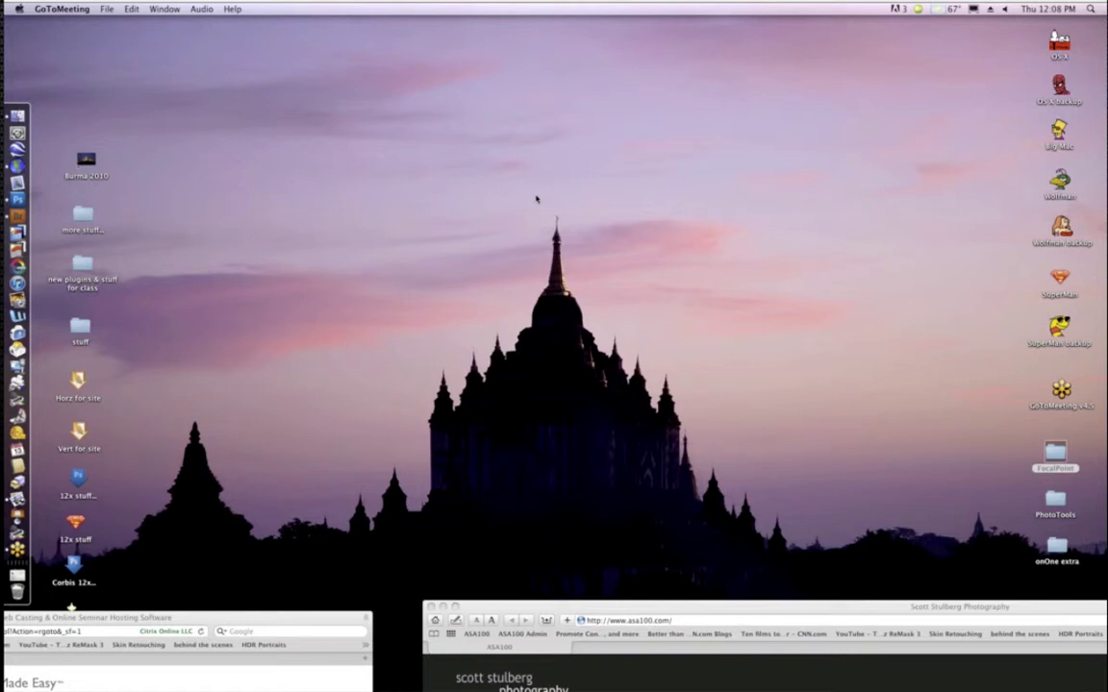
- Reload asa100.com in Safari and zoom the browser window to fill the screen
click(849, 611)
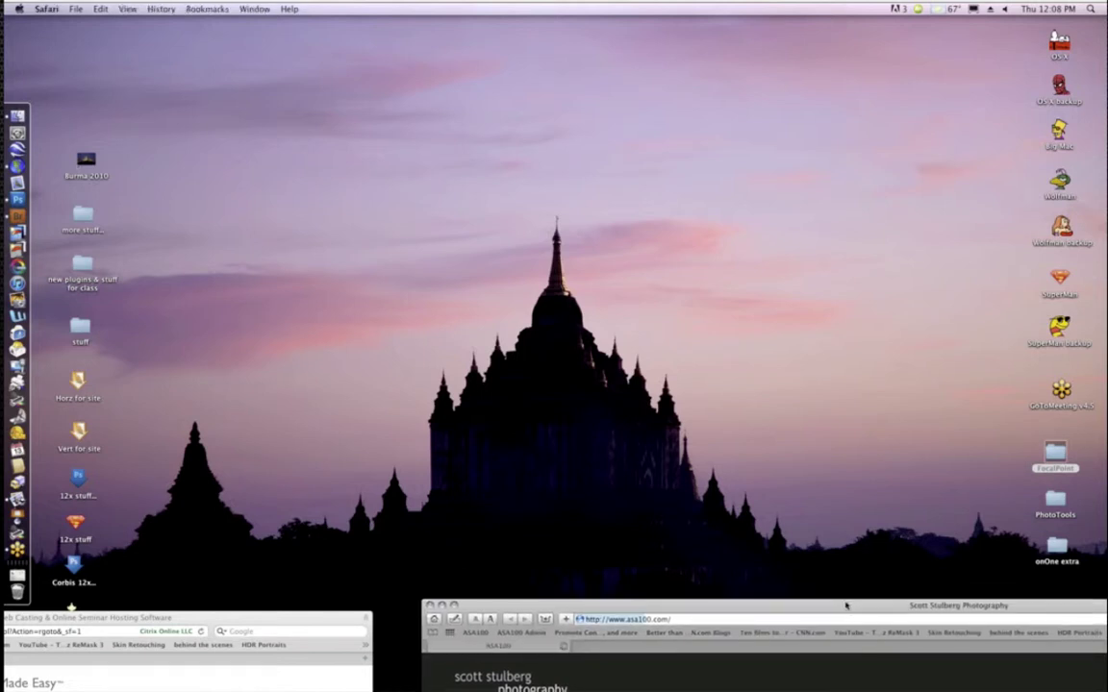
key(Return)
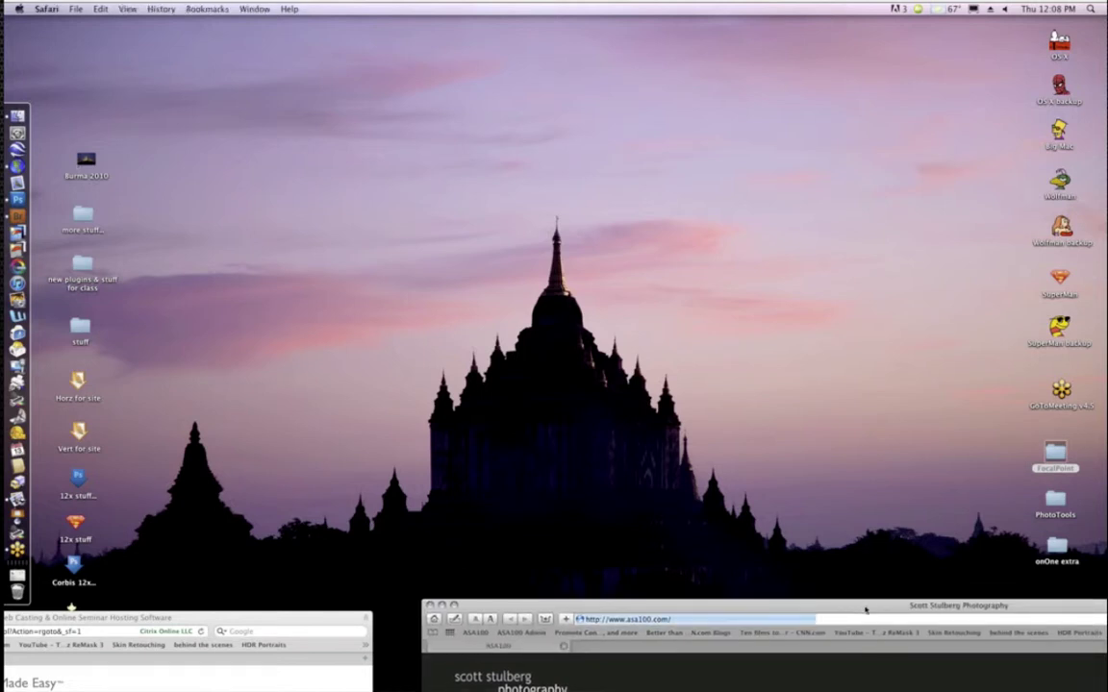
double_click(879, 606)
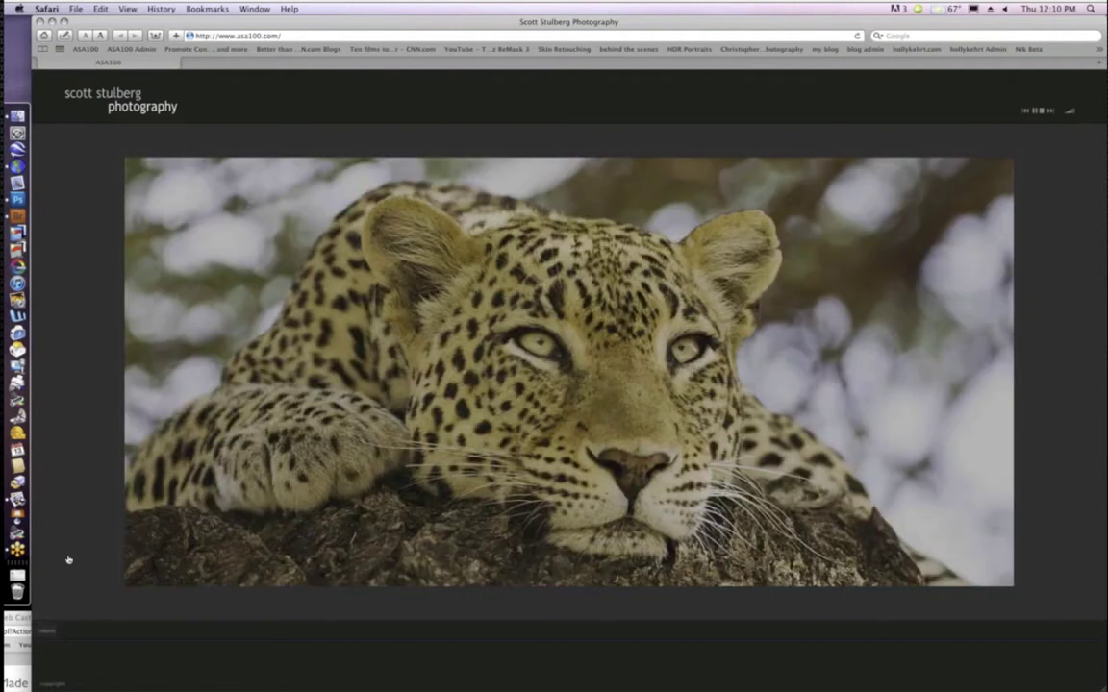
- Open the site's stock photography gallery, then move the Safari window aside and hide it
mouse_move(64, 452)
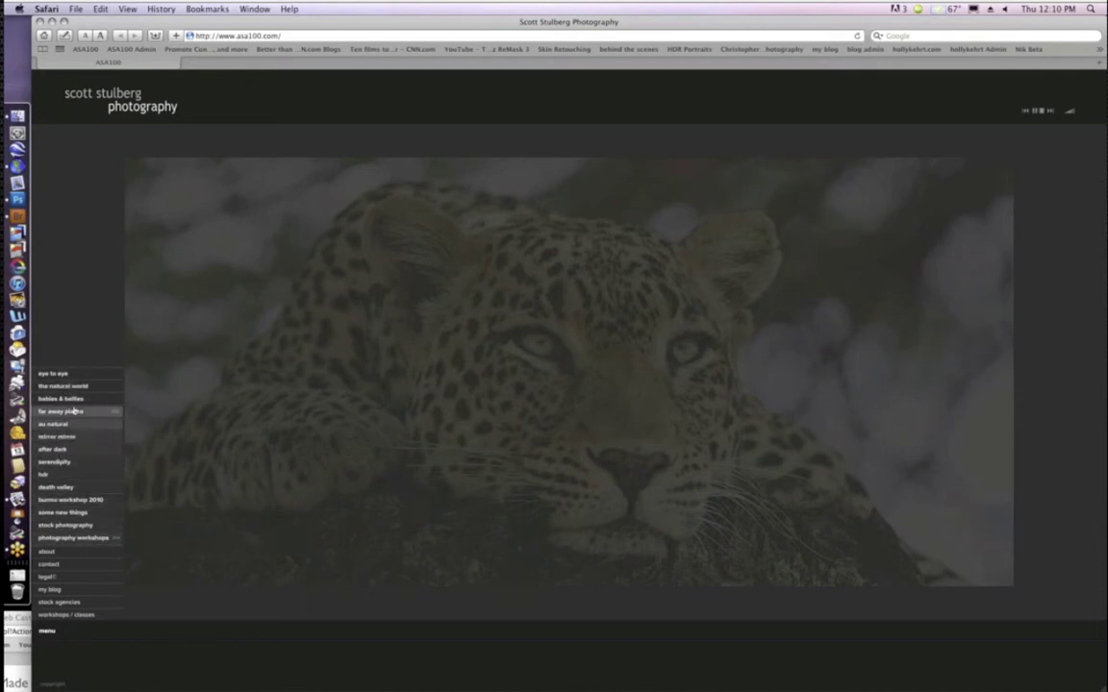
mouse_move(74, 411)
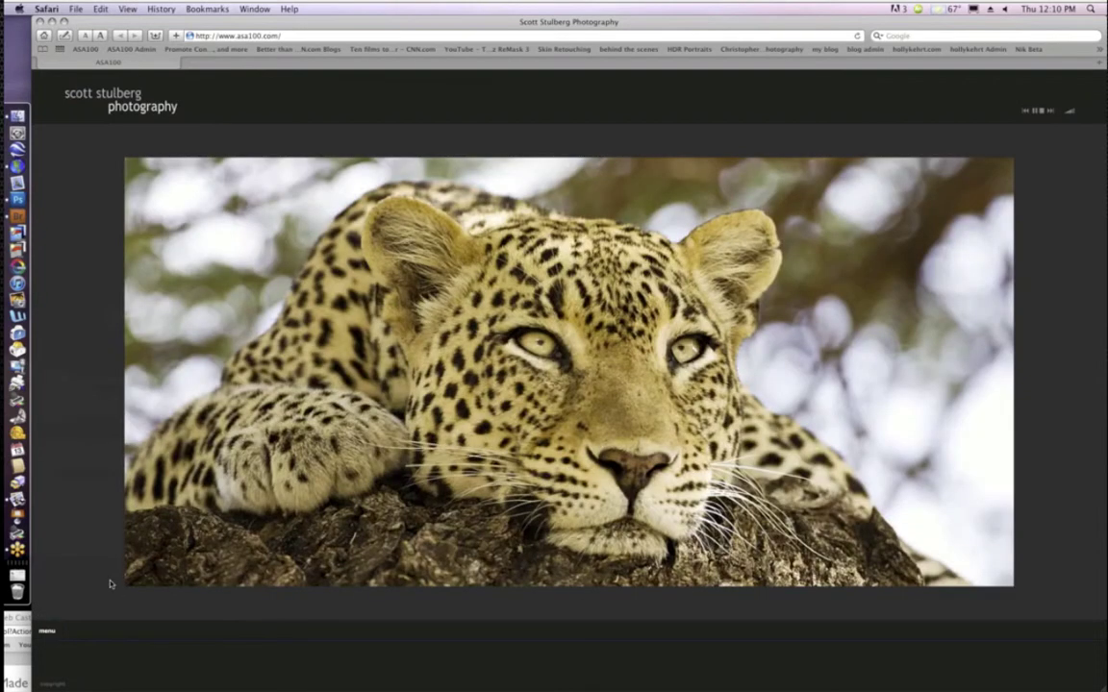
mouse_move(99, 522)
click(67, 479)
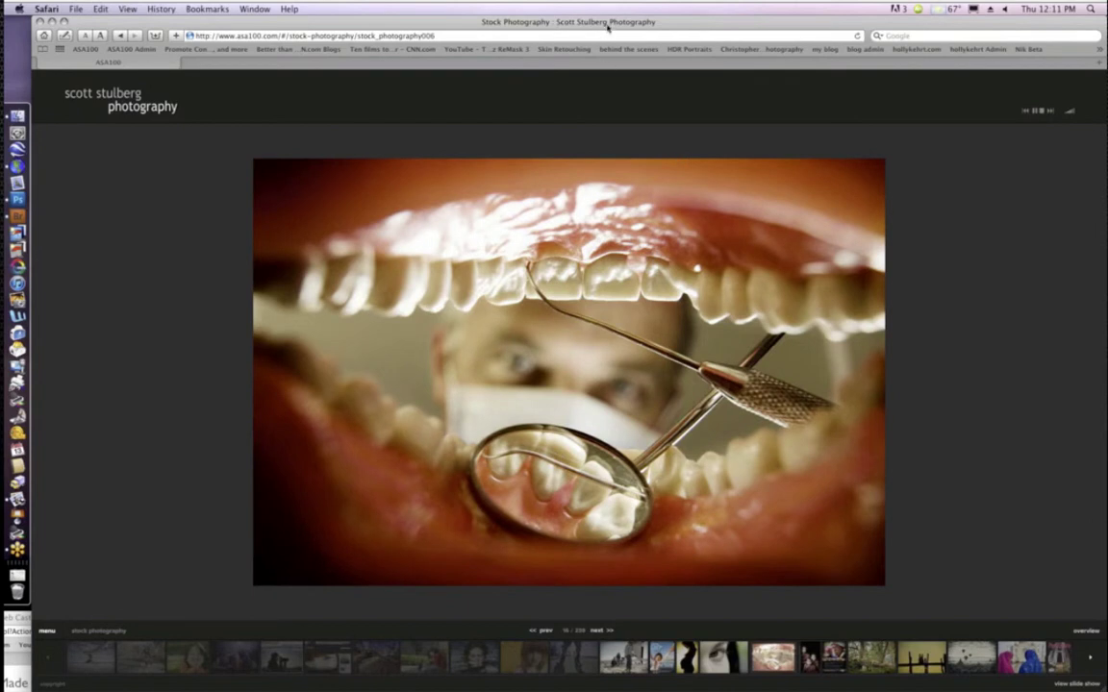
drag(607, 27, 957, 440)
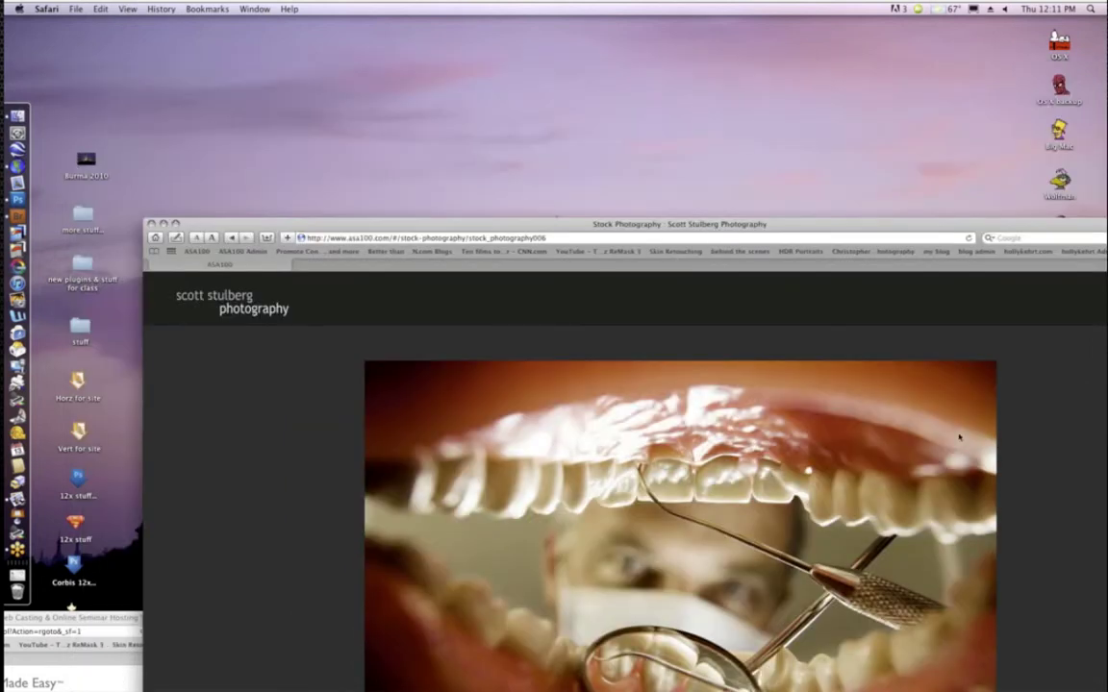
key(super+m)
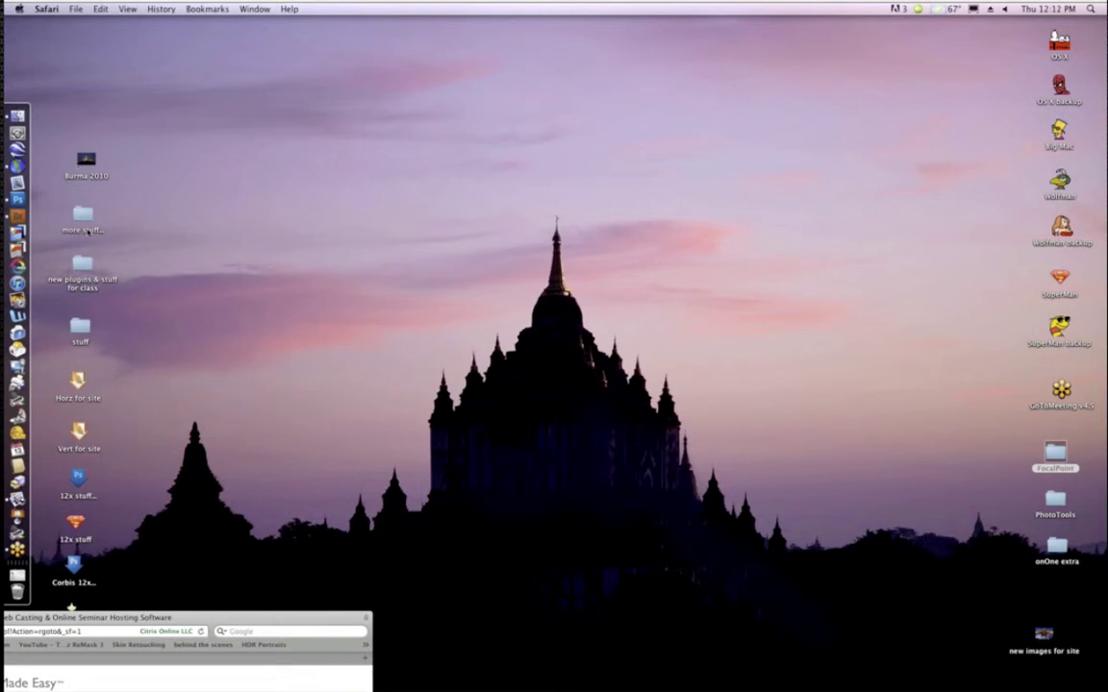
- Switch to Photoshop and open the horses photo from the FocalPoint folder in Mini Bridge
click(17, 199)
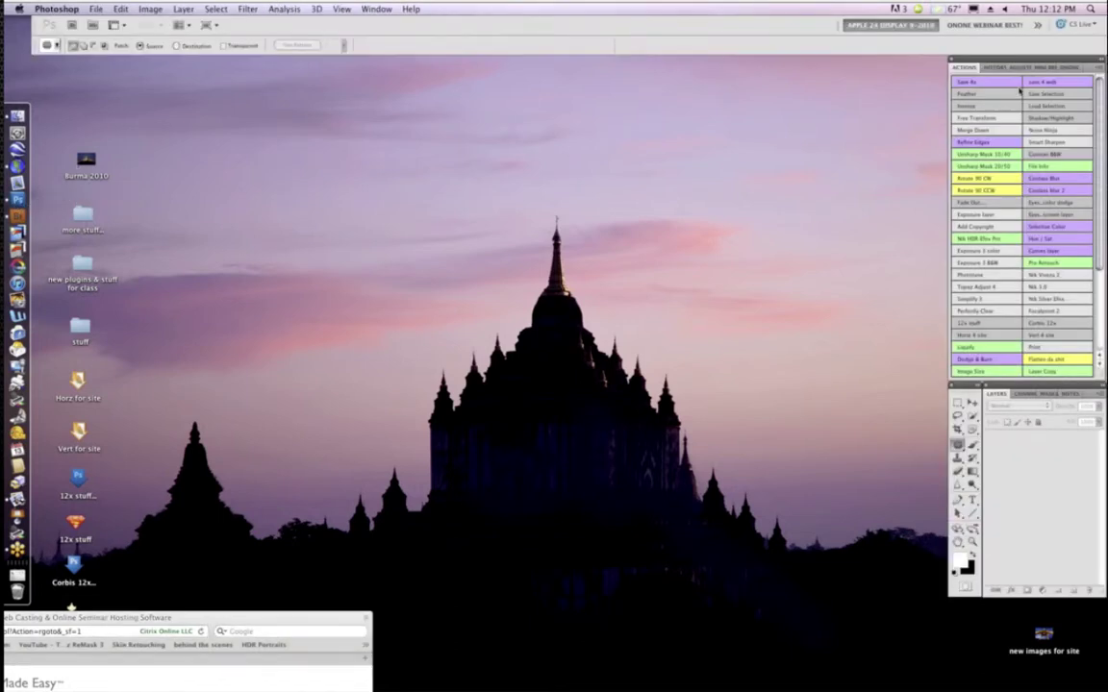
click(1041, 70)
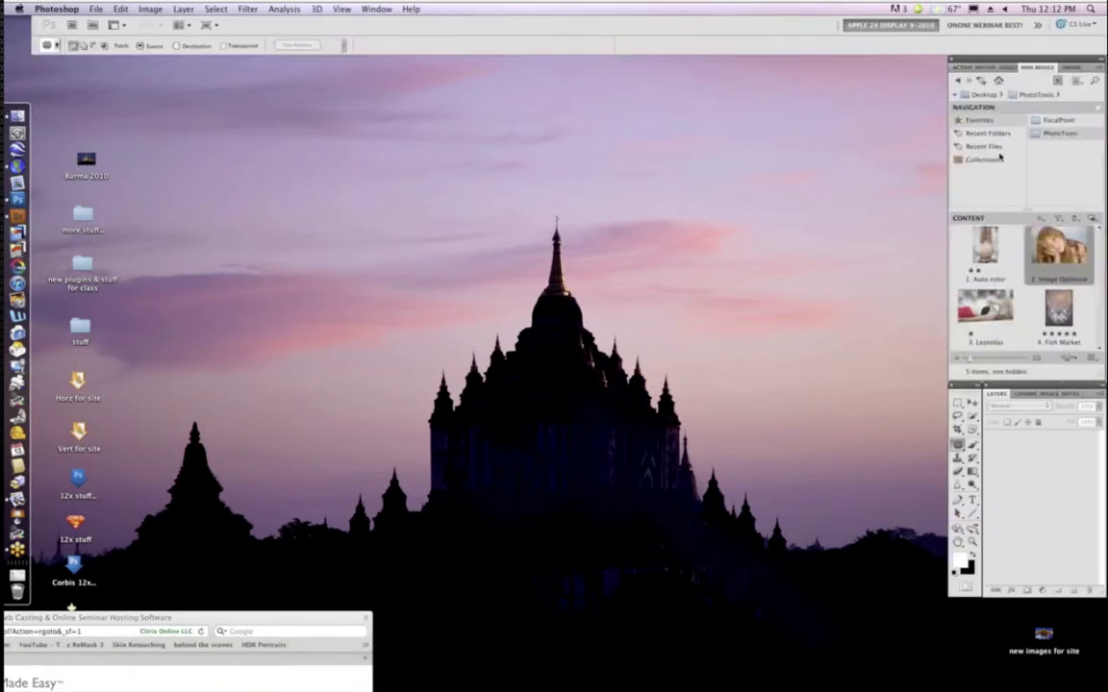
click(1062, 121)
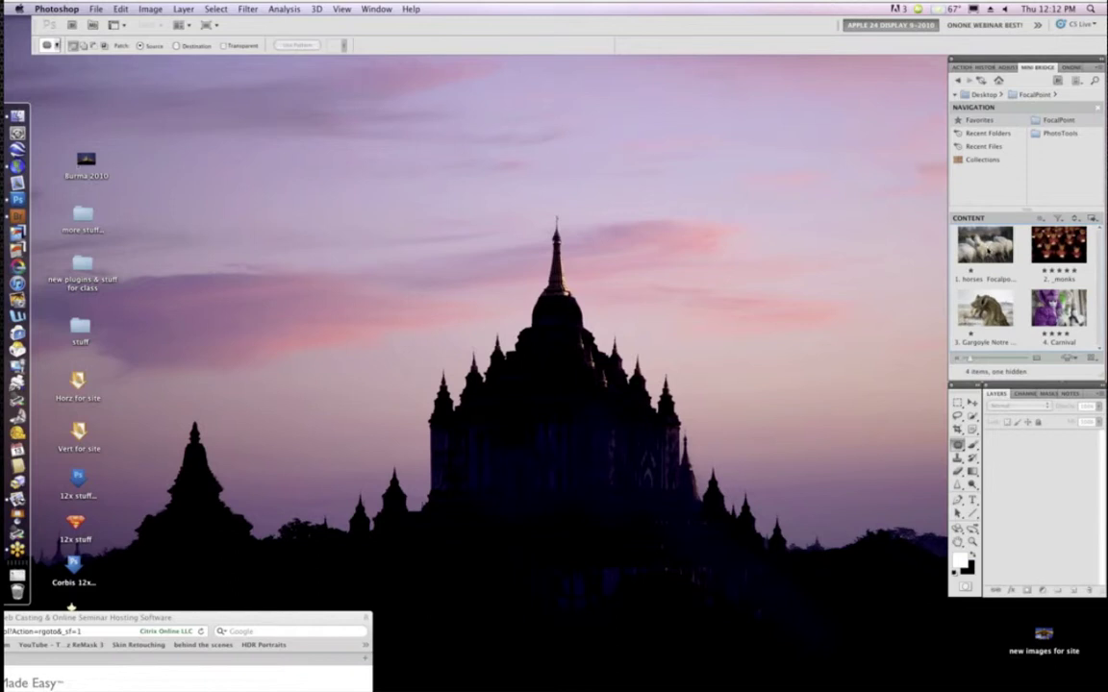
click(984, 248)
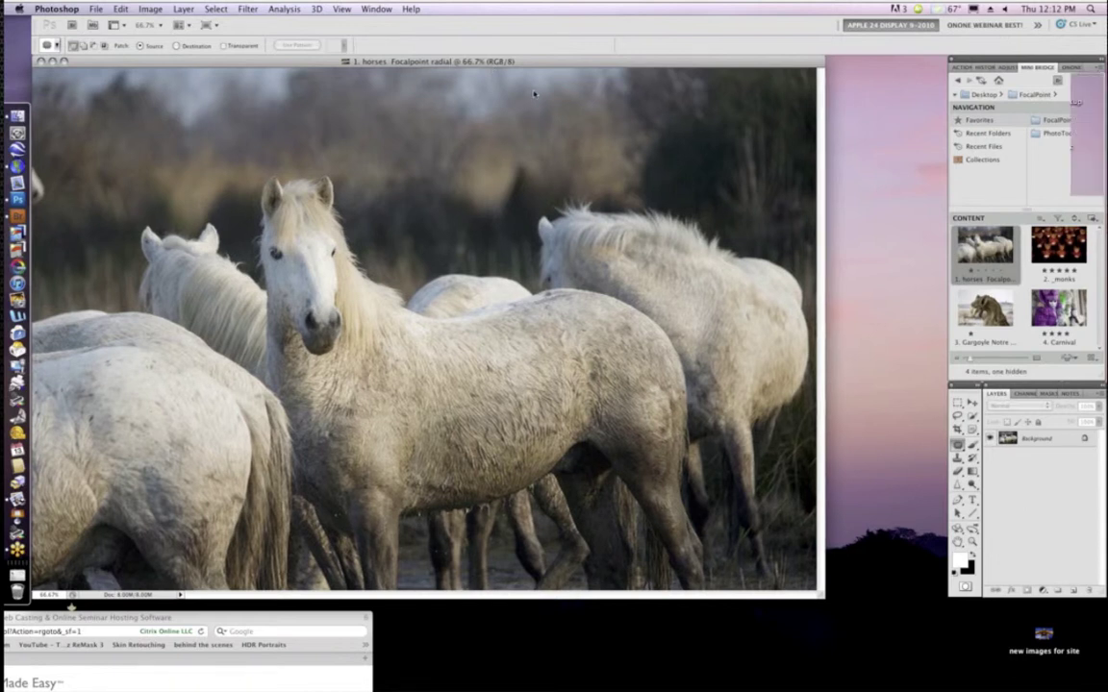
- Shift the horses image window right, move Safari lower, then bring Photoshop back to front
drag(490, 62, 577, 84)
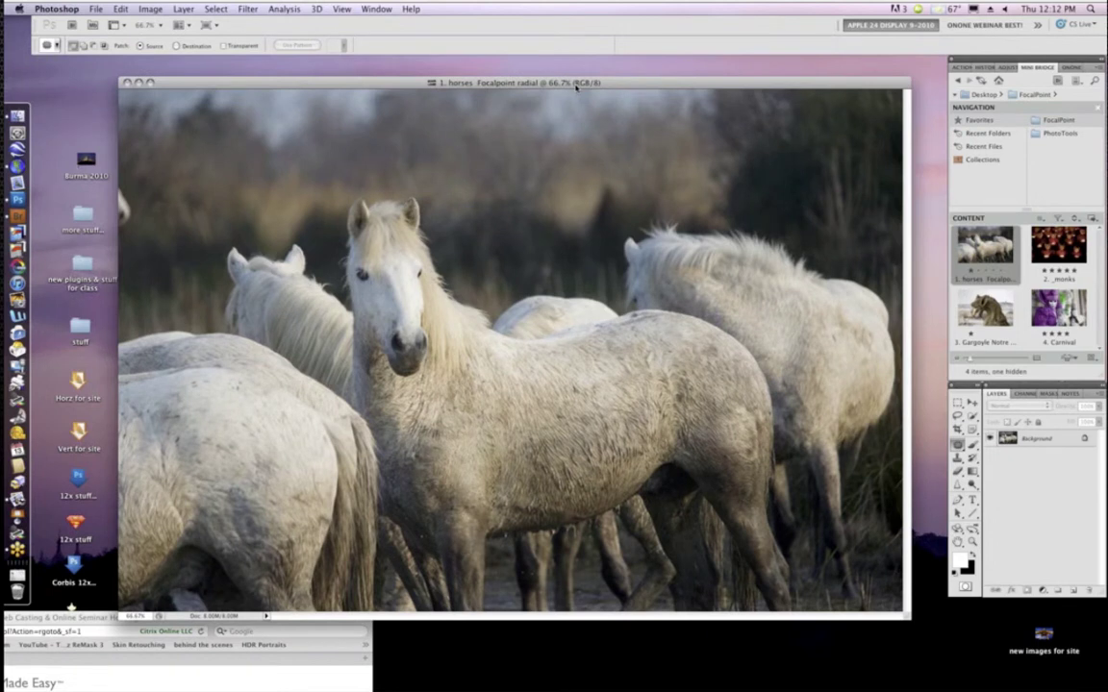
drag(575, 84, 571, 78)
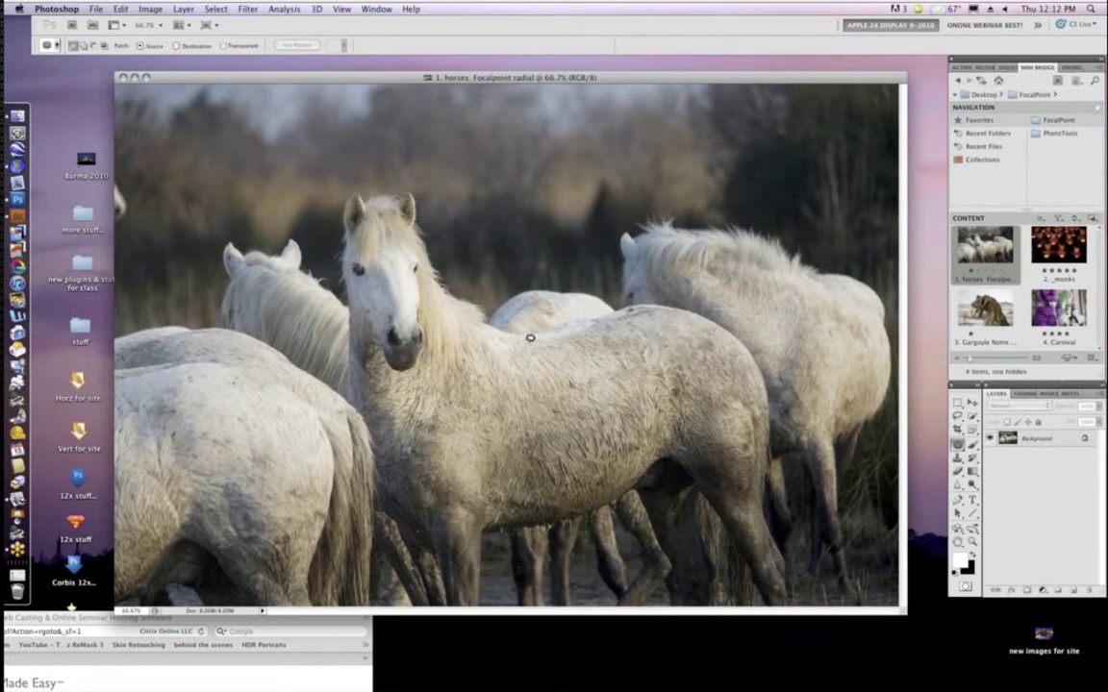
click(100, 619)
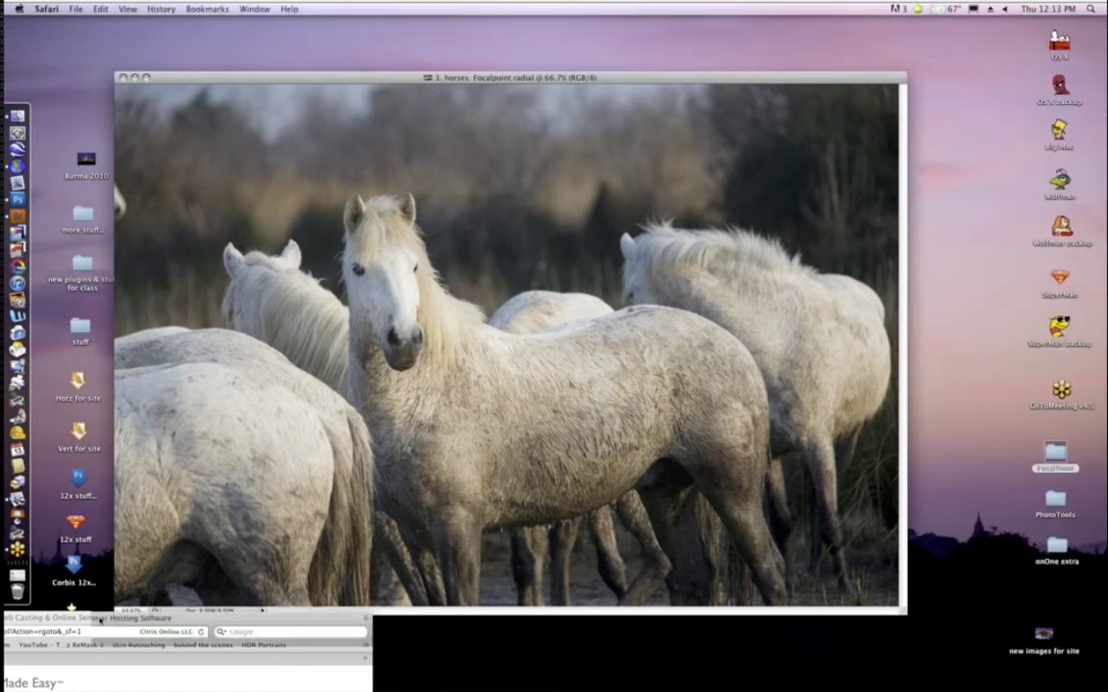
drag(100, 619, 52, 673)
click(471, 79)
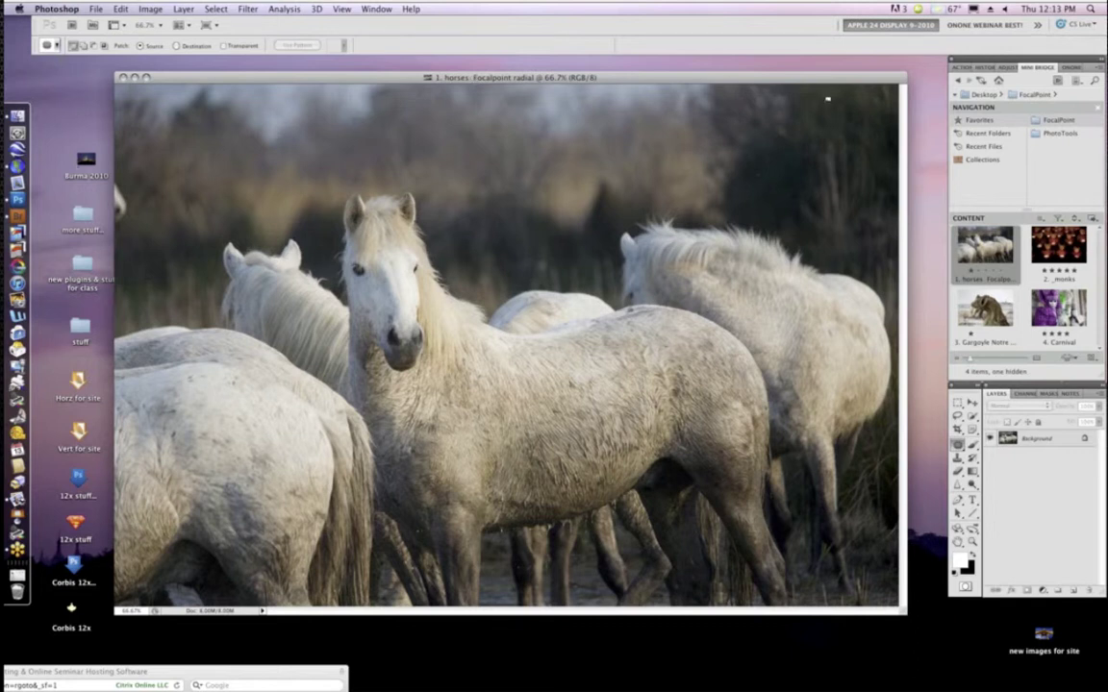
- Show the Get Info details for the Adobe Photoshop CS5 application in Applications
click(927, 143)
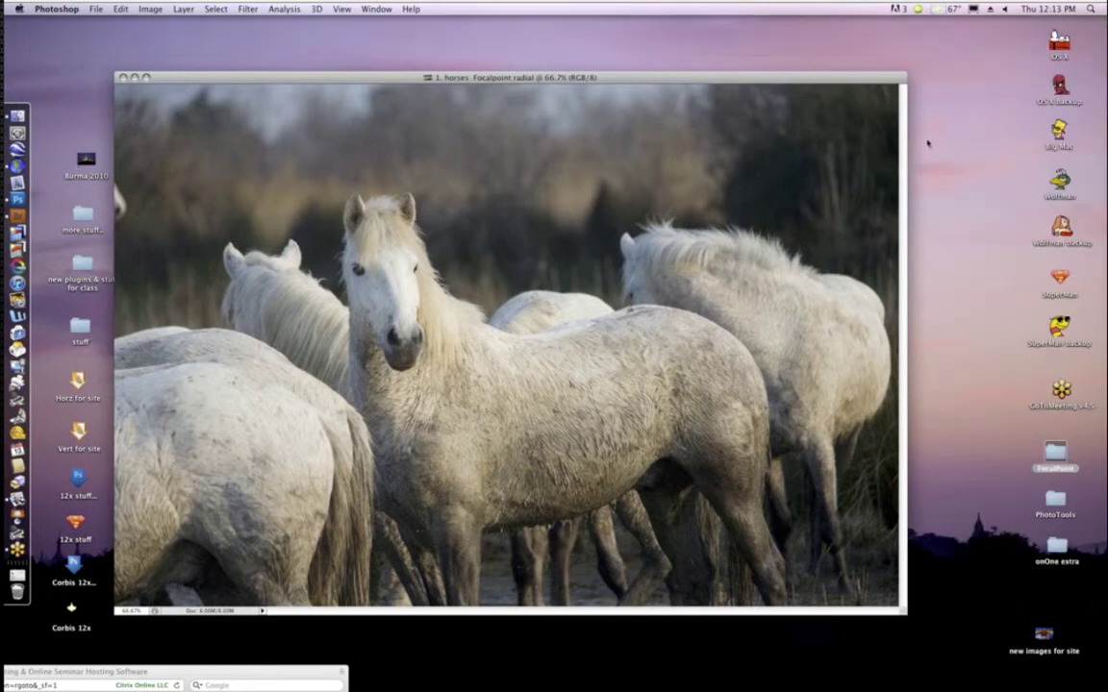
key(super+n)
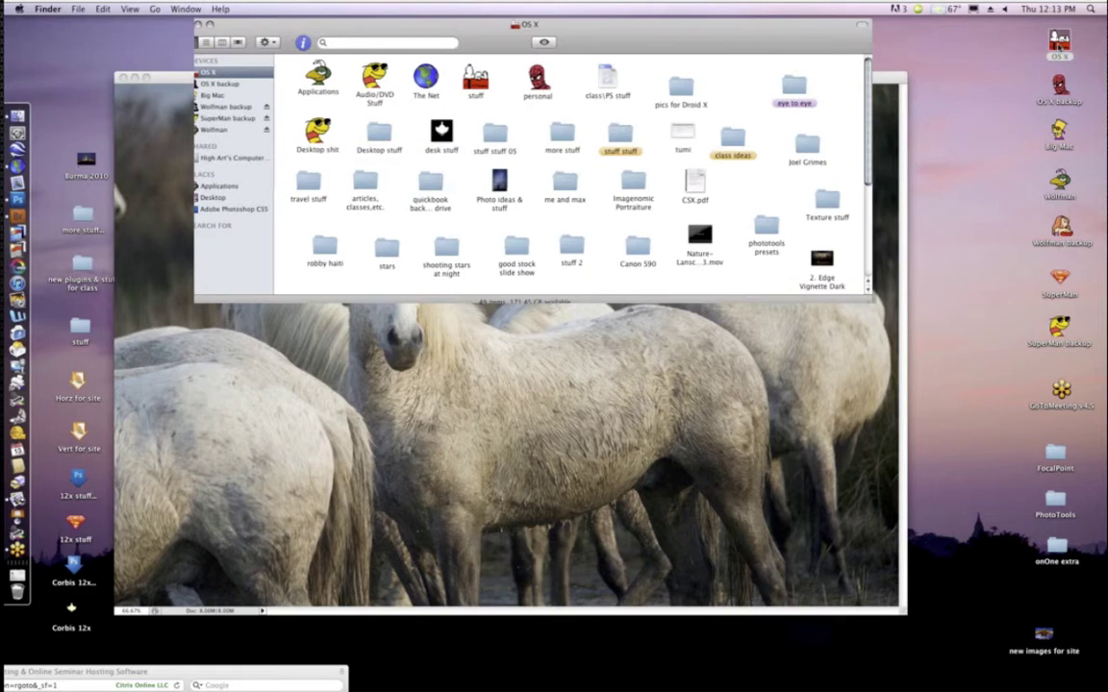
click(317, 77)
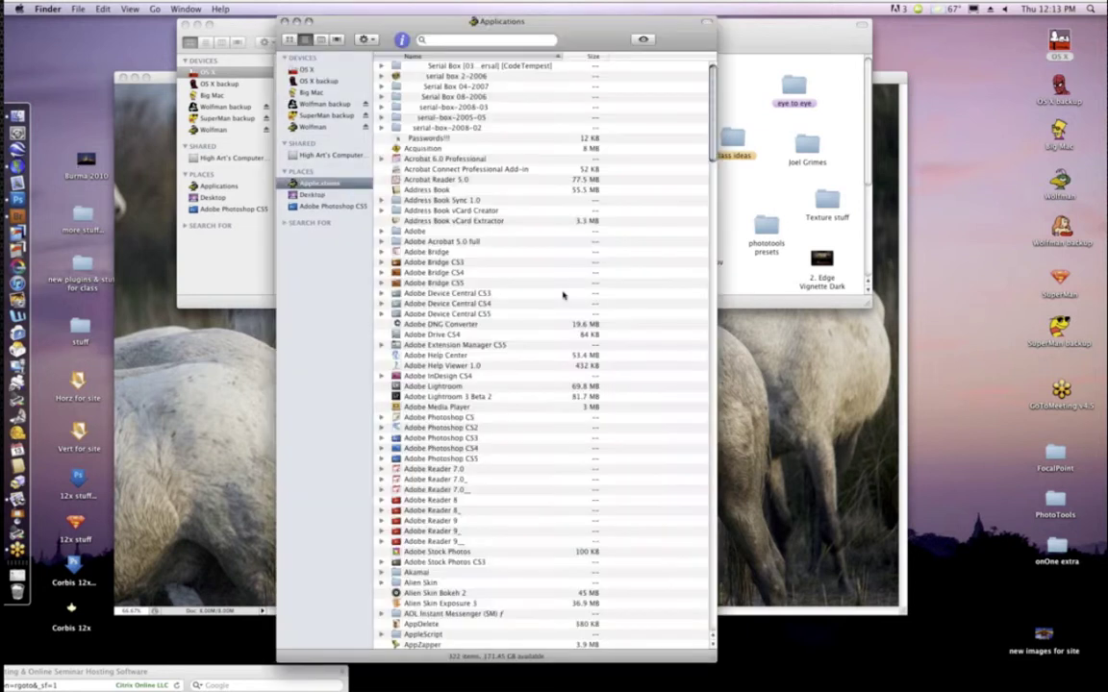
scroll(564, 295, down, 2)
double_click(440, 397)
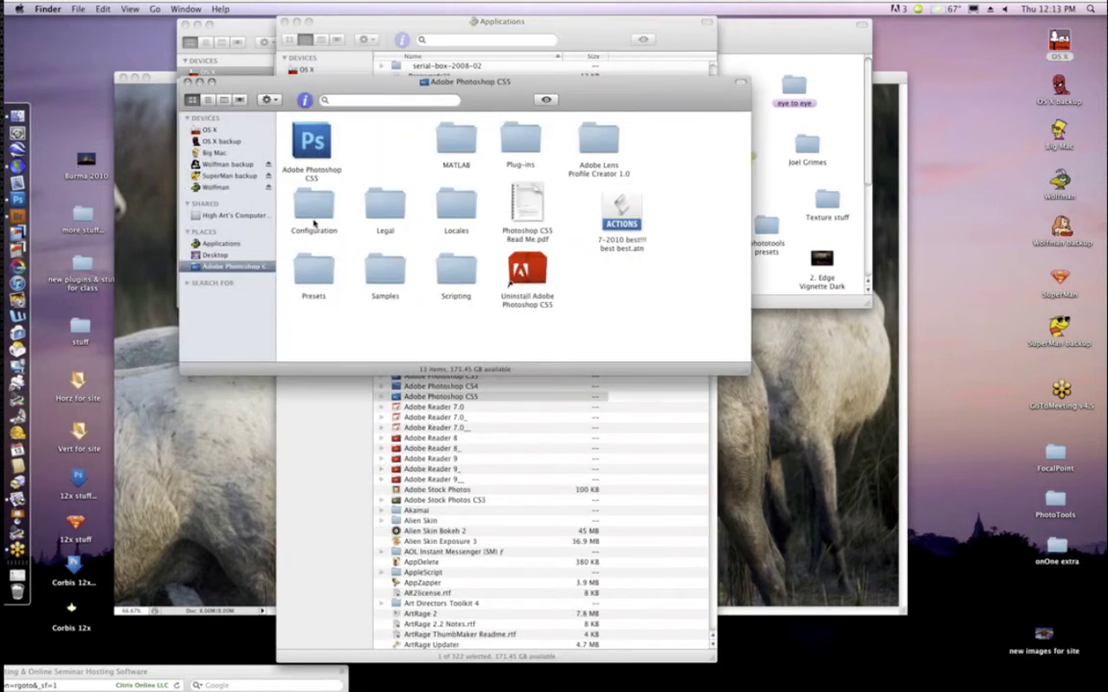
key(Right)
key(super+i)
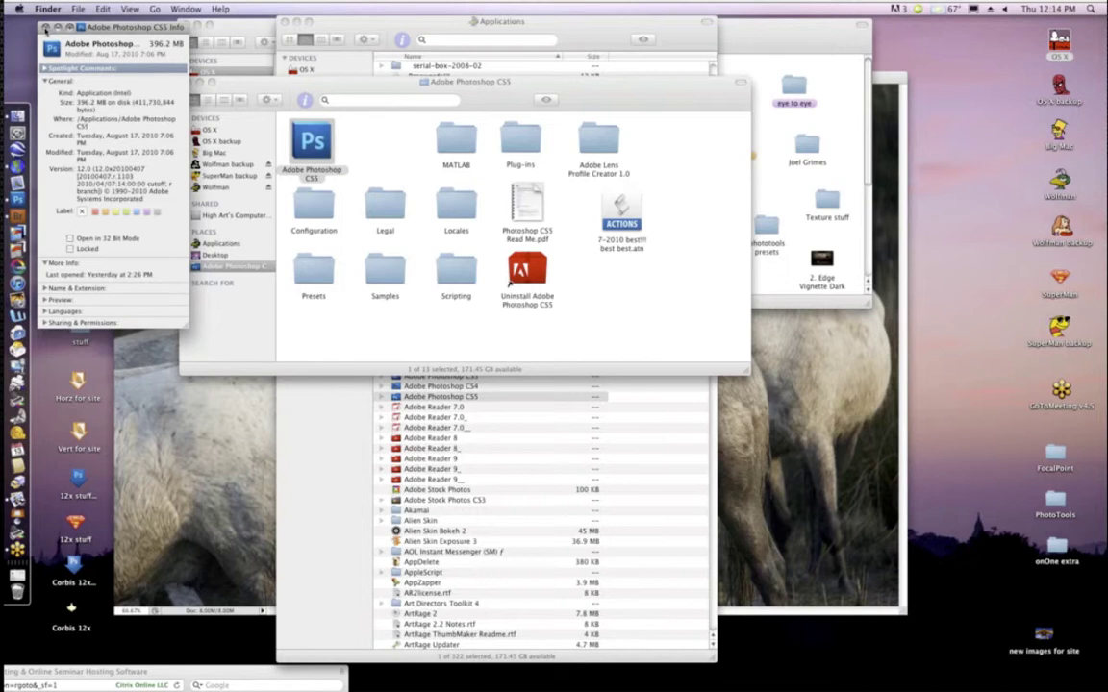
- Close the info and folder windows and return to Photoshop, glancing at the Filter menu
click(45, 29)
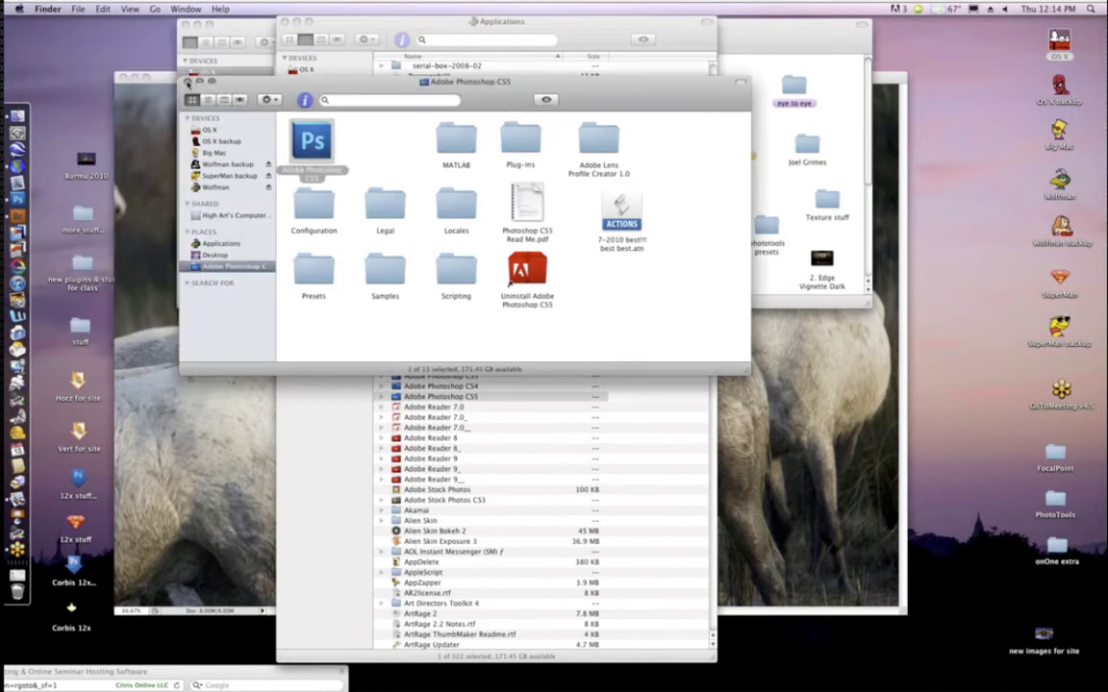
click(189, 82)
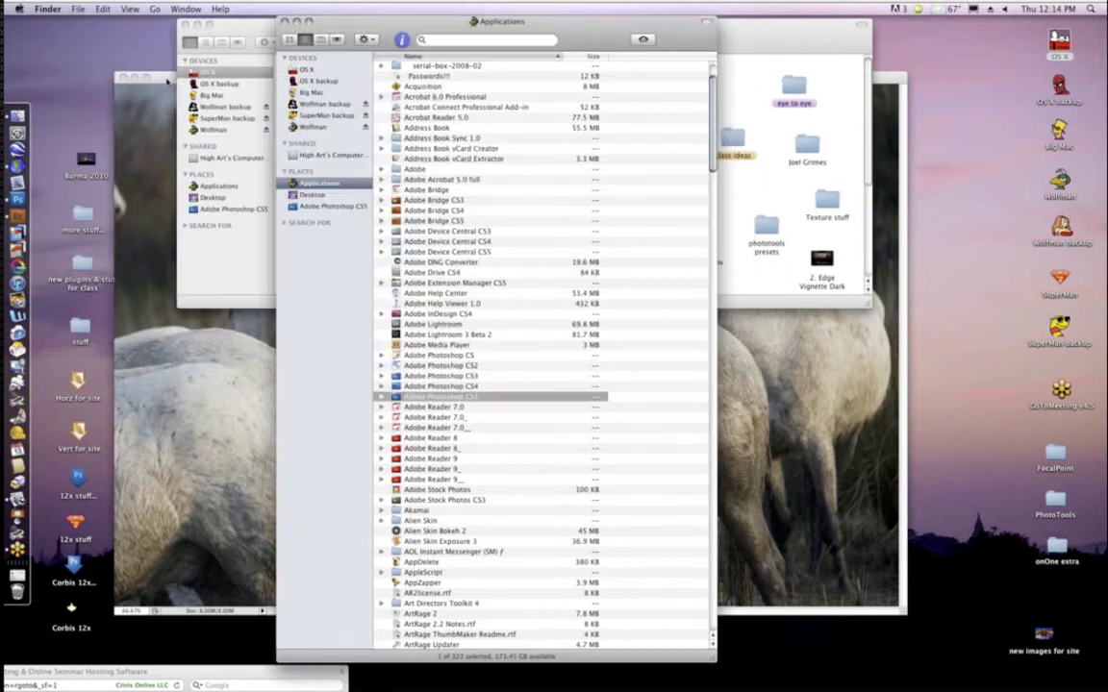
key(super+Tab)
click(247, 9)
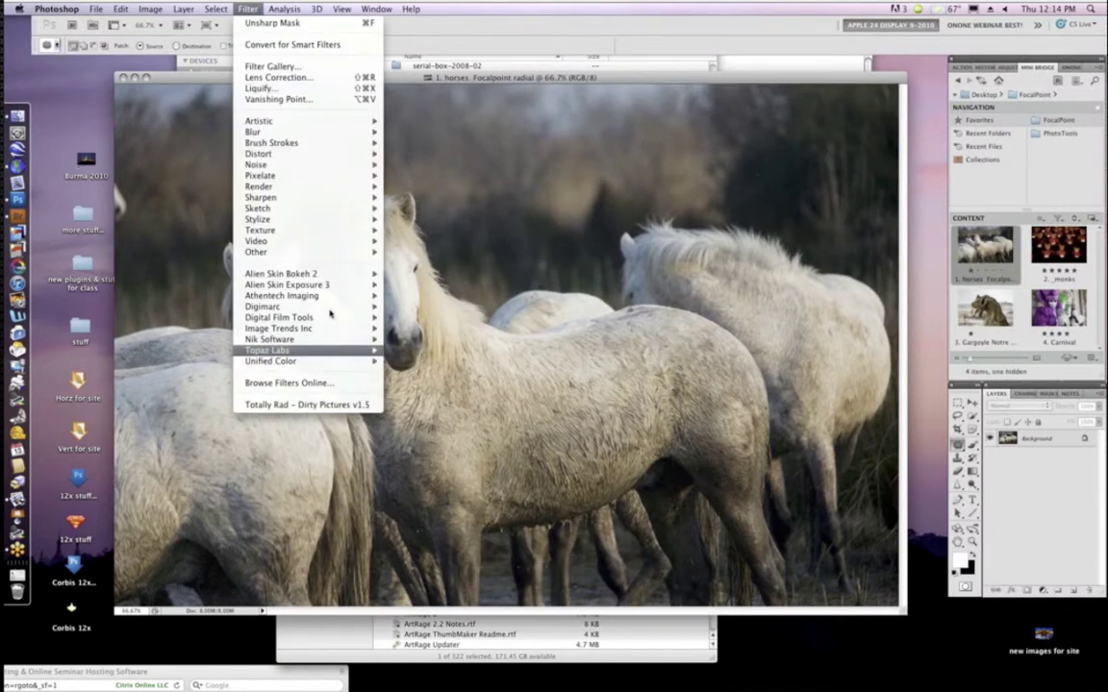
click(529, 80)
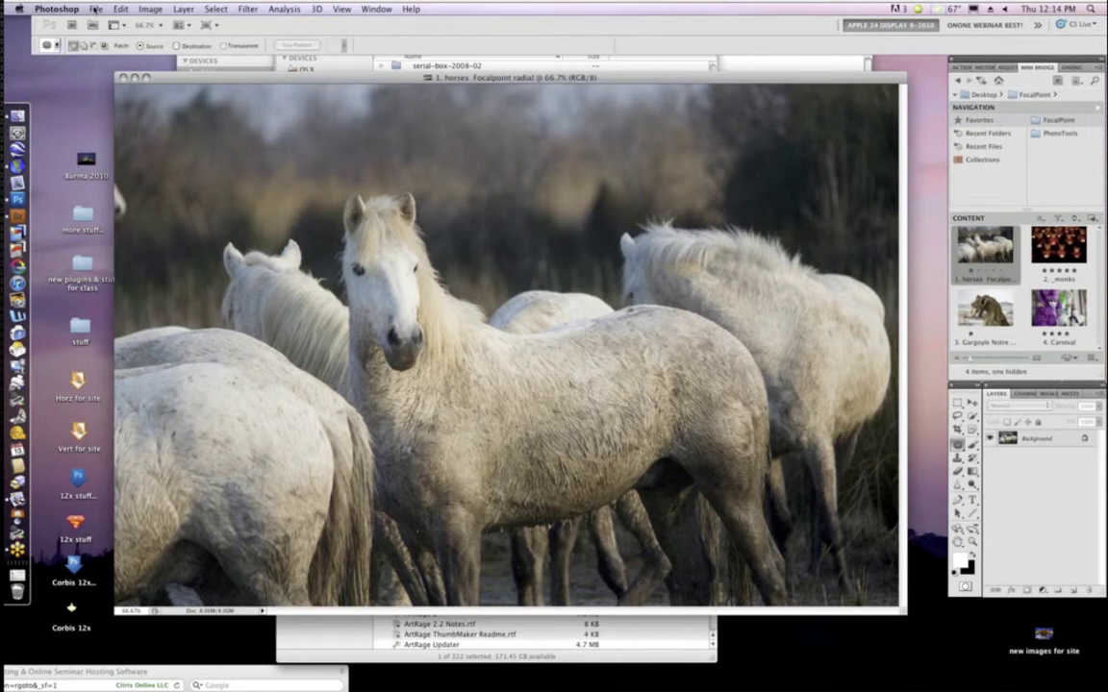
- Look through the File menu's automation commands and dismiss it without running anything
click(95, 9)
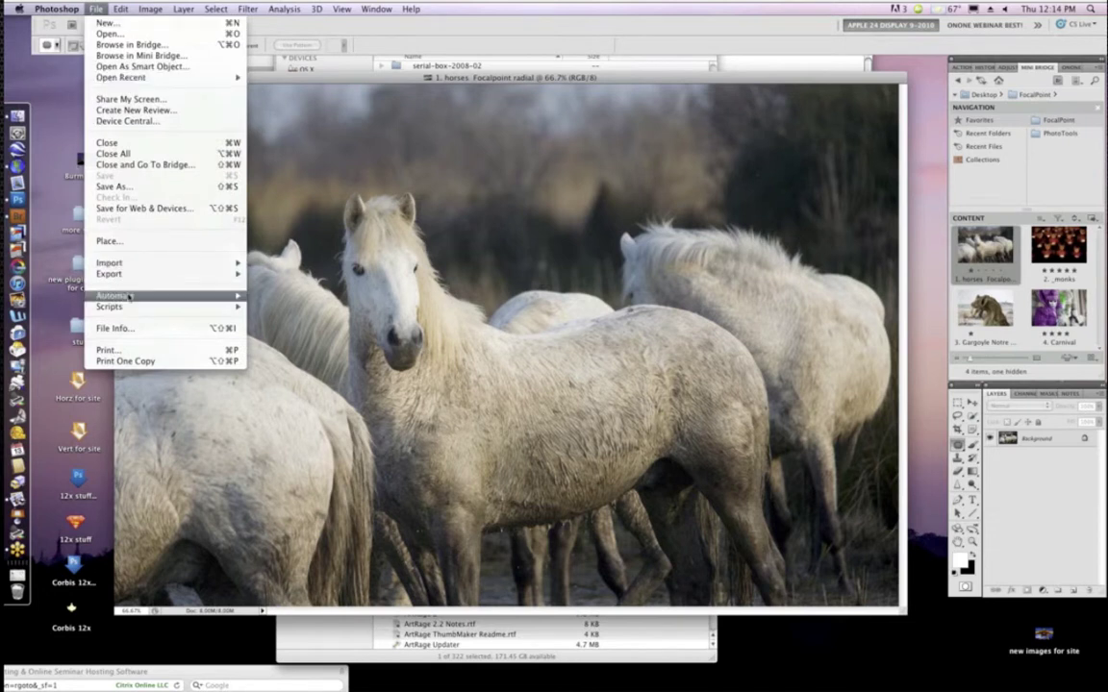
mouse_move(128, 296)
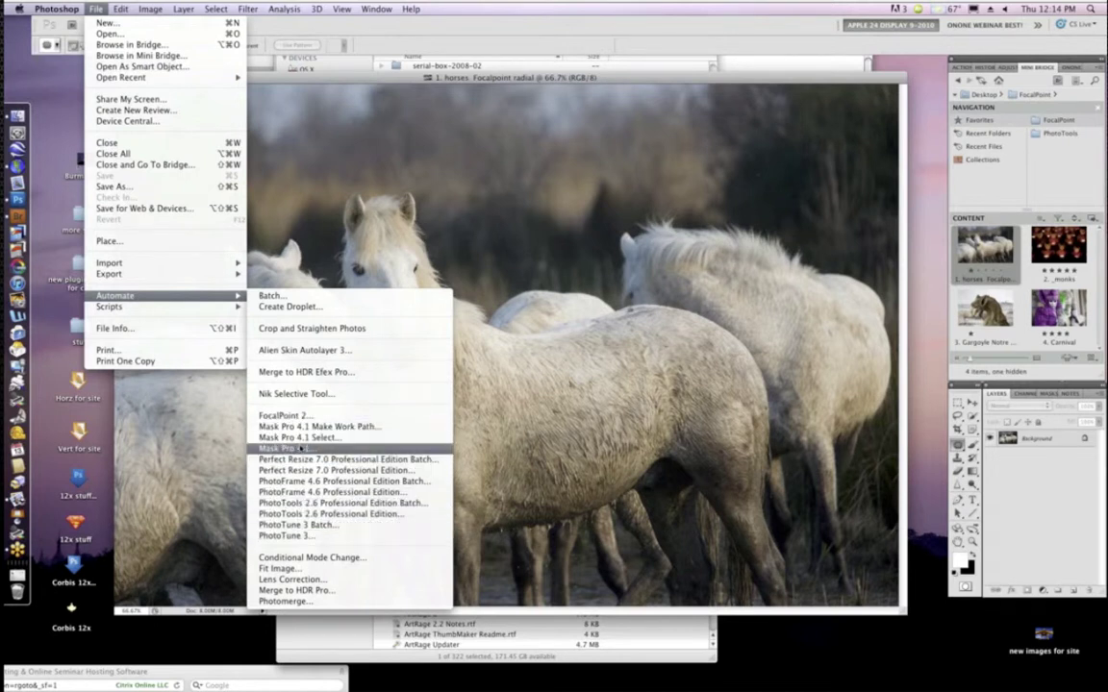
click(494, 82)
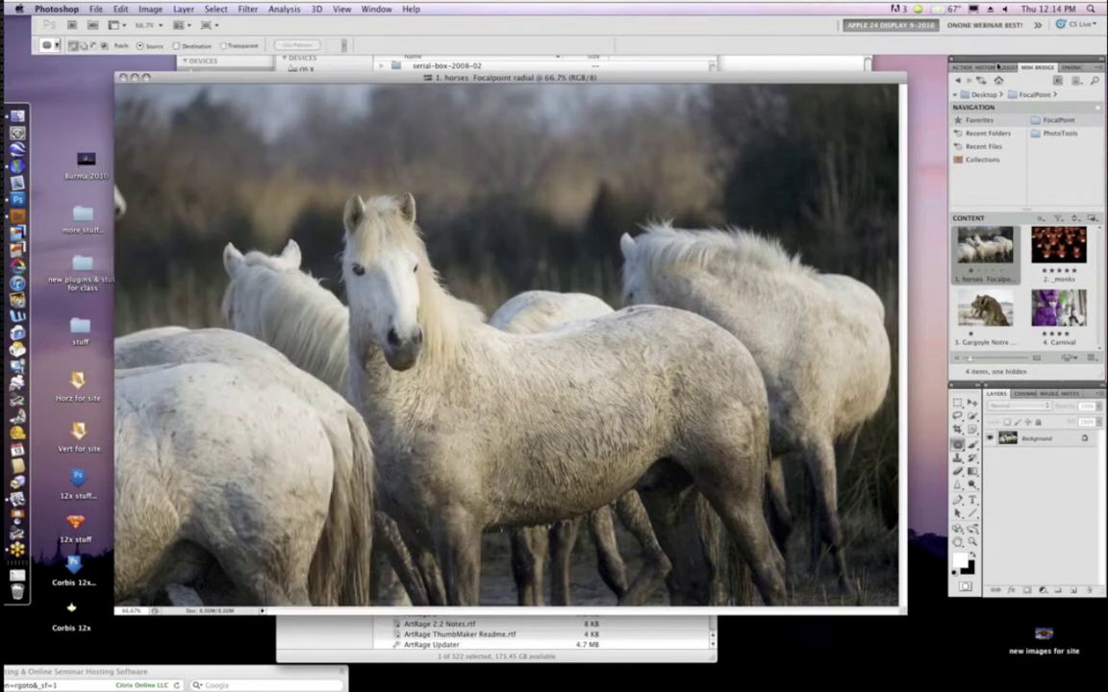
- Switch the side panel to onOne and check Window > Extensions > onOne
click(1070, 68)
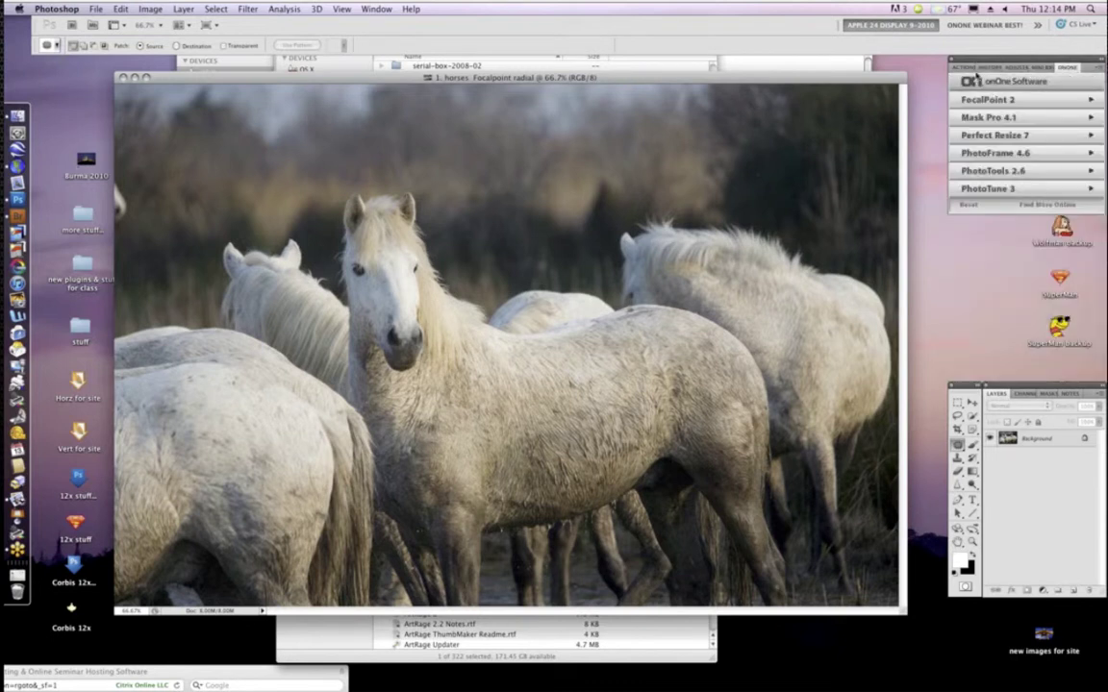
click(378, 9)
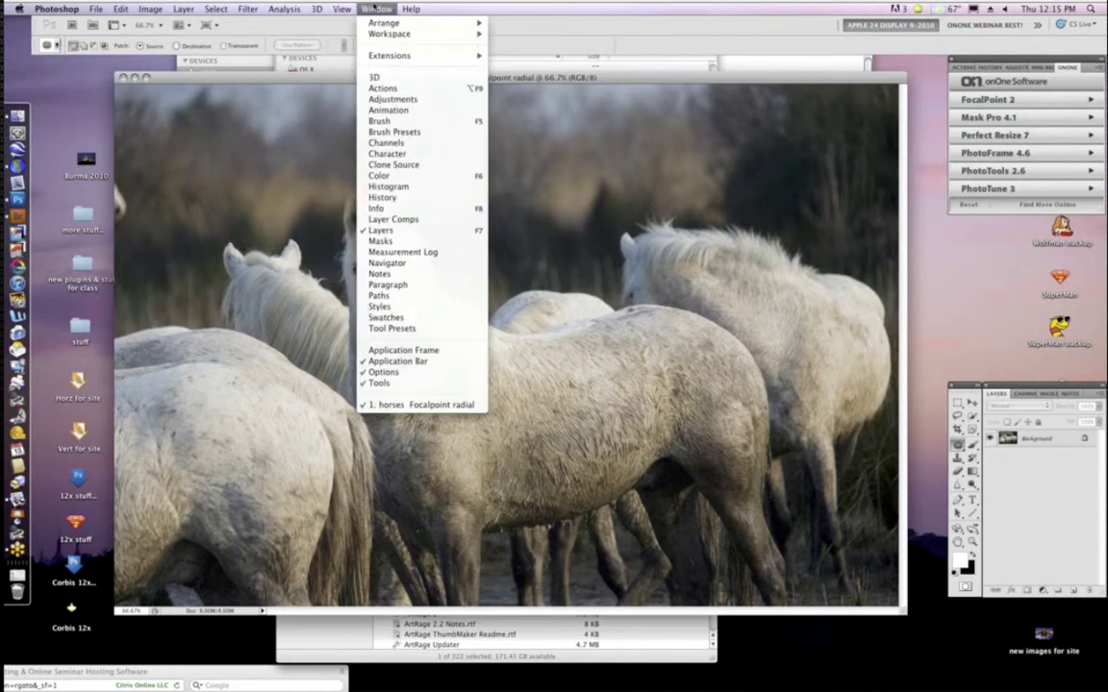
mouse_move(395, 56)
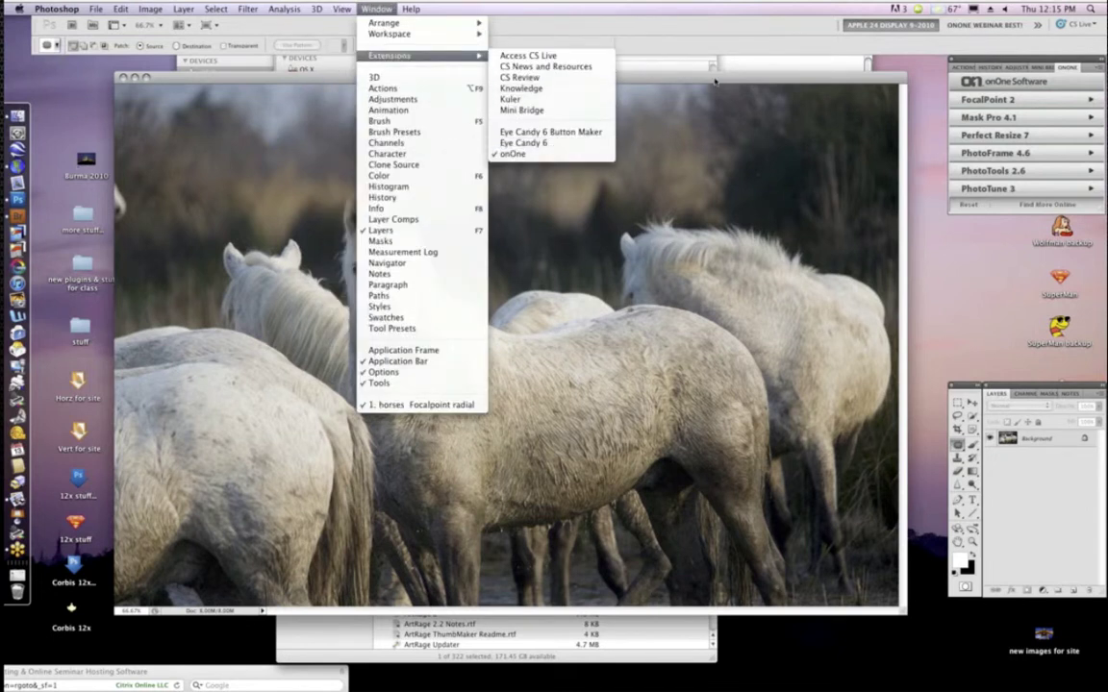
click(1073, 70)
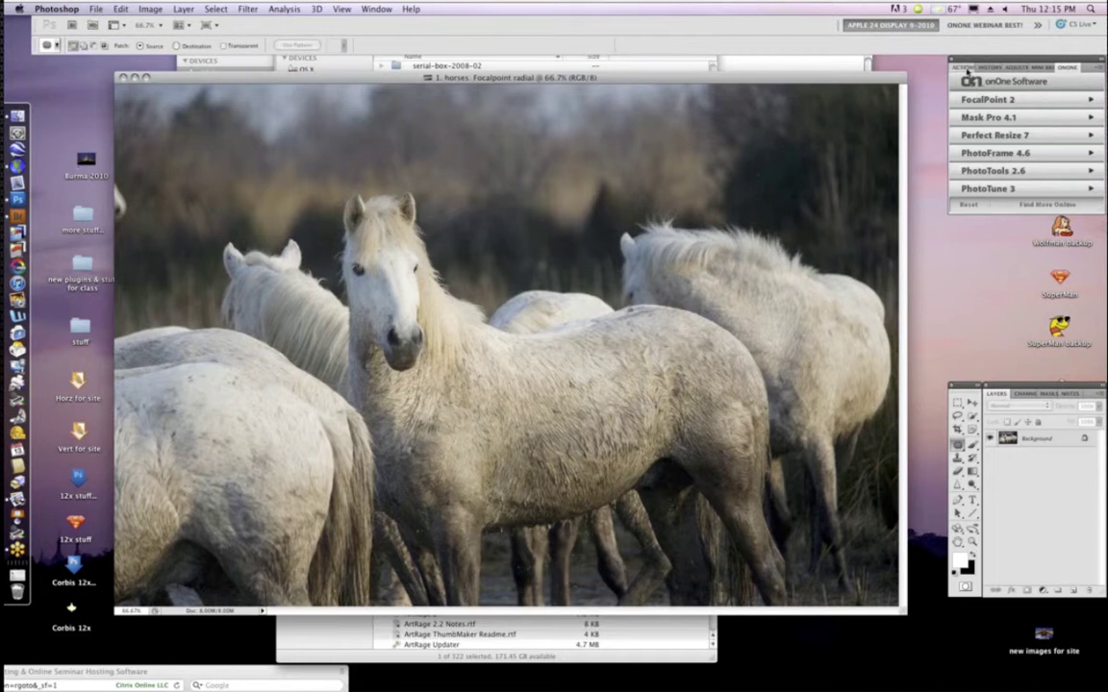
click(964, 68)
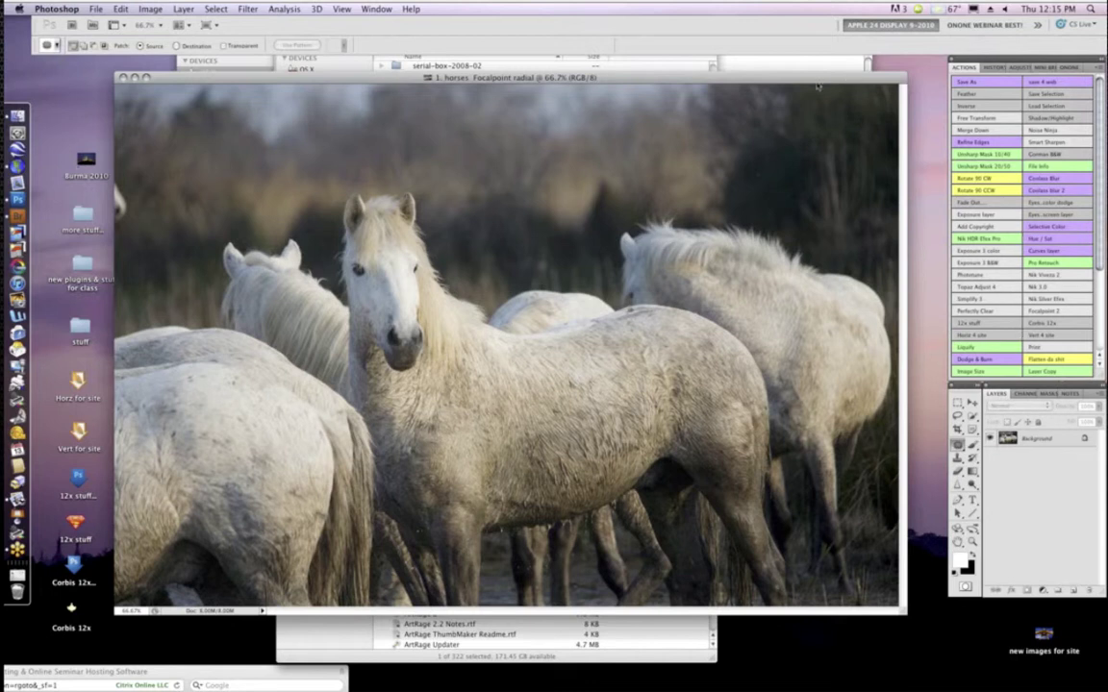
click(985, 192)
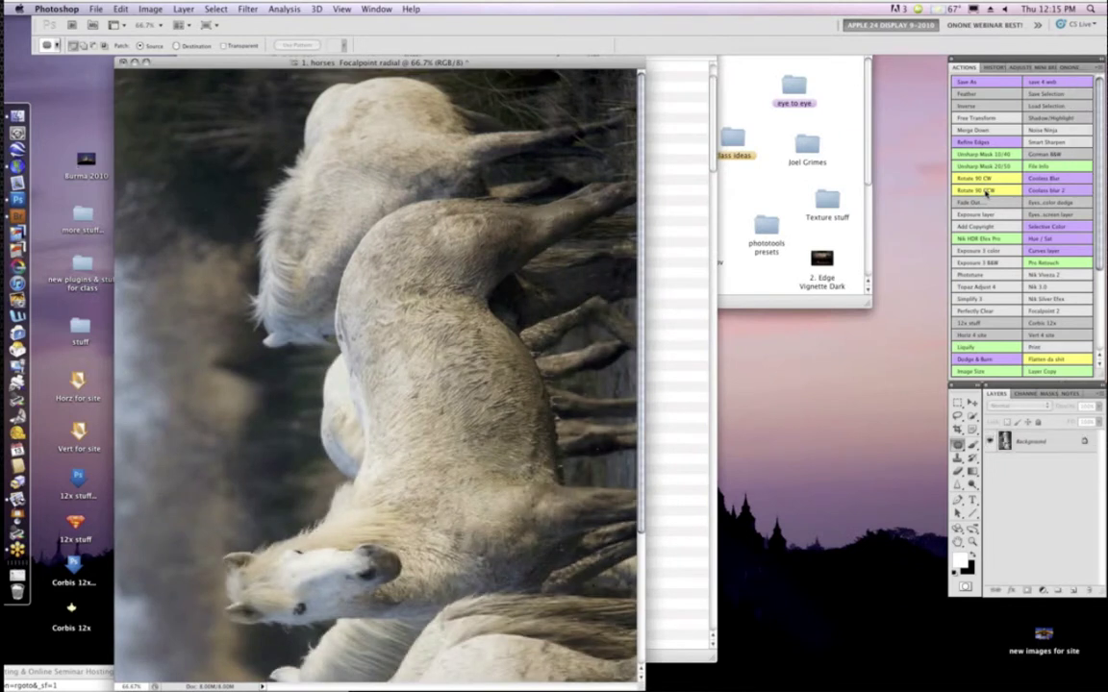
click(973, 178)
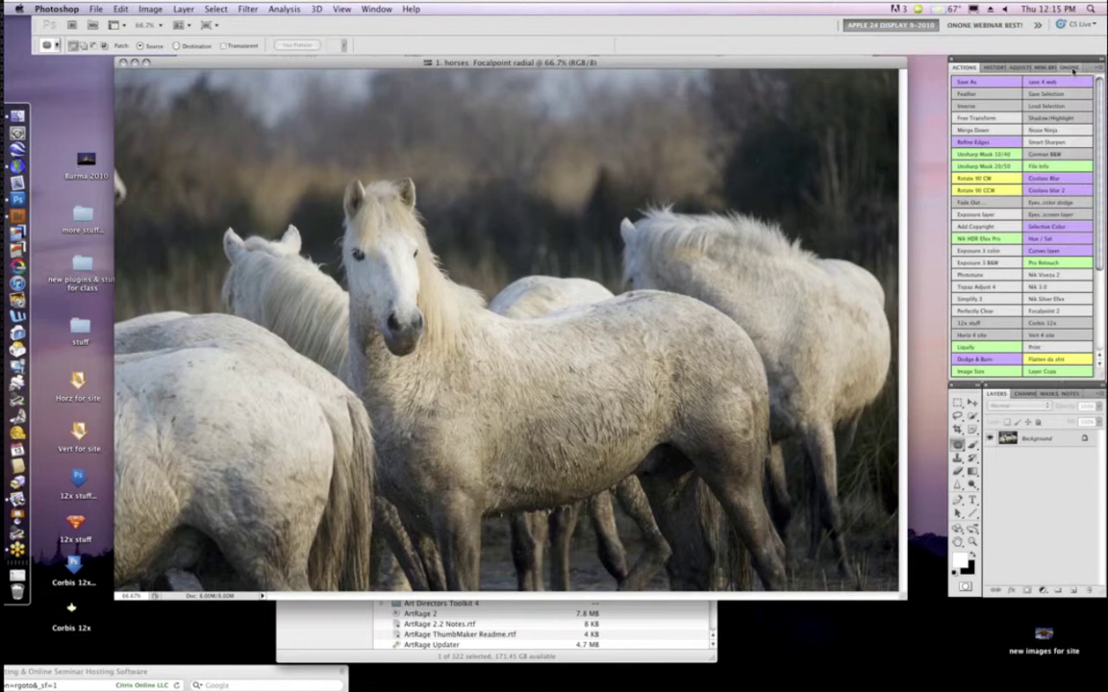
click(1067, 68)
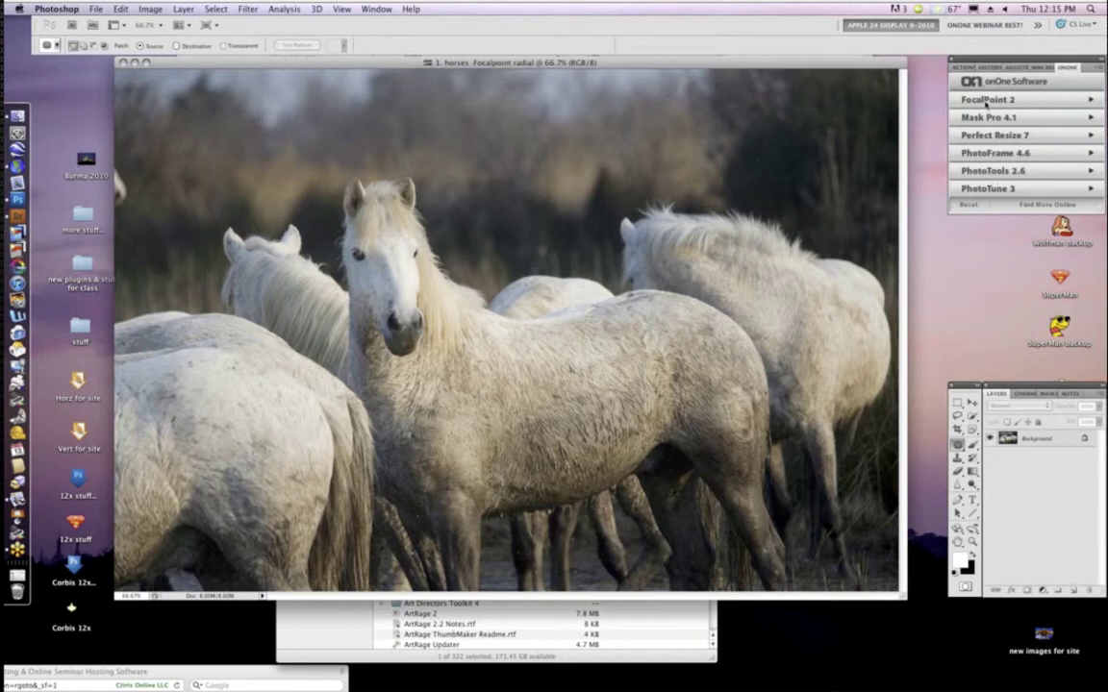
- Launch FocalPoint 2 on the horses photo from the onOne panel
click(985, 100)
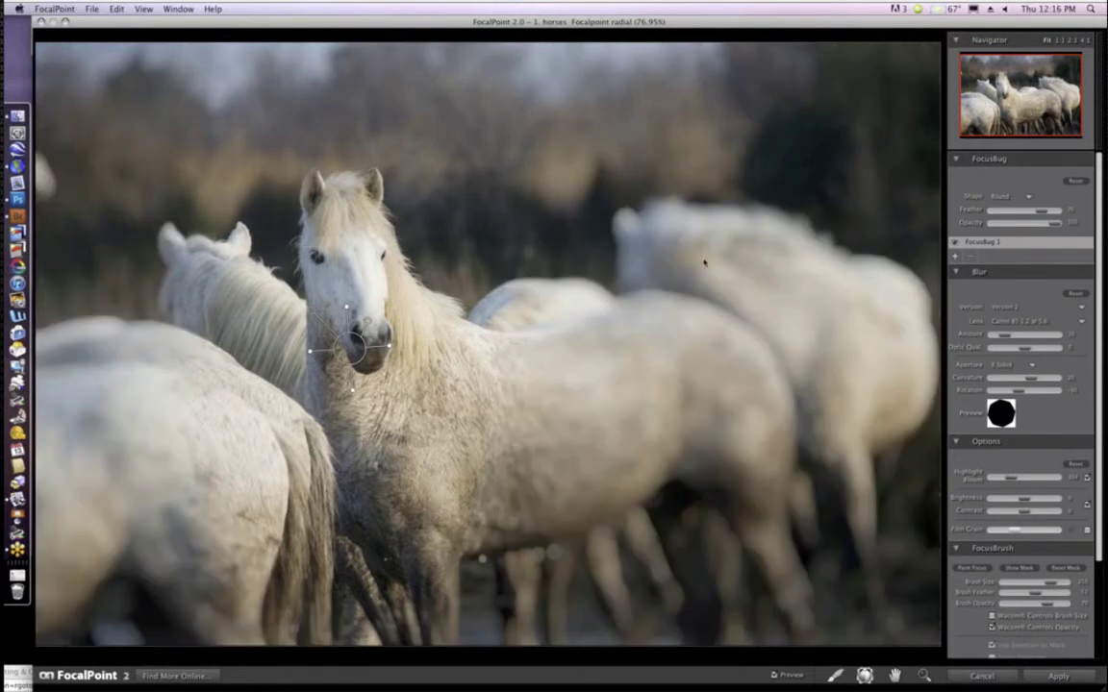
- Reset all FocalPoint settings and drag the focus spot onto the front white horse
click(116, 9)
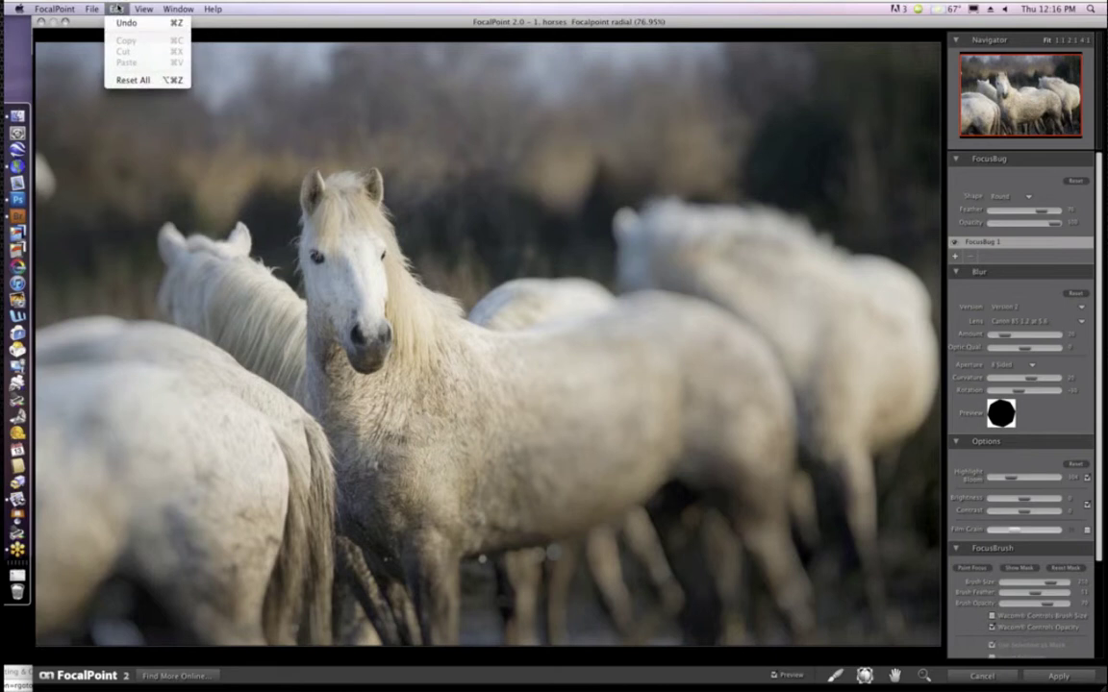
click(125, 80)
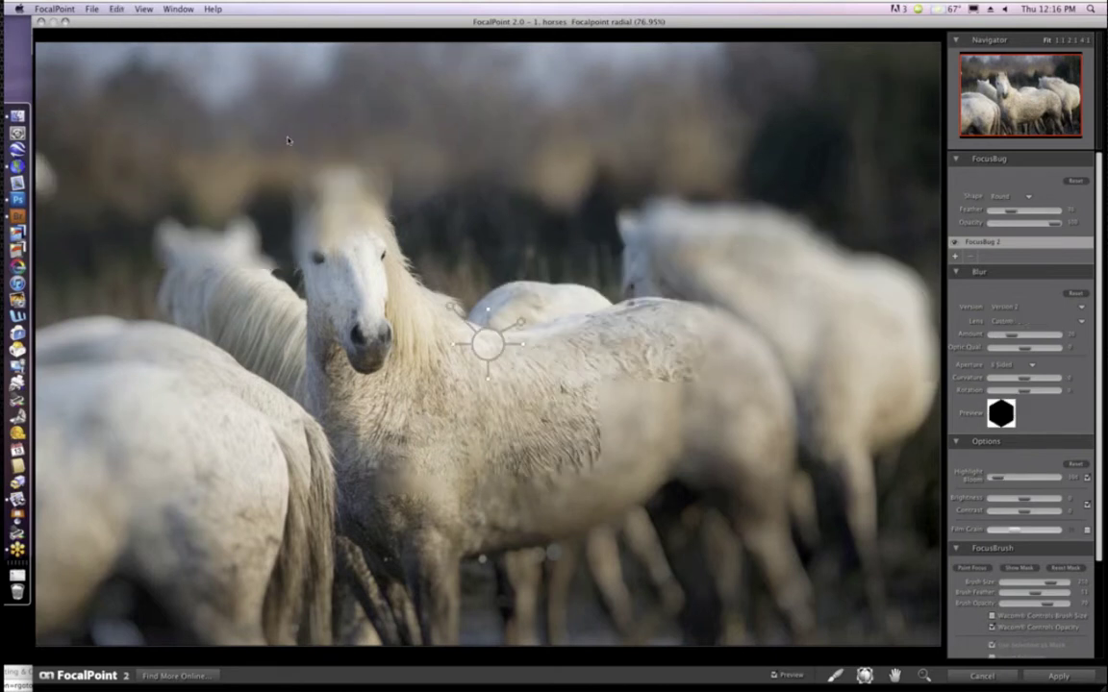
drag(501, 318, 445, 320)
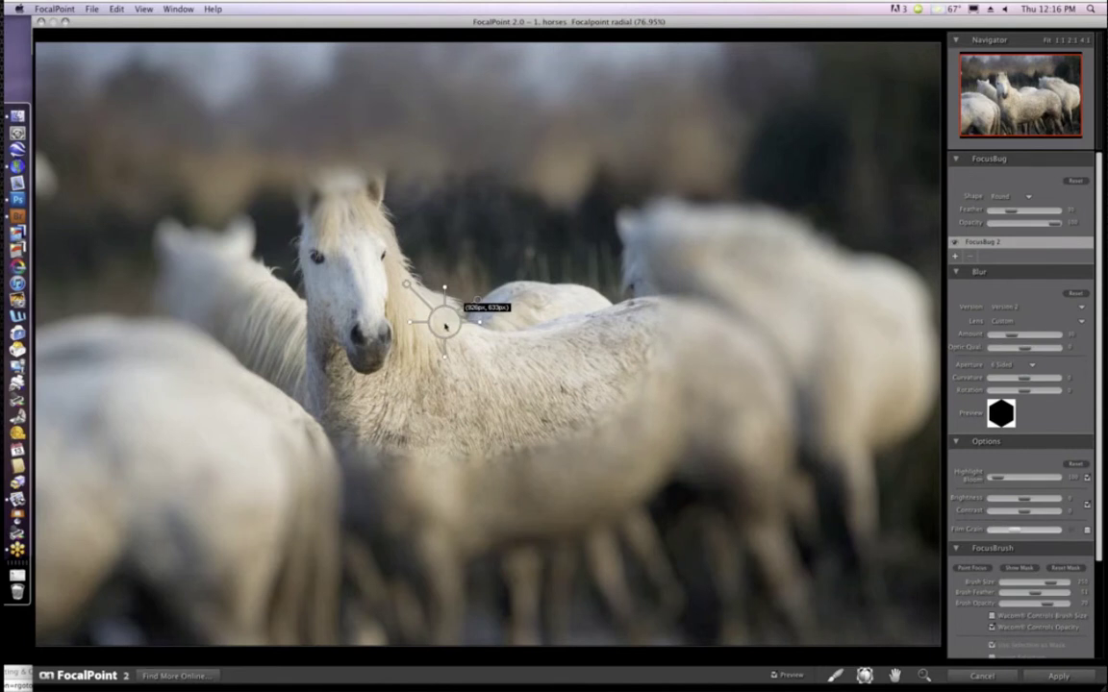
drag(446, 326, 403, 306)
- Keep the Round focus shape, move the focus spot lower and adjust the Feather slider
click(1016, 198)
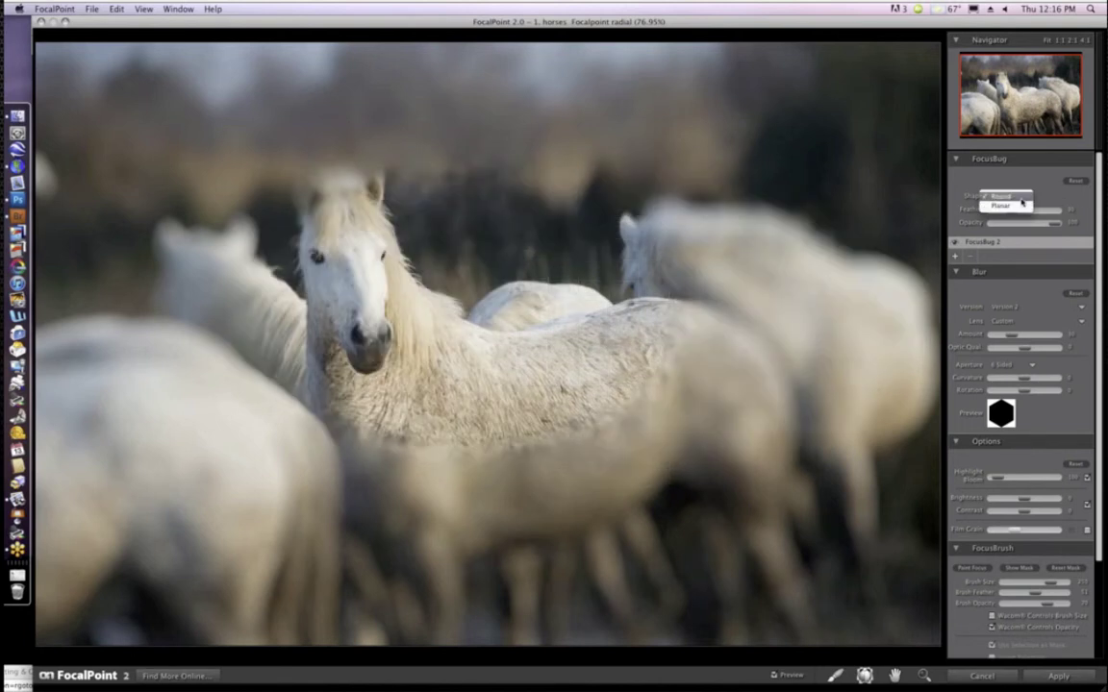
click(1015, 199)
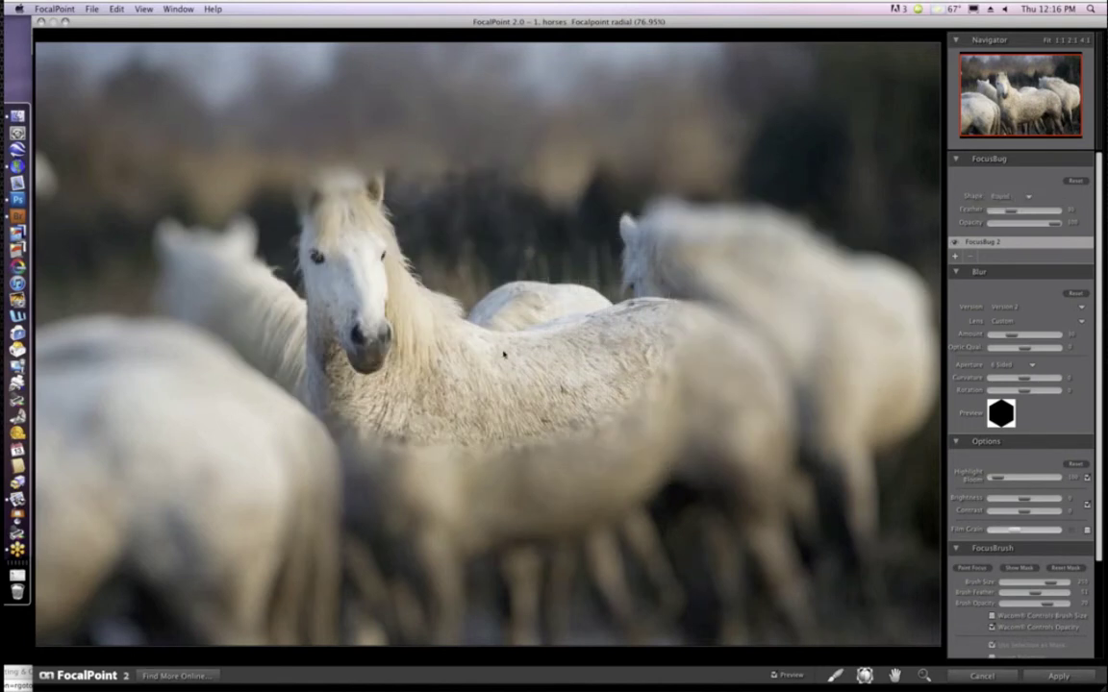
mouse_move(472, 310)
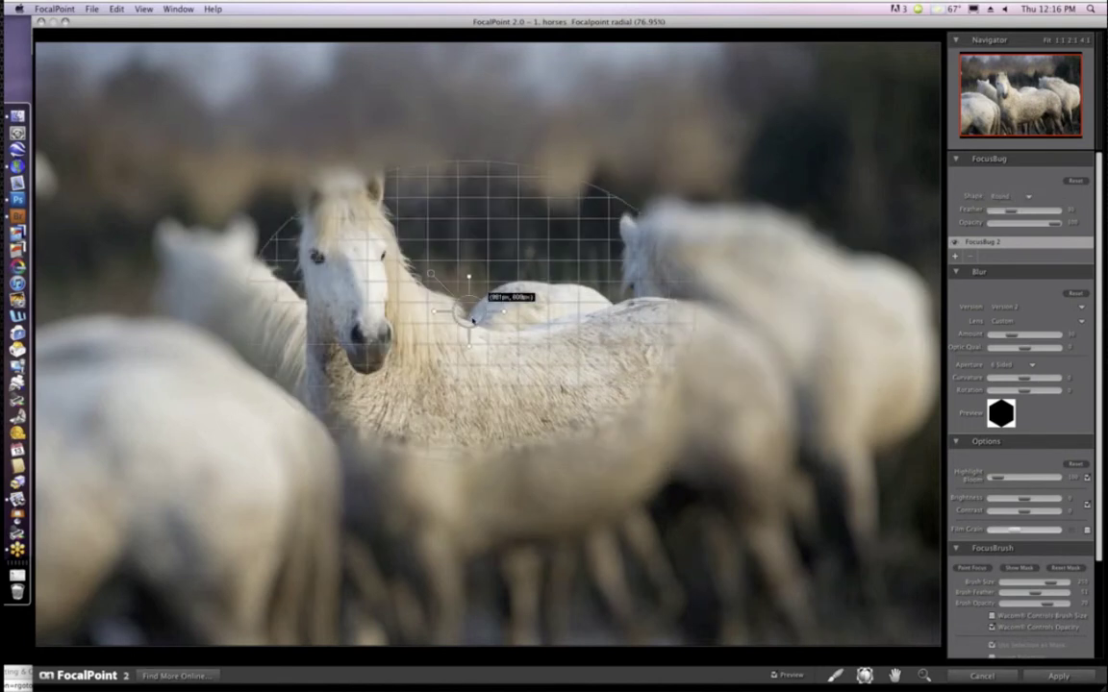
drag(471, 310, 408, 303)
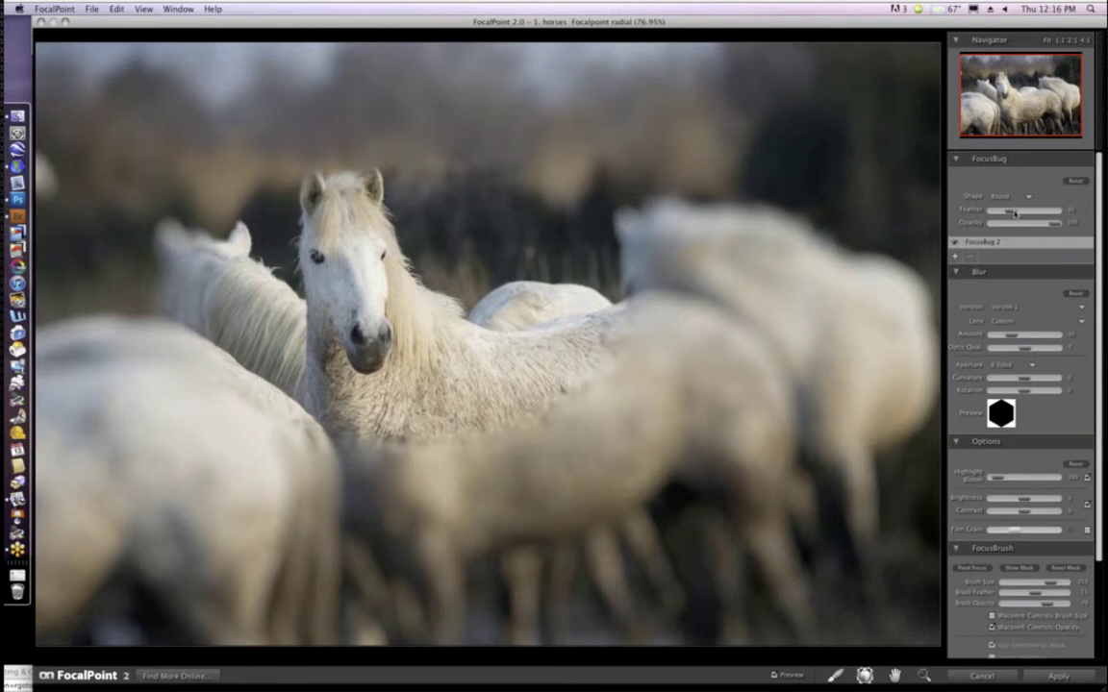
drag(1015, 214, 991, 218)
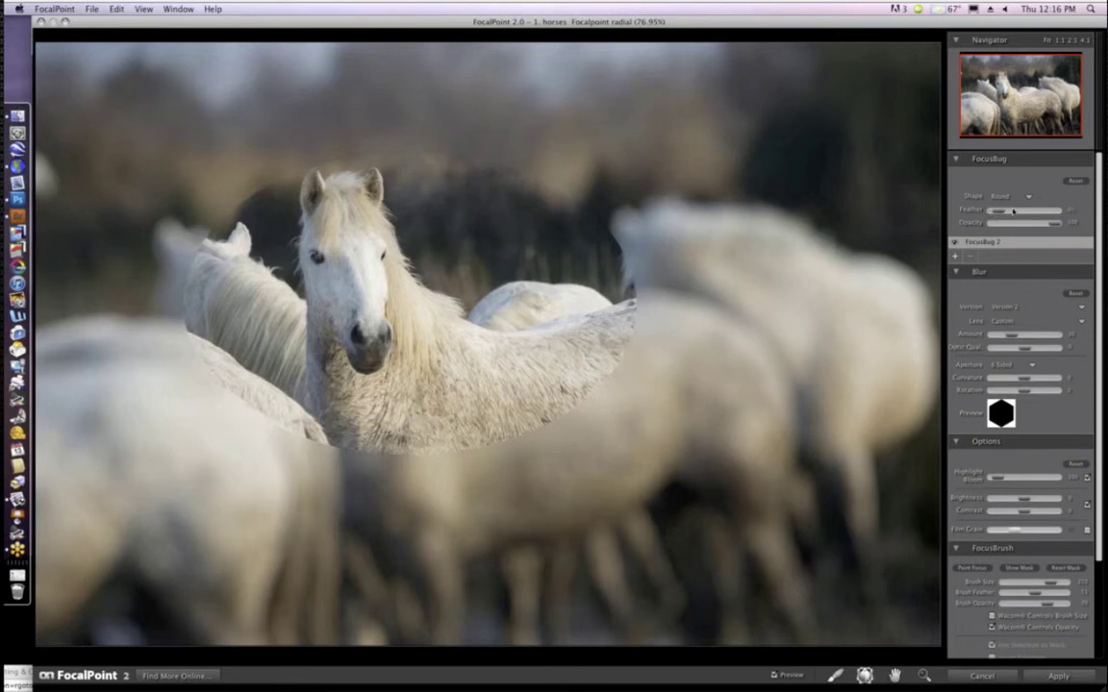
drag(1012, 211, 1064, 211)
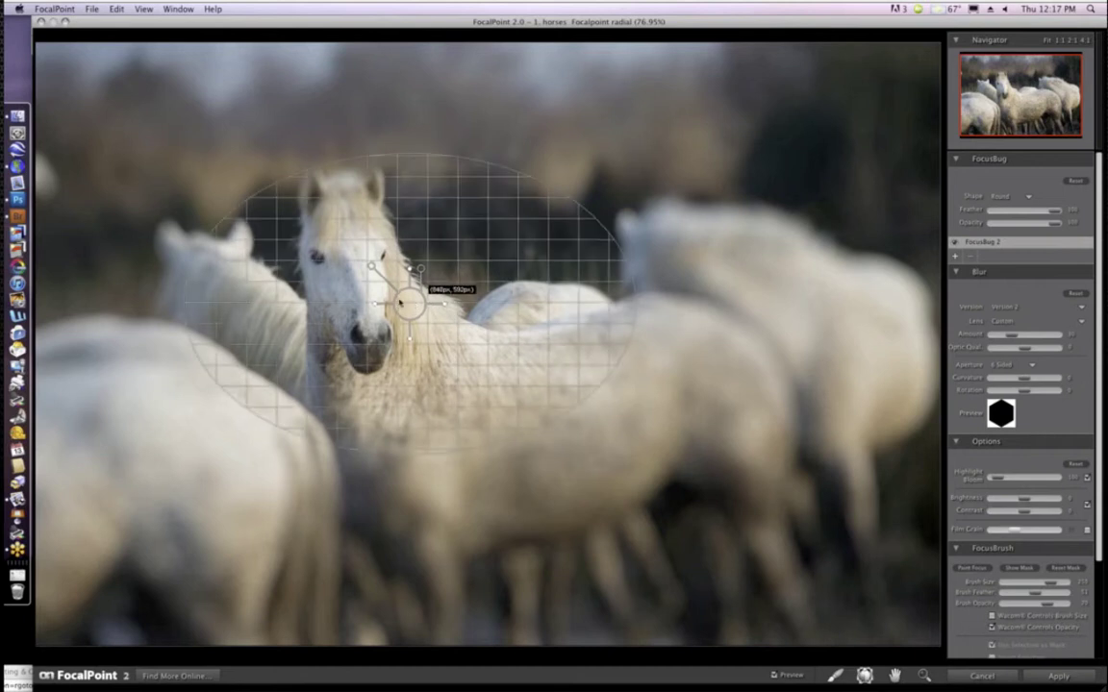
- Resize the focus area to about 1263 × 933 px centred on the horse's face
drag(400, 302, 383, 293)
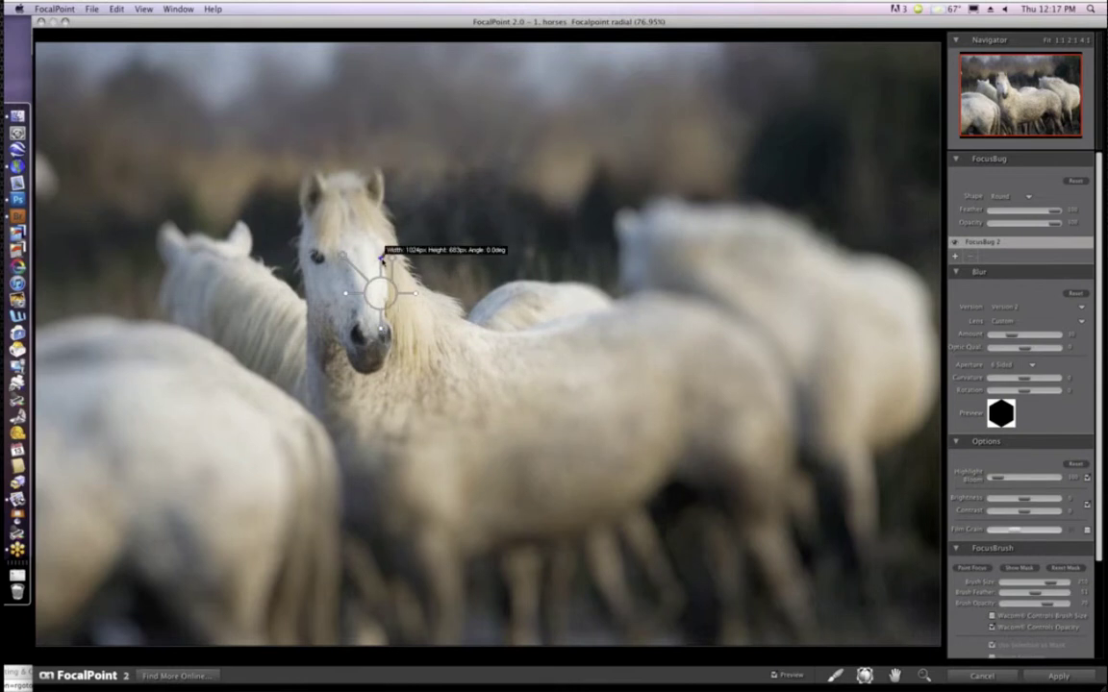
click(382, 258)
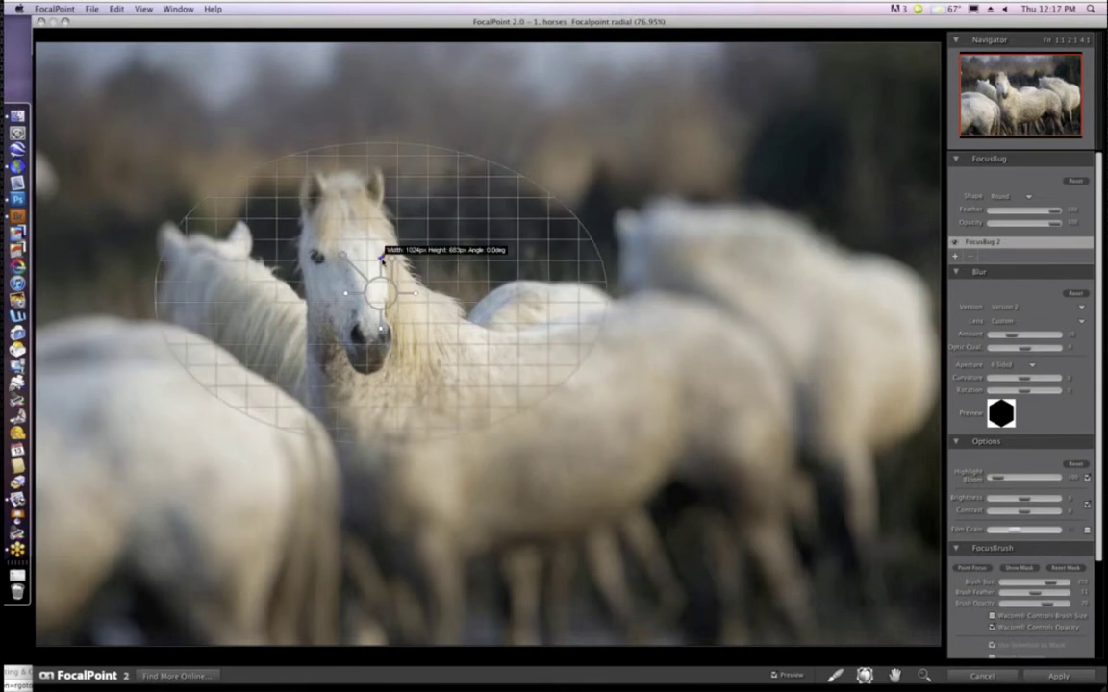
drag(382, 259, 419, 297)
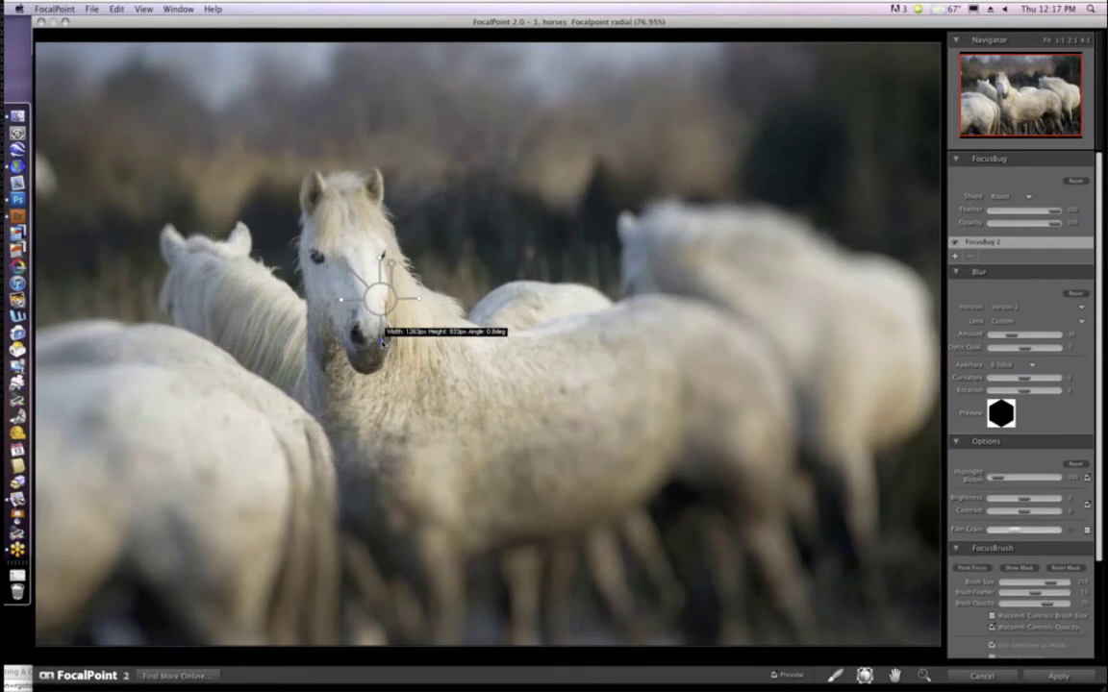
drag(382, 339, 382, 335)
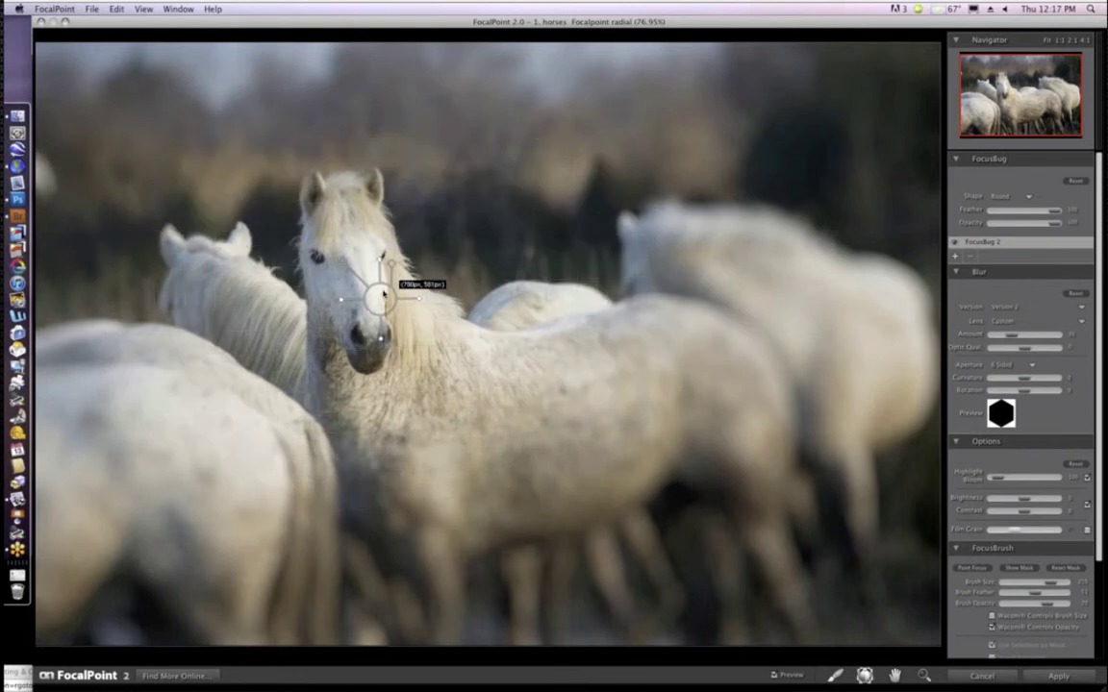
drag(383, 291, 381, 295)
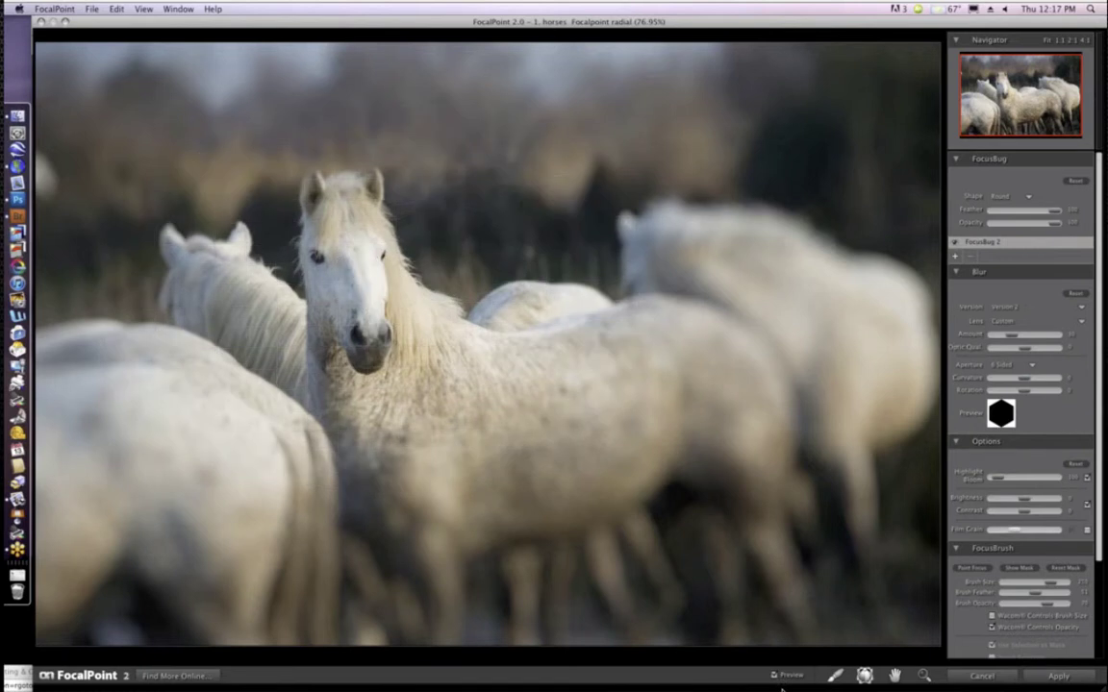
- Compare with the unblurred original, raise Blur Amount slightly, and show the Lens presets list
key(super+p)
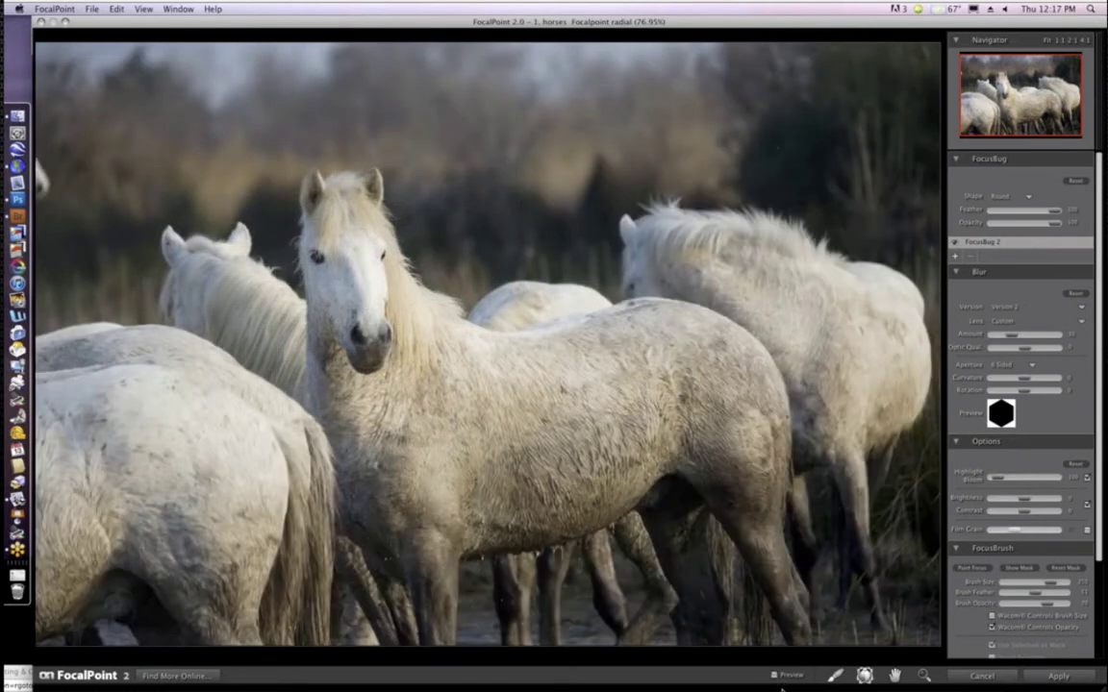
key(super+p)
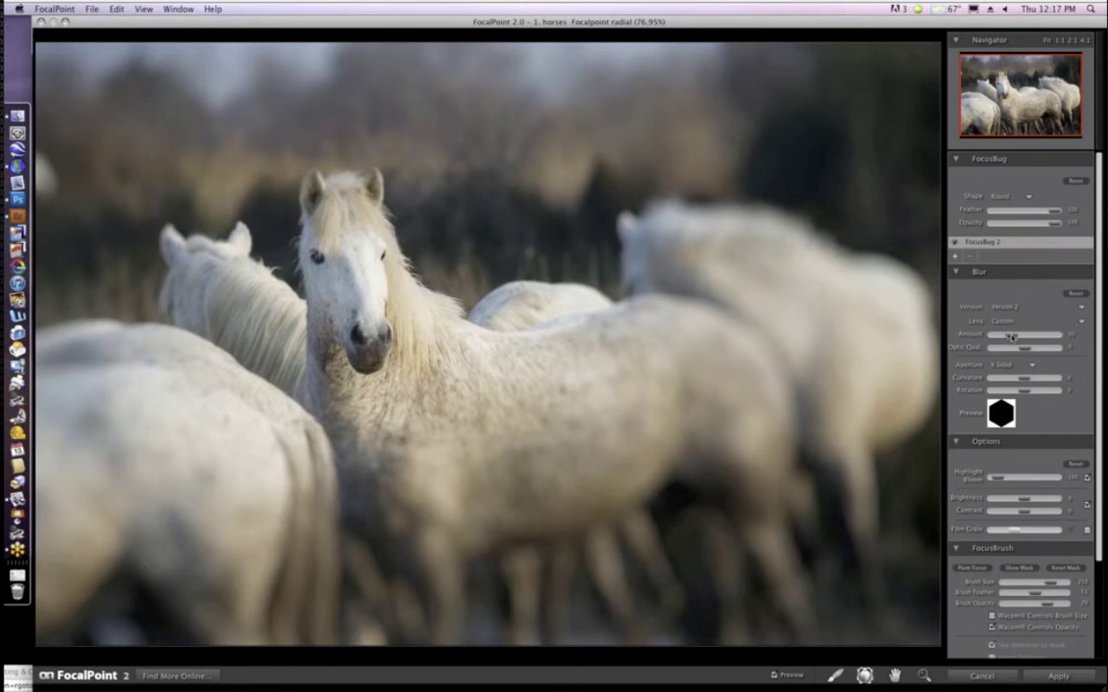
drag(1013, 336, 1017, 339)
drag(1017, 338, 1013, 339)
click(1082, 324)
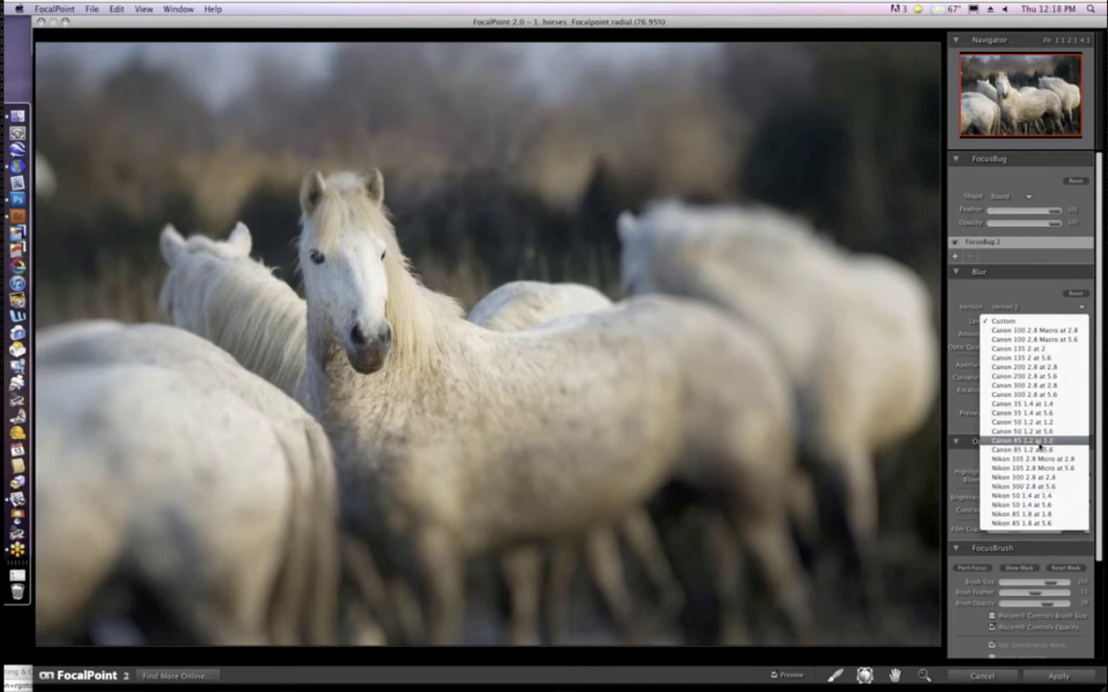
click(1026, 304)
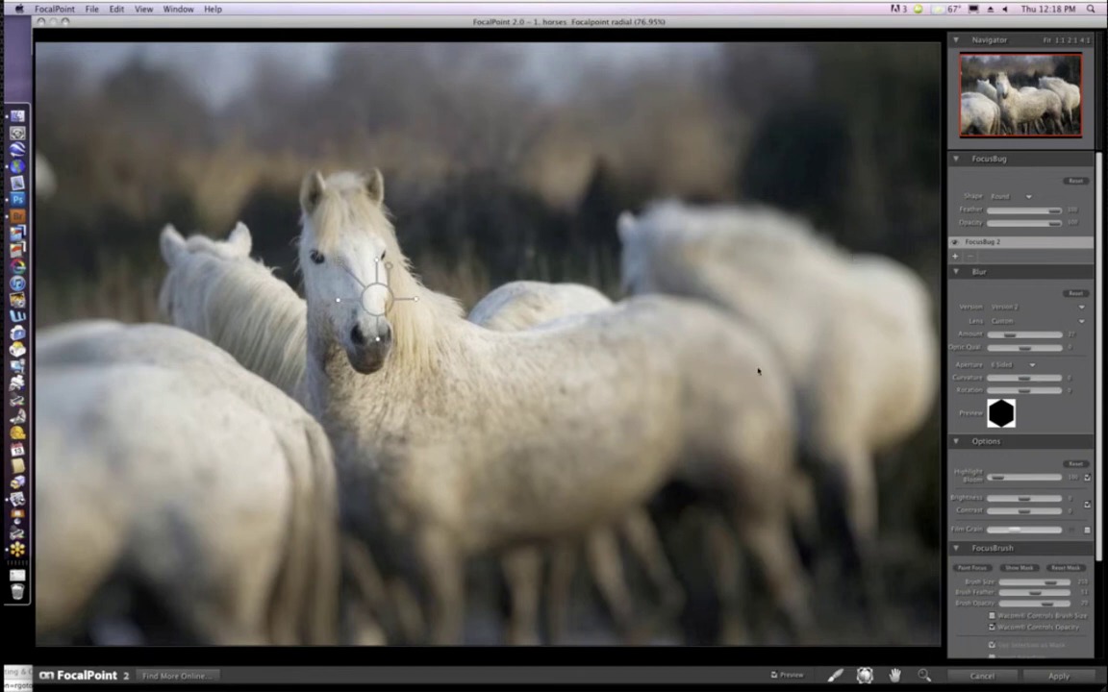
key(super+p)
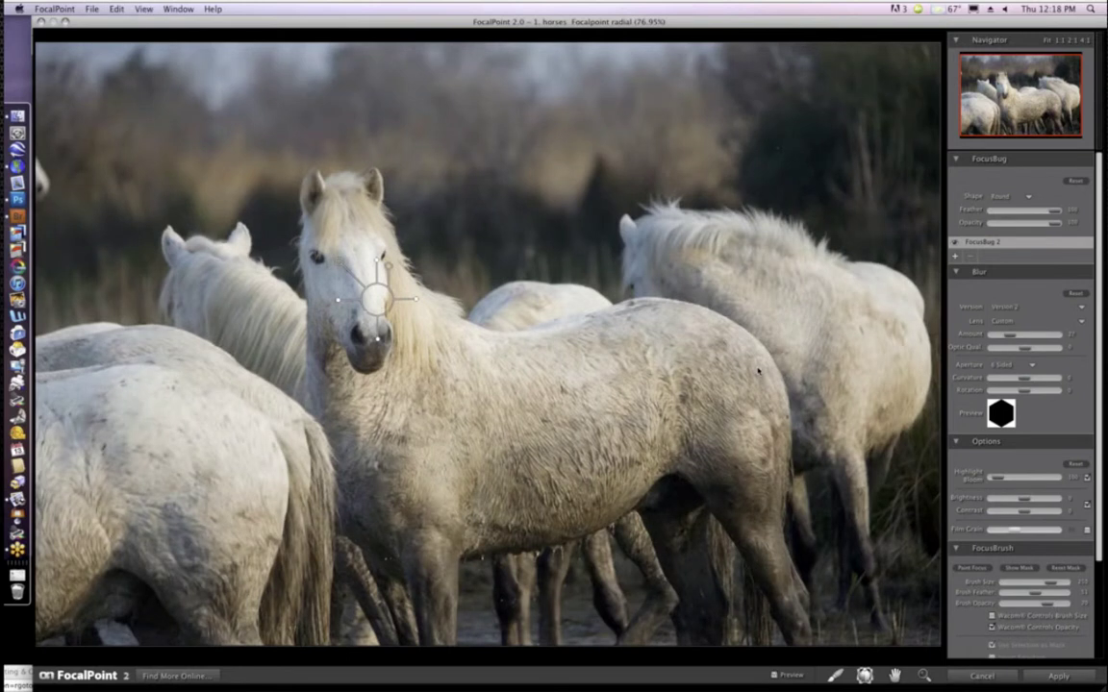
key(super+p)
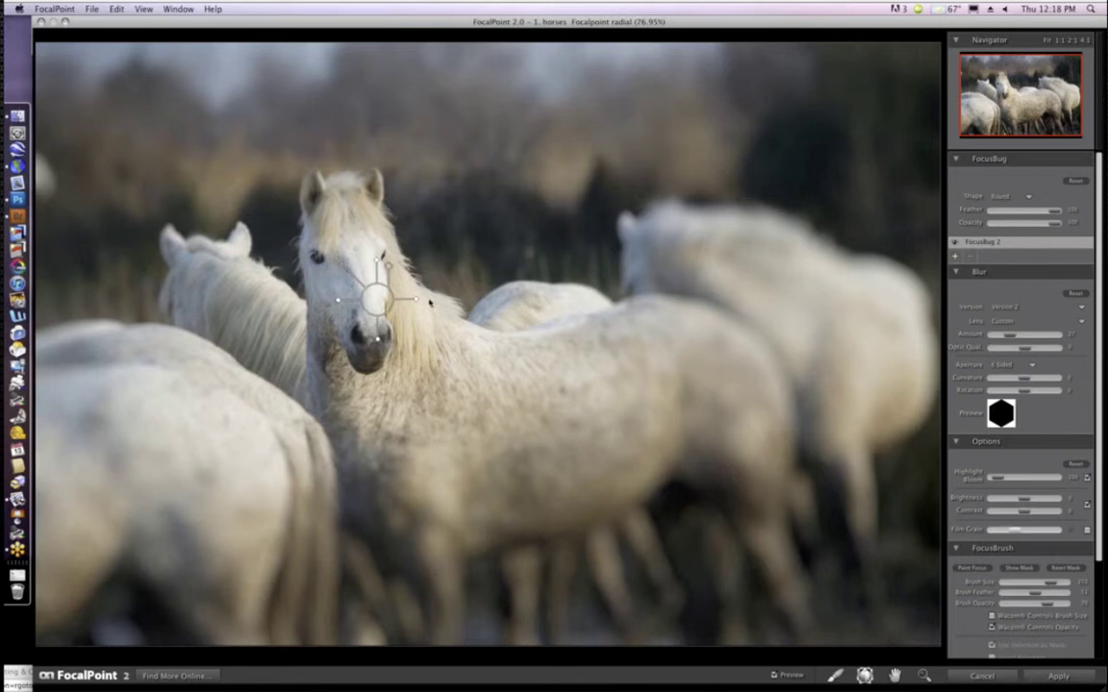
- Nudge the FocusBug centre slightly down on the horse's face and select the FocusBrush tool
click(376, 301)
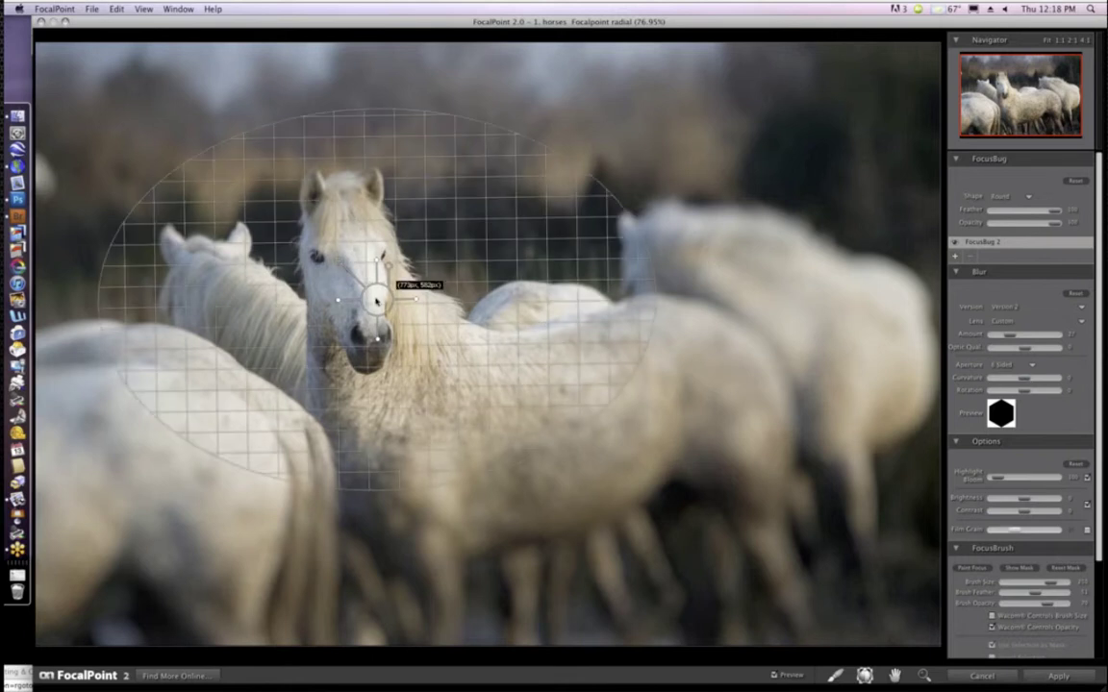
drag(376, 299, 377, 304)
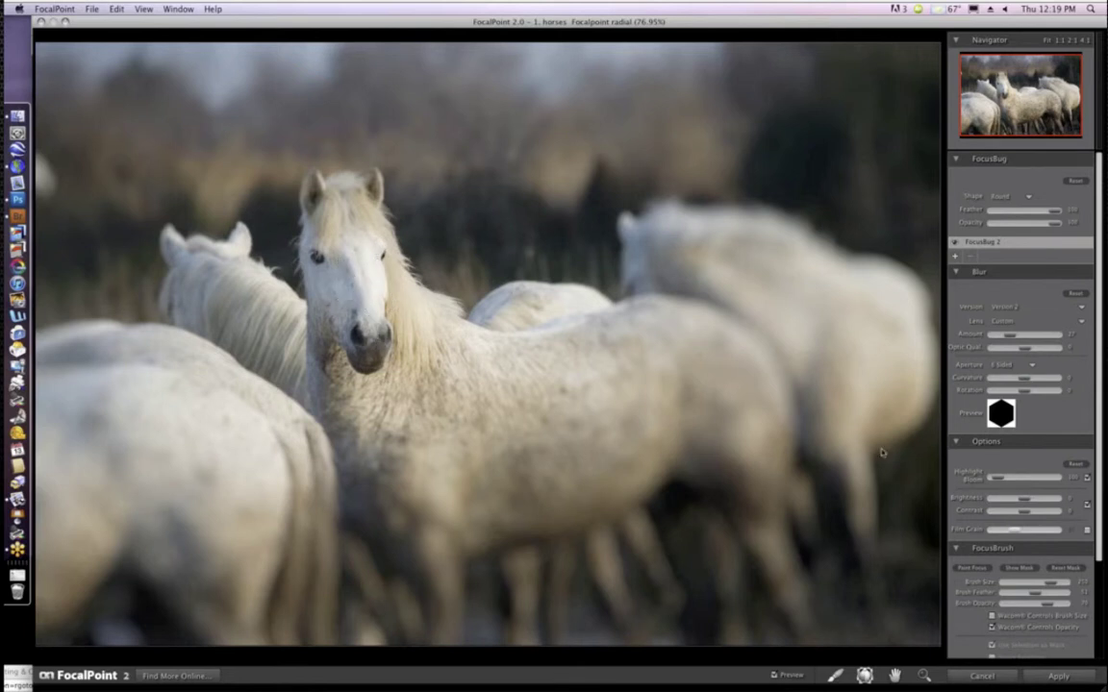
click(835, 678)
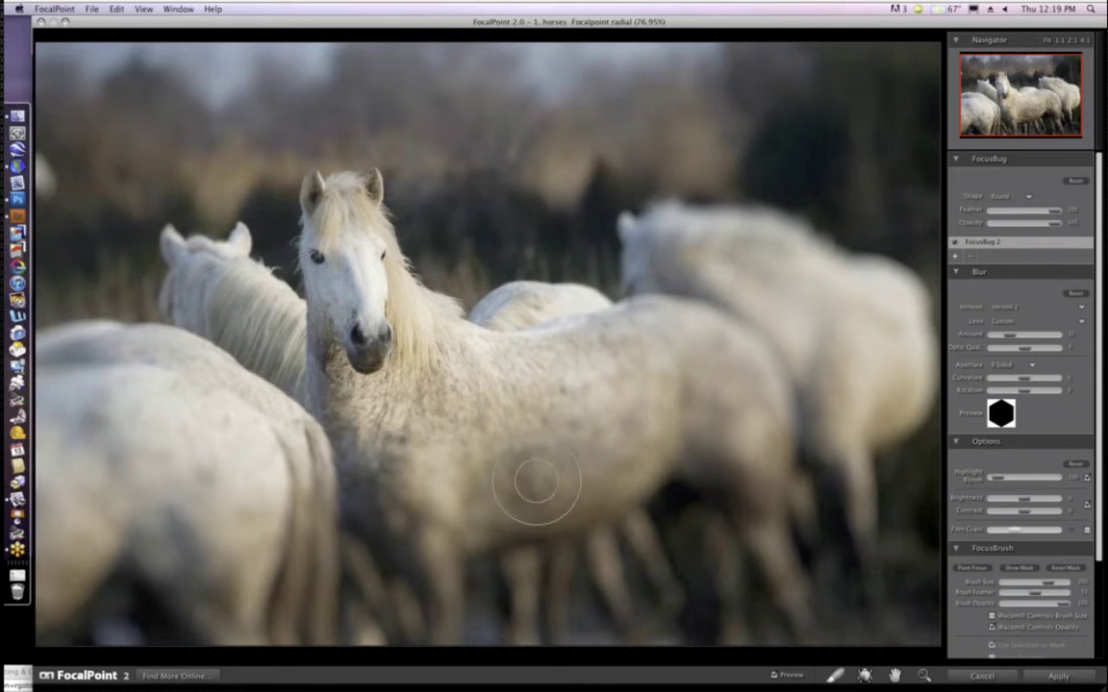
- Return the FocusBrush mode to Paint Focus, then Cancel FocalPoint 2 without applying
key(super+p)
key(super+p)
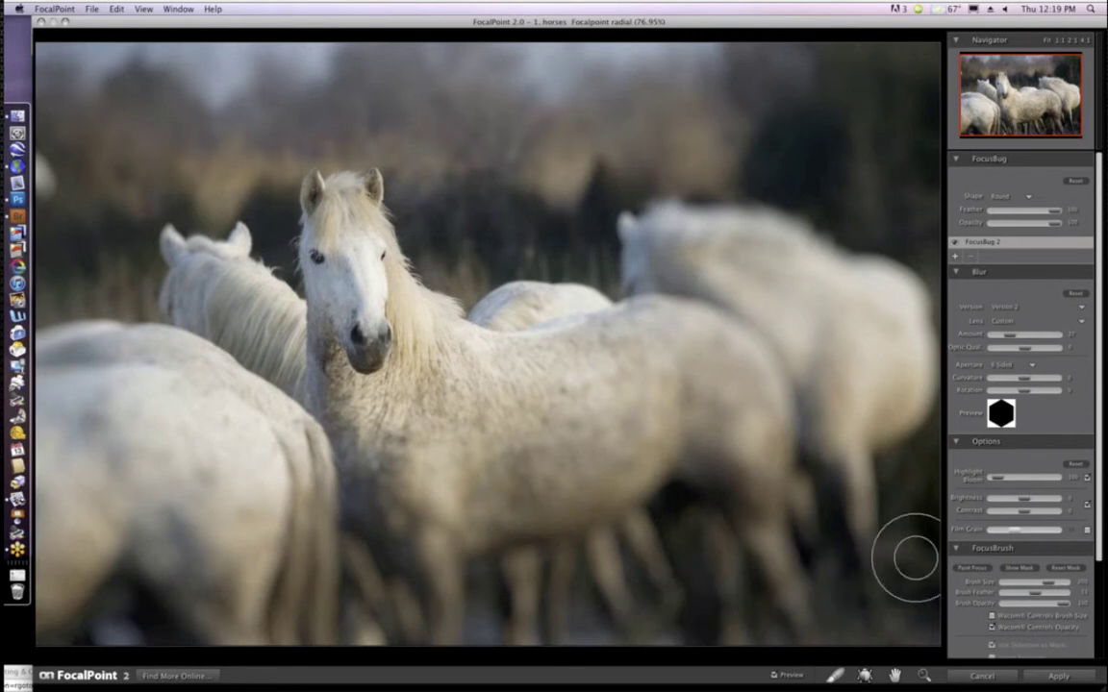
click(979, 571)
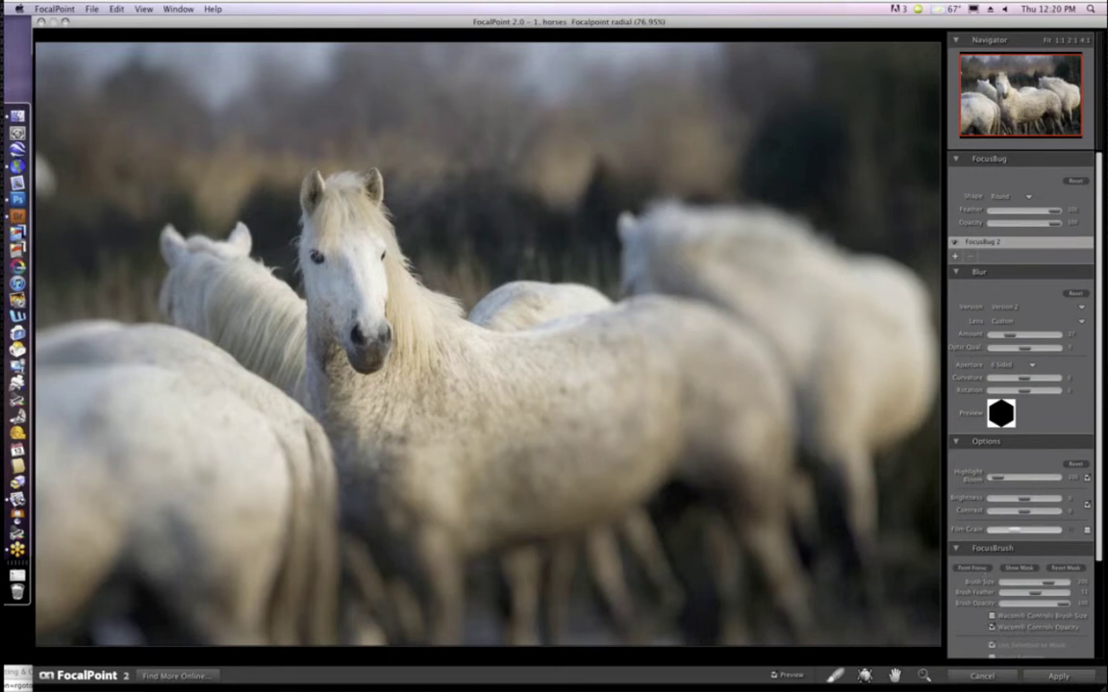
click(977, 571)
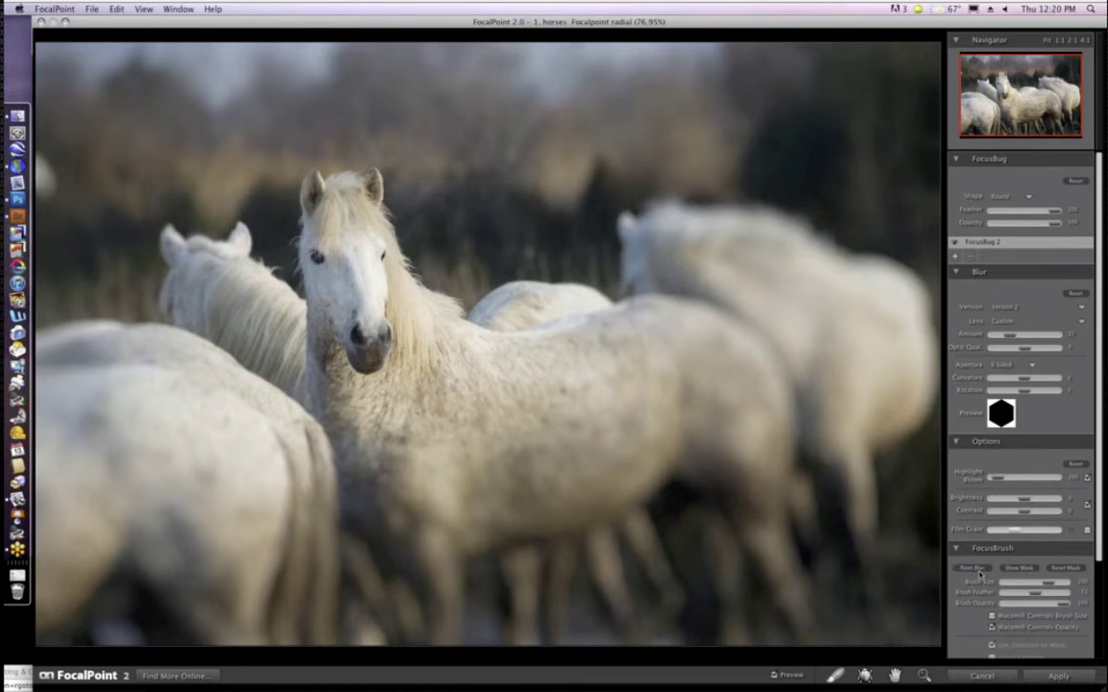
click(978, 572)
click(977, 571)
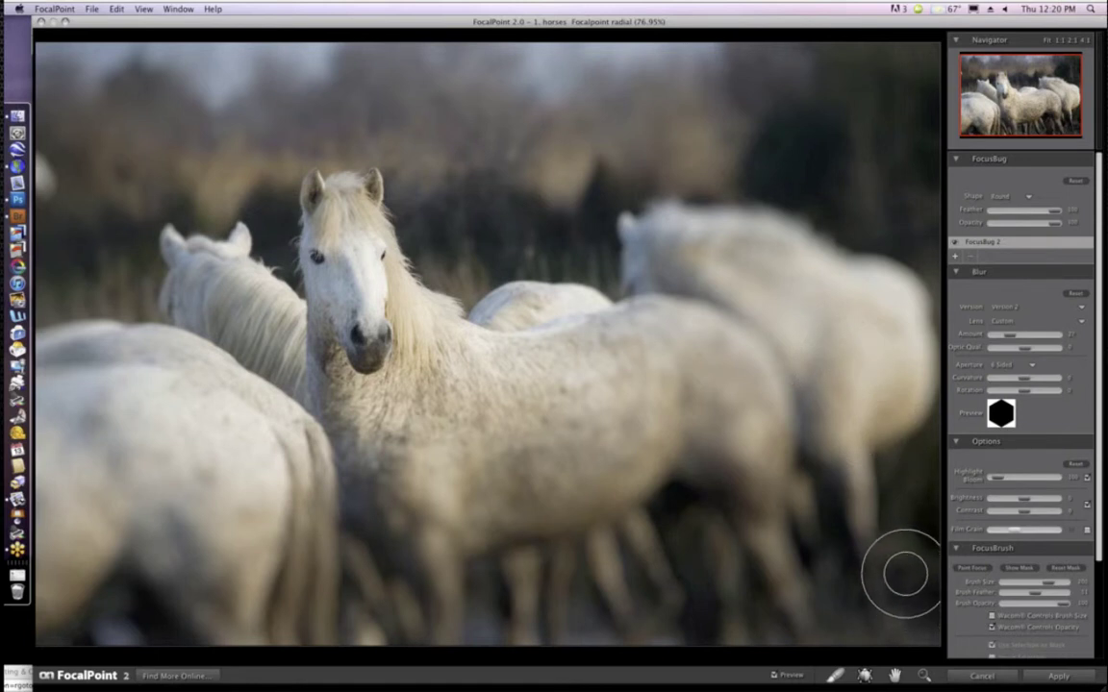
click(985, 678)
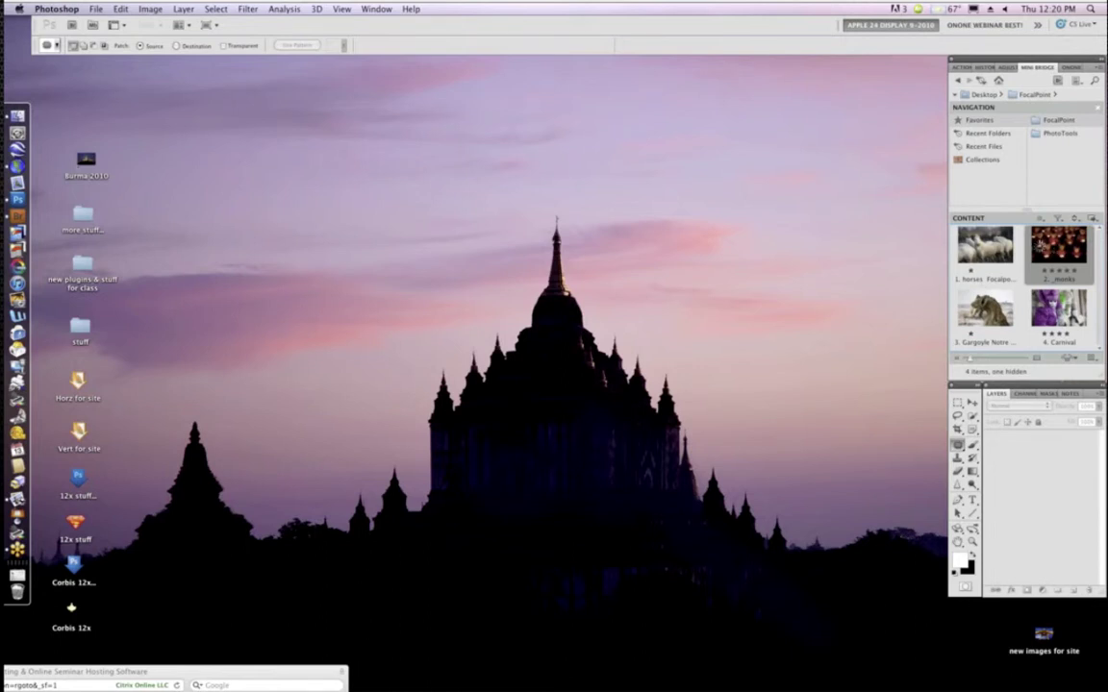
- Open the 2._monks photo from Mini Bridge and position its document window
double_click(1039, 246)
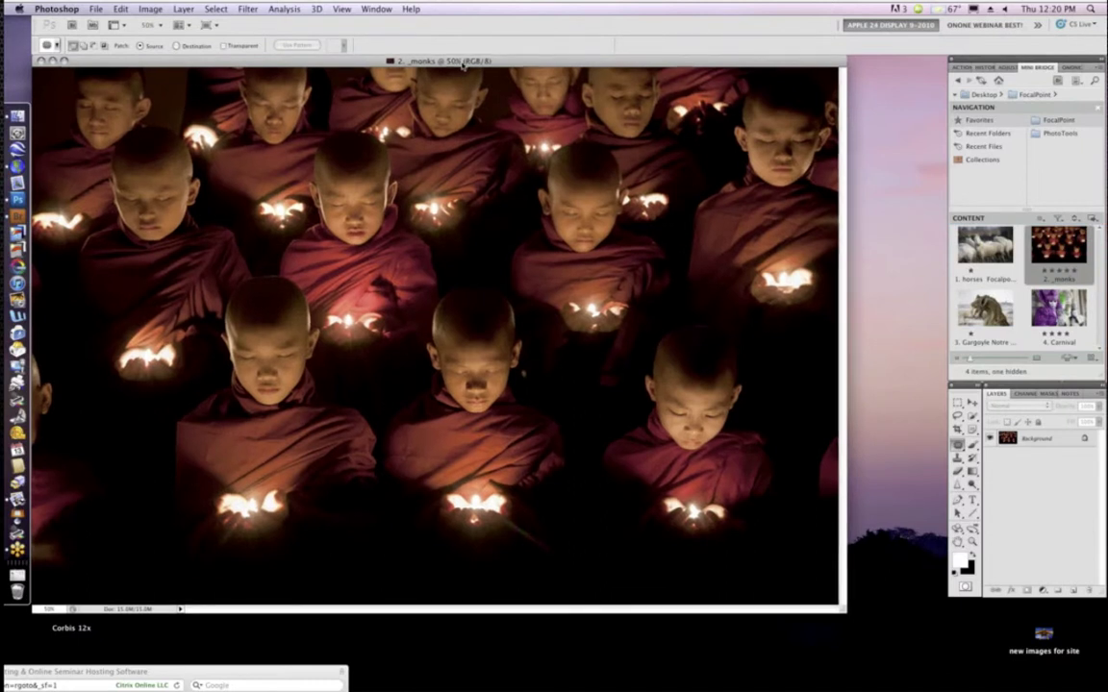
drag(418, 60, 423, 86)
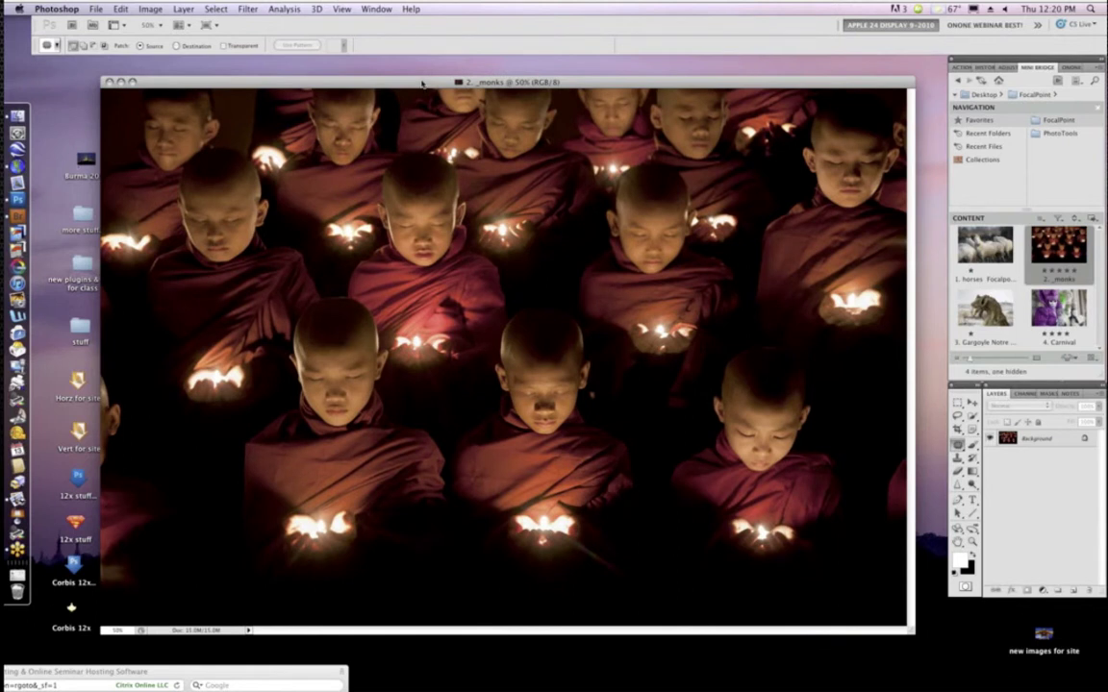
drag(423, 85, 421, 82)
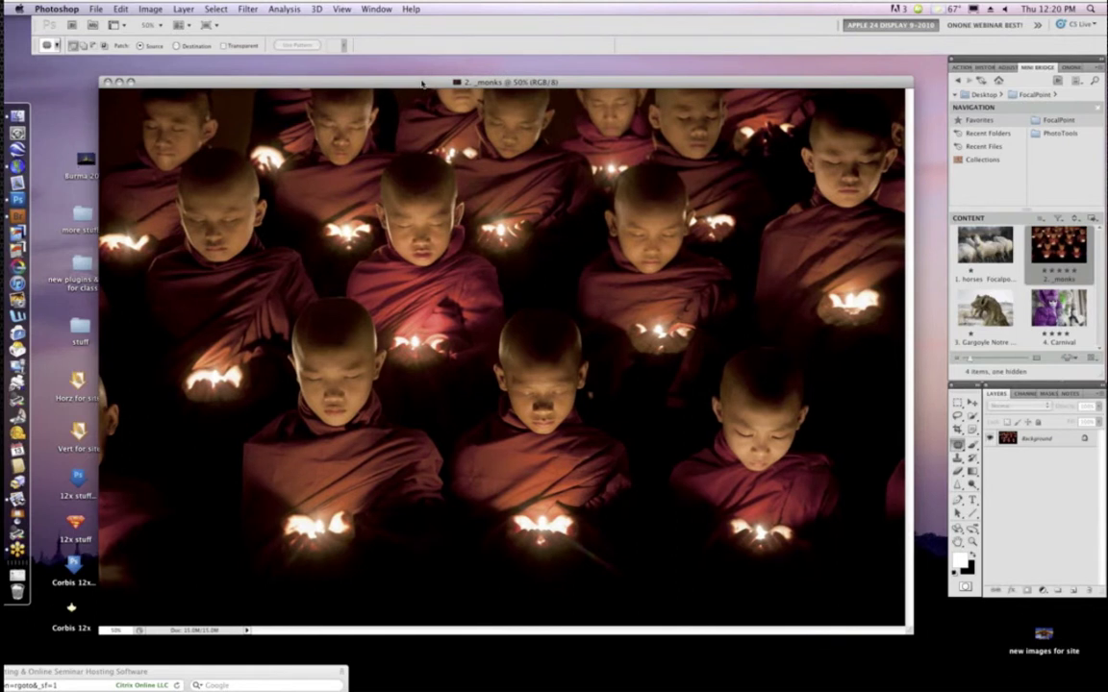
drag(421, 83, 419, 77)
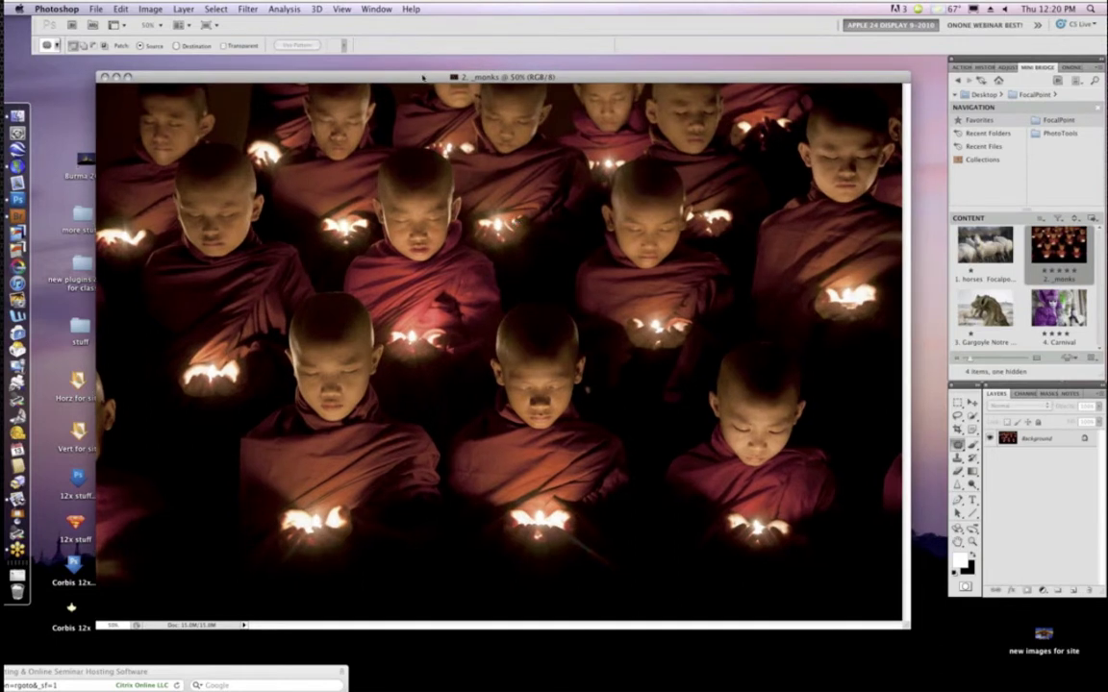
drag(425, 77, 422, 73)
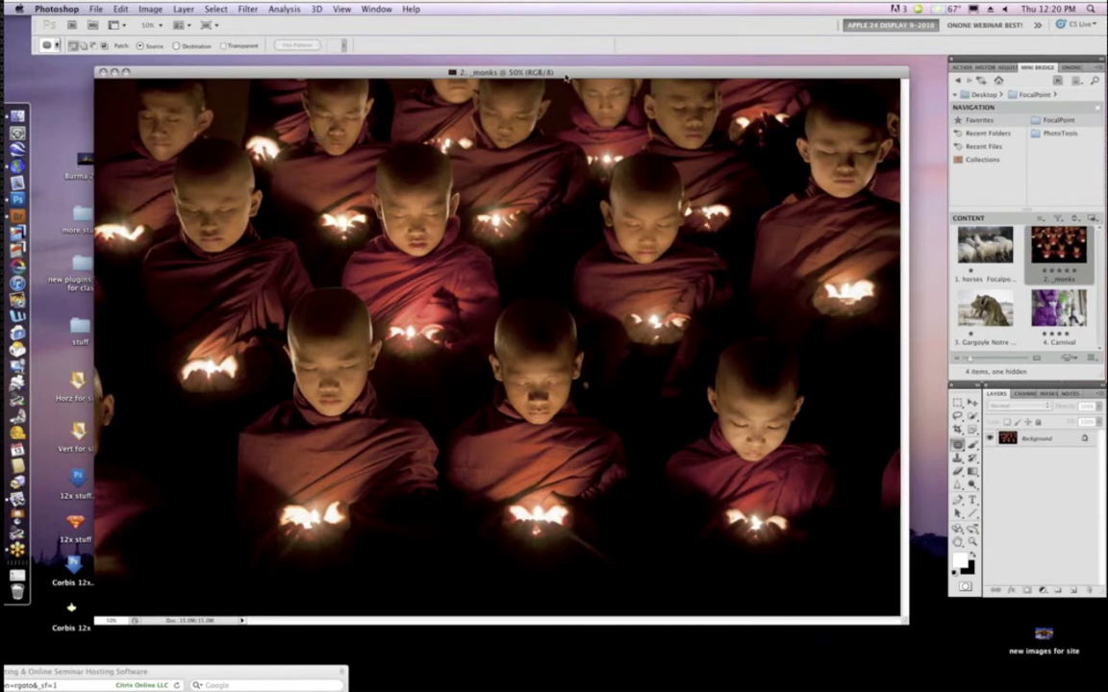
drag(511, 71, 506, 73)
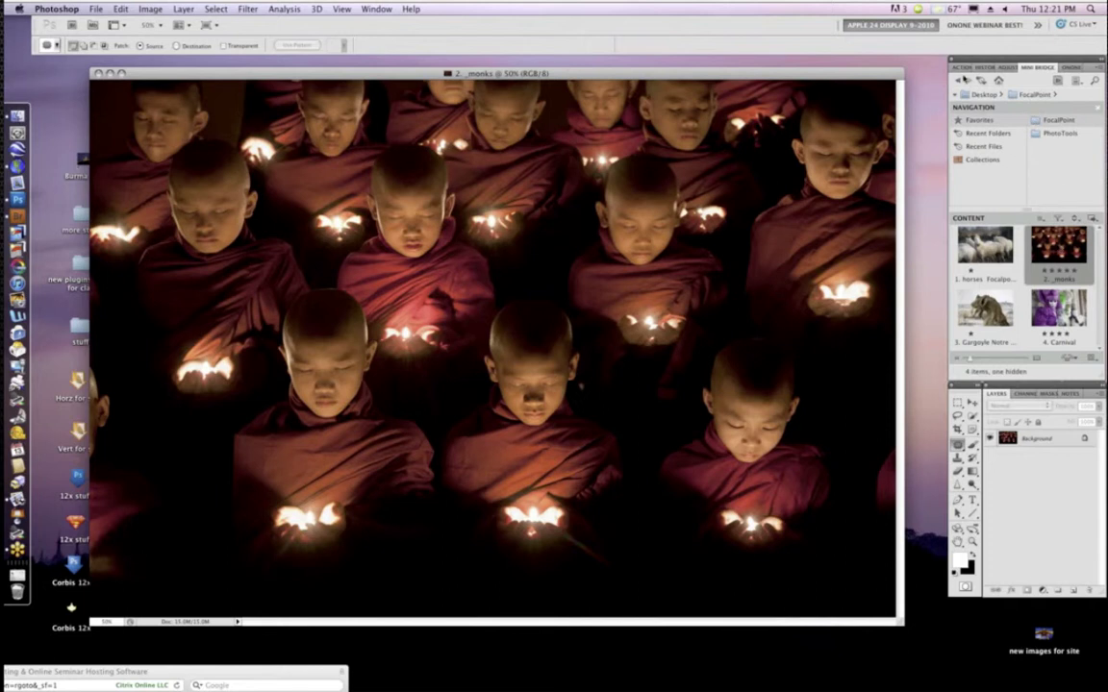
- Launch FocalPoint 2 on the monks photo and reset all its settings
click(1068, 68)
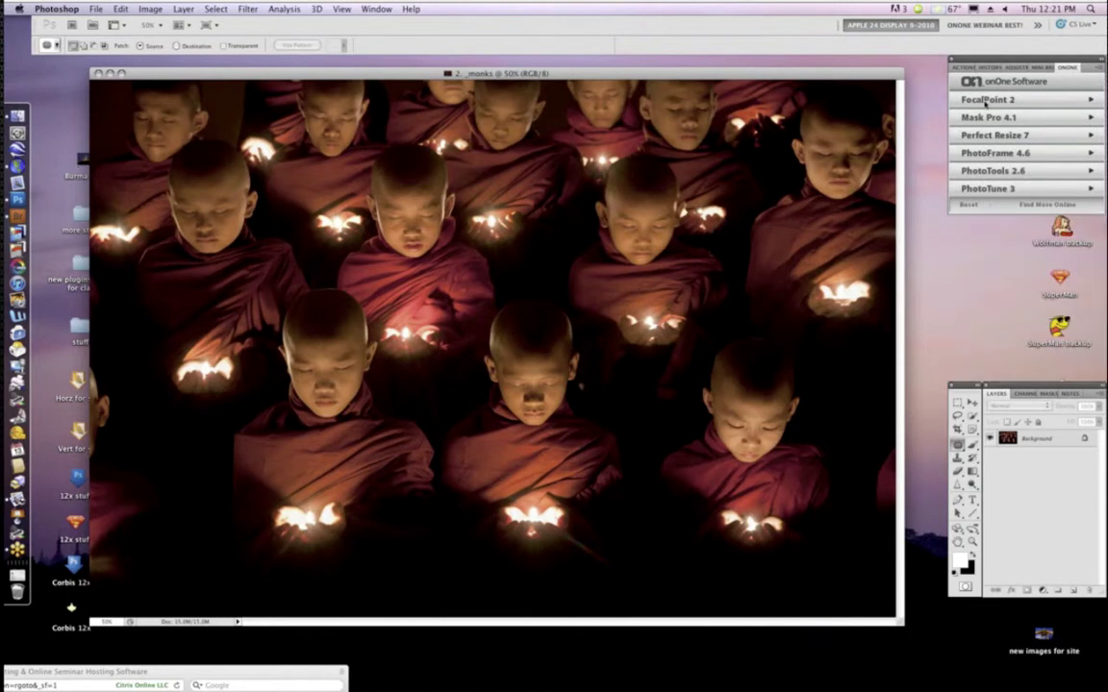
click(984, 100)
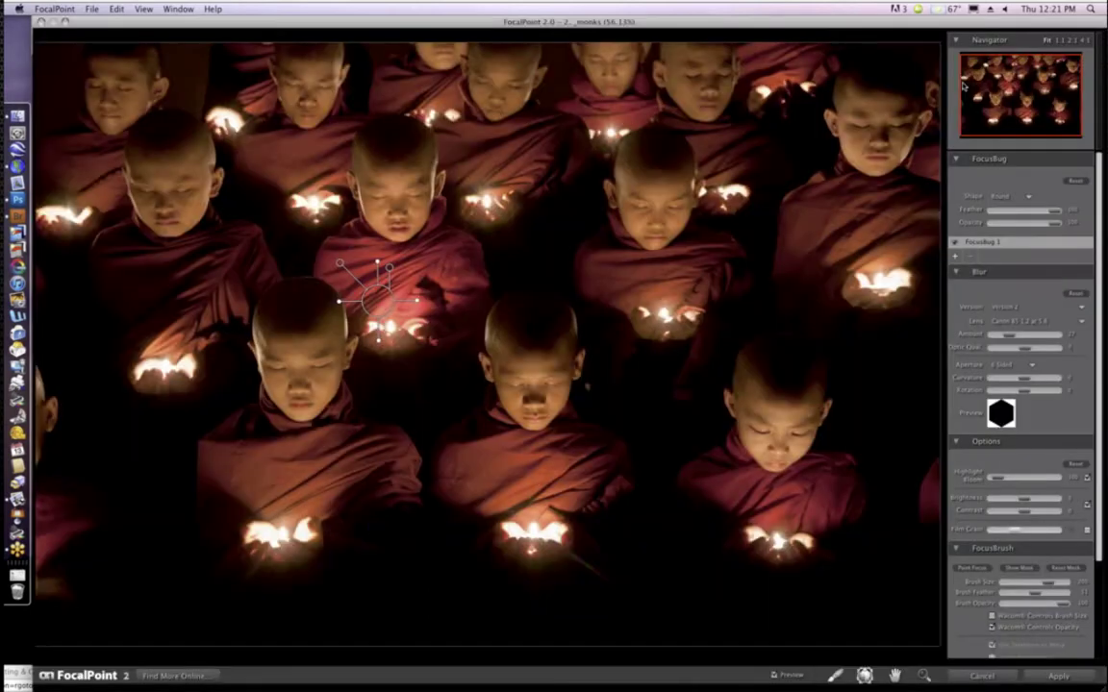
click(143, 9)
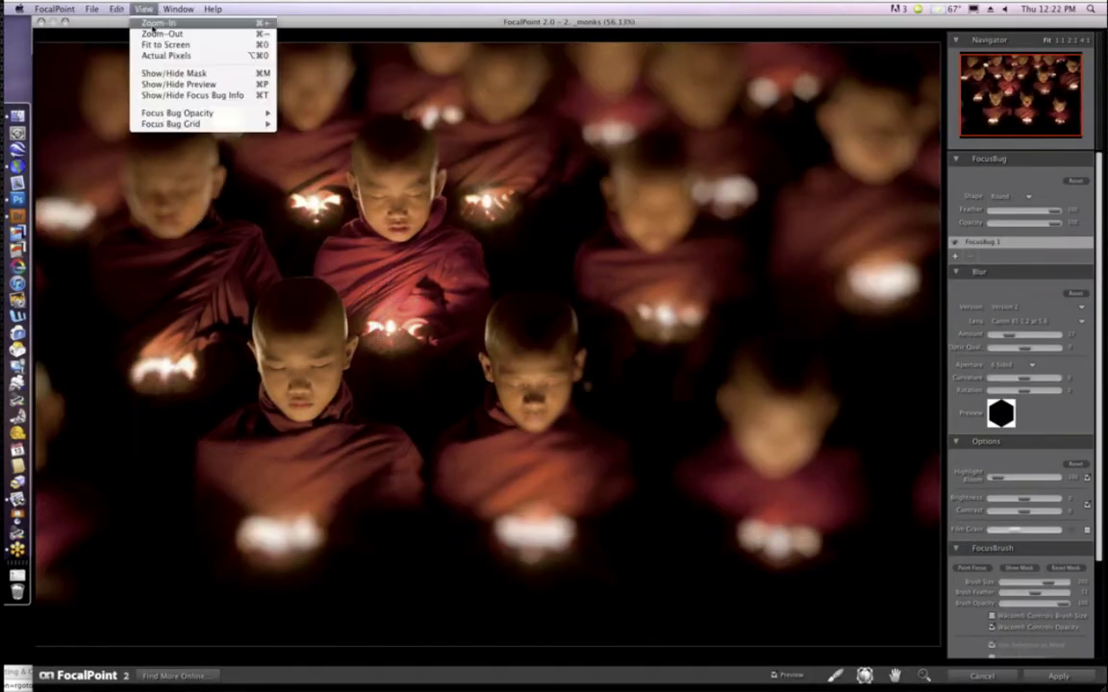
mouse_move(117, 9)
click(159, 79)
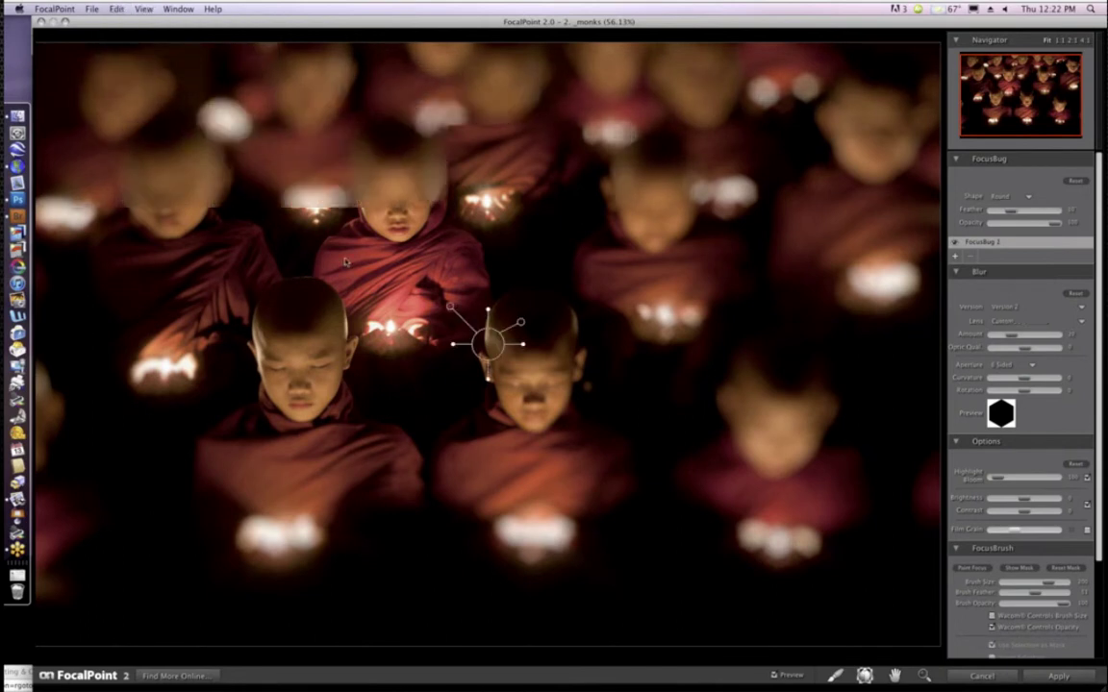
- Change the FocusBug shape from round to Planar
mouse_move(493, 356)
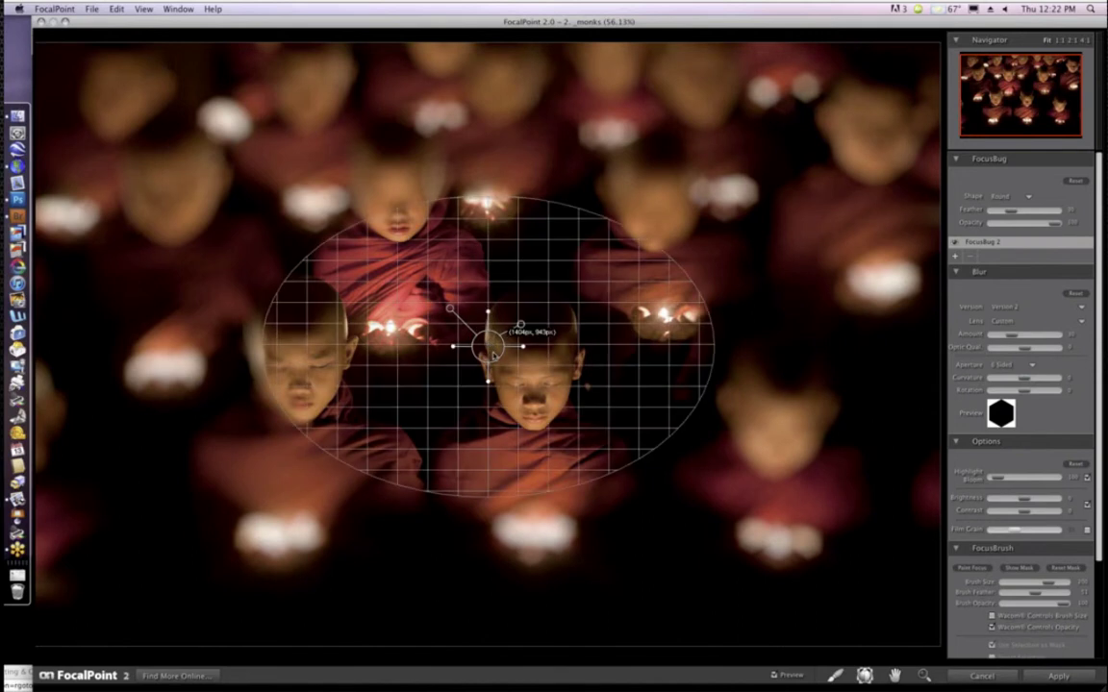
click(1021, 196)
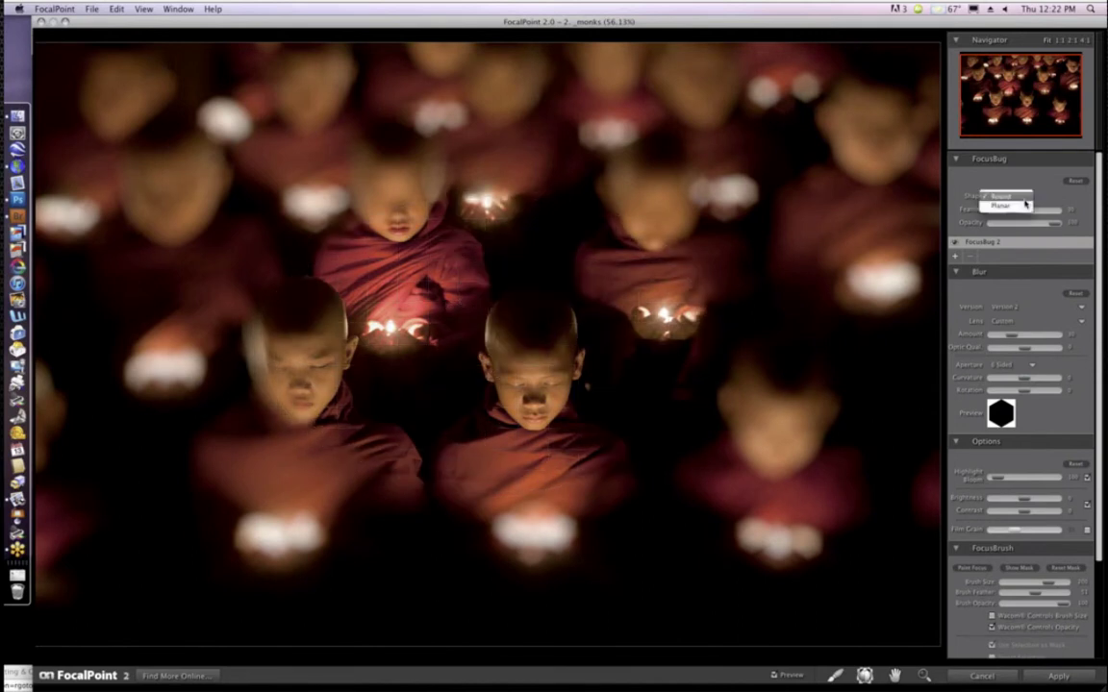
click(1023, 209)
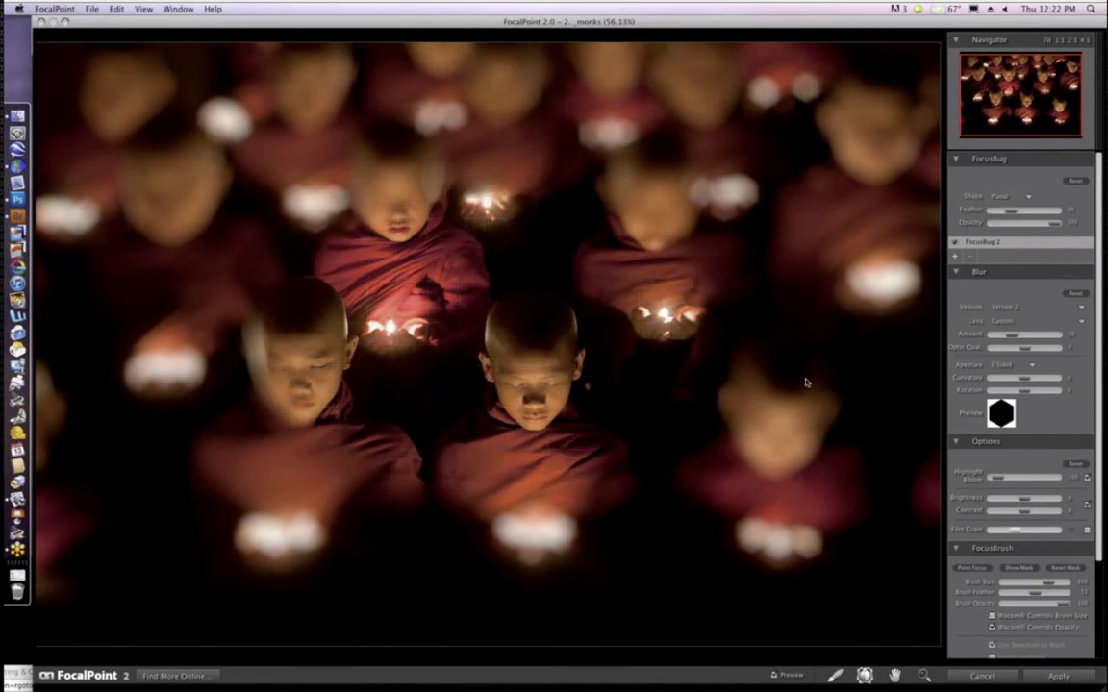
- Rotate the focus plane to 90 degrees and position it as a horizontal band across the monks
mouse_move(502, 343)
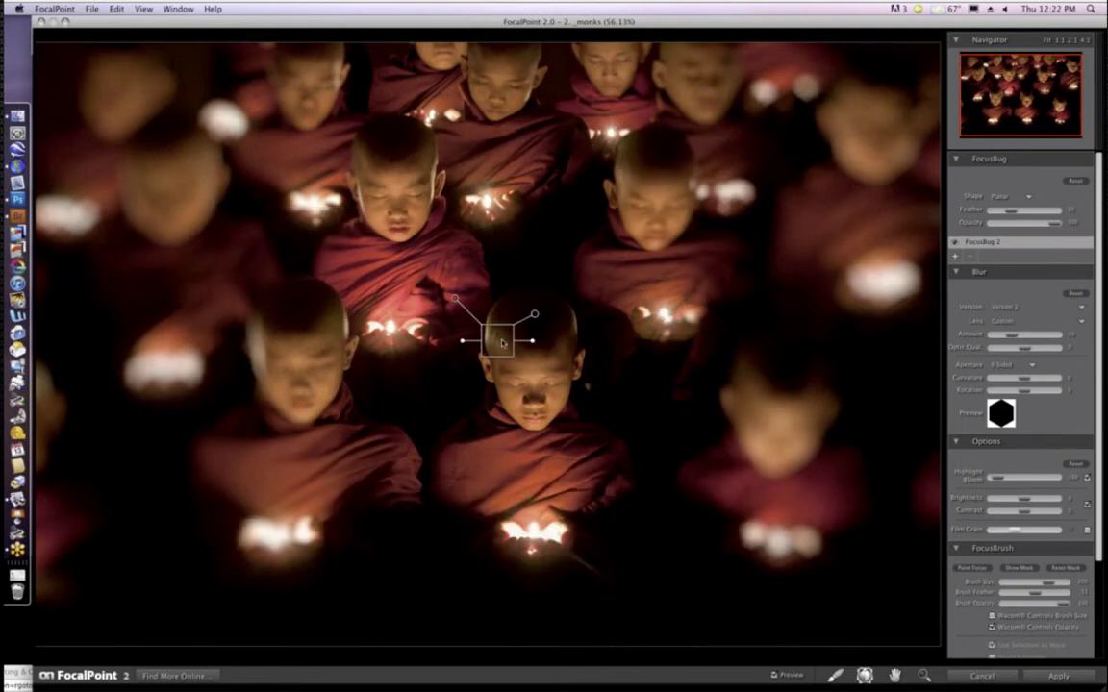
drag(499, 343, 498, 324)
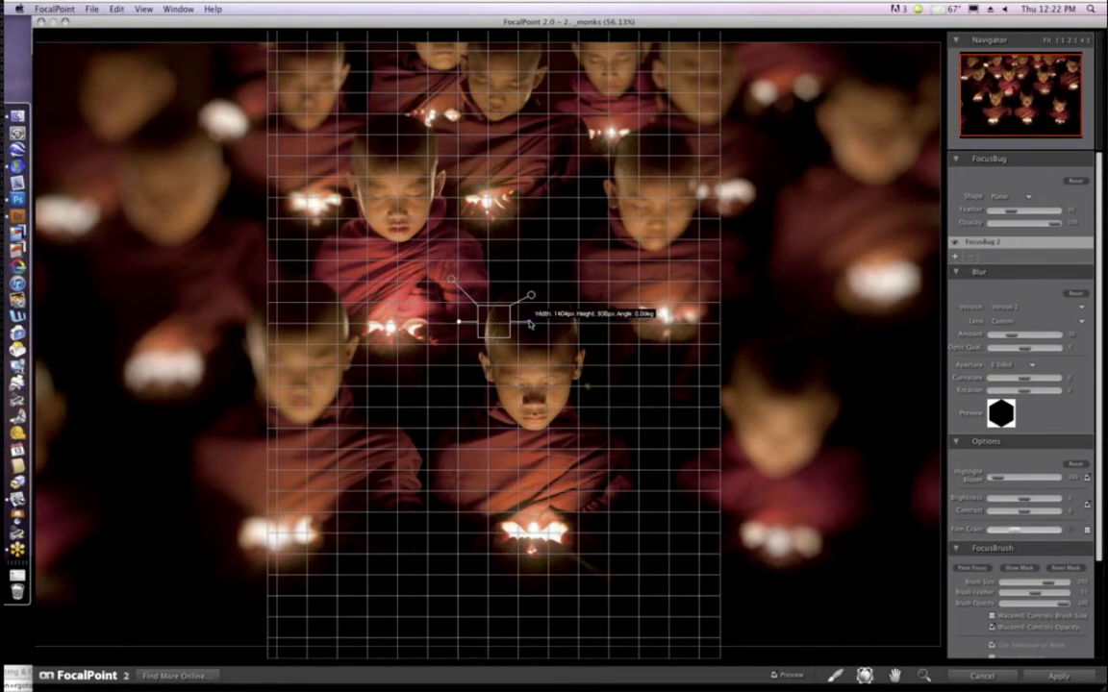
drag(528, 324, 508, 292)
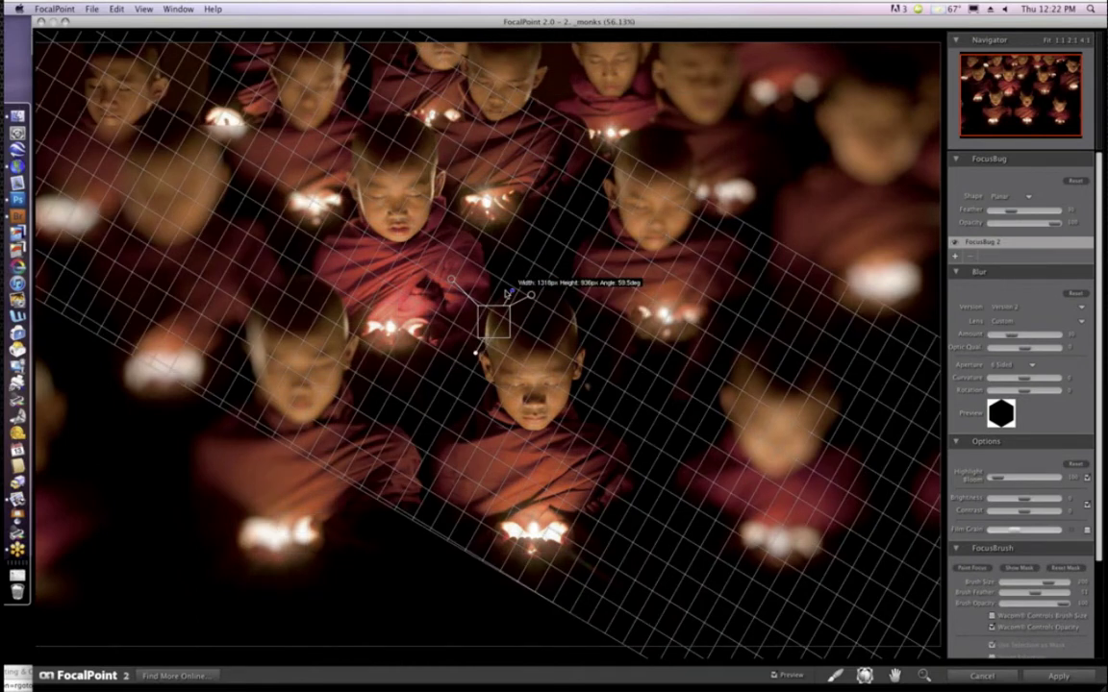
drag(507, 292, 493, 294)
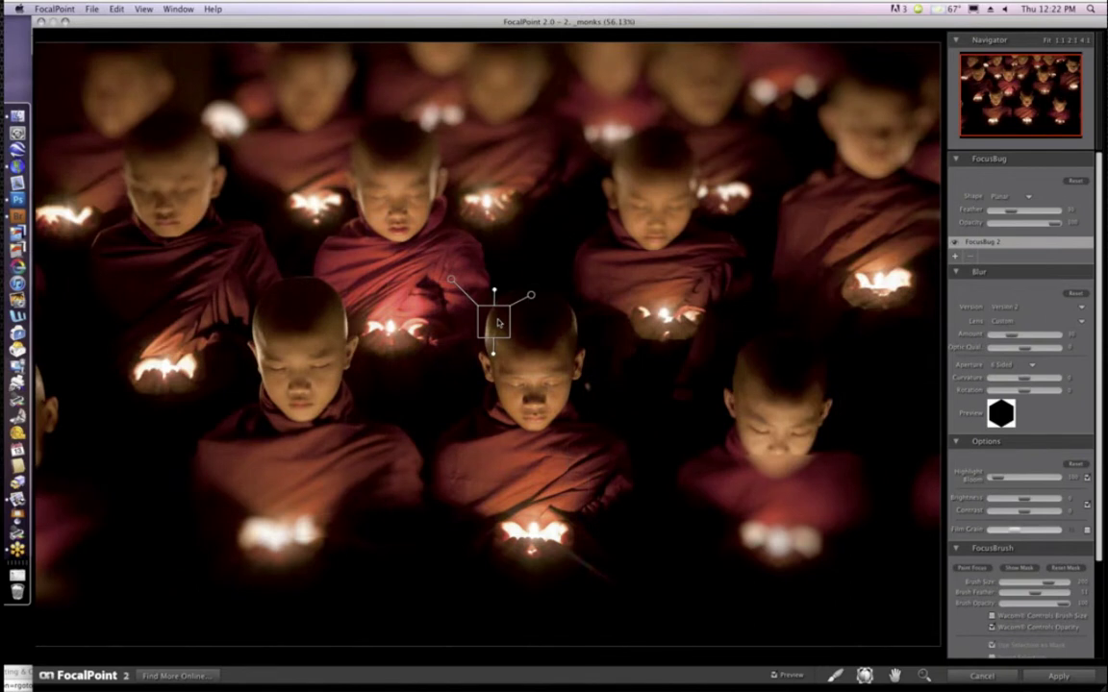
drag(497, 323, 493, 358)
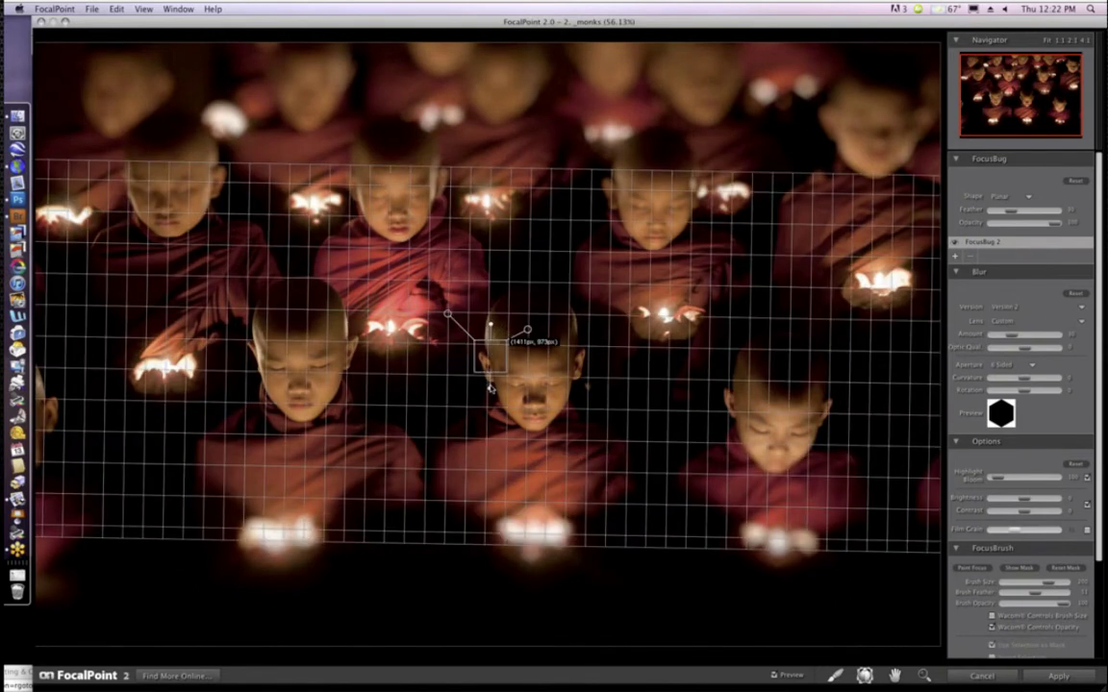
drag(491, 388, 494, 419)
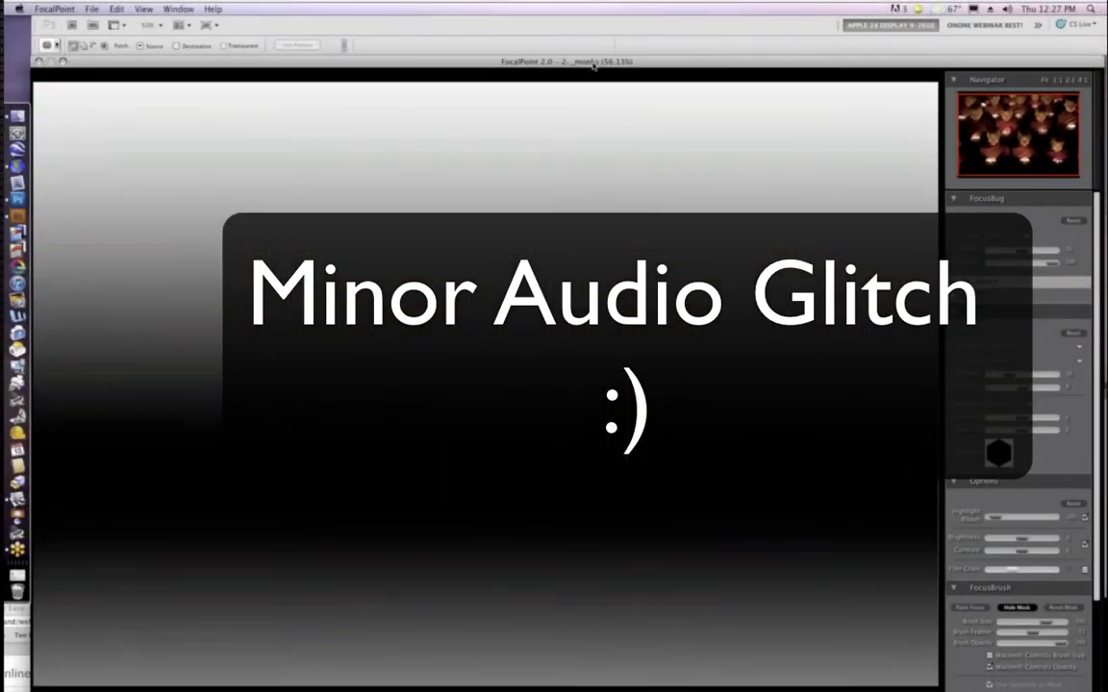
- Shift the planar focus band slightly, hide the FocusBug overlay, and toggle the mask display
click(577, 62)
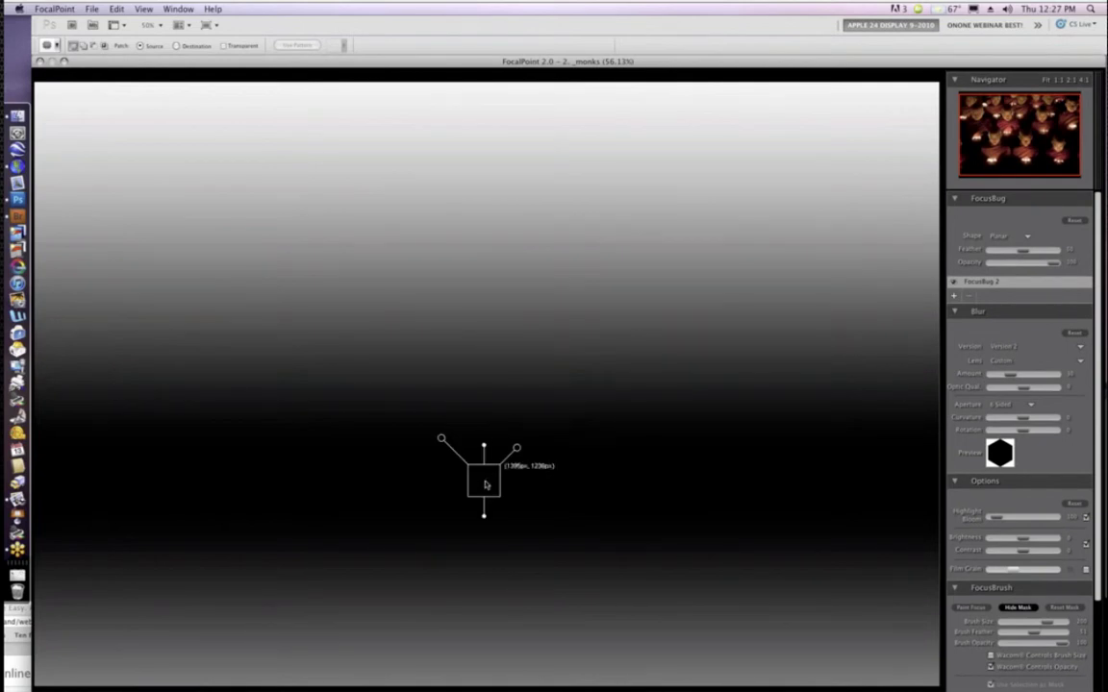
drag(486, 485, 486, 399)
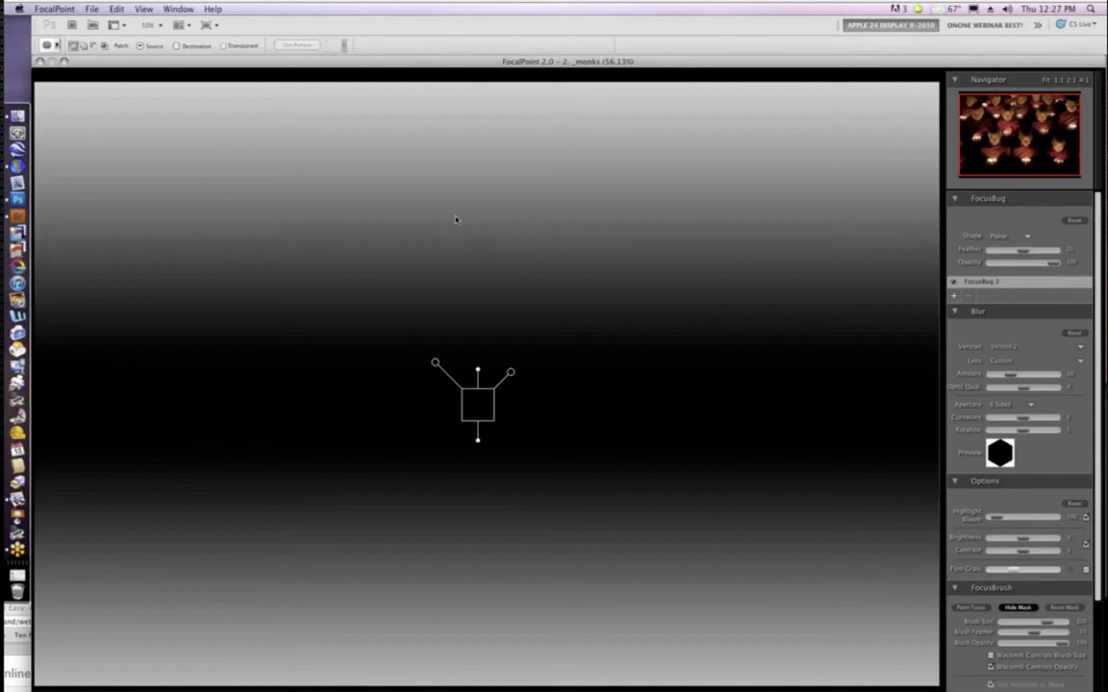
key(h)
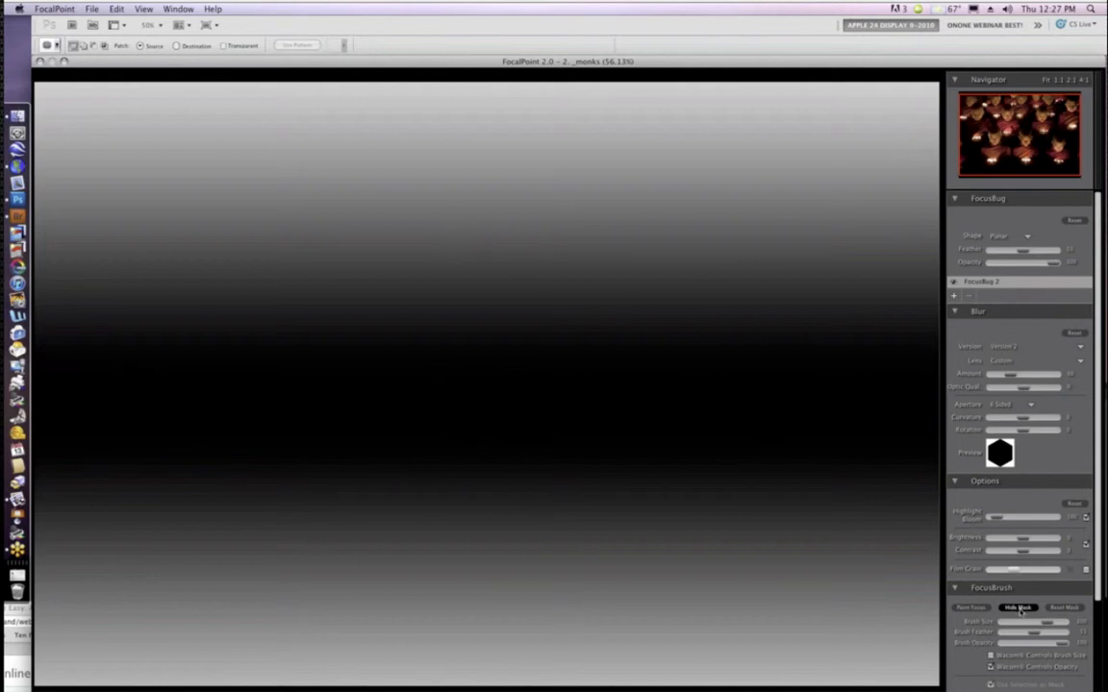
click(1019, 609)
- Back in the photo view, move the focus spot up onto the centre monk's head
click(1019, 608)
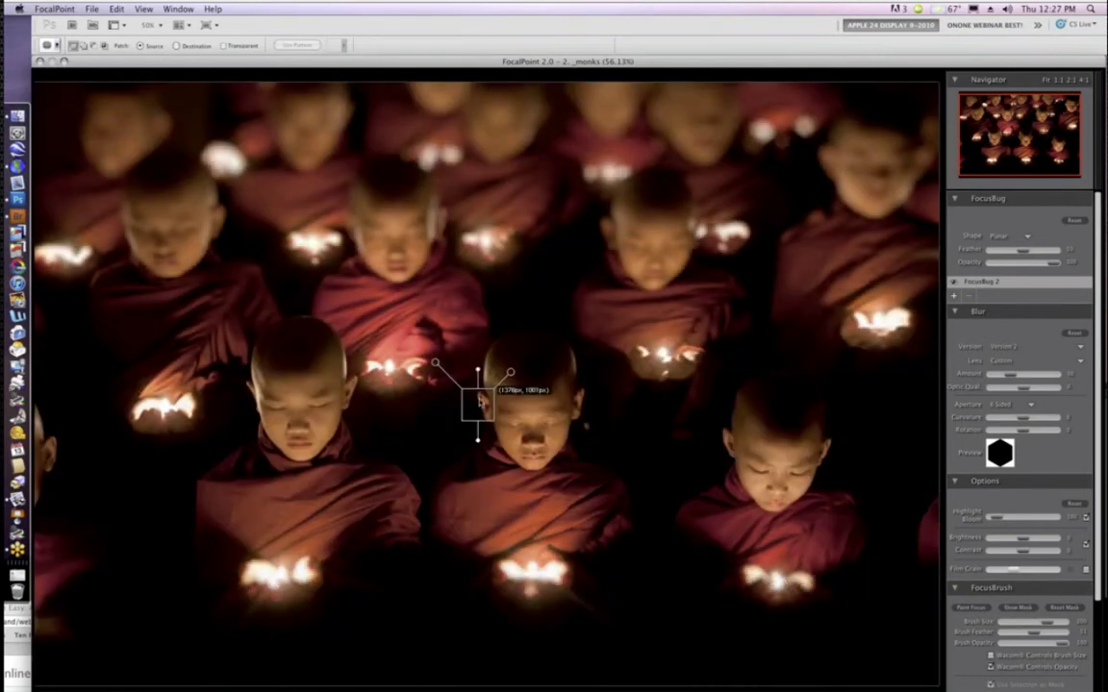
drag(479, 402, 479, 391)
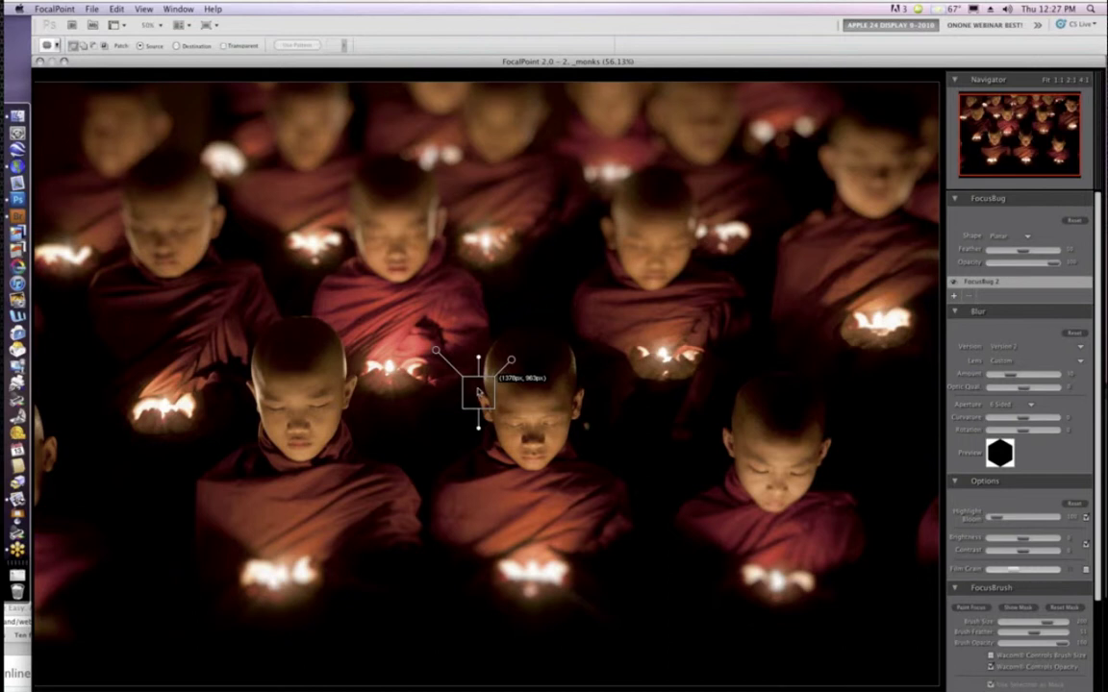
drag(479, 393, 478, 392)
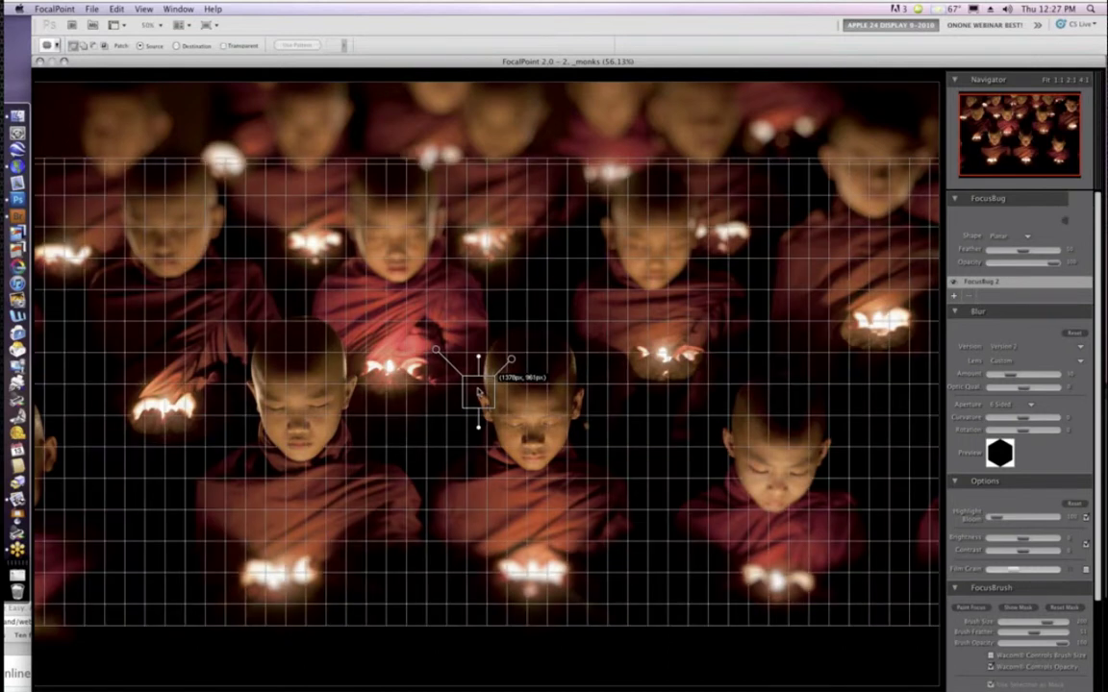
drag(478, 393, 482, 371)
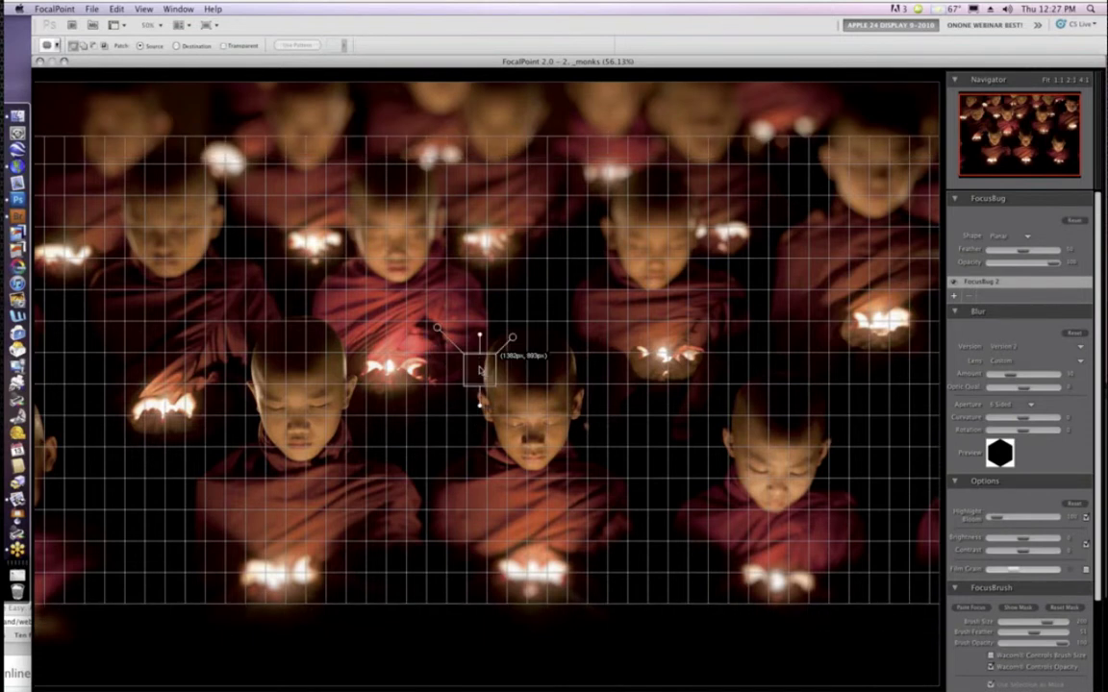
- Check the focus mask, adjust the spot's position, and return to the photo view
key(m)
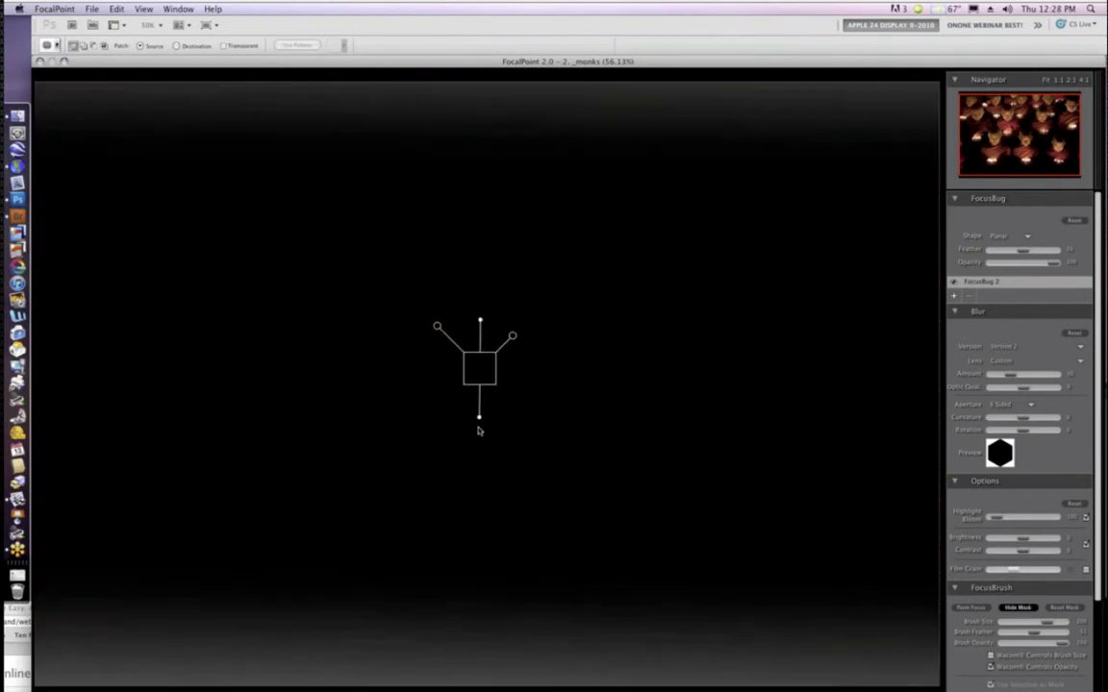
mouse_move(480, 421)
drag(472, 371, 492, 478)
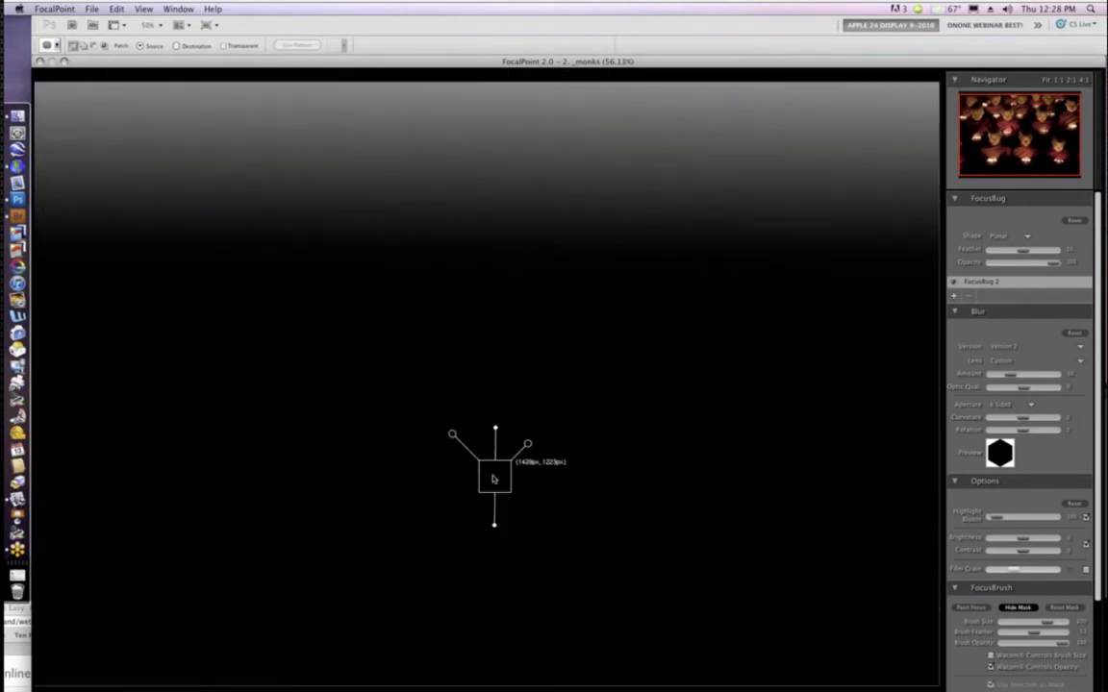
click(492, 478)
click(1020, 607)
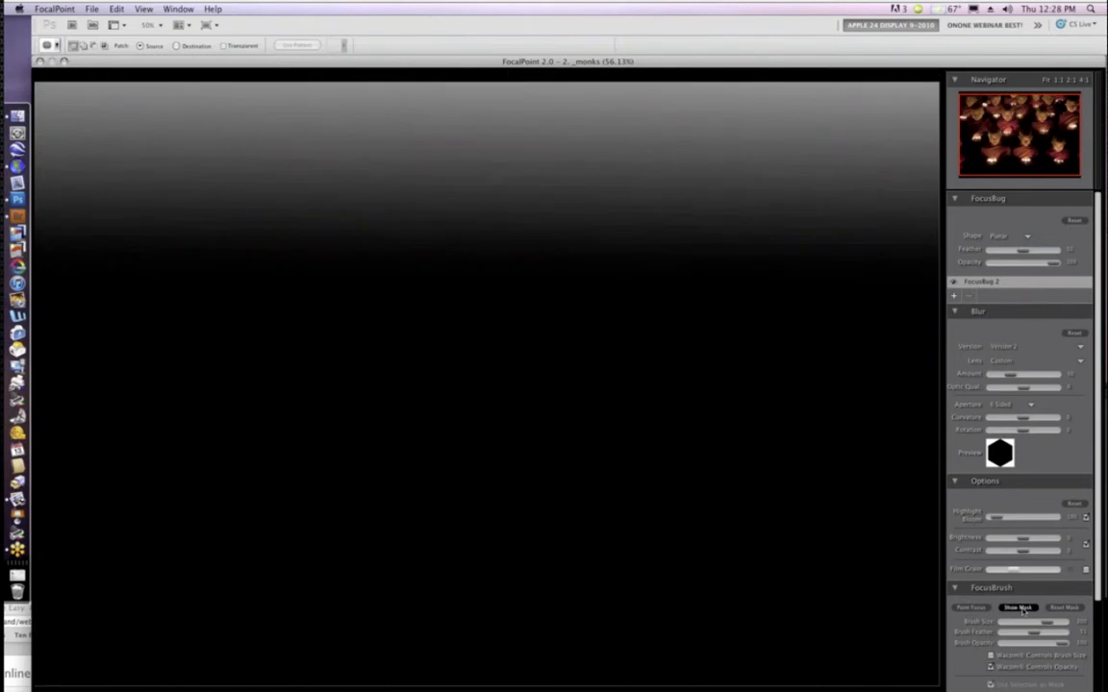
click(1022, 608)
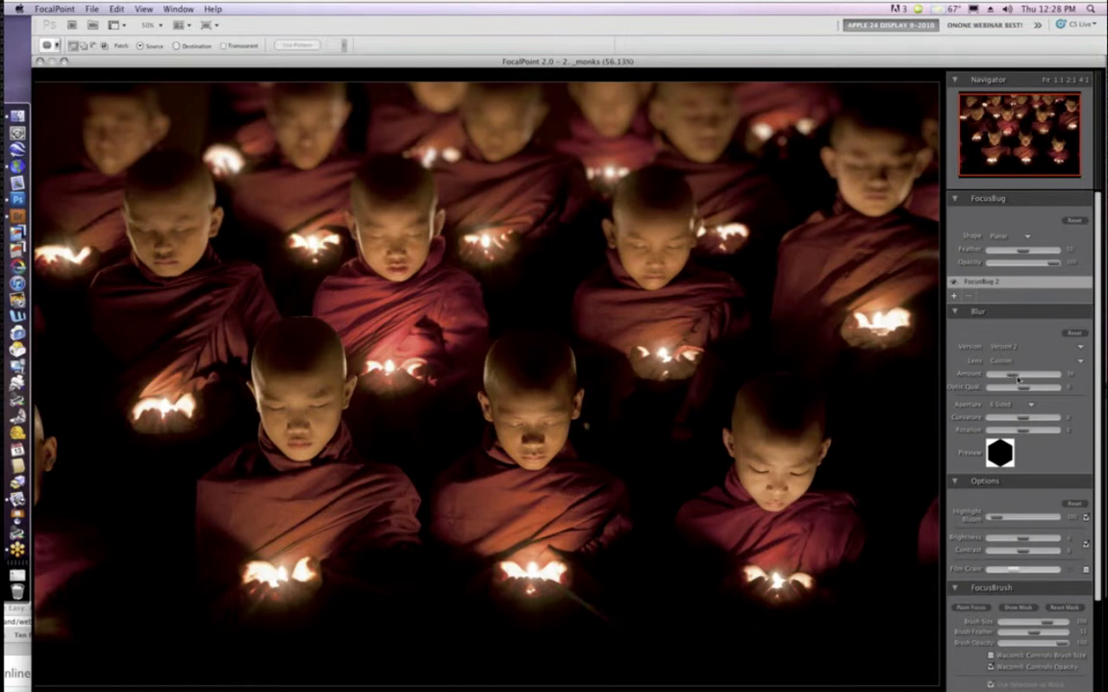
- Drag the Blur Amount slider slightly right to soften the out-of-focus monks
drag(1019, 378, 1025, 372)
drag(730, 60, 729, 22)
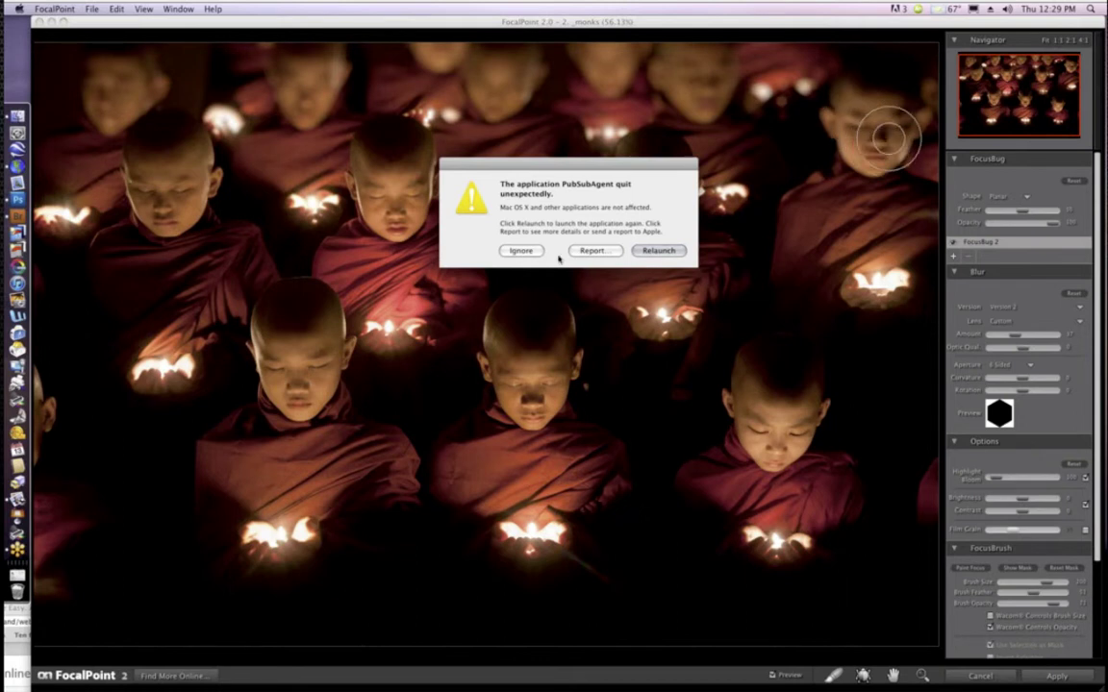
- Ignore the PubSubAgent crash alert, then toggle Preview repeatedly to compare the blurred and original monks
click(538, 251)
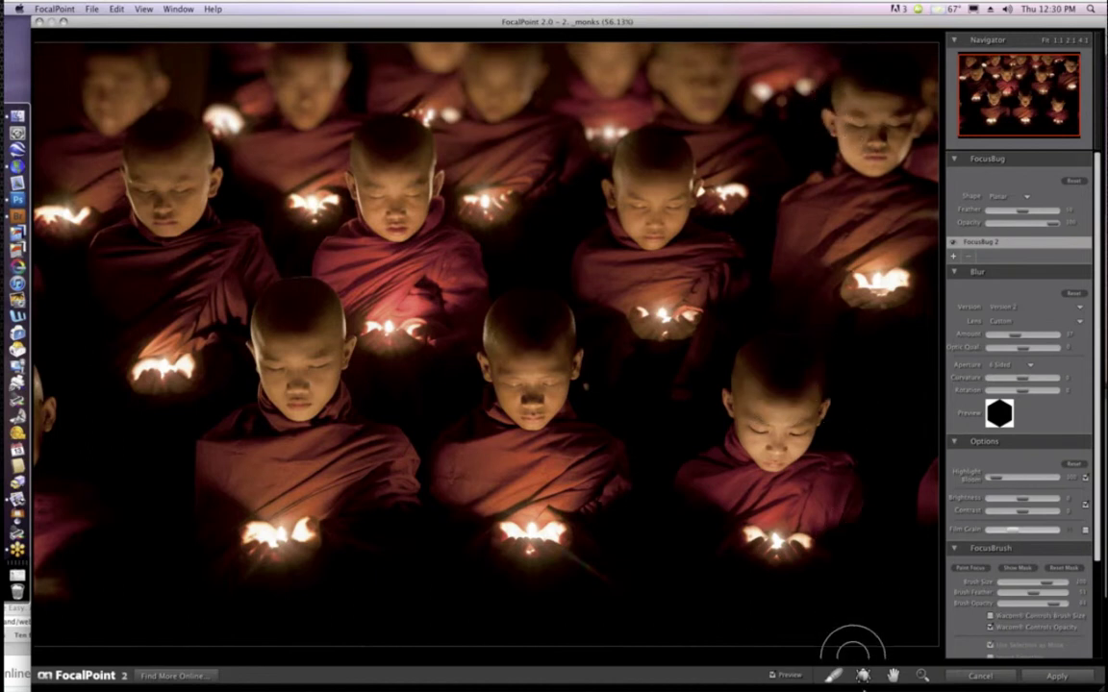
click(144, 8)
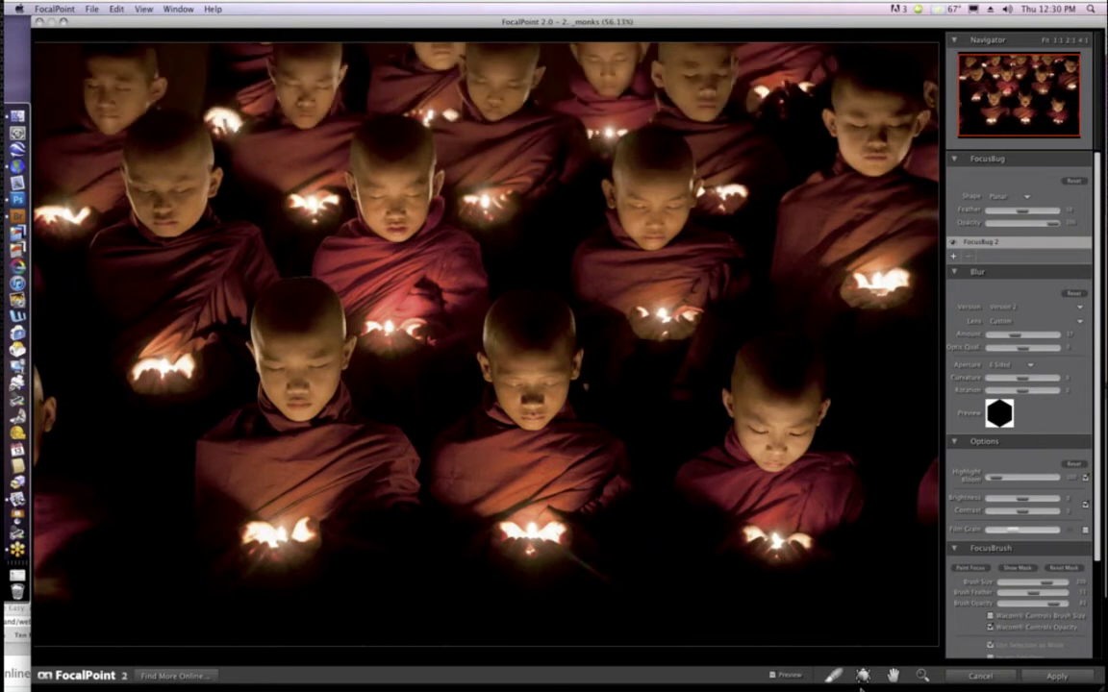
key(super+p)
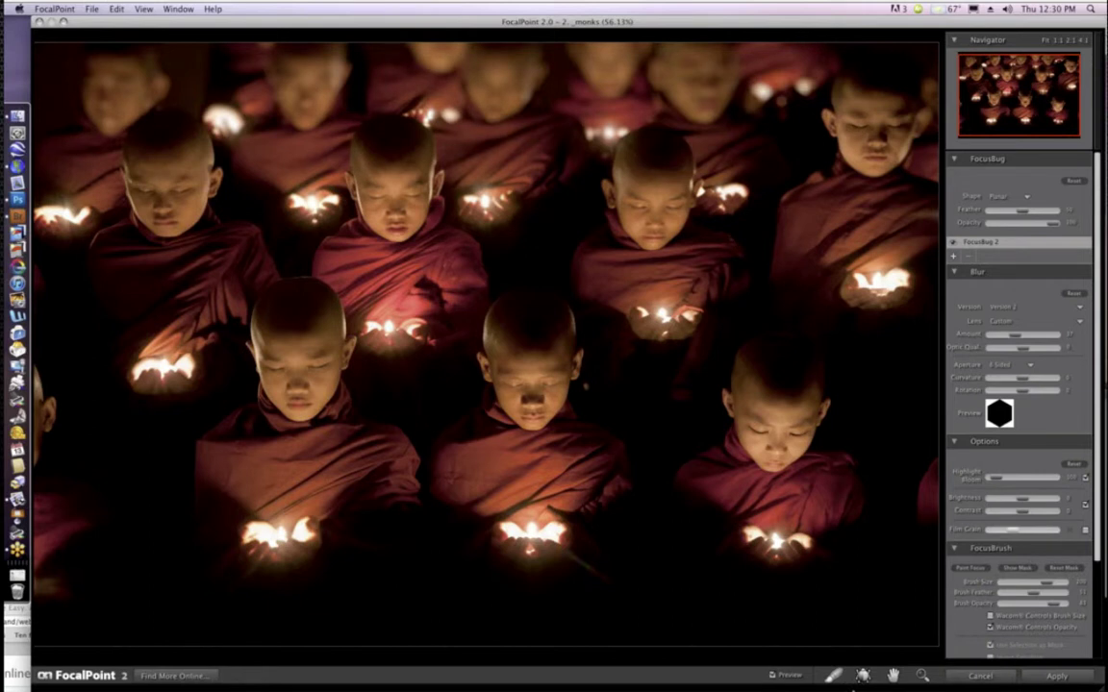
key(super+p)
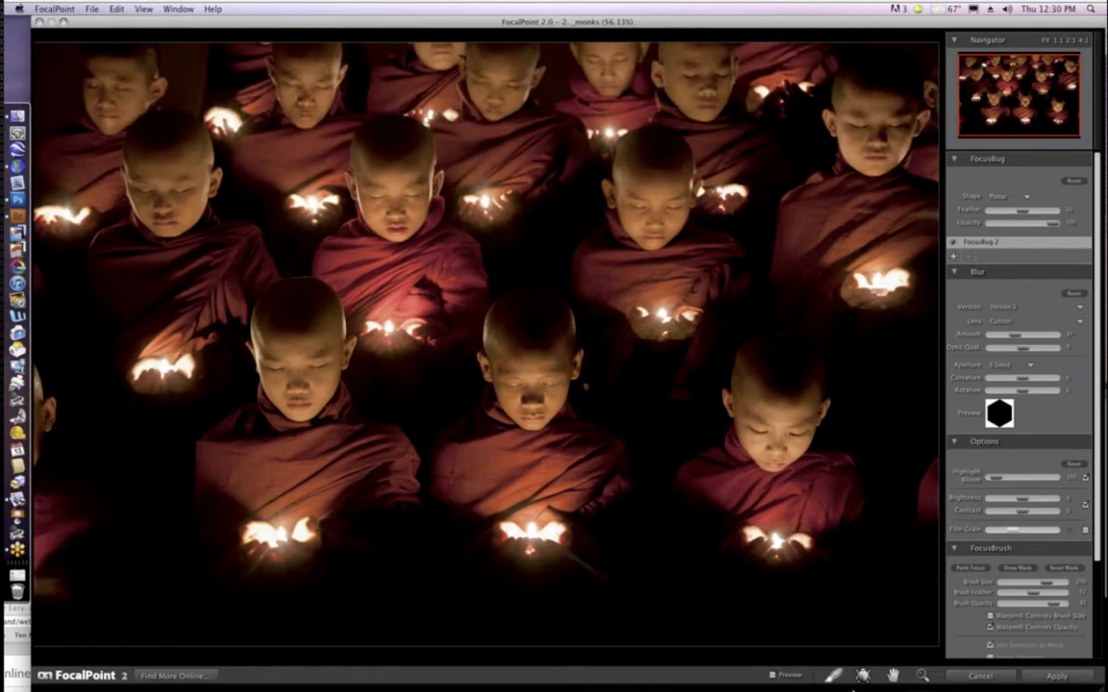
key(super+p)
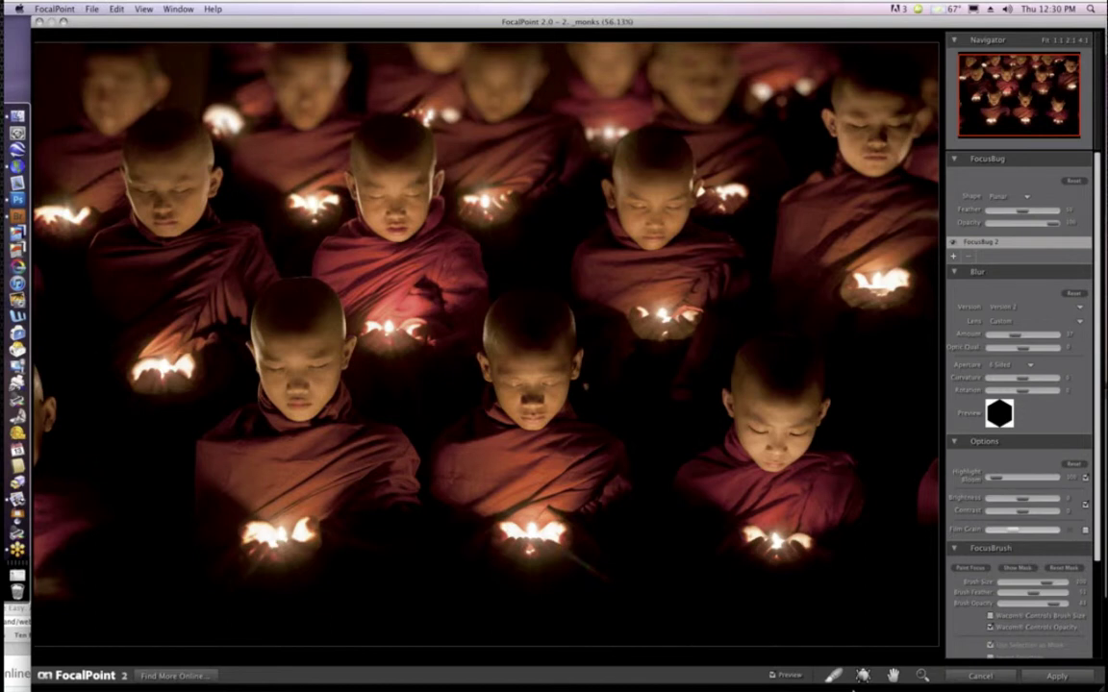
key(super+p)
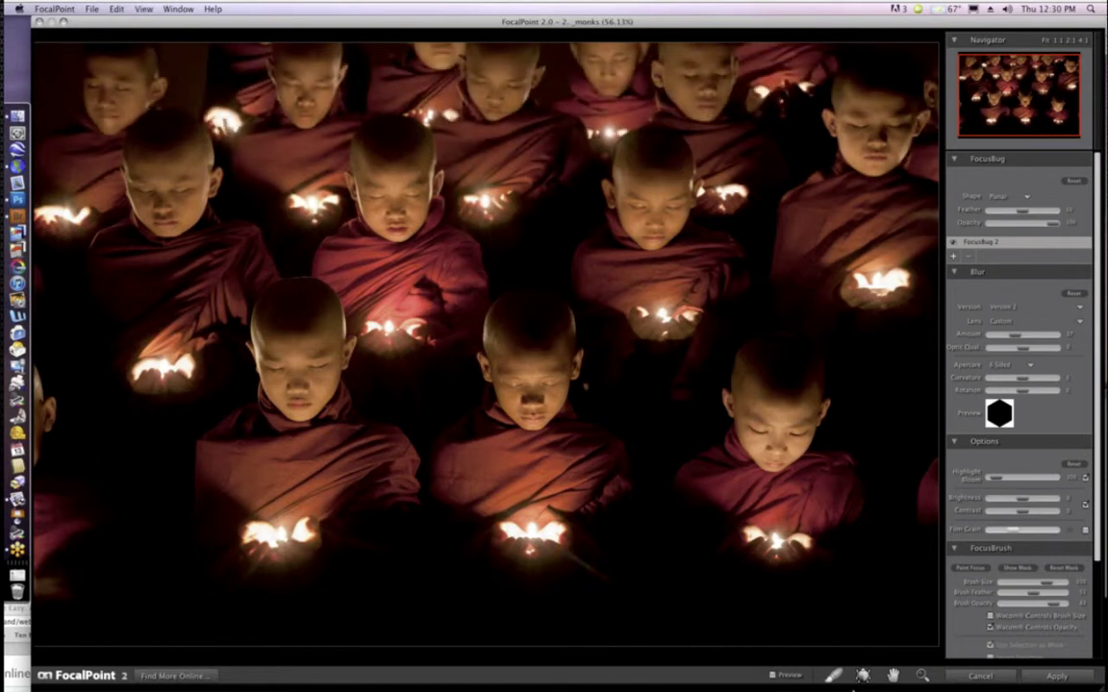
key(super+p)
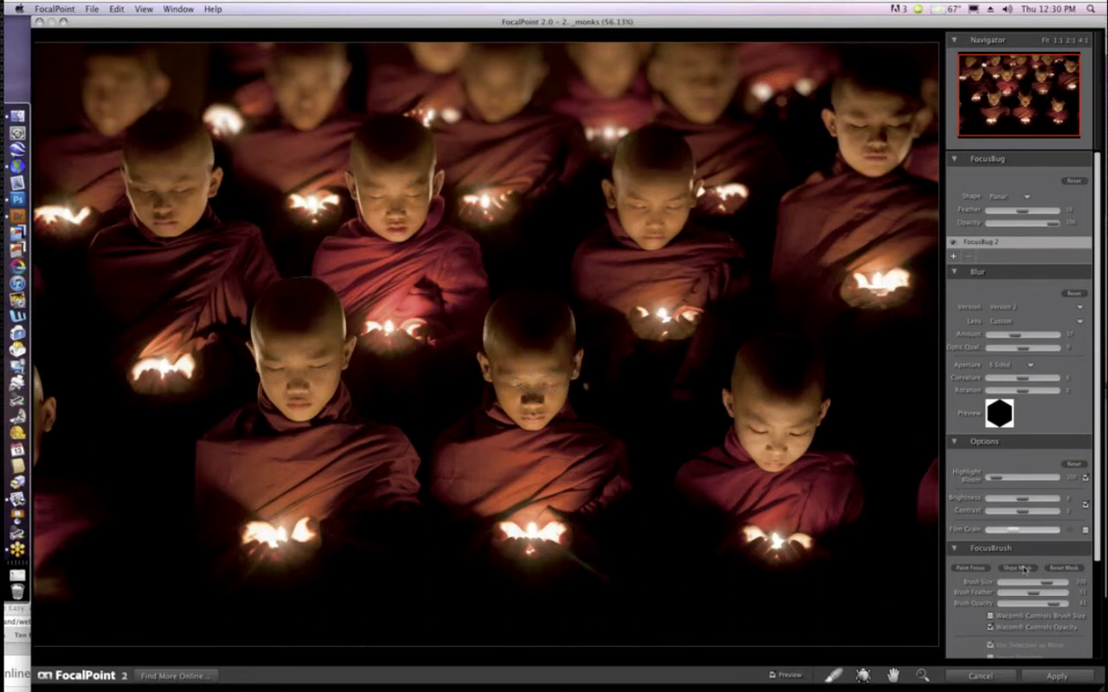
- Show and hide the focus mask, then Cancel FocalPoint 2 without applying the blur
click(1021, 569)
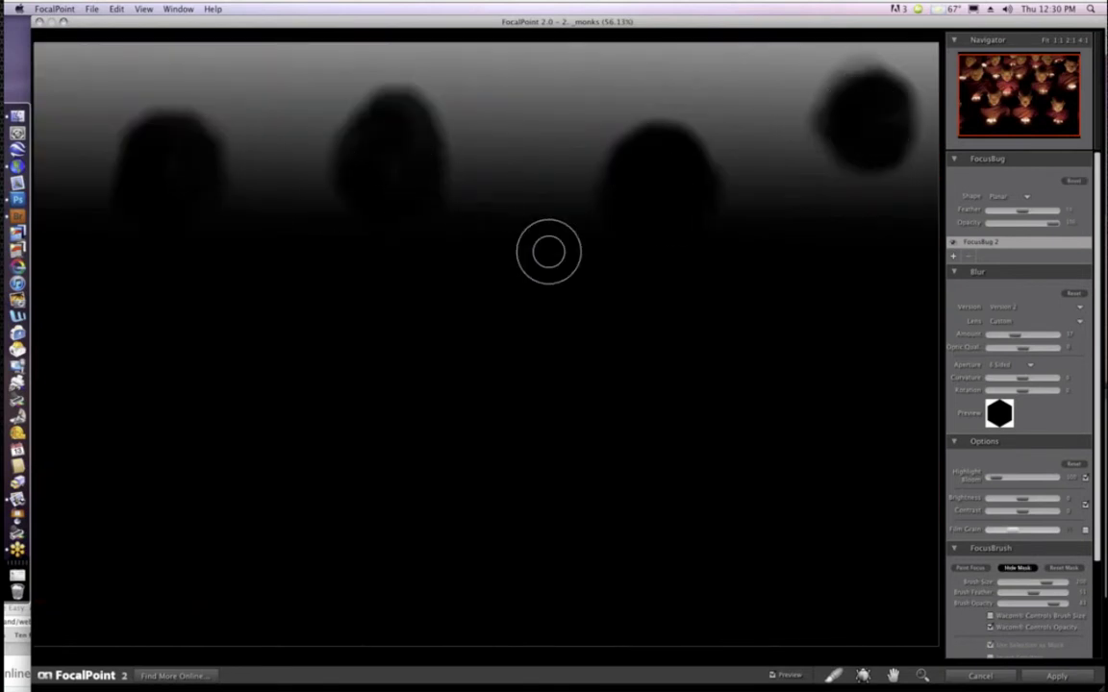
click(1017, 569)
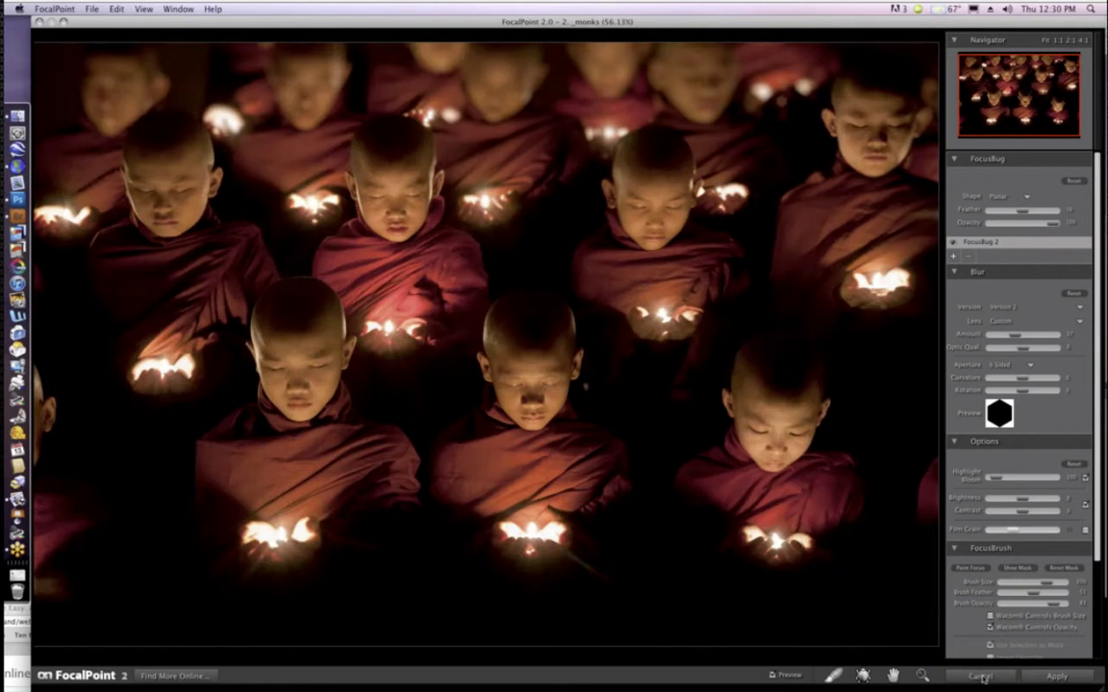
click(981, 677)
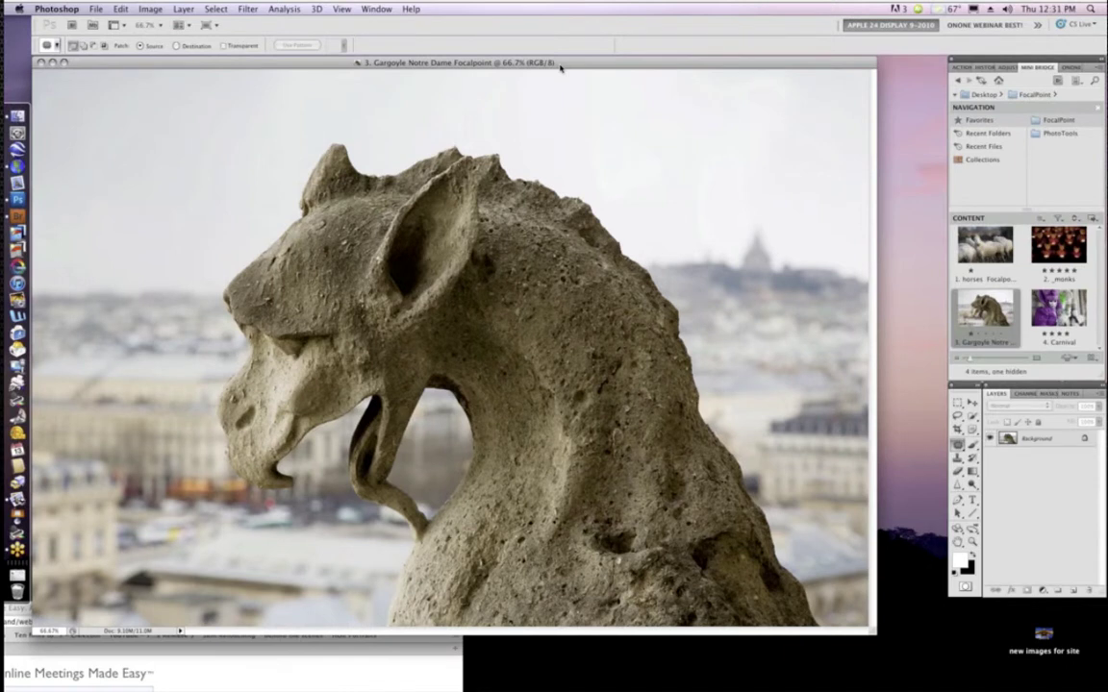
- Select the whole gargoyle with the Quick Selection tool, painting over its back, head, jaw and neck
drag(561, 65, 586, 80)
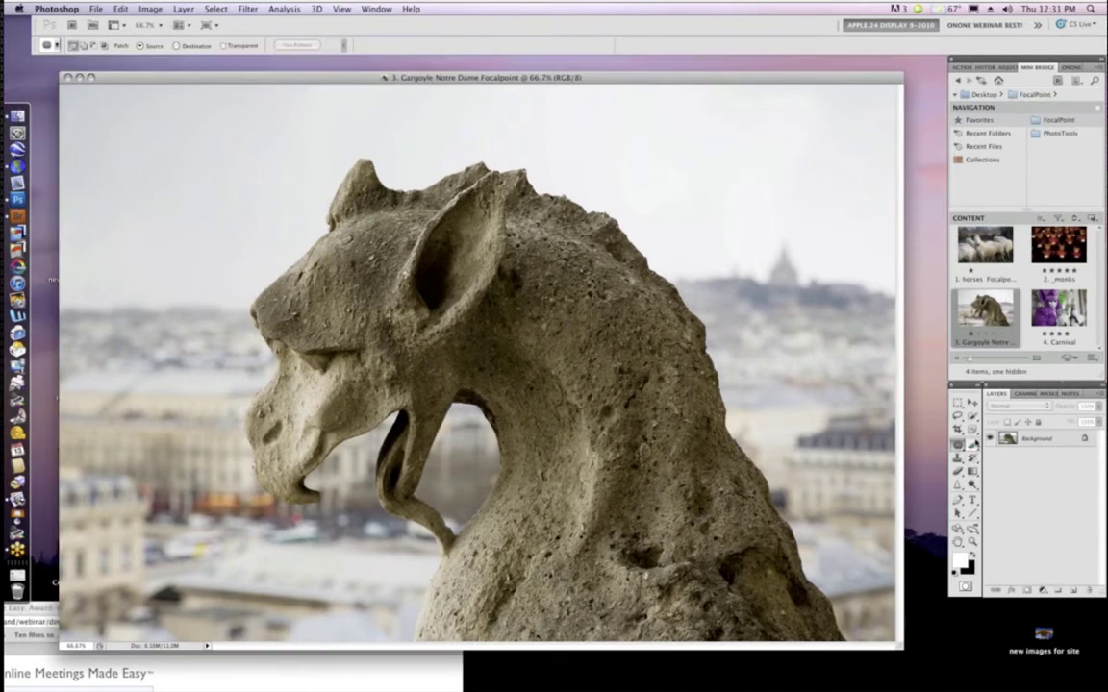
click(972, 415)
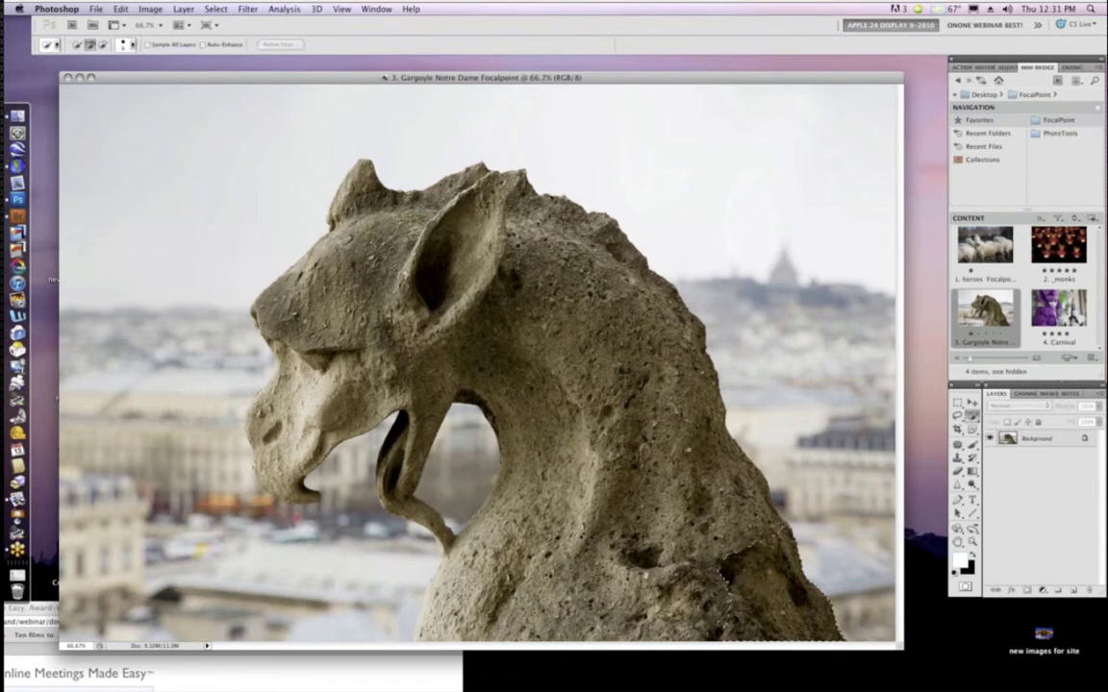
mouse_move(707, 472)
mouse_down()
mouse_move(692, 346)
mouse_move(659, 376)
mouse_move(625, 288)
mouse_up()
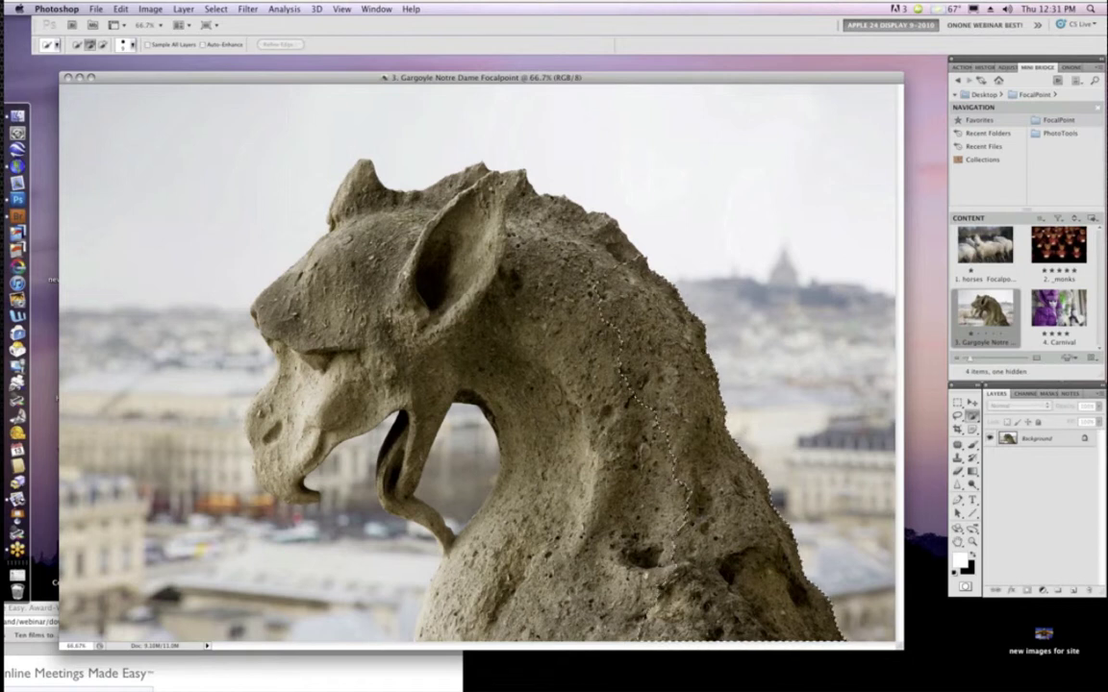
drag(535, 260, 492, 185)
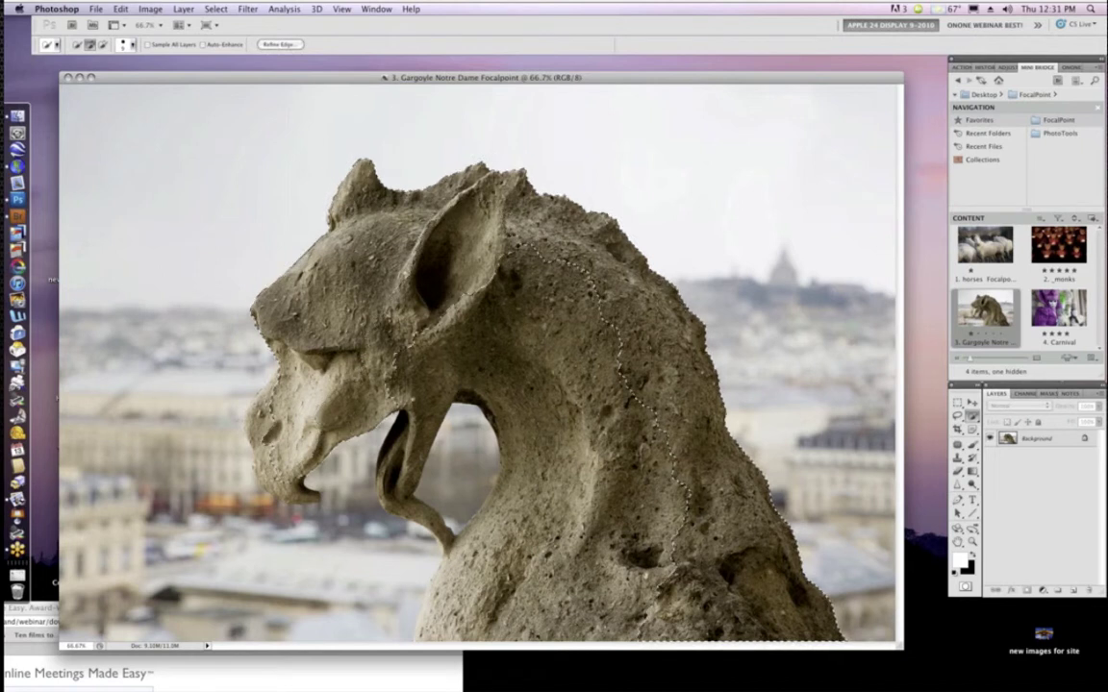
drag(673, 524, 394, 474)
click(394, 473)
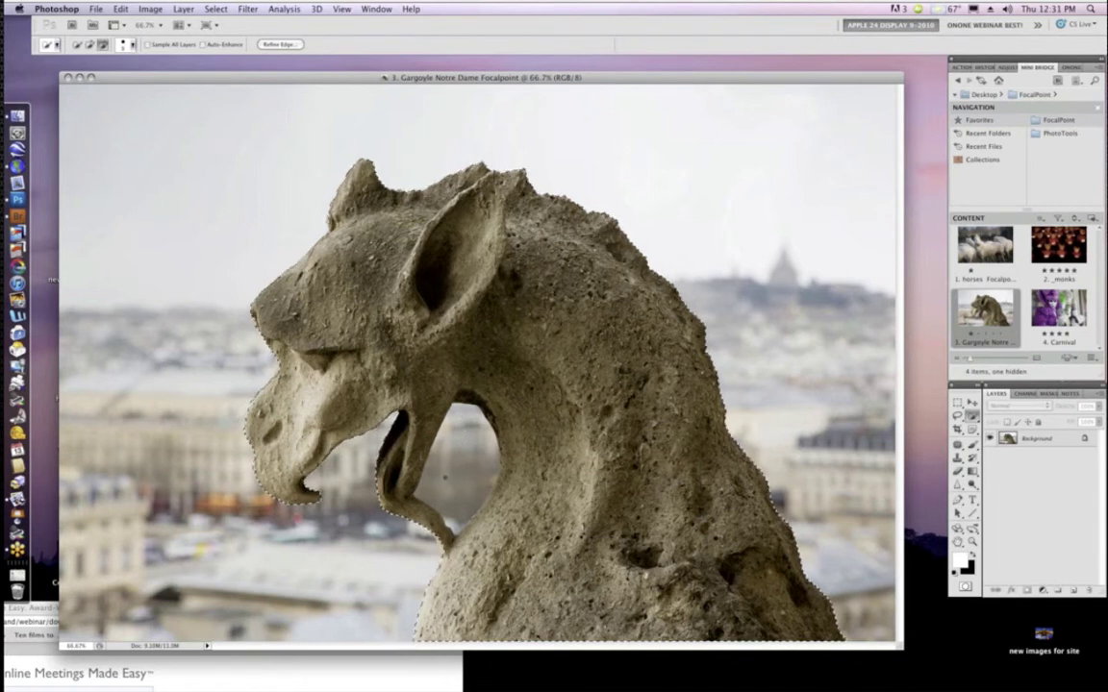
key(alt)
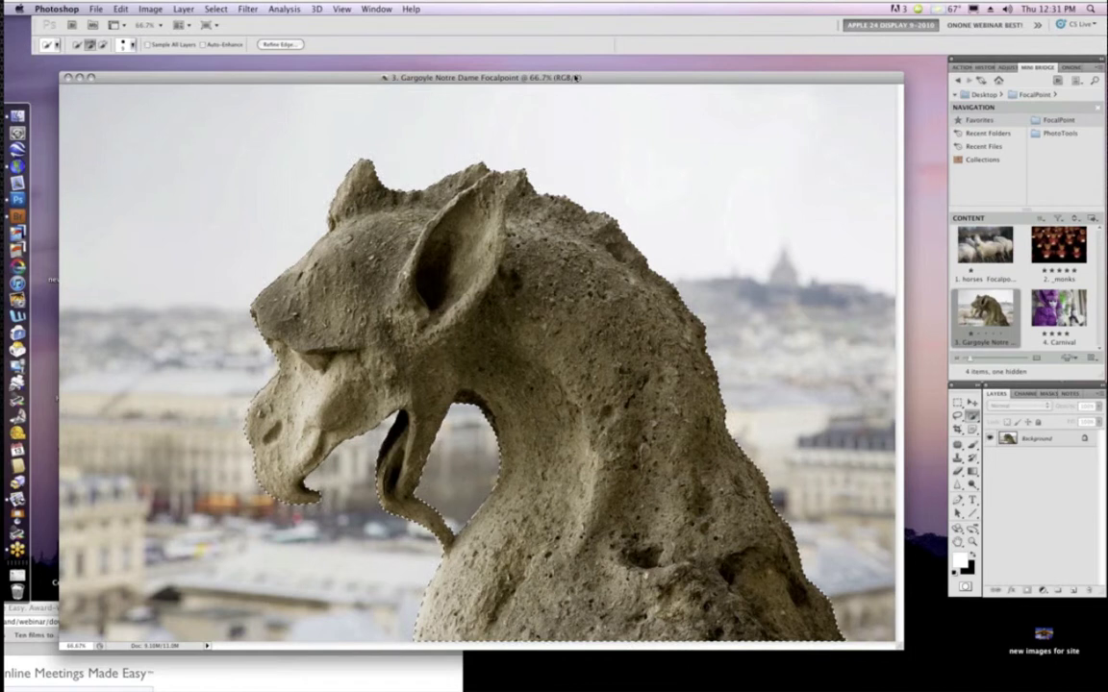
drag(575, 77, 583, 63)
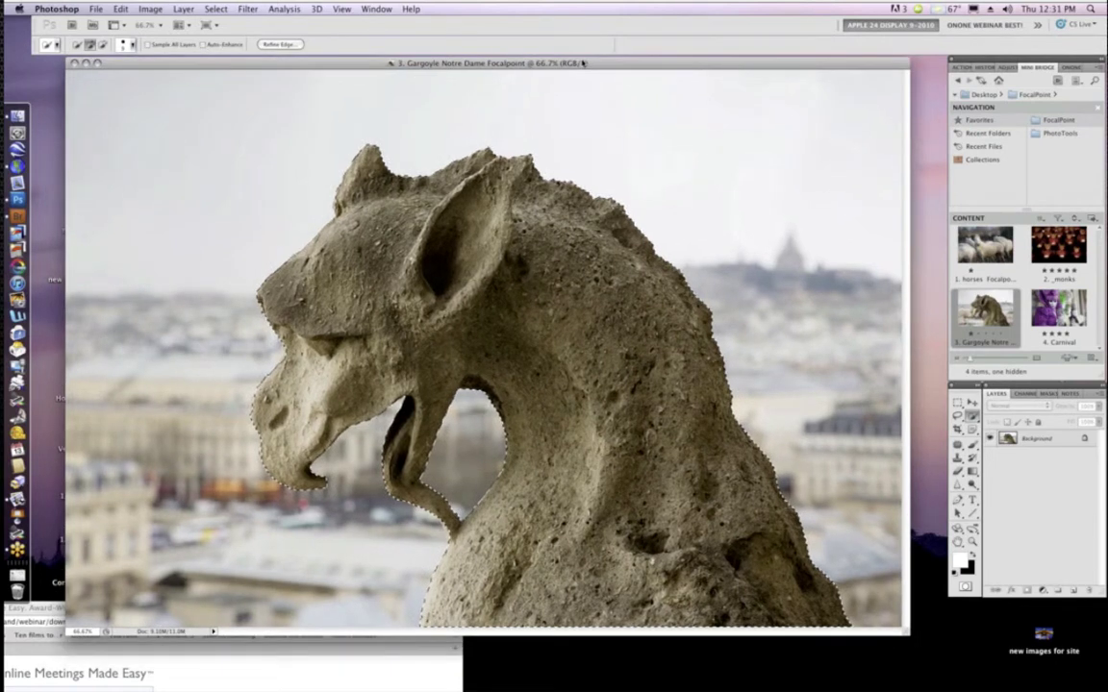
- Launch onOne FocalPoint 2 on the selected gargoyle photo from the onOne panel
click(215, 8)
mouse_move(252, 153)
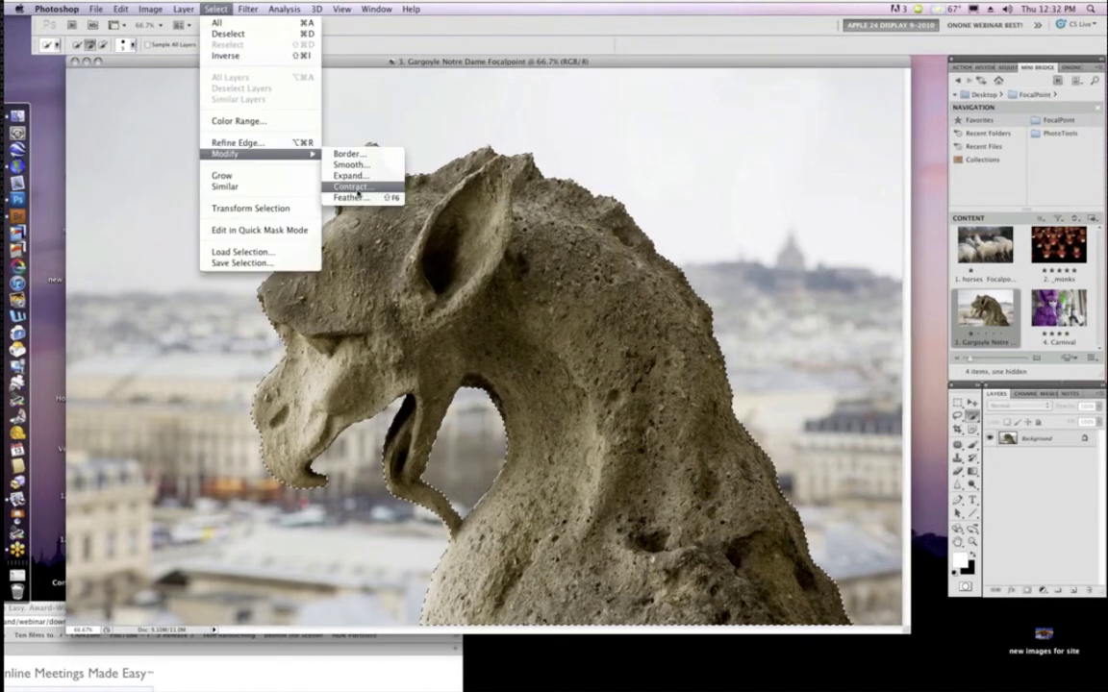
click(723, 286)
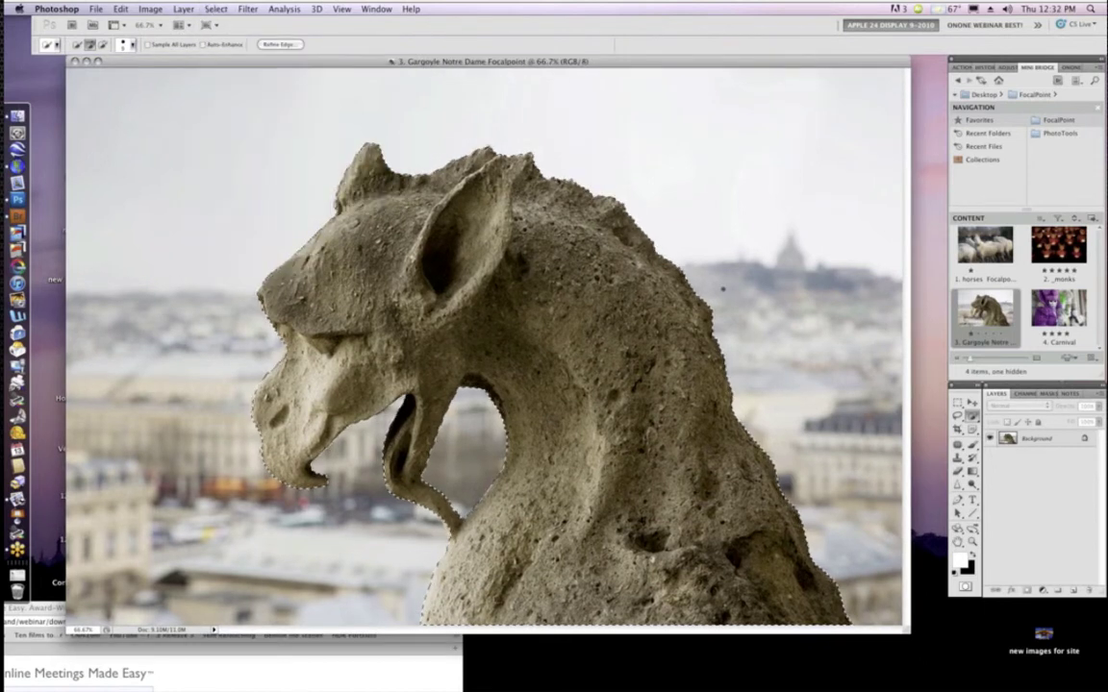
click(1071, 67)
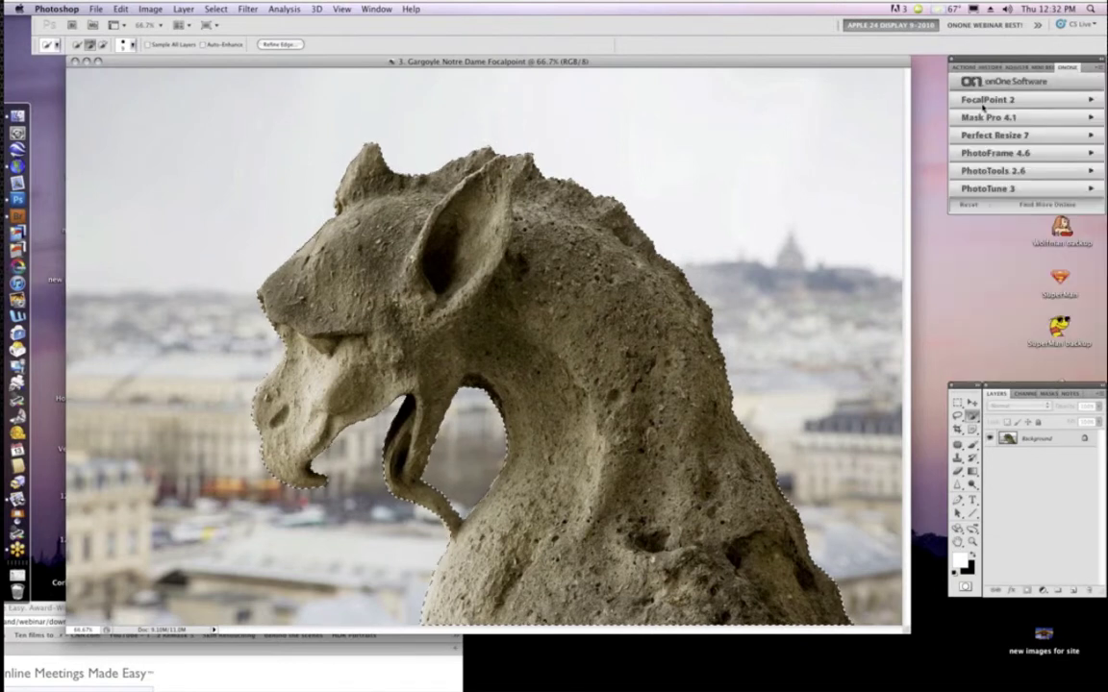
click(999, 99)
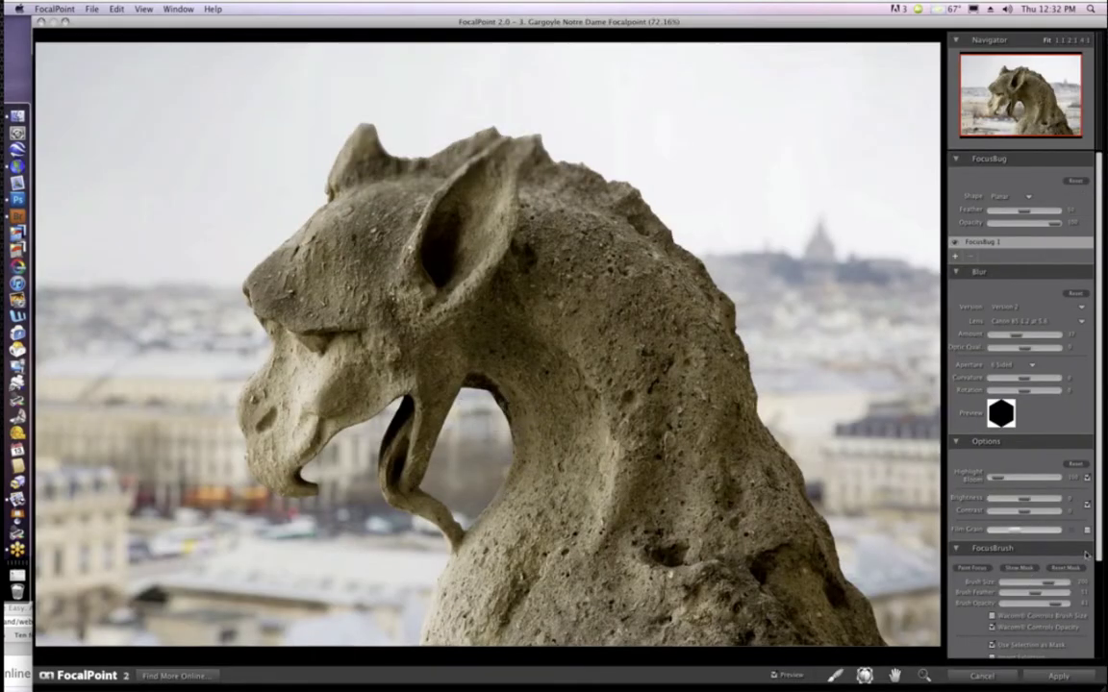
- Move the FocusBug onto the gargoyle's throat and shrink the sharp area to about 983 × 728 px
drag(1097, 524, 1101, 557)
scroll(992, 595, down, 2)
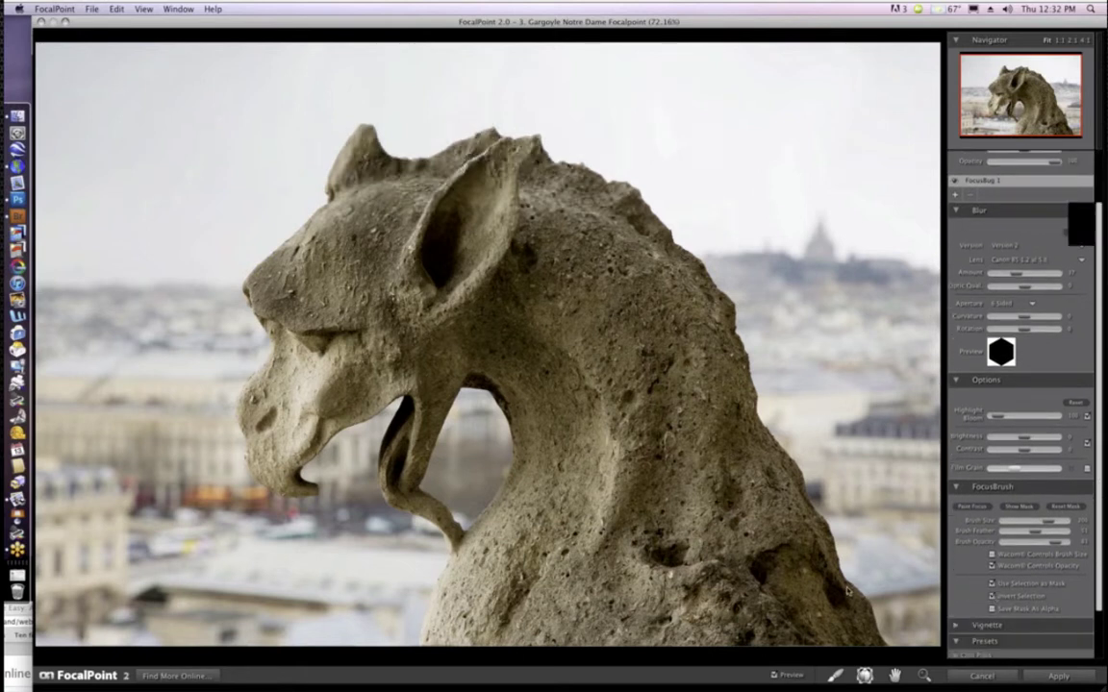
mouse_move(510, 448)
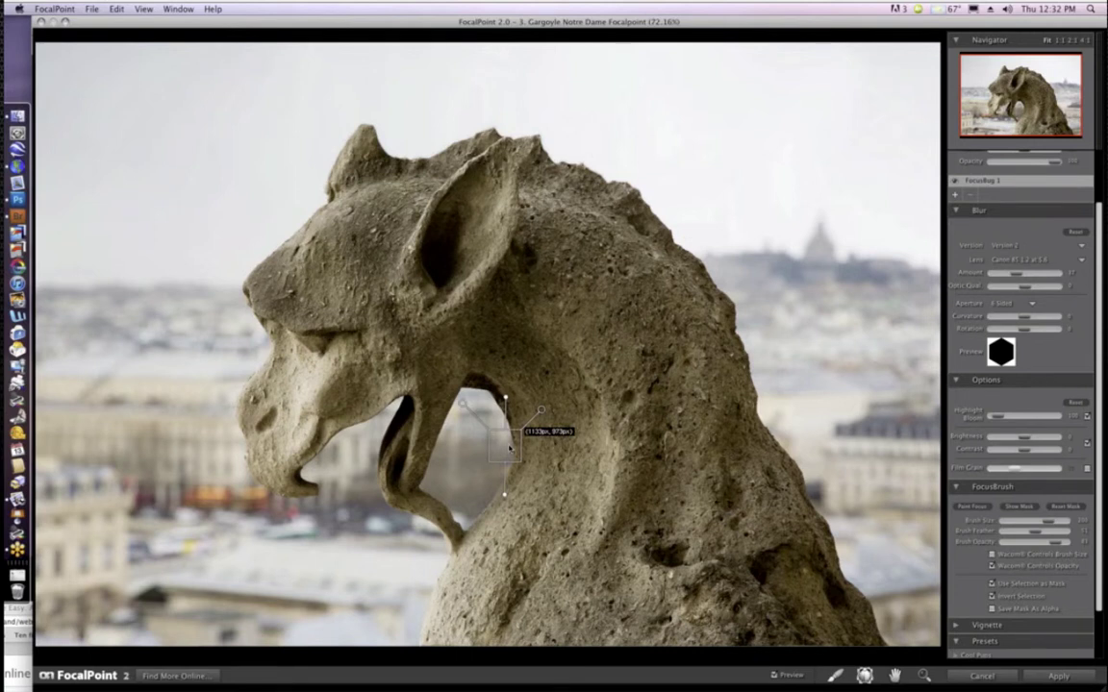
drag(509, 449, 496, 415)
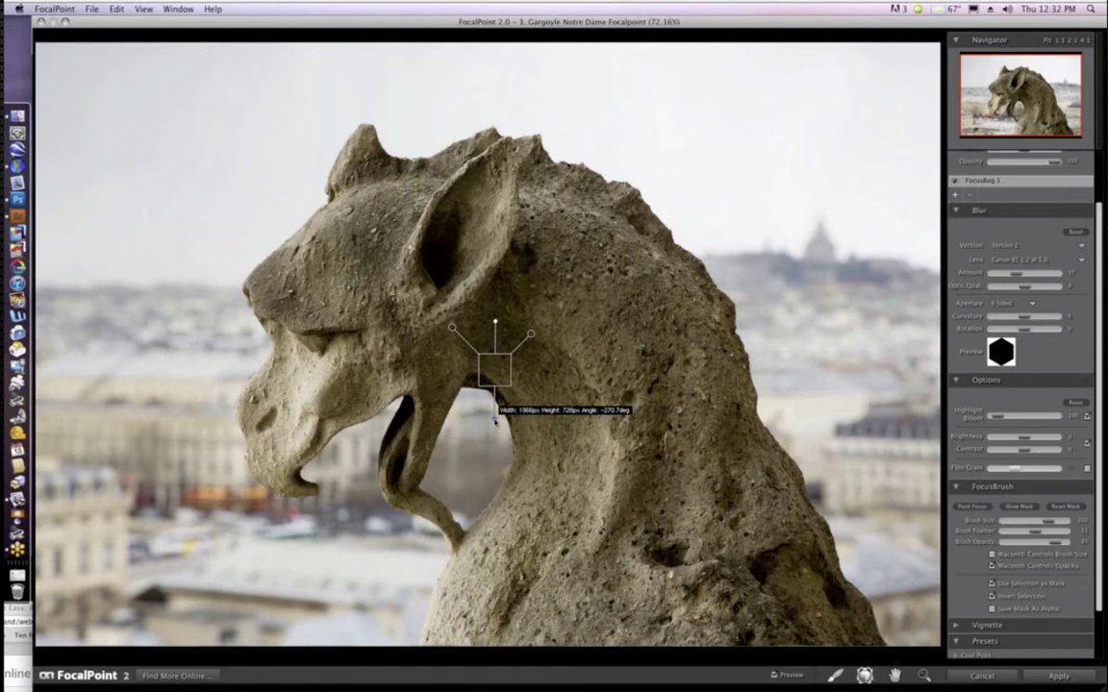
drag(494, 418, 494, 408)
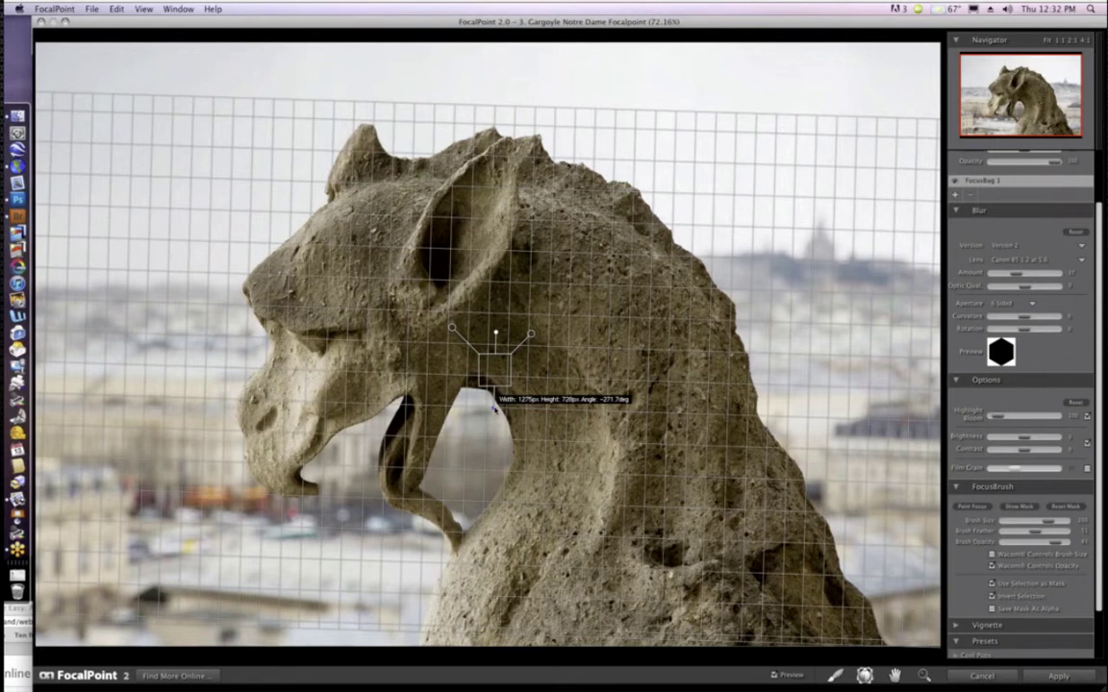
drag(494, 409, 495, 405)
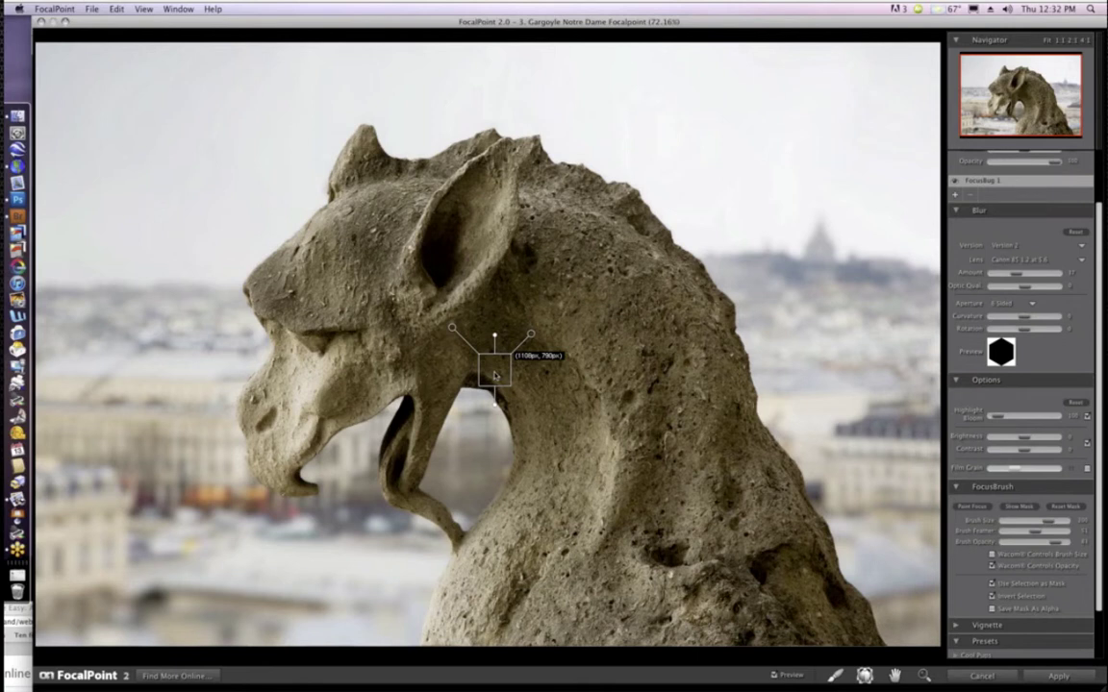
drag(495, 375, 492, 383)
scroll(972, 577, down, 2)
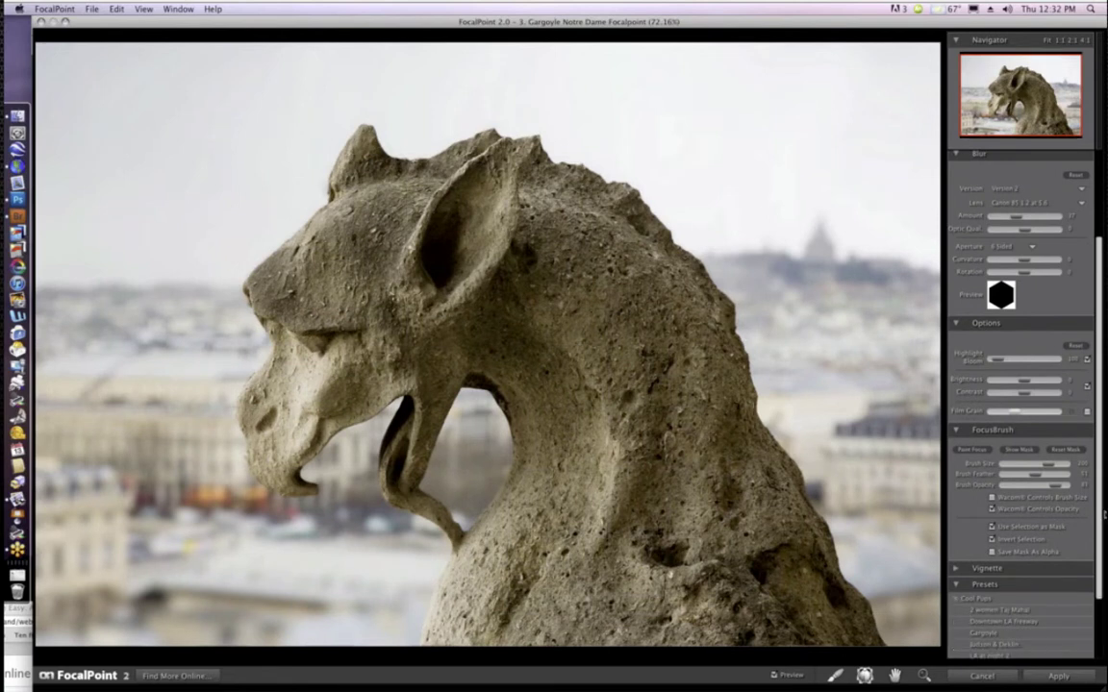
- Apply the Gargoyle preset, switching the lens to Custom, and nudge the FocusBug down the neck
drag(1103, 519, 1103, 550)
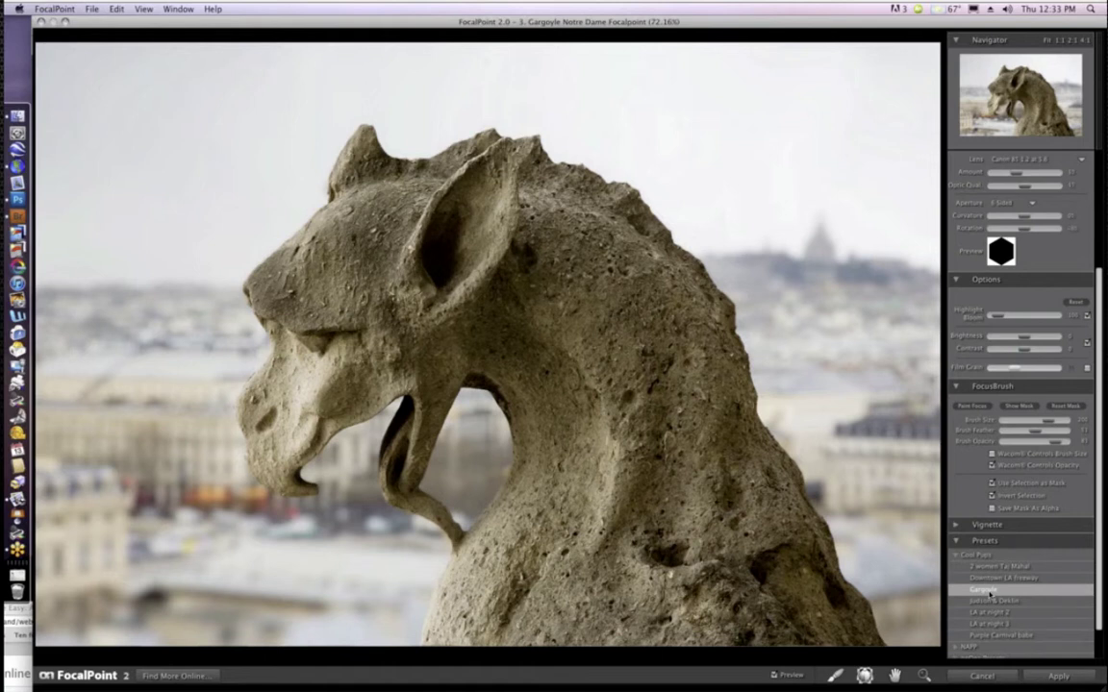
click(991, 590)
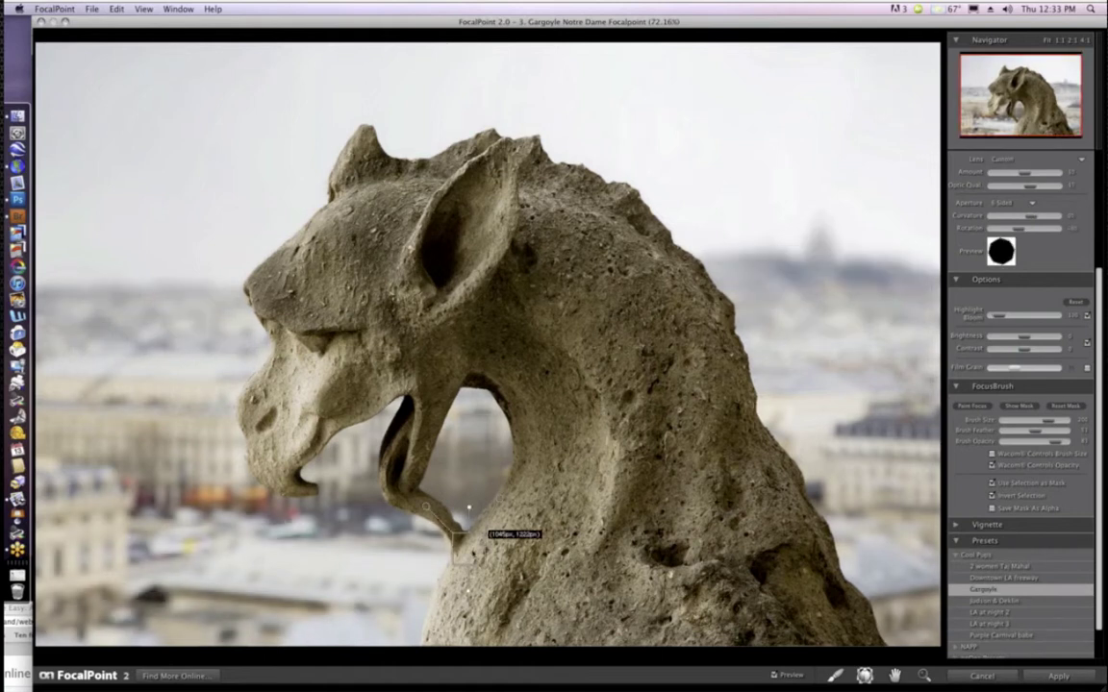
drag(473, 551, 473, 553)
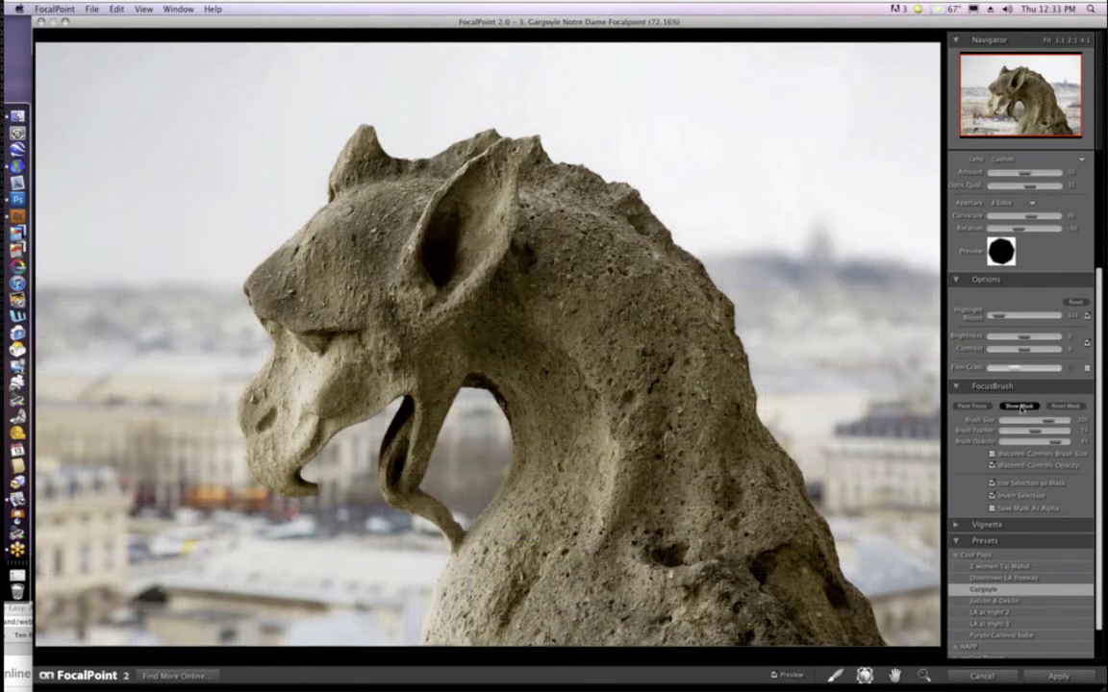
click(1019, 406)
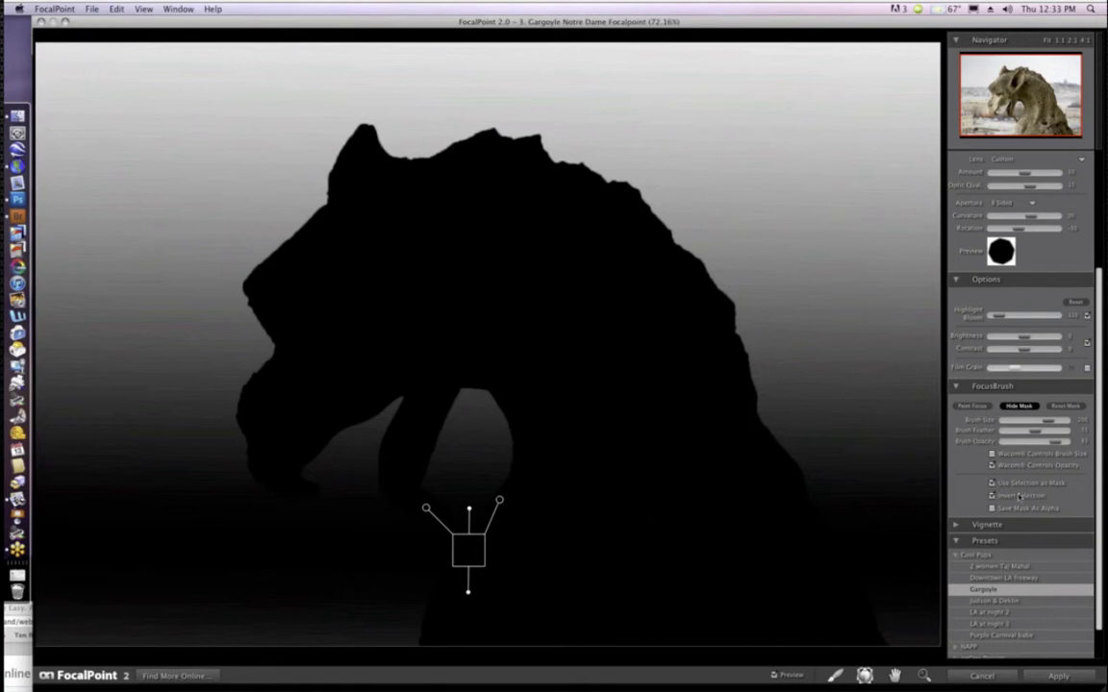
click(1020, 406)
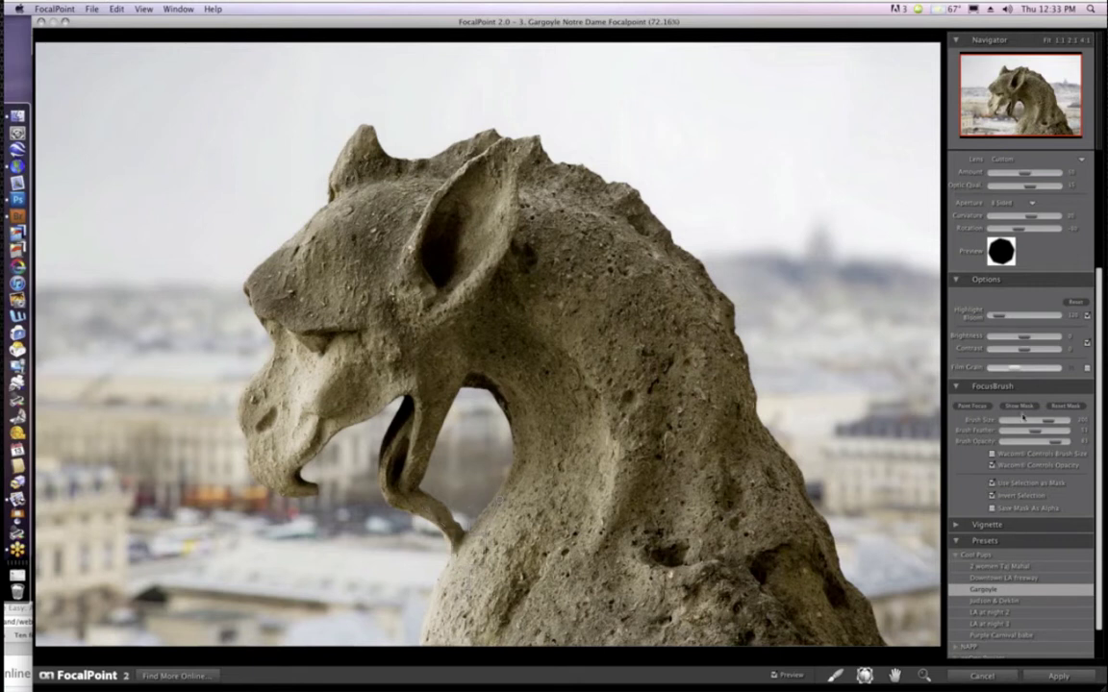
click(1020, 405)
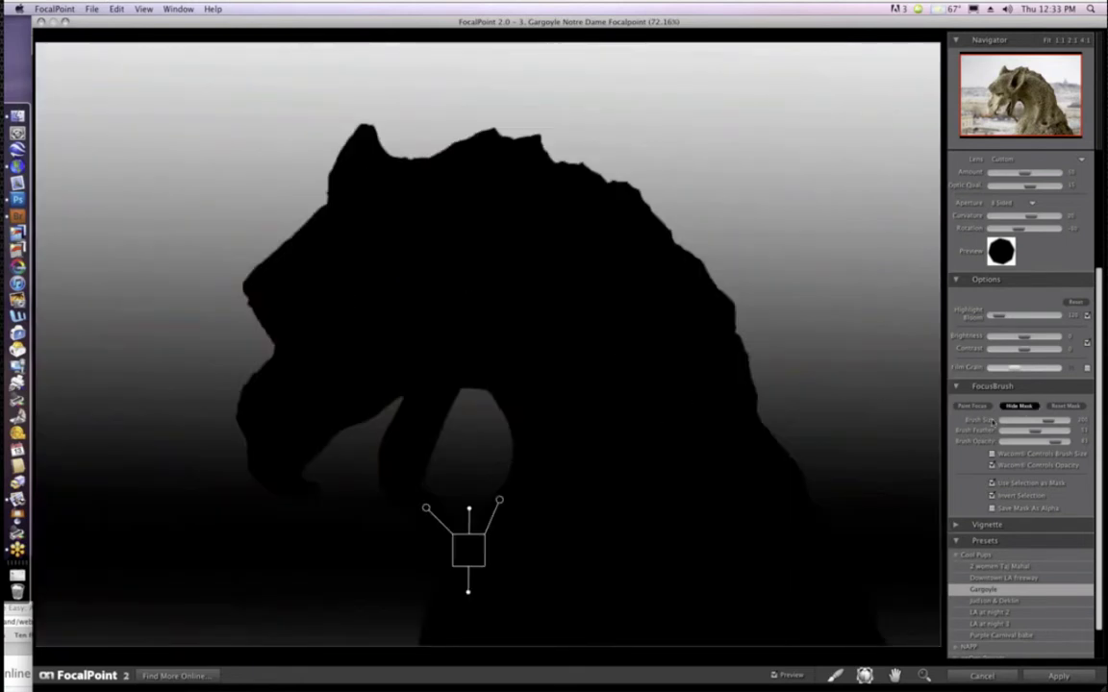
key(m)
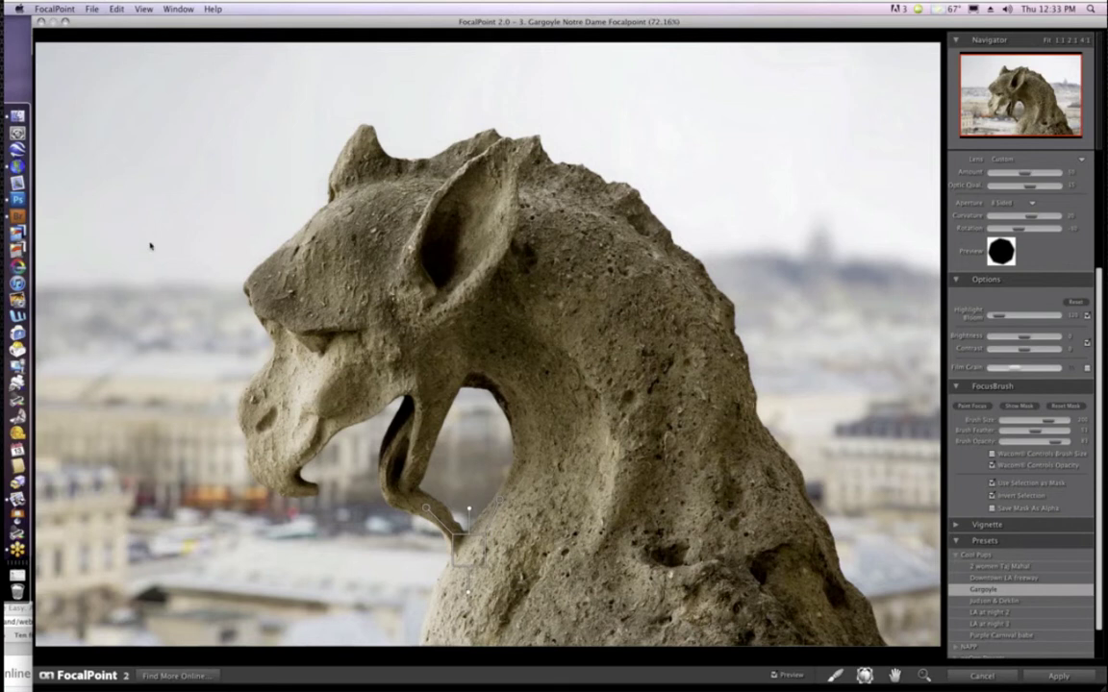
click(1018, 407)
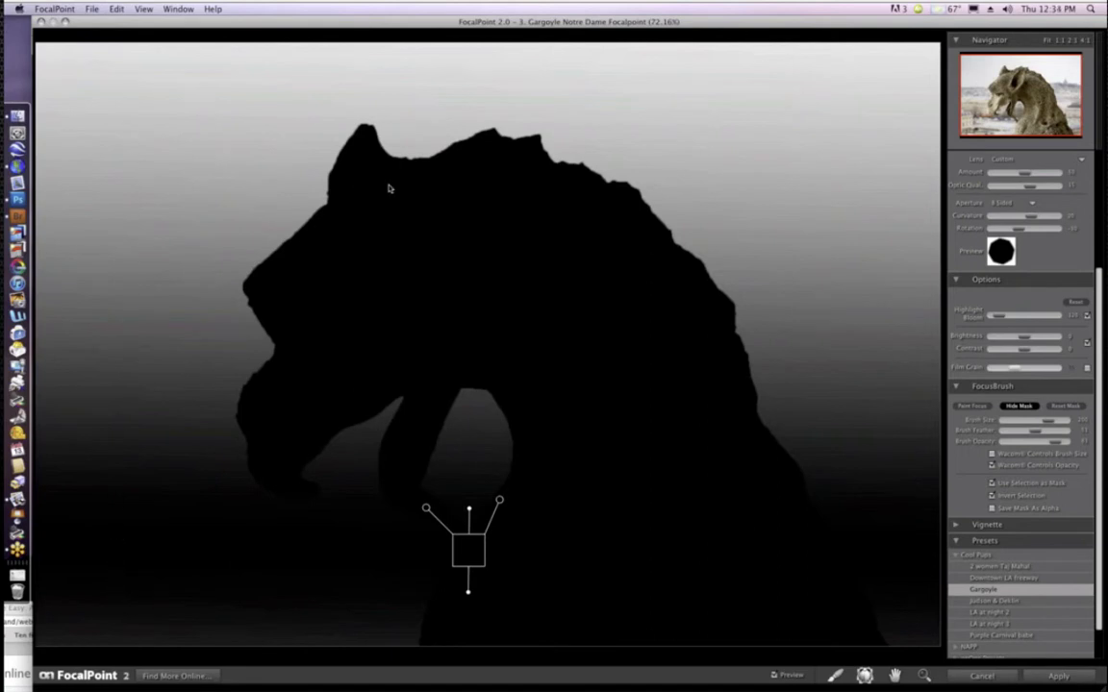
click(1019, 406)
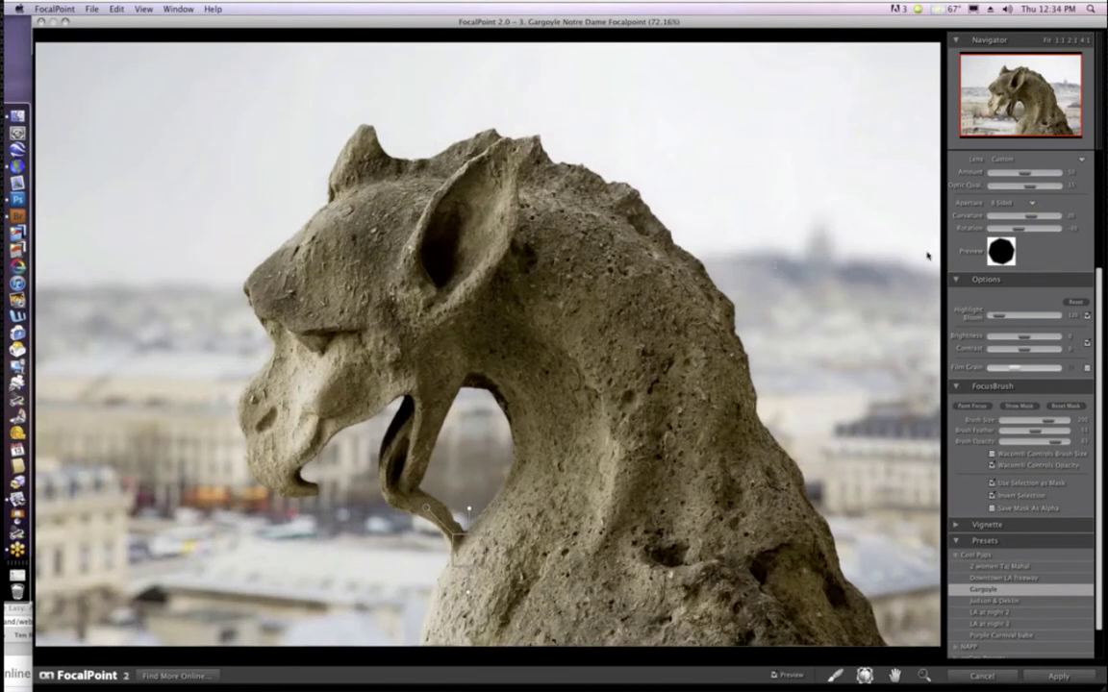
drag(1099, 317, 1099, 144)
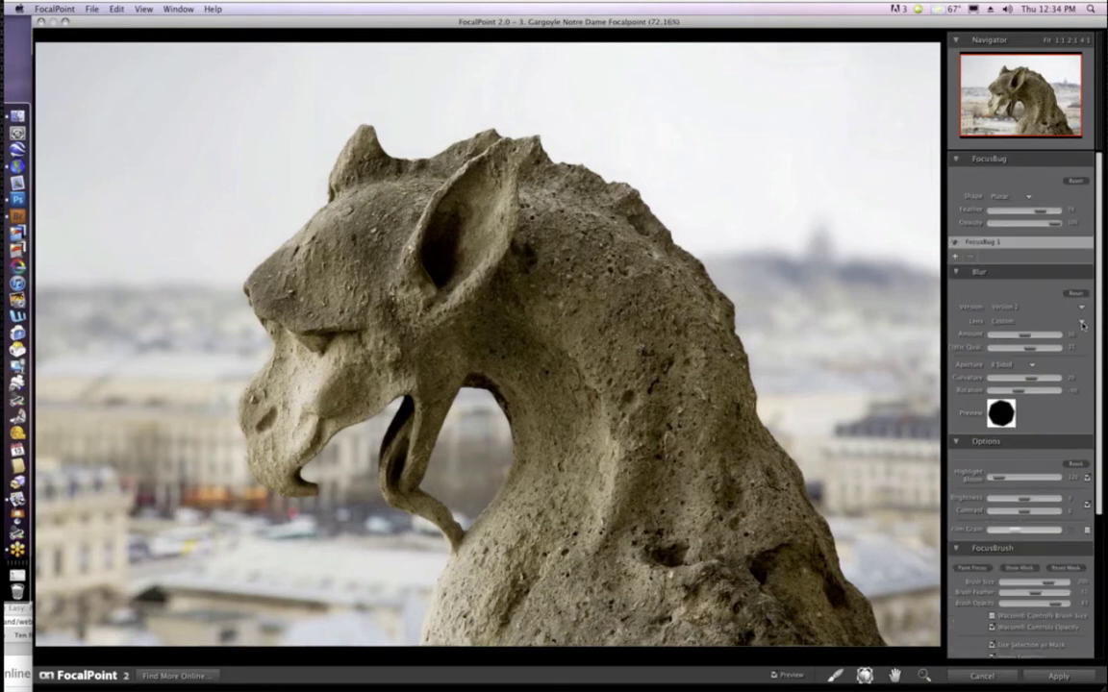
click(1082, 325)
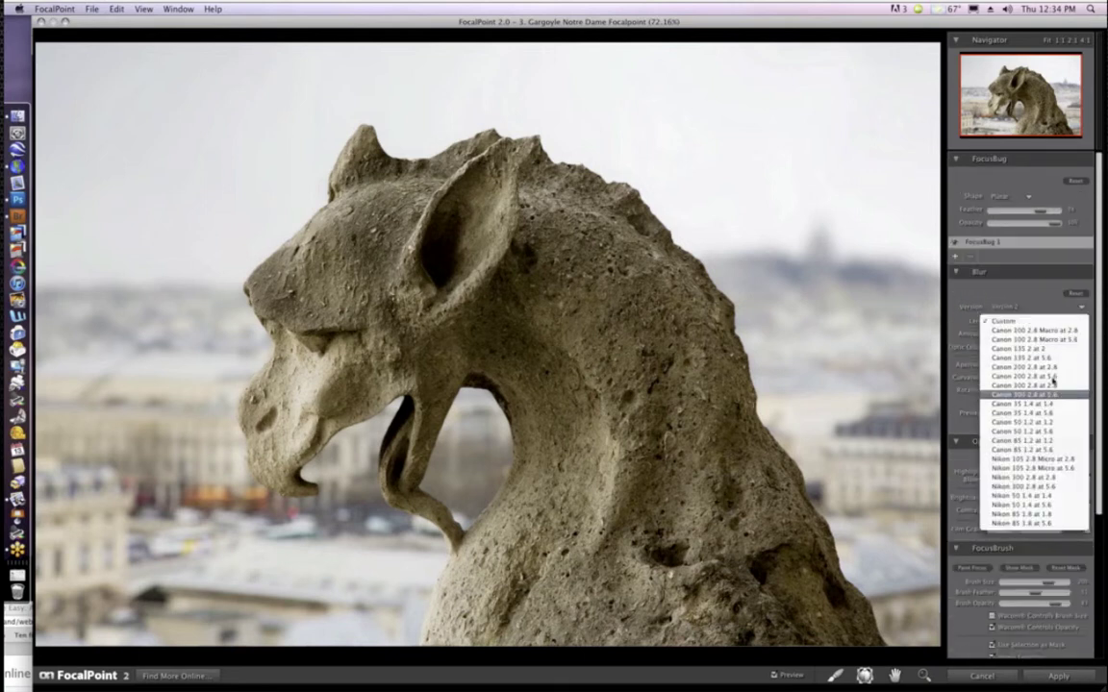
click(1048, 300)
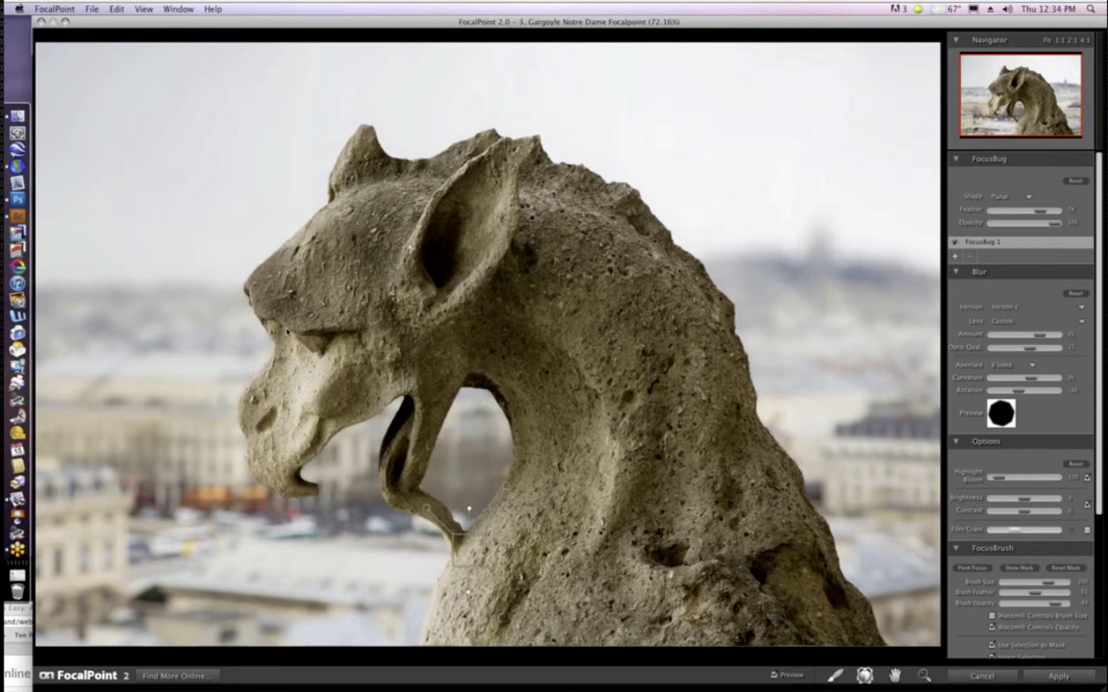
key(super+0)
- Cancel FocalPoint and close the gargoyle document with Don't Save
click(983, 677)
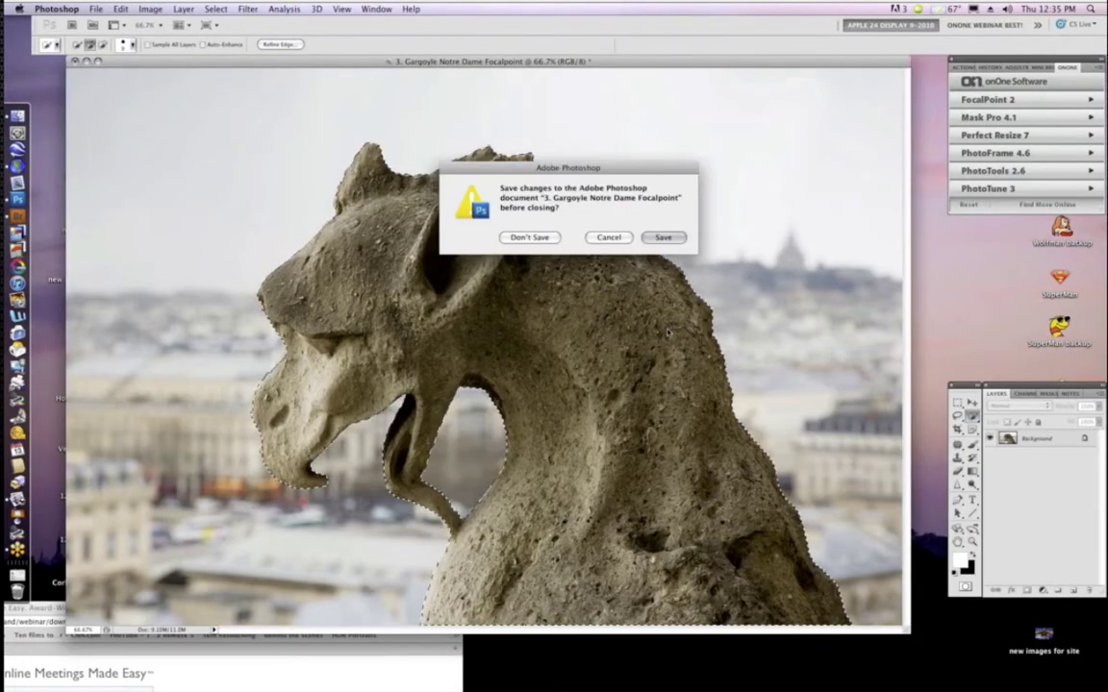
click(526, 239)
click(1039, 67)
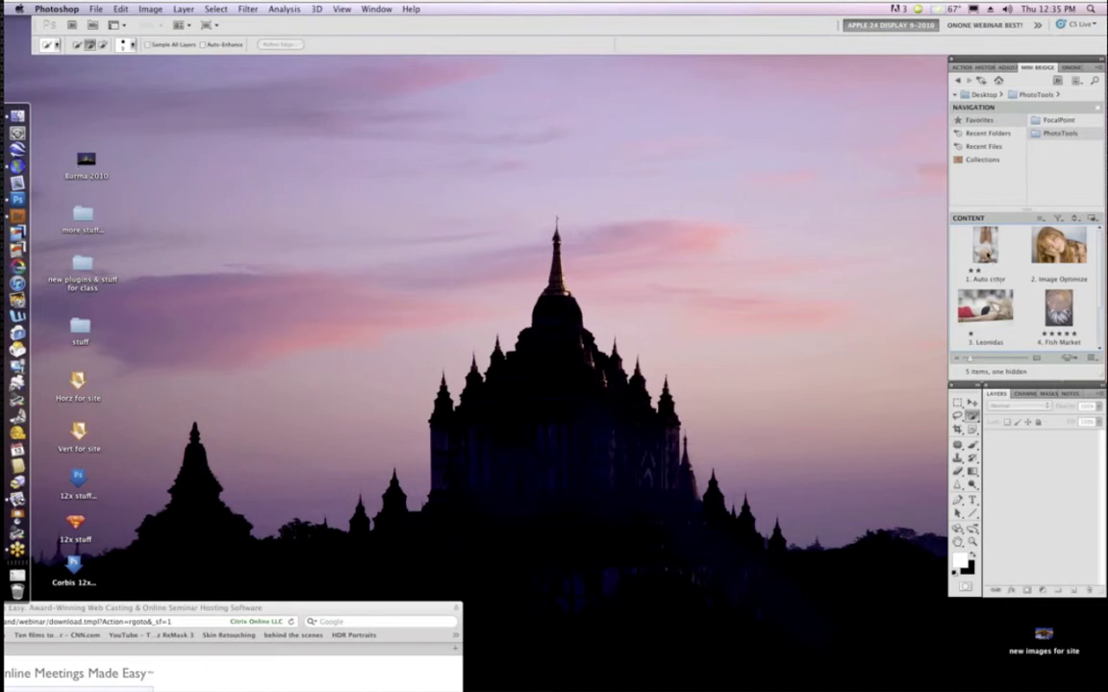
- Open 1. Auto color from Mini Bridge and drag its window to the screen centre
click(985, 248)
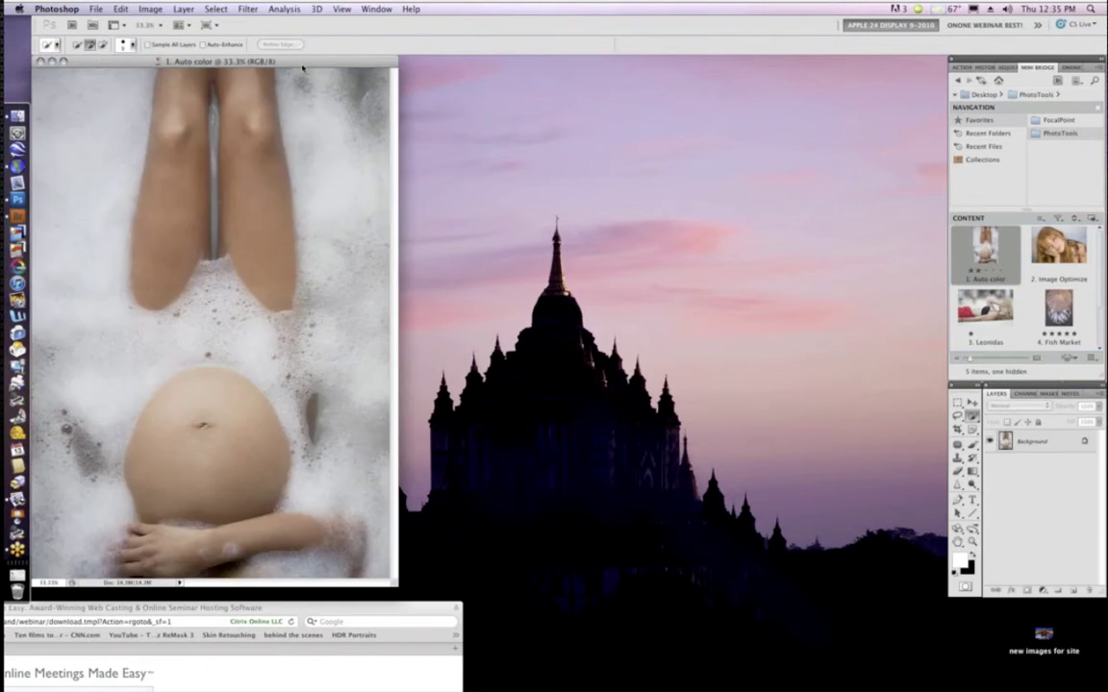
drag(310, 68, 630, 74)
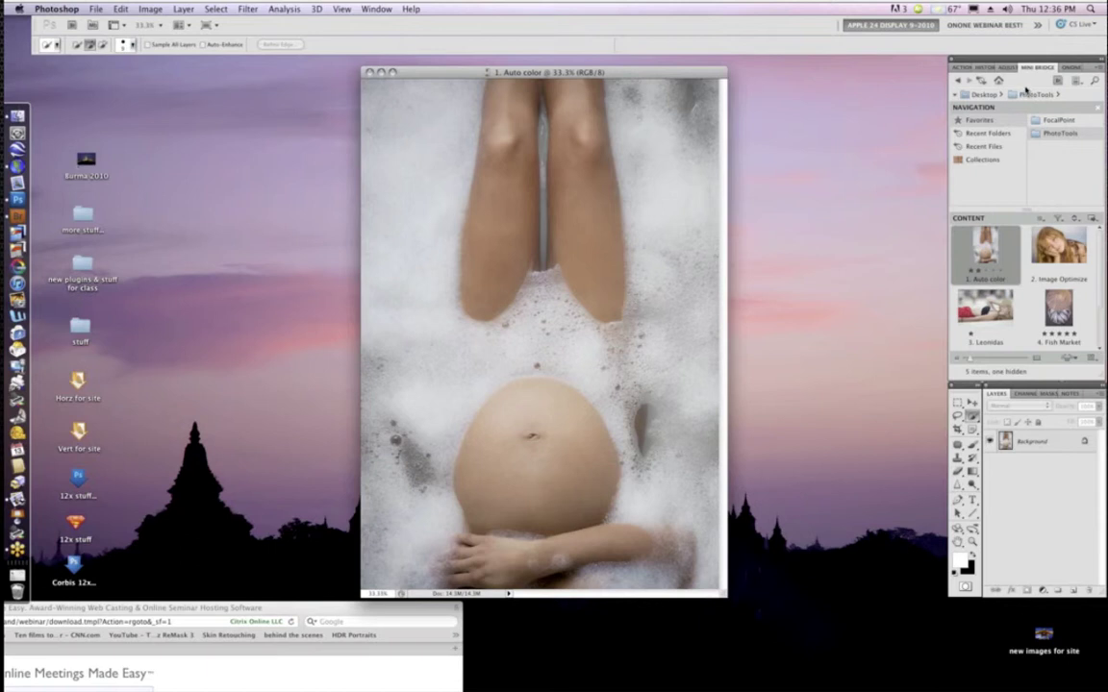
click(1070, 68)
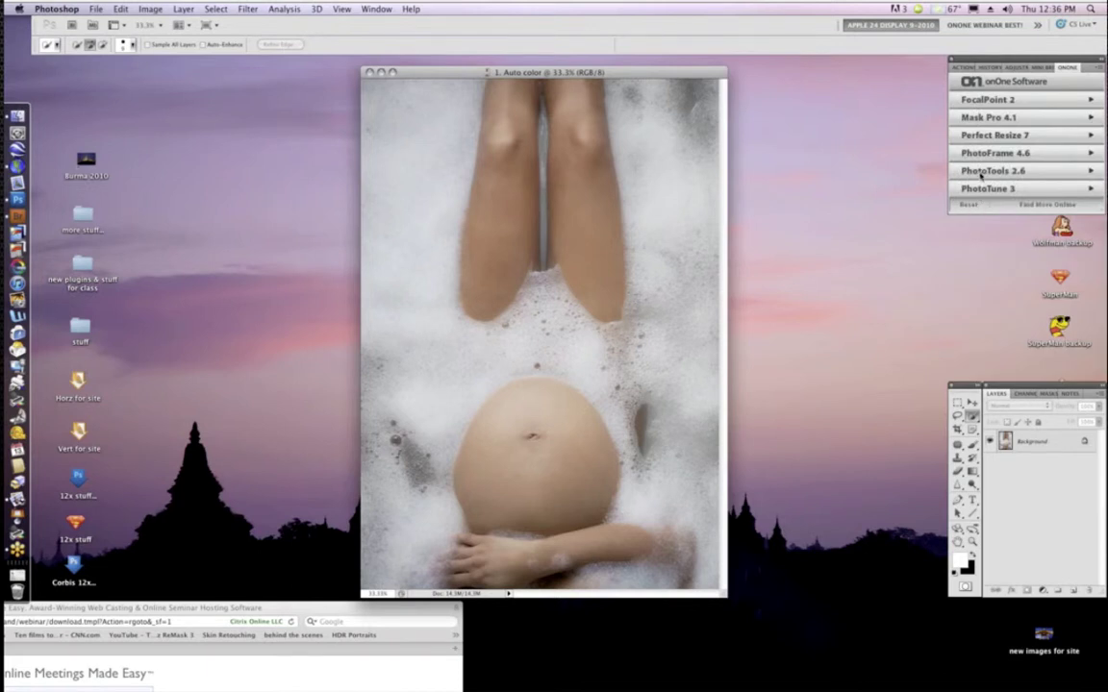
- Launch PhotoTools 2.6 on the 1. Auto color bubble-bath photo
click(980, 173)
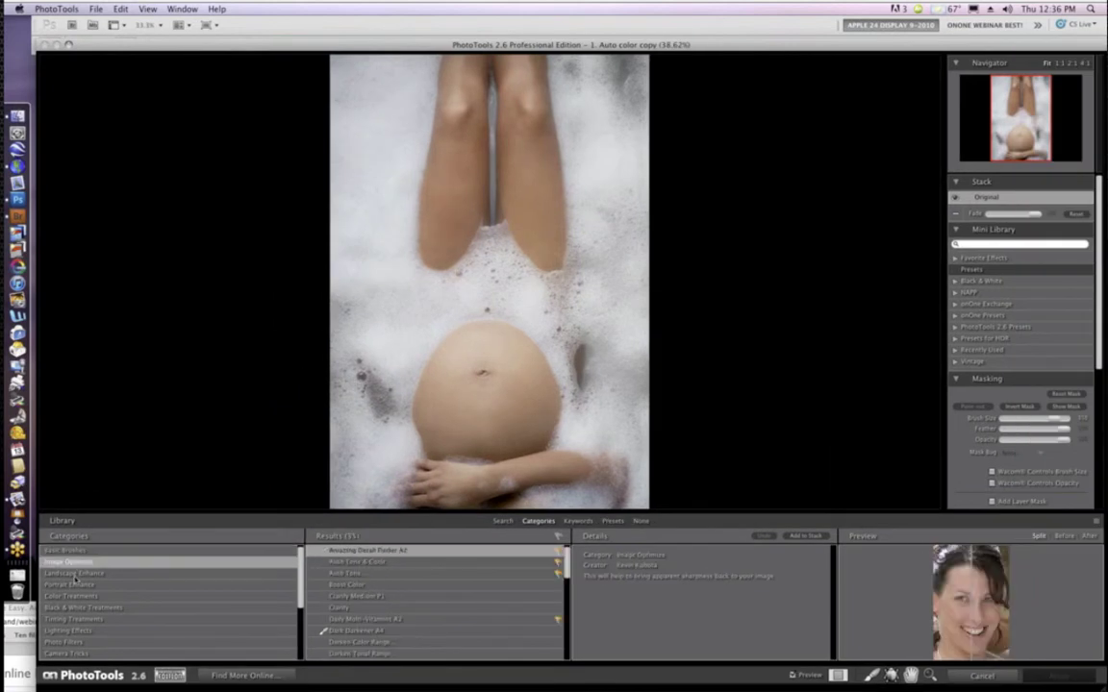
- Switch the effect library to keyword browsing and filter it to Portrait
click(69, 574)
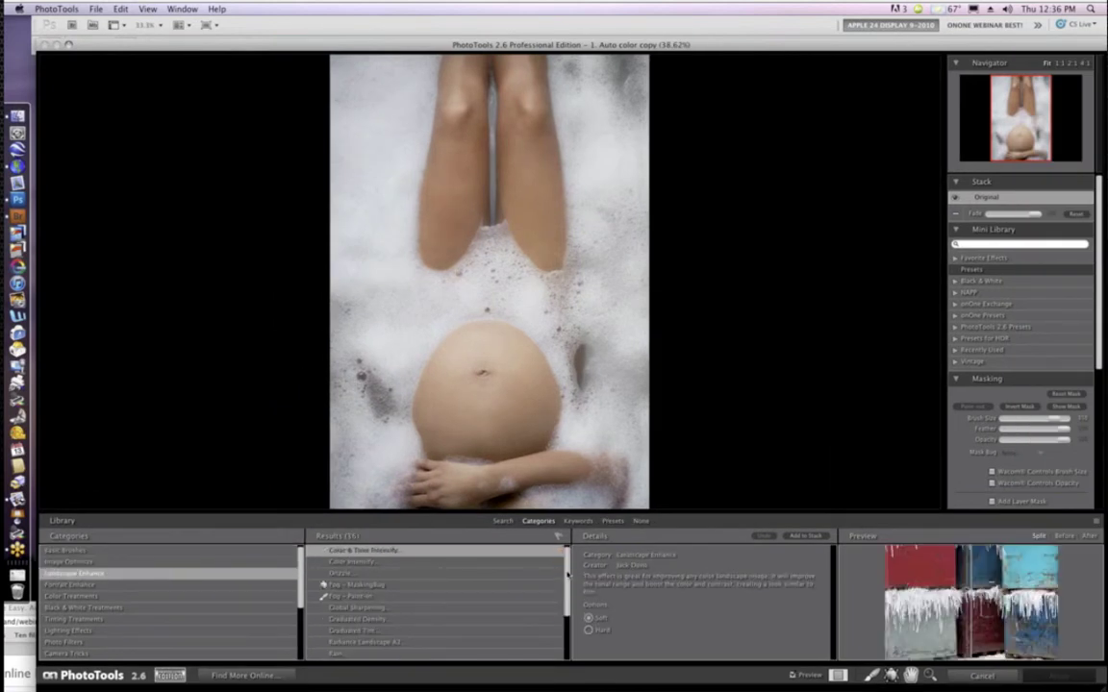
drag(567, 575, 567, 594)
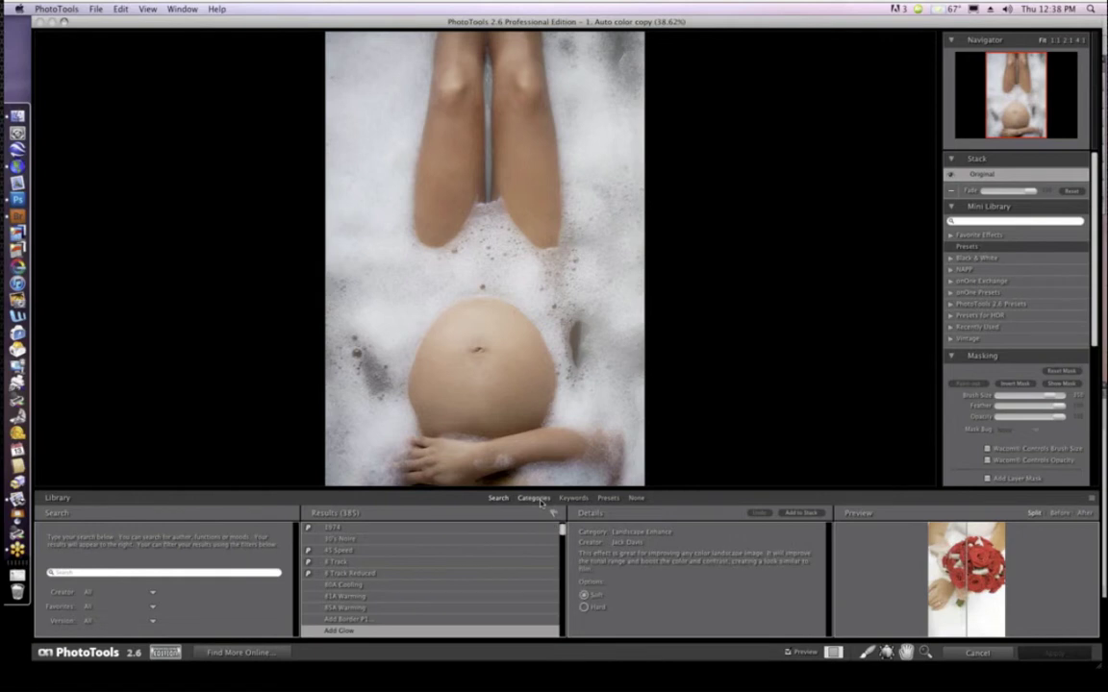
click(535, 498)
click(573, 498)
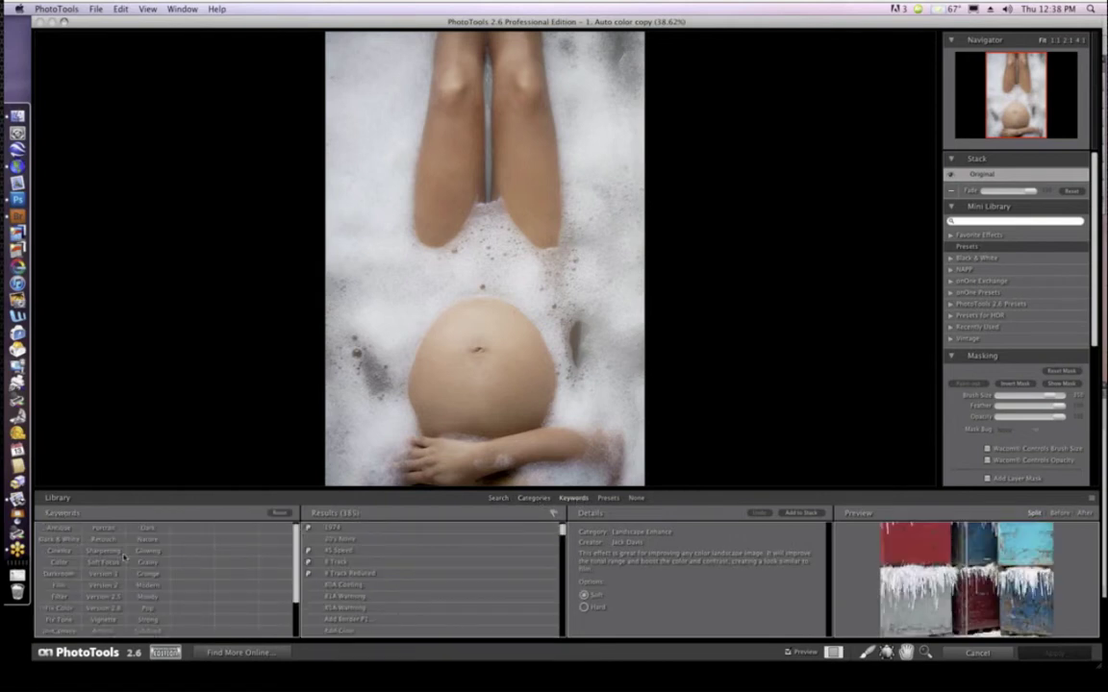
click(104, 528)
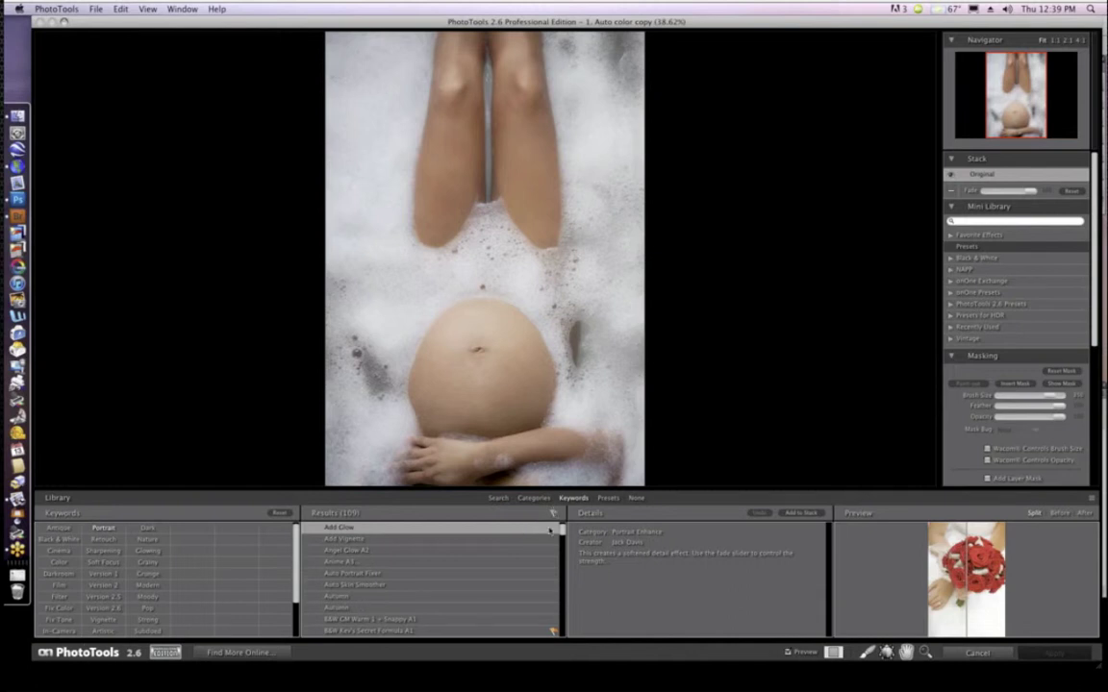
- Return the library to browsing by category, showing the 16 Landscape Enhance effects
click(638, 498)
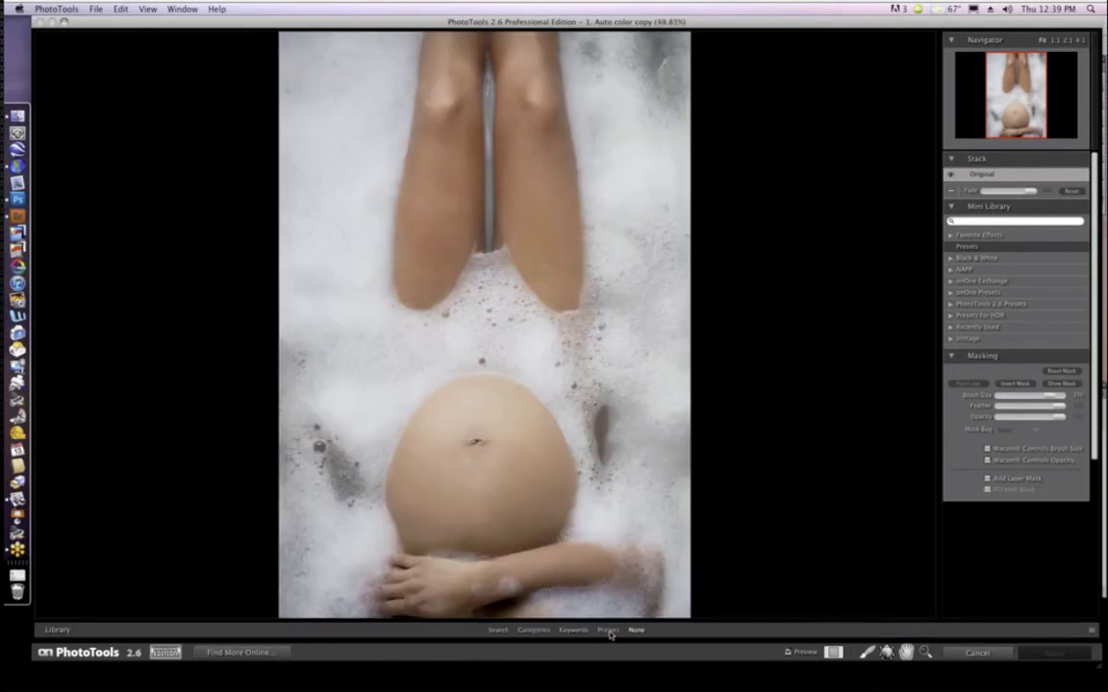
click(608, 630)
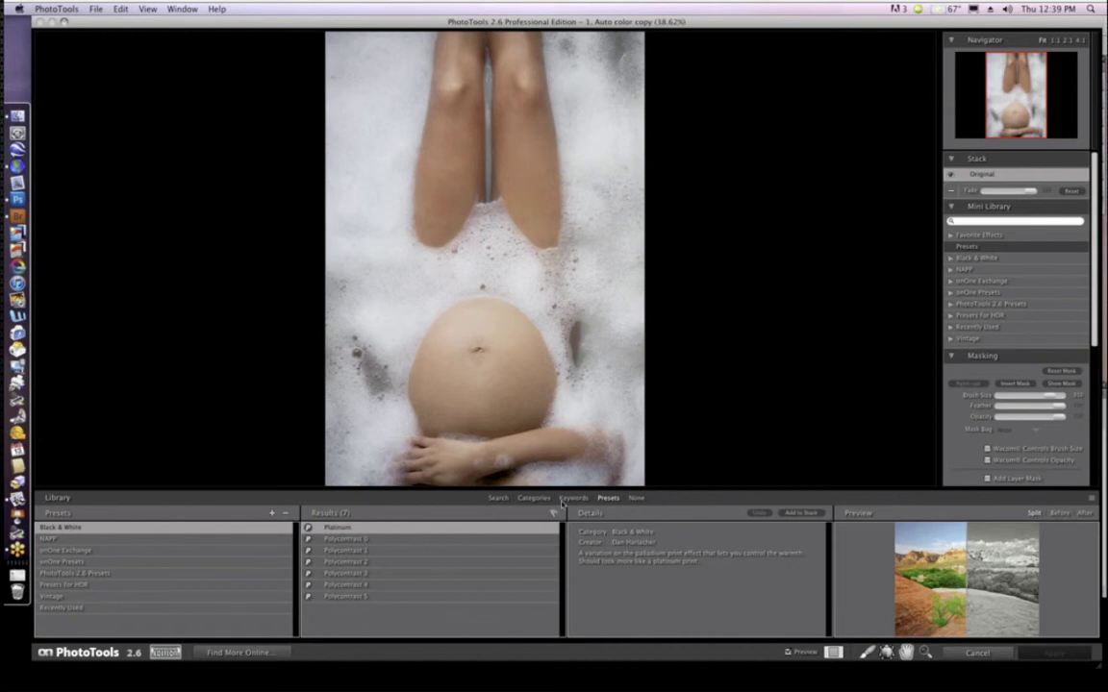
click(533, 497)
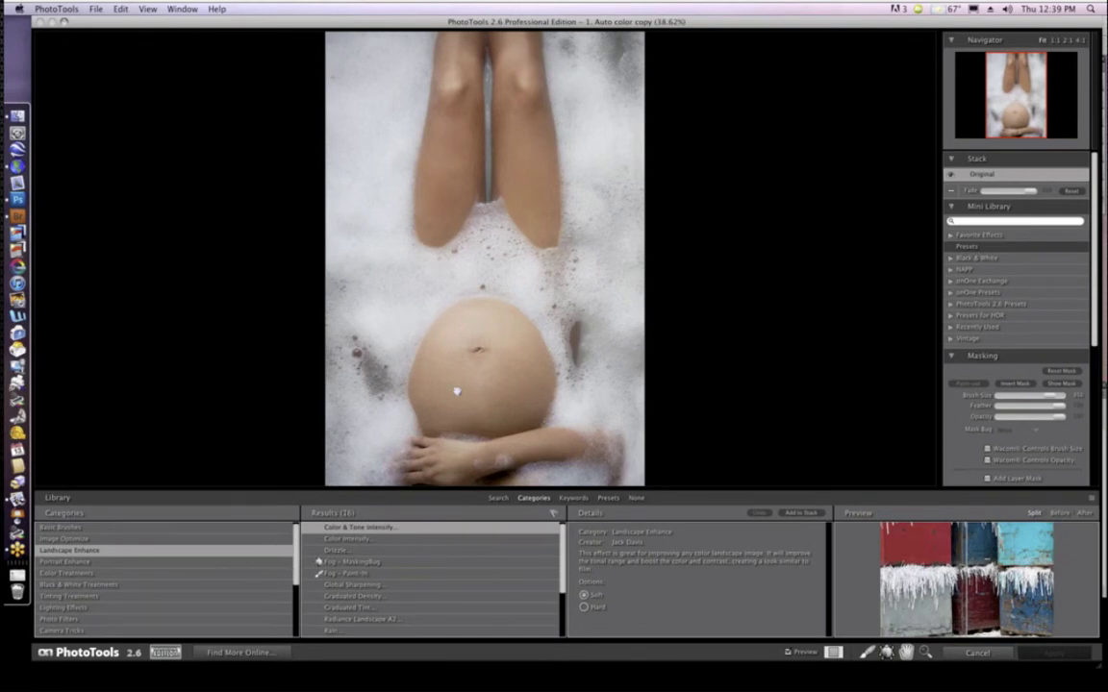
click(121, 8)
- Start File > Save Preset, cancel it, then list the 15 Image Optimize effects
mouse_move(102, 8)
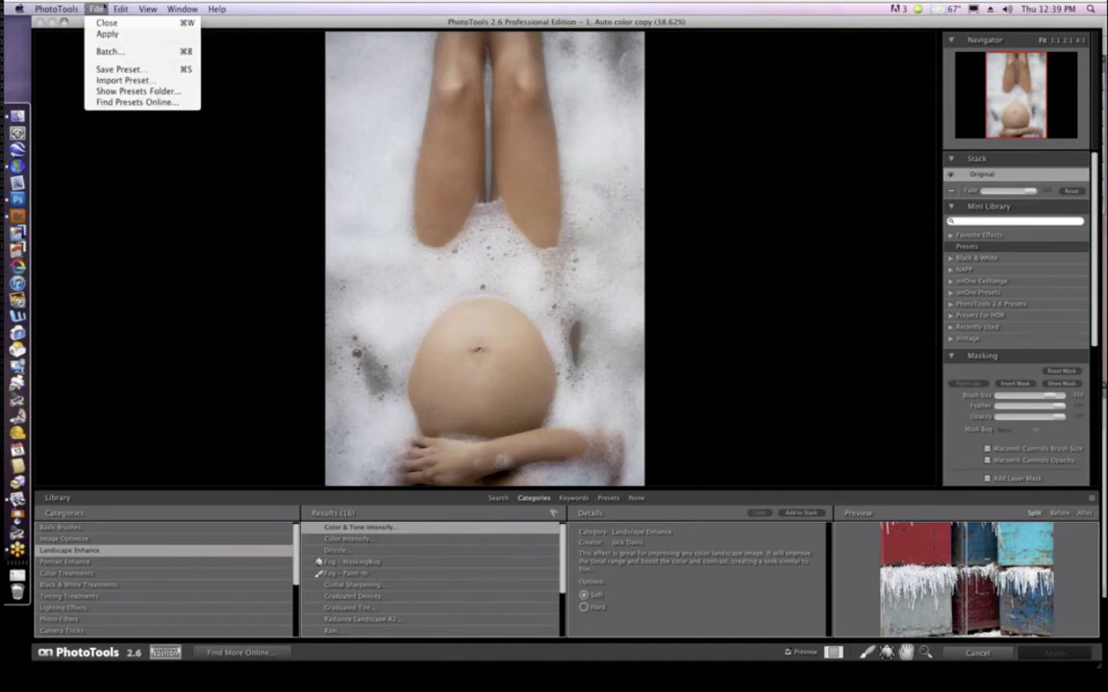
click(106, 69)
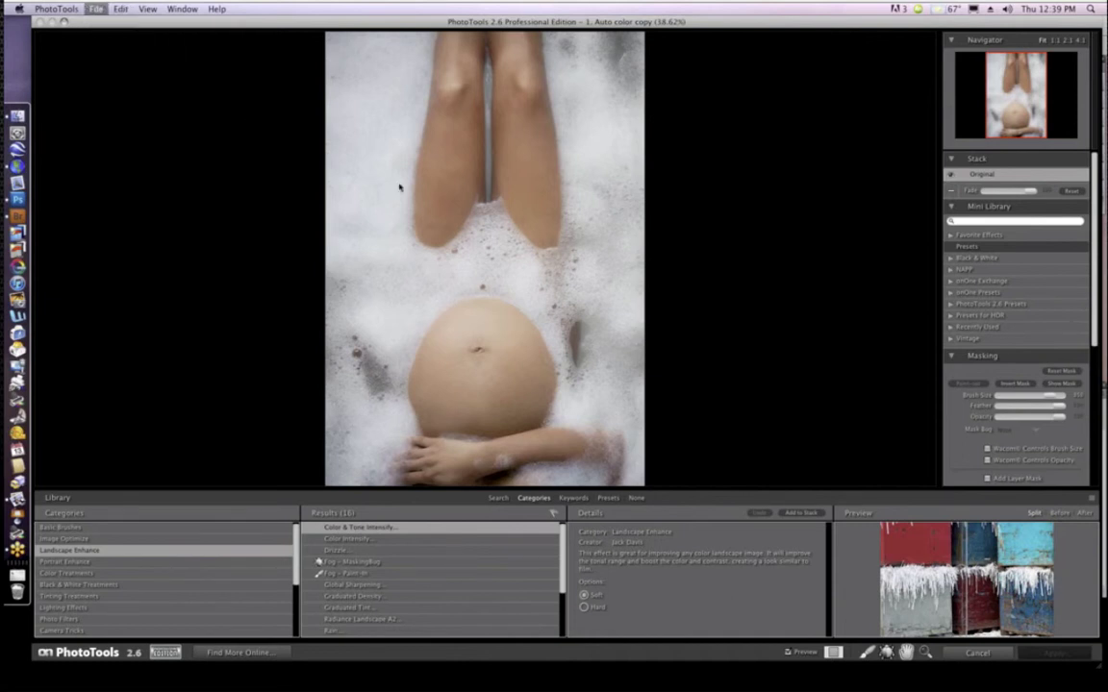
click(173, 97)
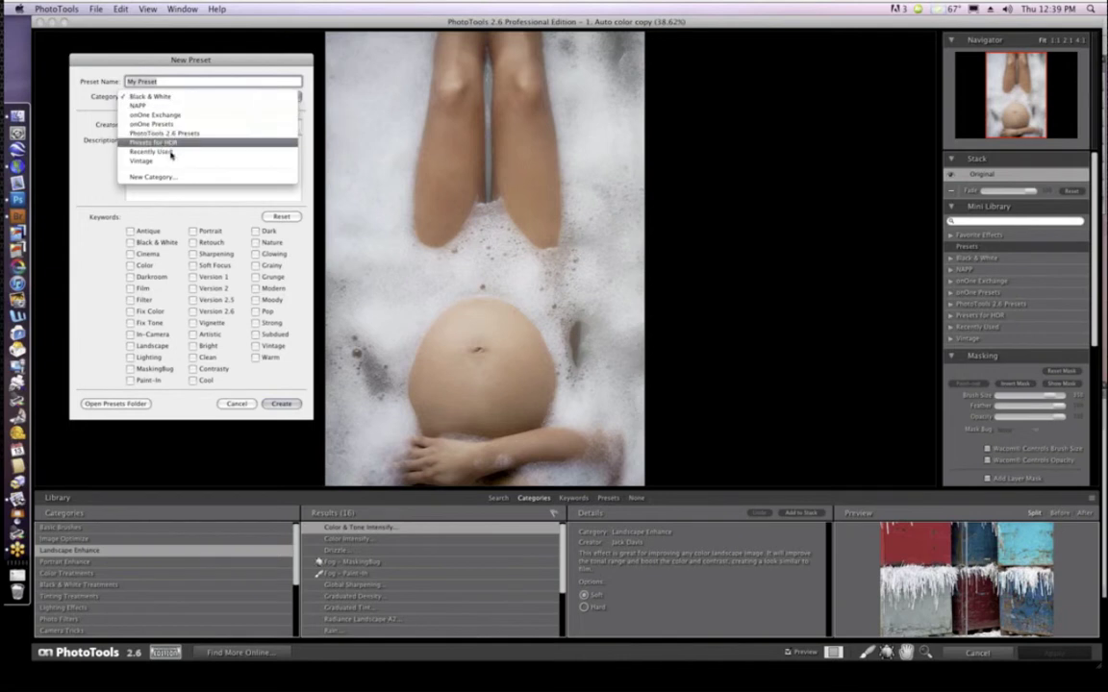
click(242, 406)
click(239, 405)
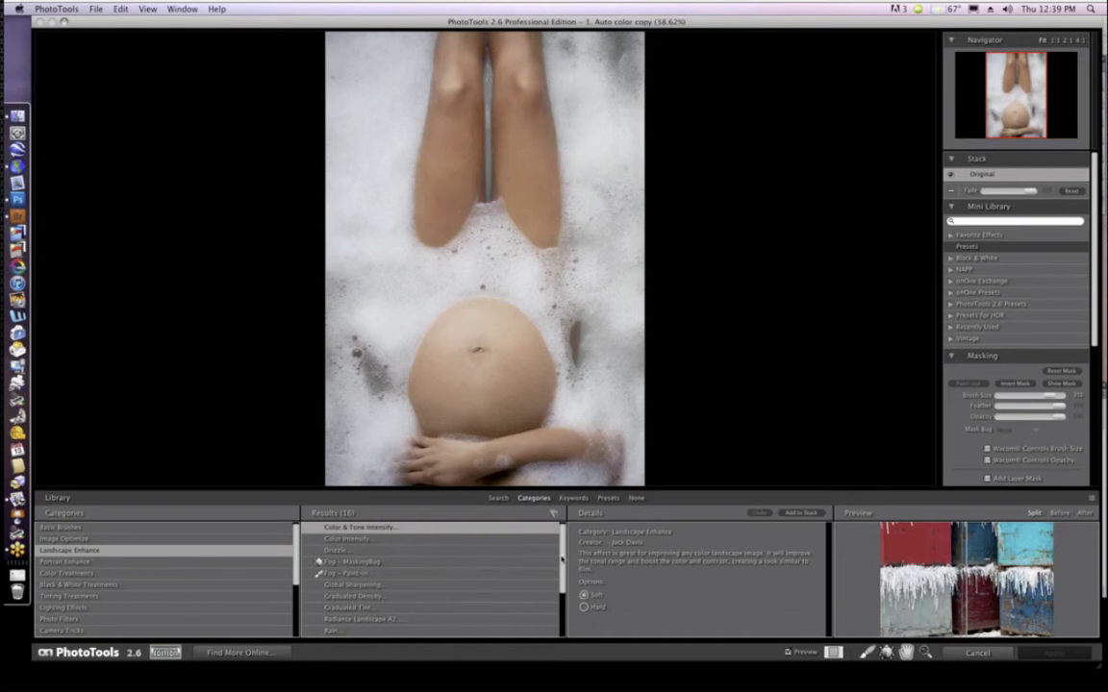
click(115, 541)
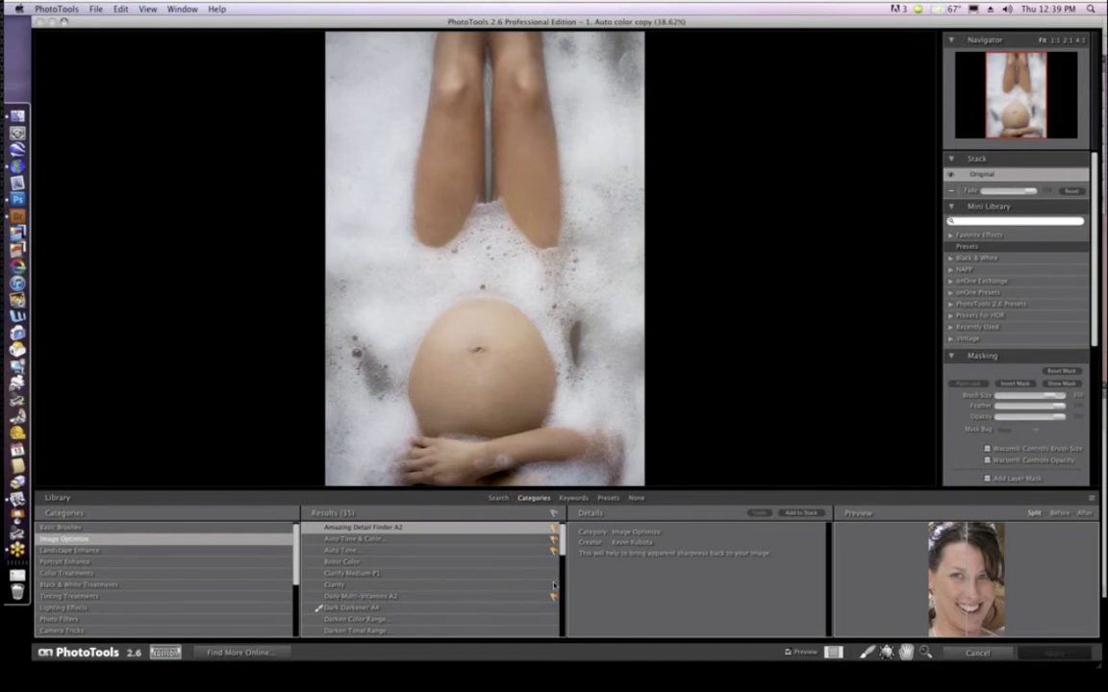
- Expand Favorite Effects, add Boost Color to the favorites, then remove it again
click(554, 586)
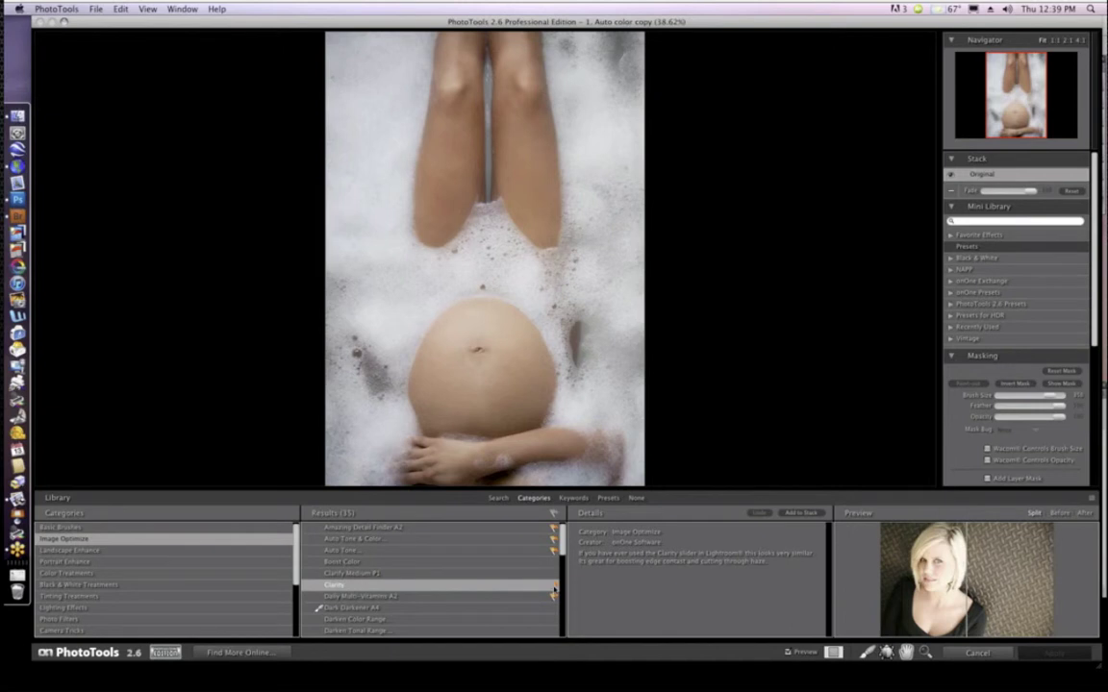
click(951, 236)
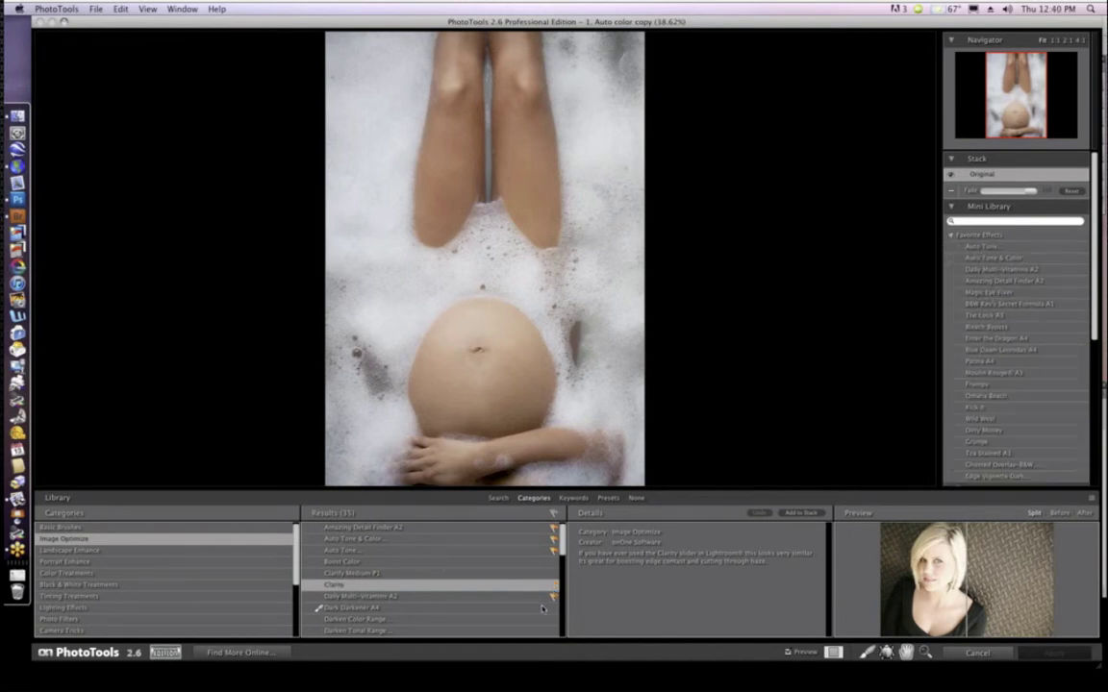
click(553, 562)
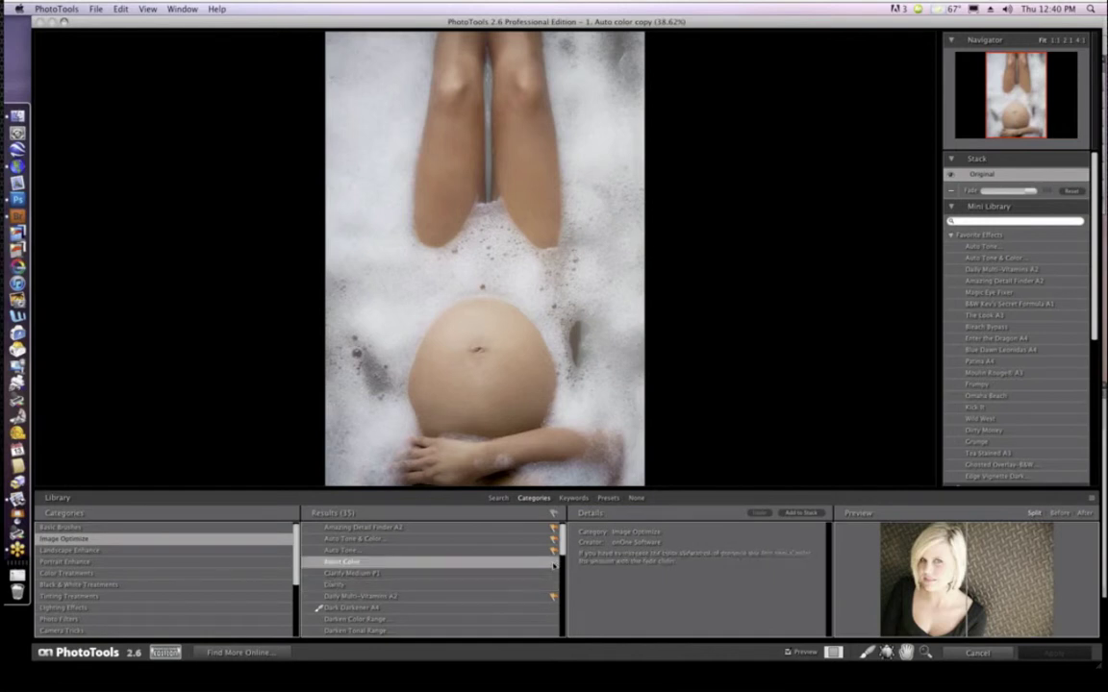
mouse_move(553, 566)
mouse_down()
mouse_move(974, 252)
mouse_move(981, 294)
mouse_move(555, 575)
mouse_up()
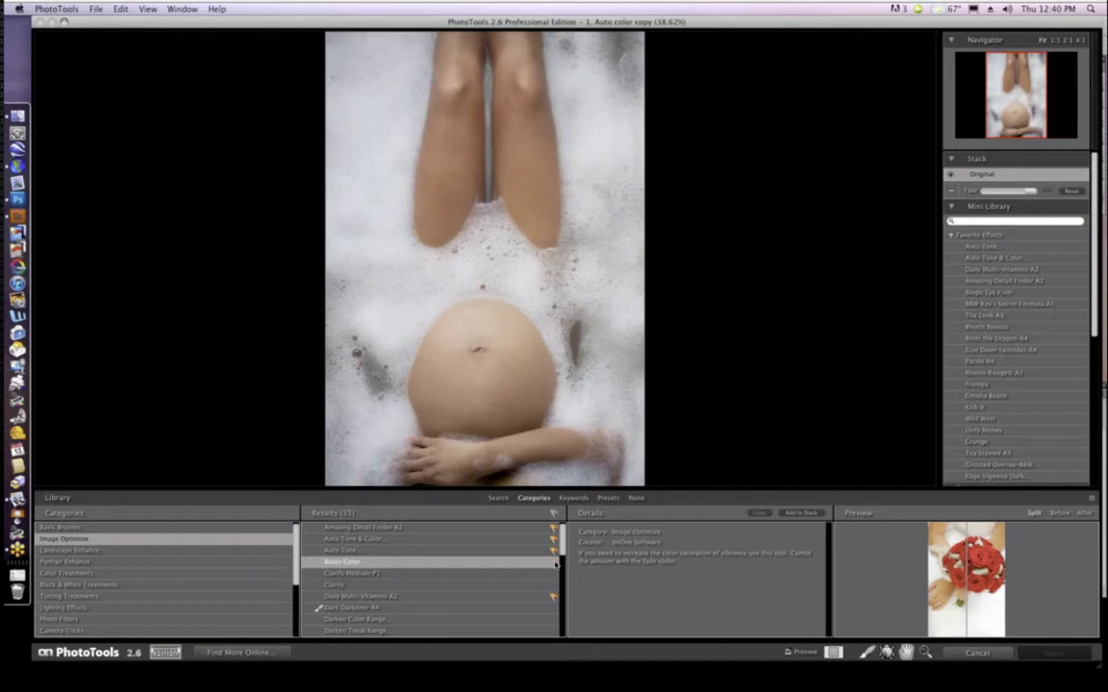
click(951, 236)
click(951, 236)
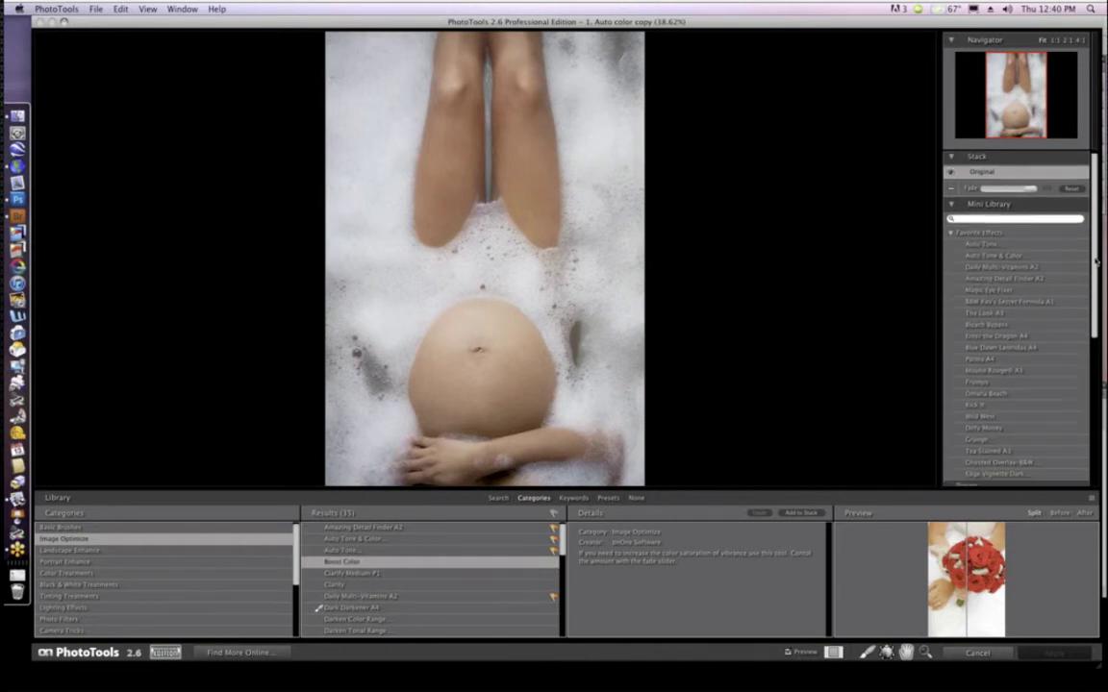
mouse_move(1097, 255)
mouse_down()
mouse_move(1097, 301)
mouse_move(1097, 262)
mouse_up()
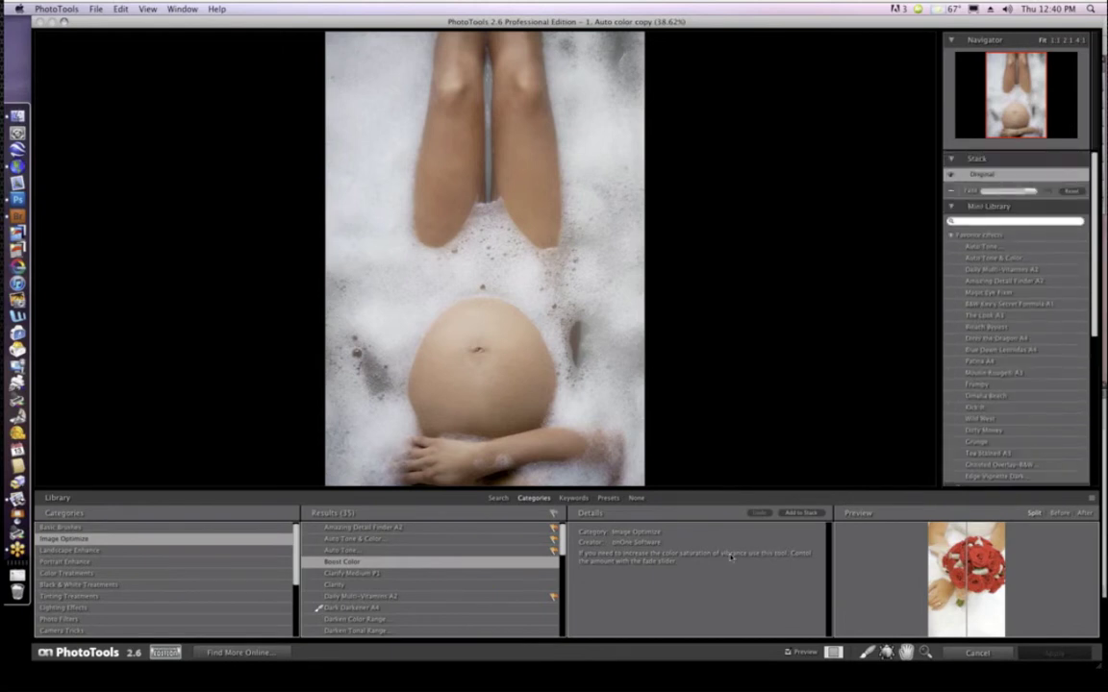
click(553, 563)
- Preview Auto Tone in Before, After and Split views, then show Dark Darkener A4's After view
click(348, 552)
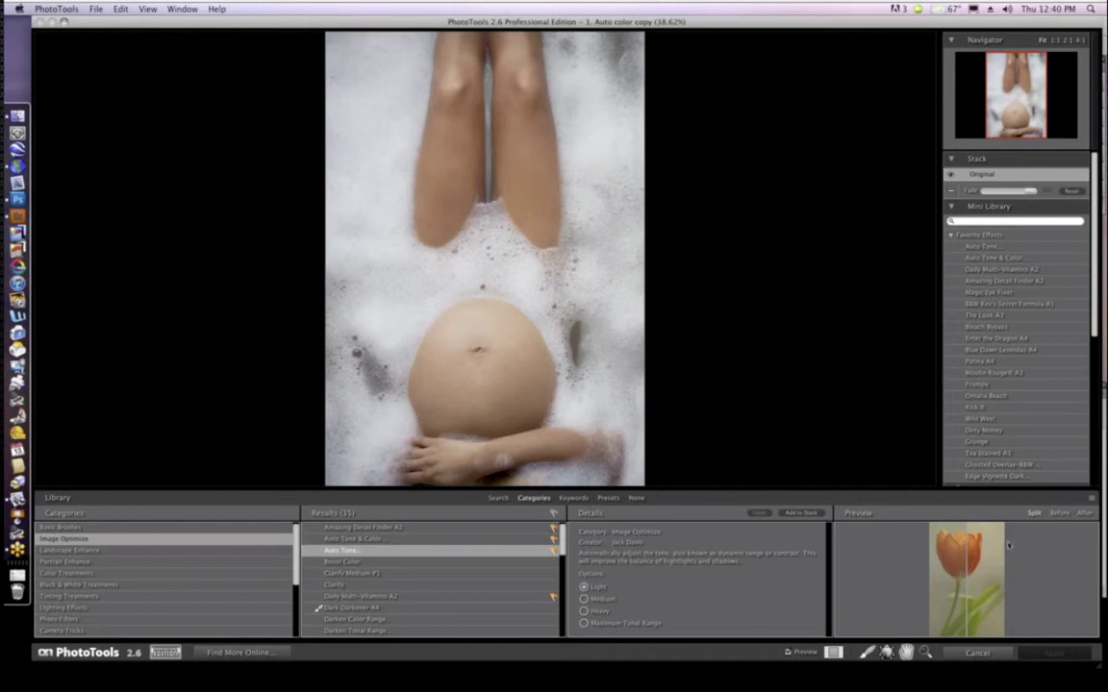
click(1059, 514)
click(1084, 515)
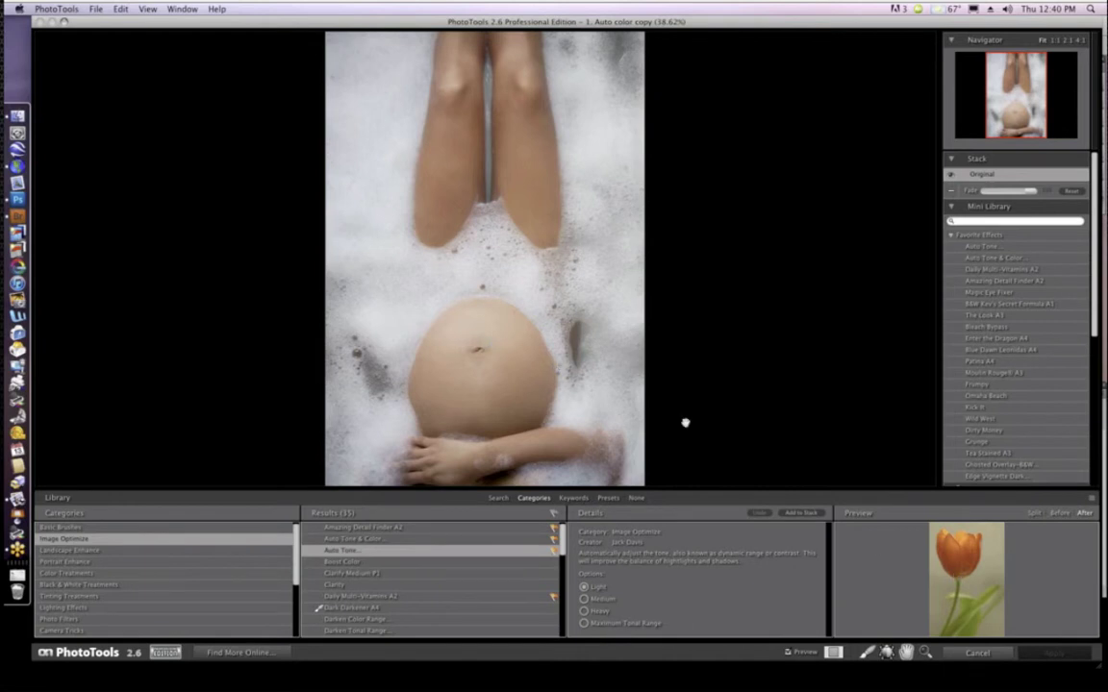
click(1033, 515)
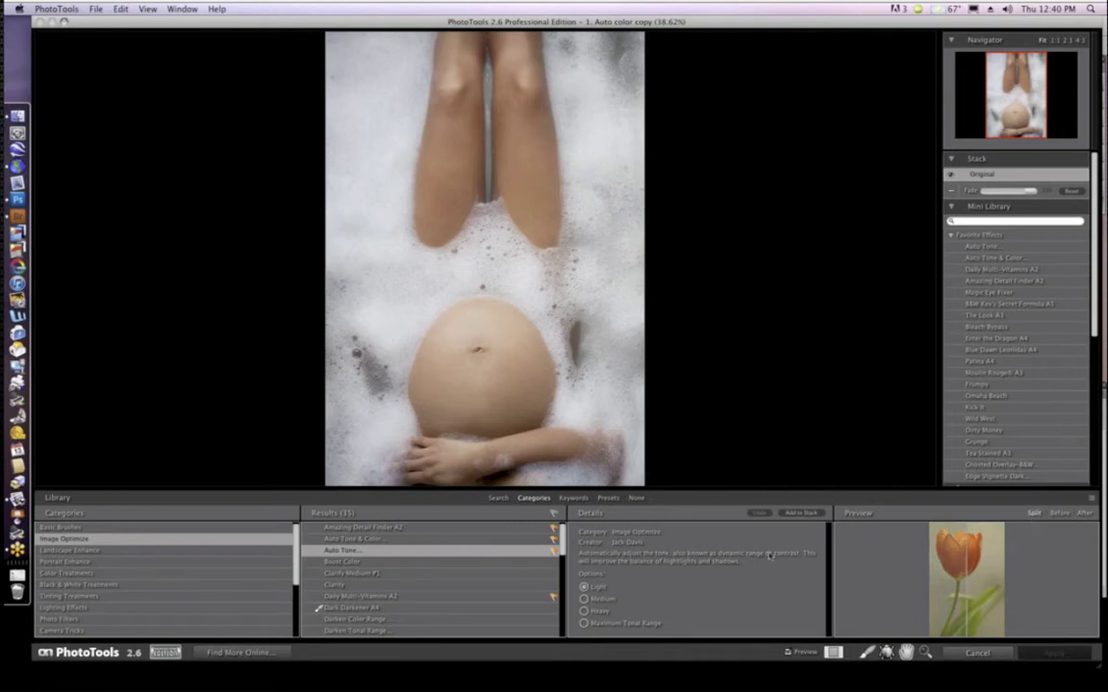
click(360, 562)
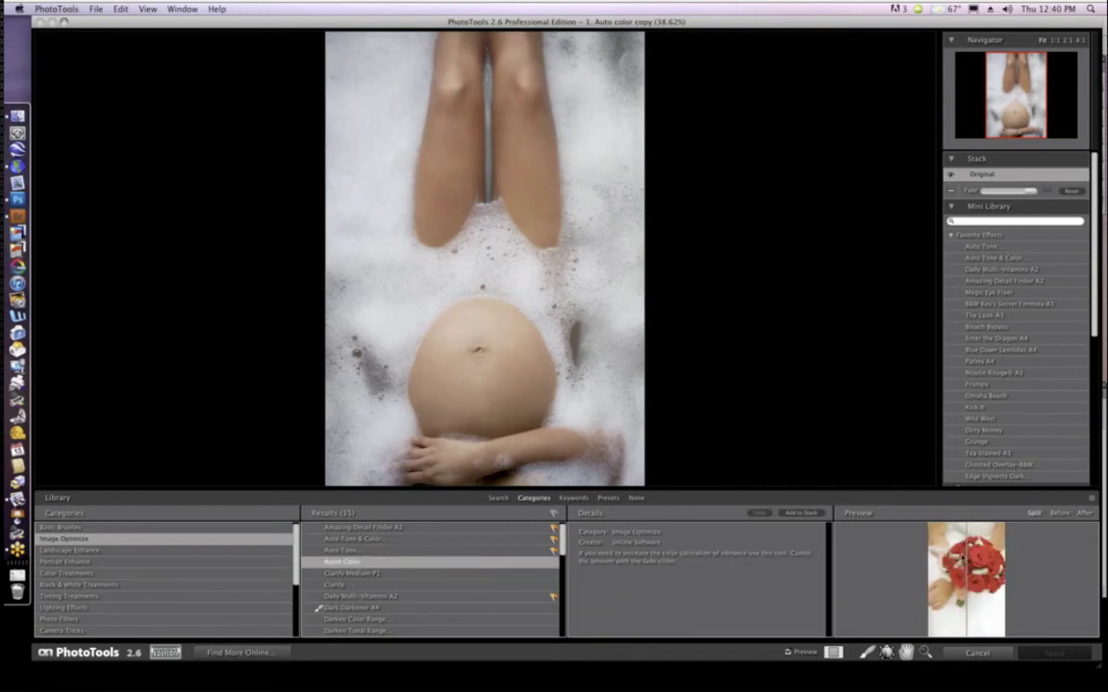
click(375, 608)
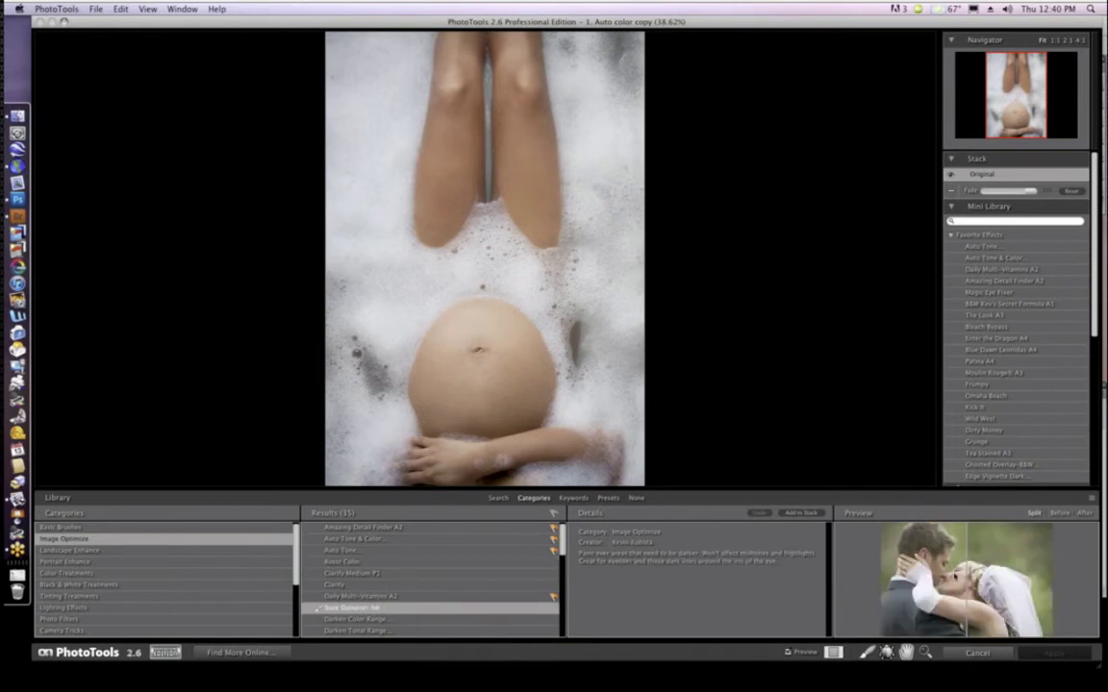
click(1075, 517)
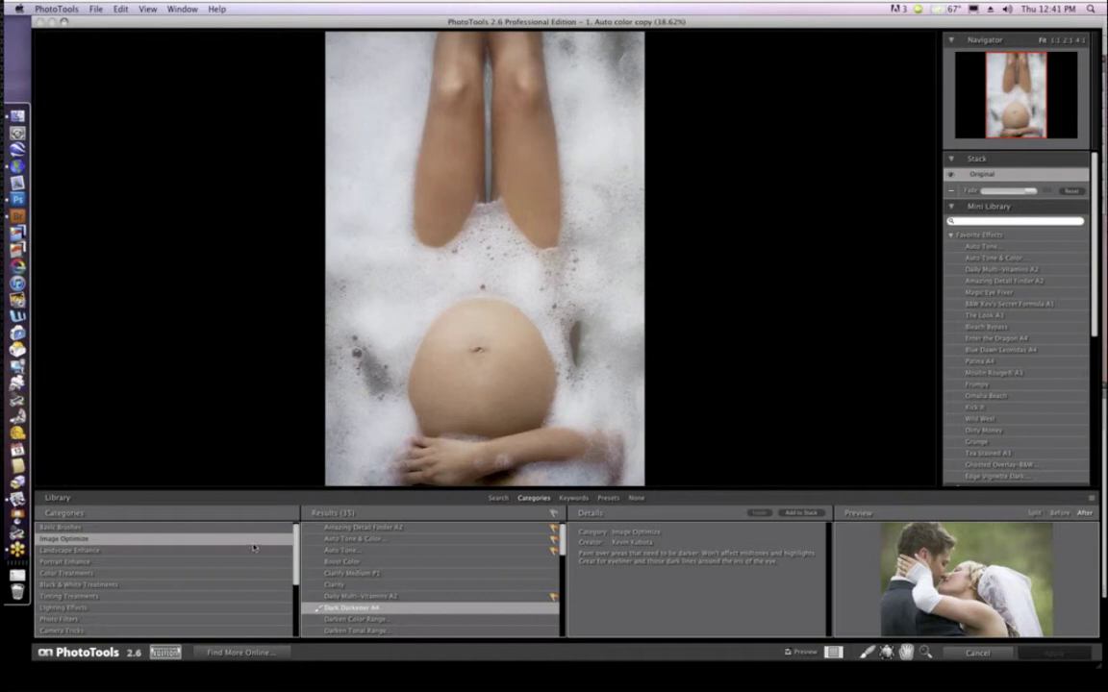
- Add the Daily Multi-Vitamins A2 effect from Results to the effect stack
click(418, 597)
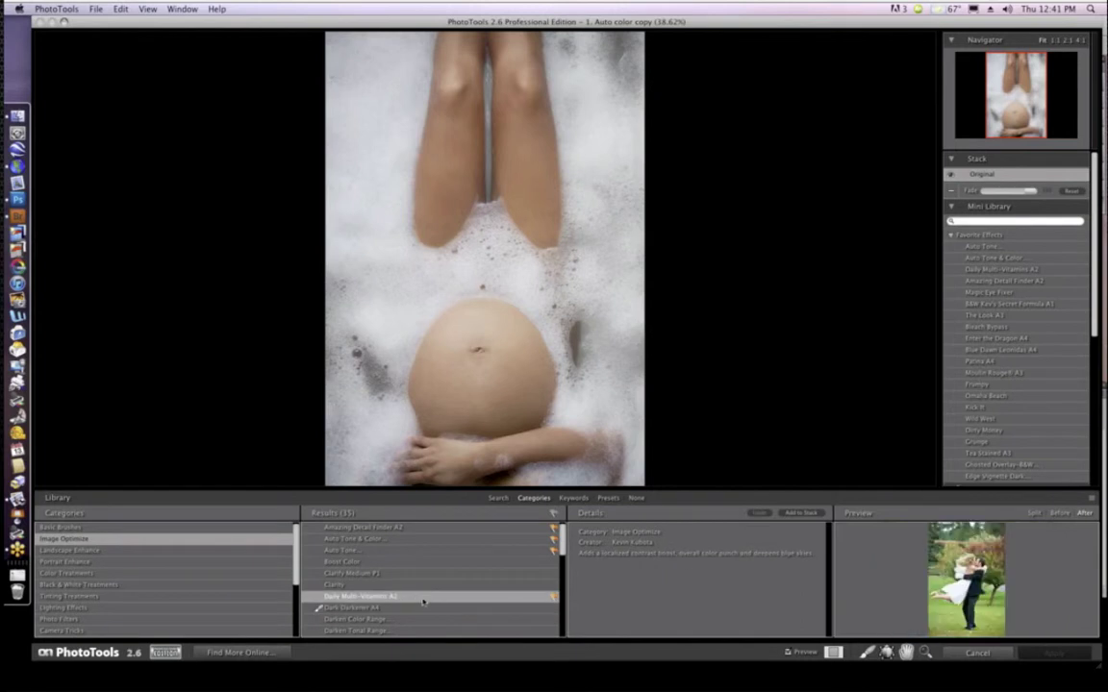
click(798, 514)
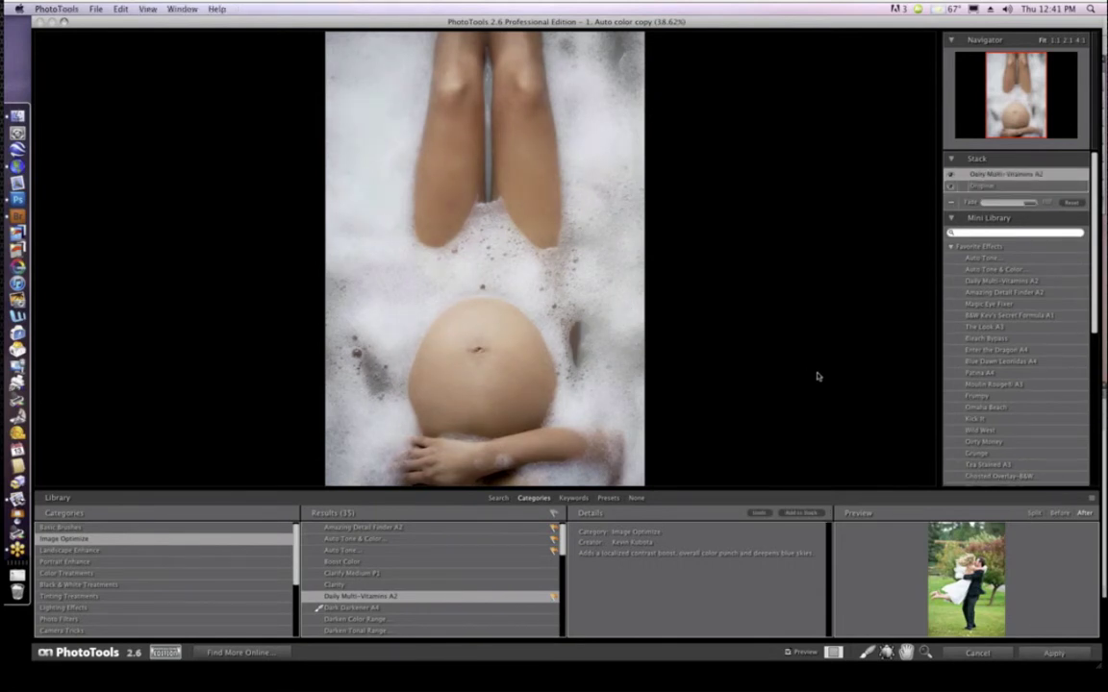
key(super+0)
- Hide the library, reopen it by Categories, and slightly adjust the effect's Fade
click(636, 498)
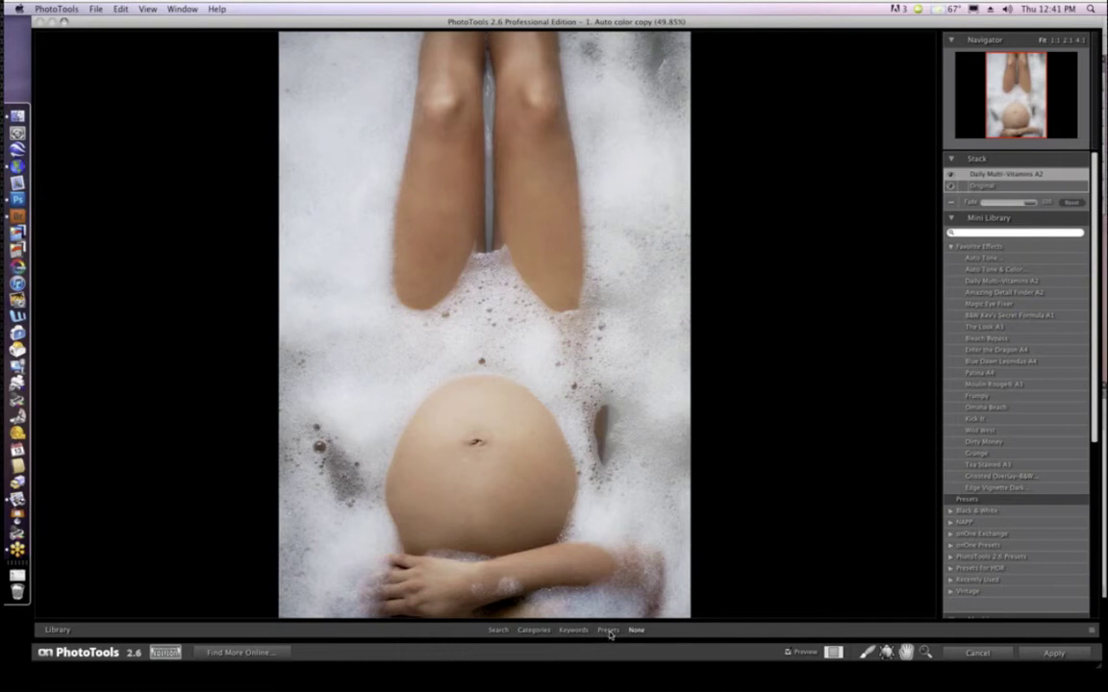
click(534, 631)
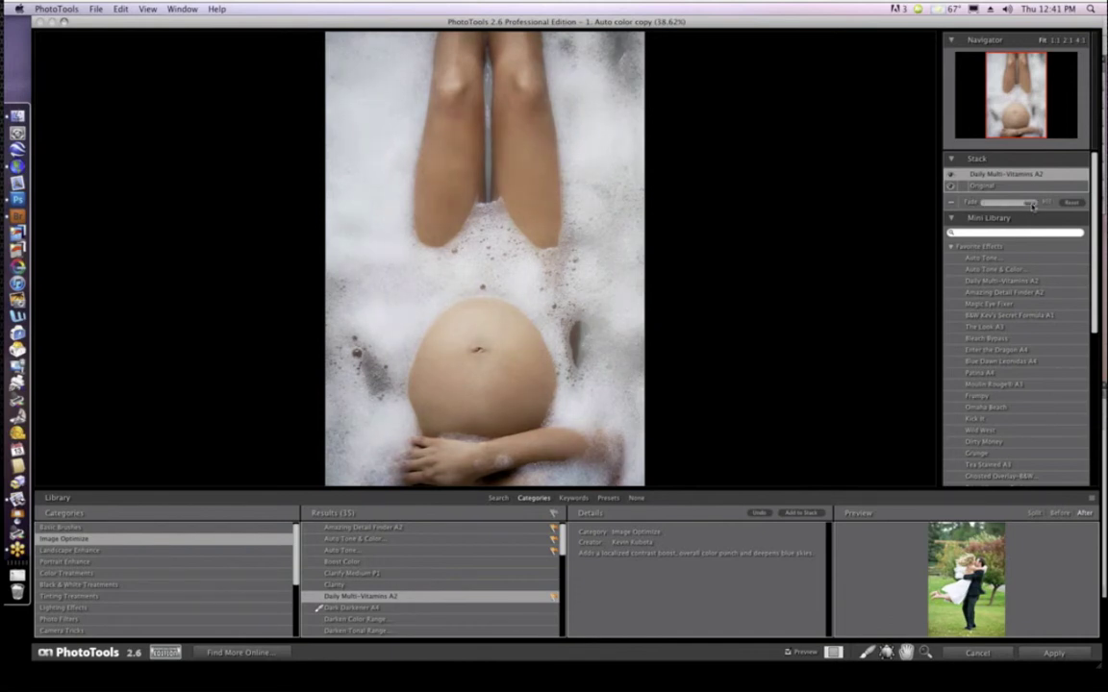
mouse_move(1027, 206)
mouse_down()
mouse_move(1007, 209)
mouse_move(1032, 206)
mouse_up()
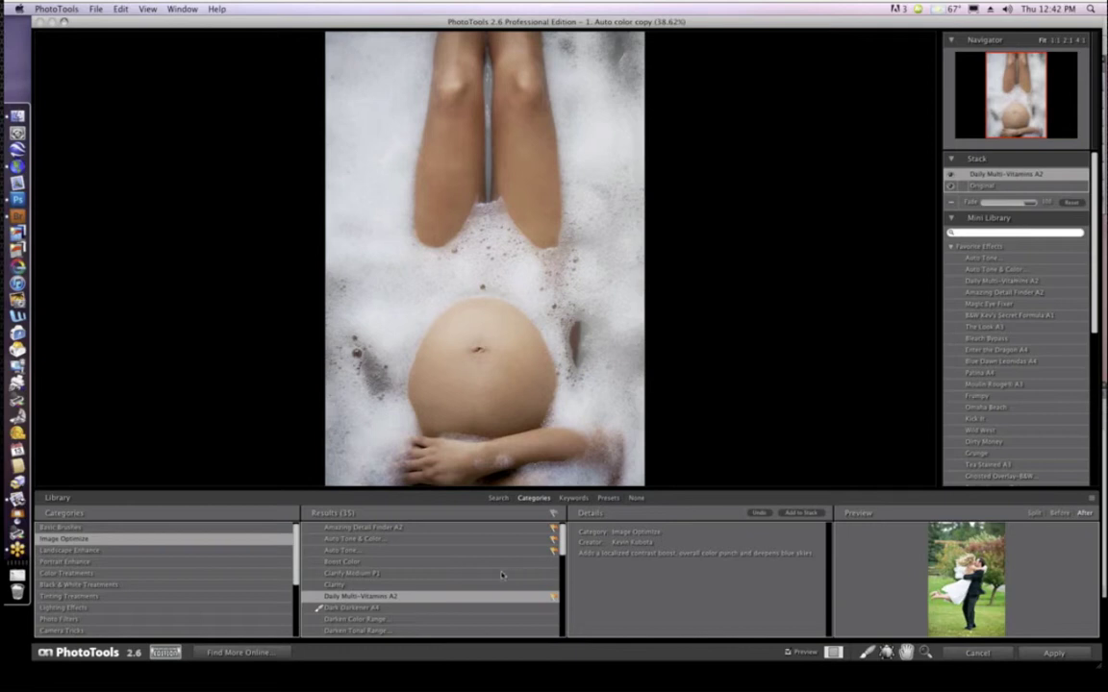
- Stack Auto Tone & Color, Auto Contrast with Neutrals option, above Daily Multi-Vitamins A2 on the bath photo
click(409, 541)
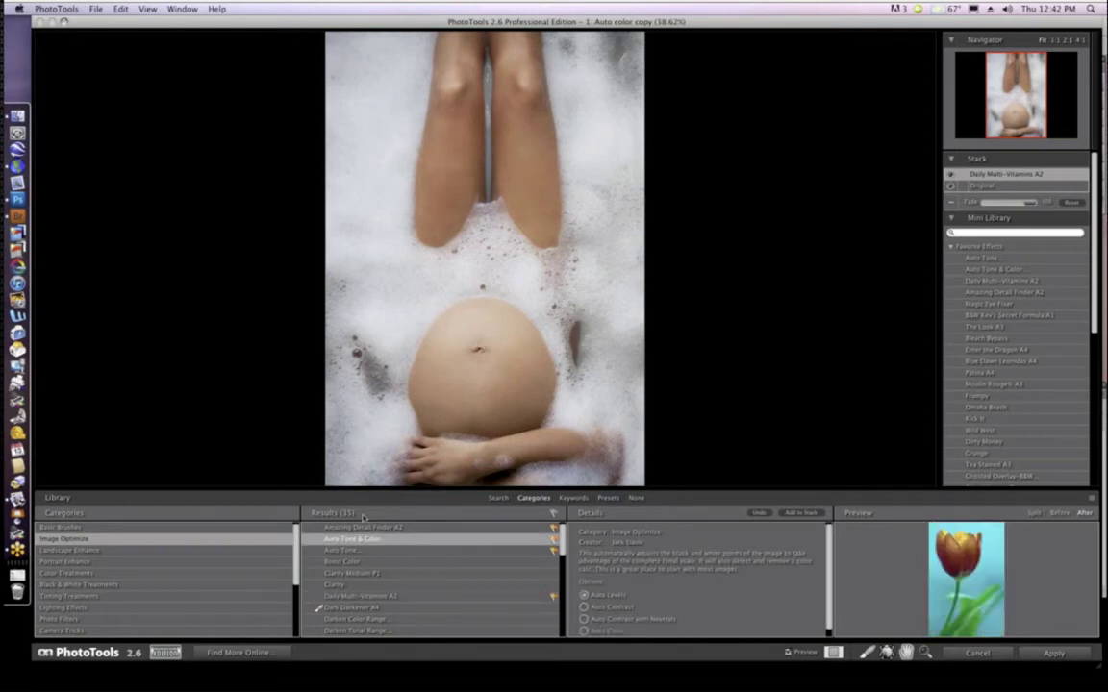
click(584, 619)
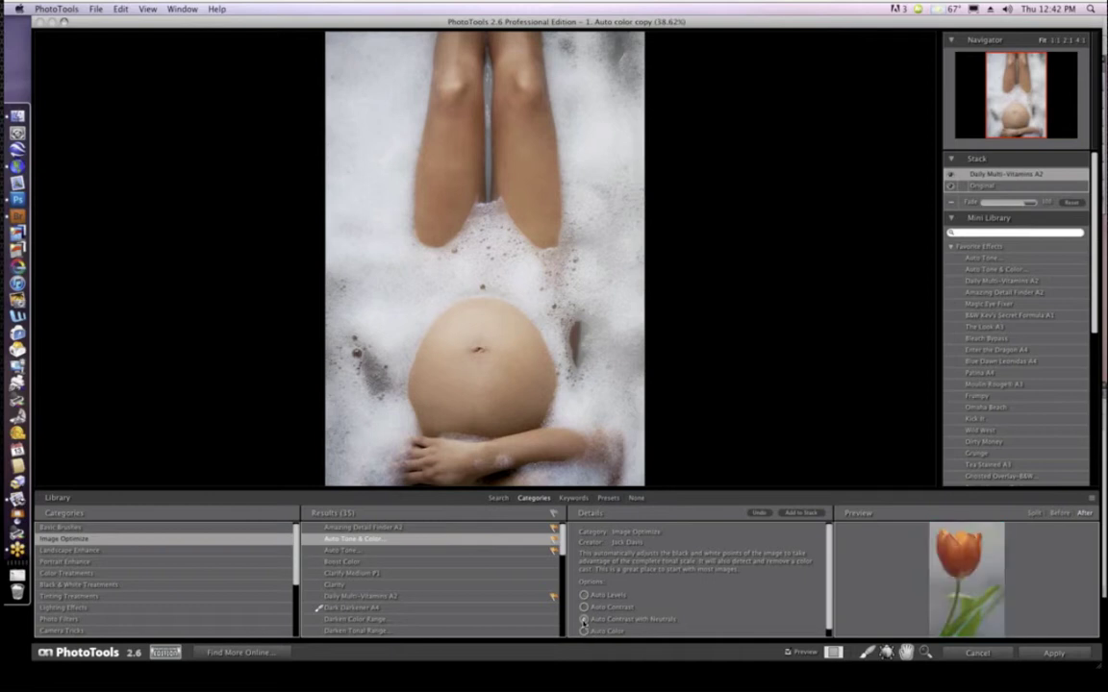
click(812, 516)
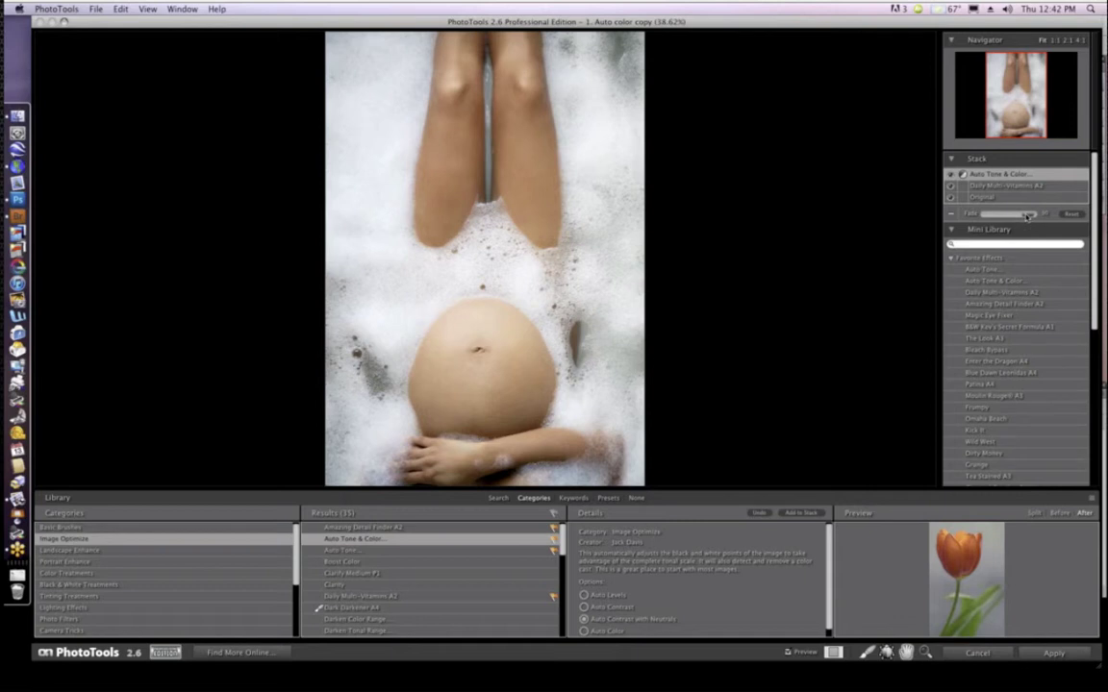
- Lower the Auto Tone & Color fade slightly and compare before and after with Preview
mouse_move(1027, 215)
mouse_down()
mouse_move(997, 217)
mouse_move(1019, 220)
mouse_up()
click(787, 653)
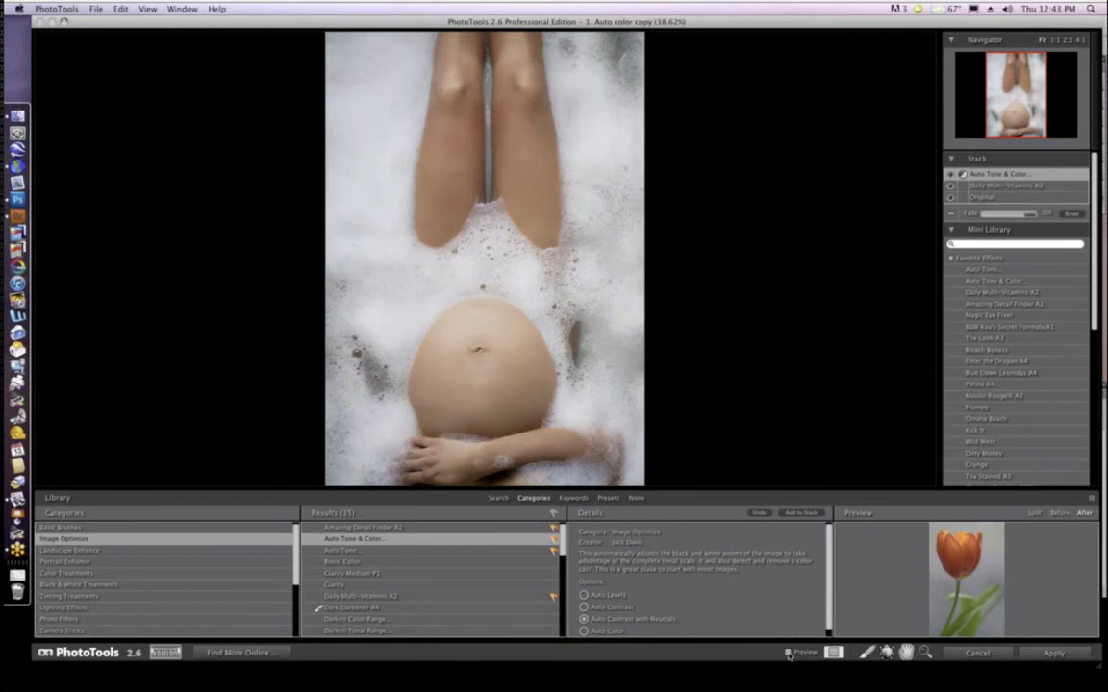
click(788, 653)
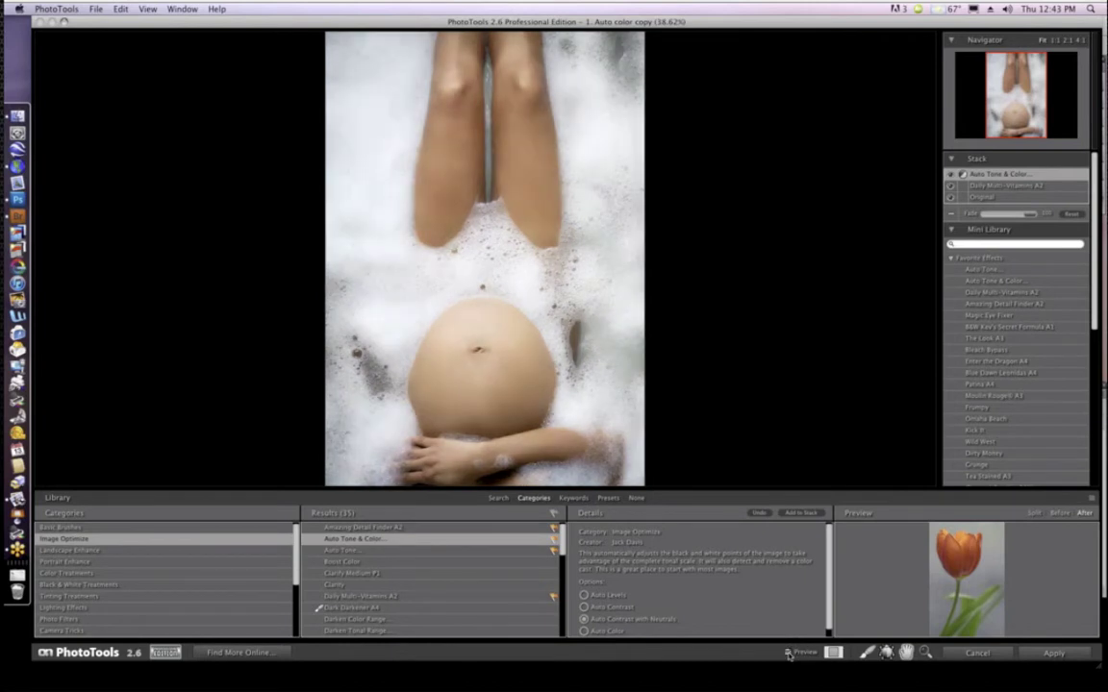
click(787, 653)
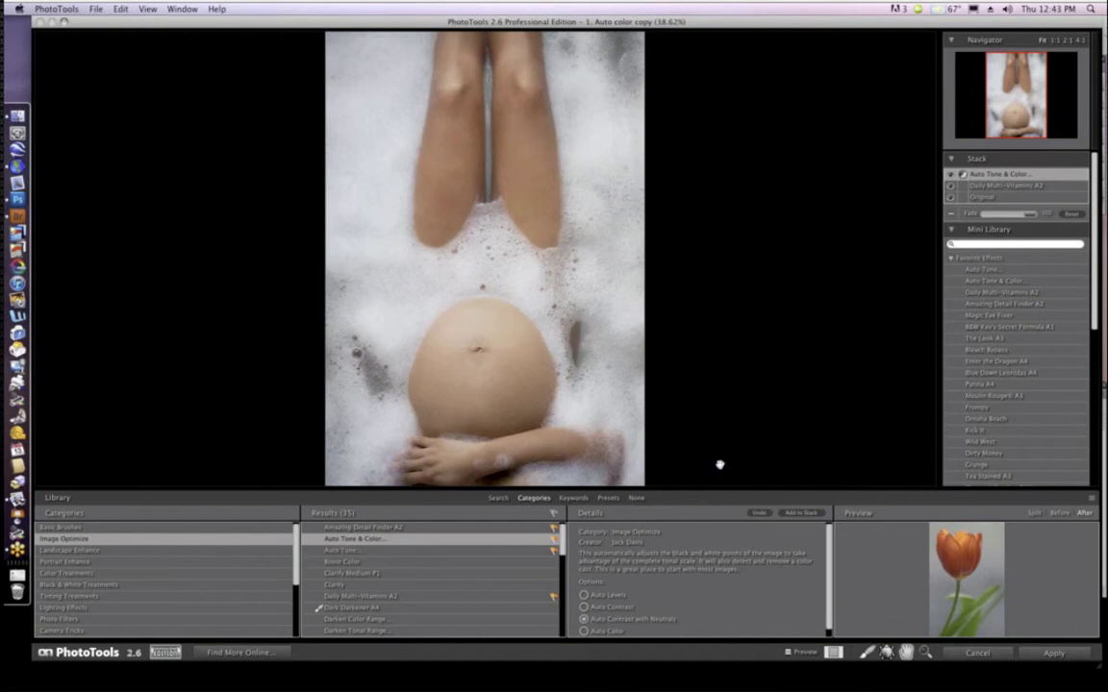
click(787, 653)
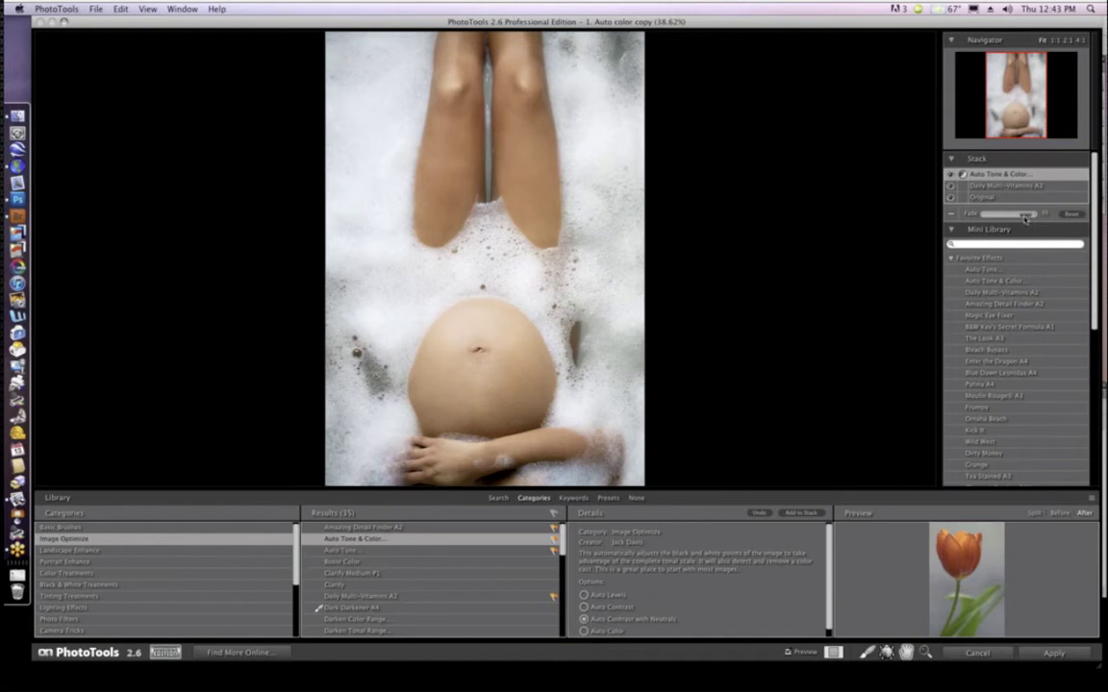
- Hide the Library, compare with Preview off and on, then cancel PhotoTools without applying
click(637, 498)
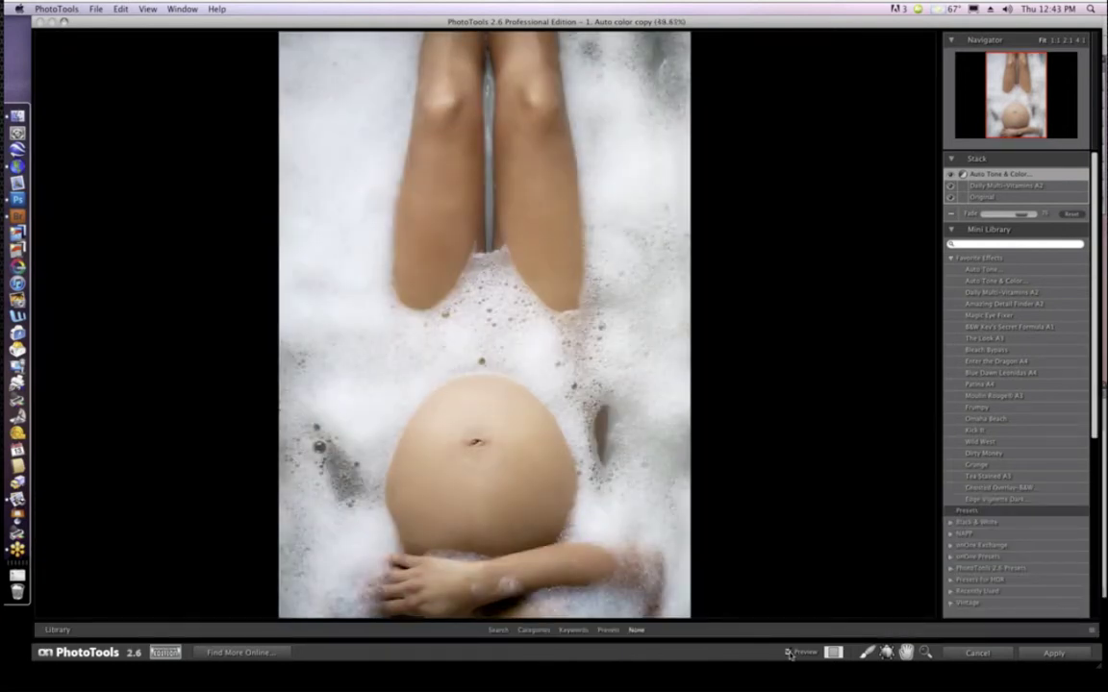
click(789, 653)
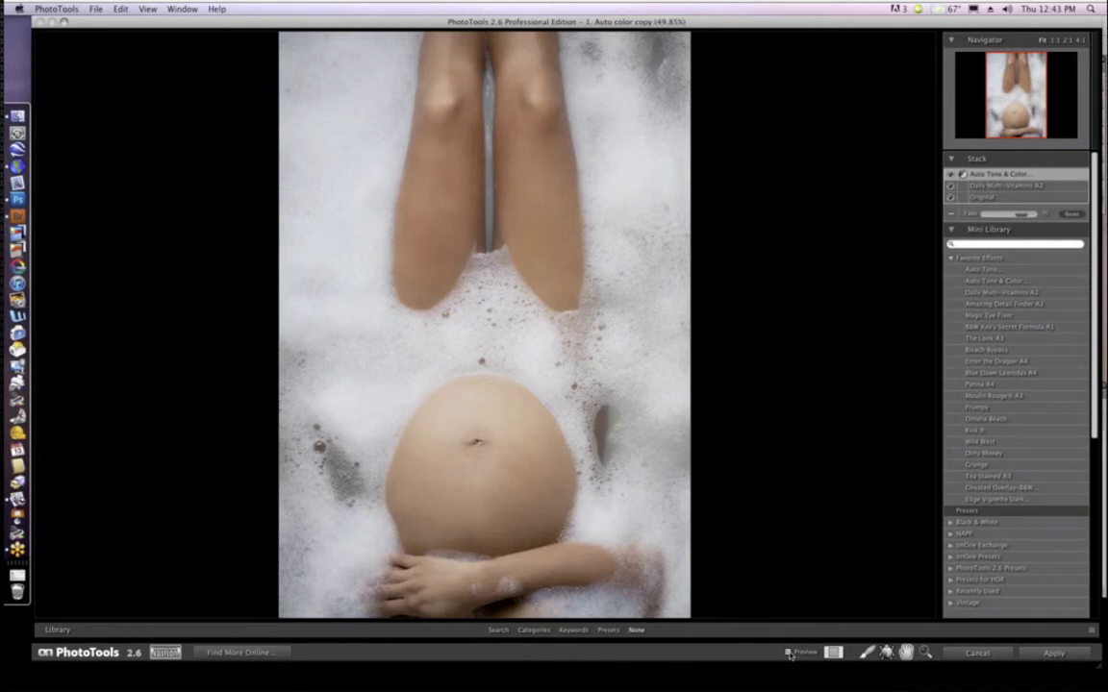
click(789, 653)
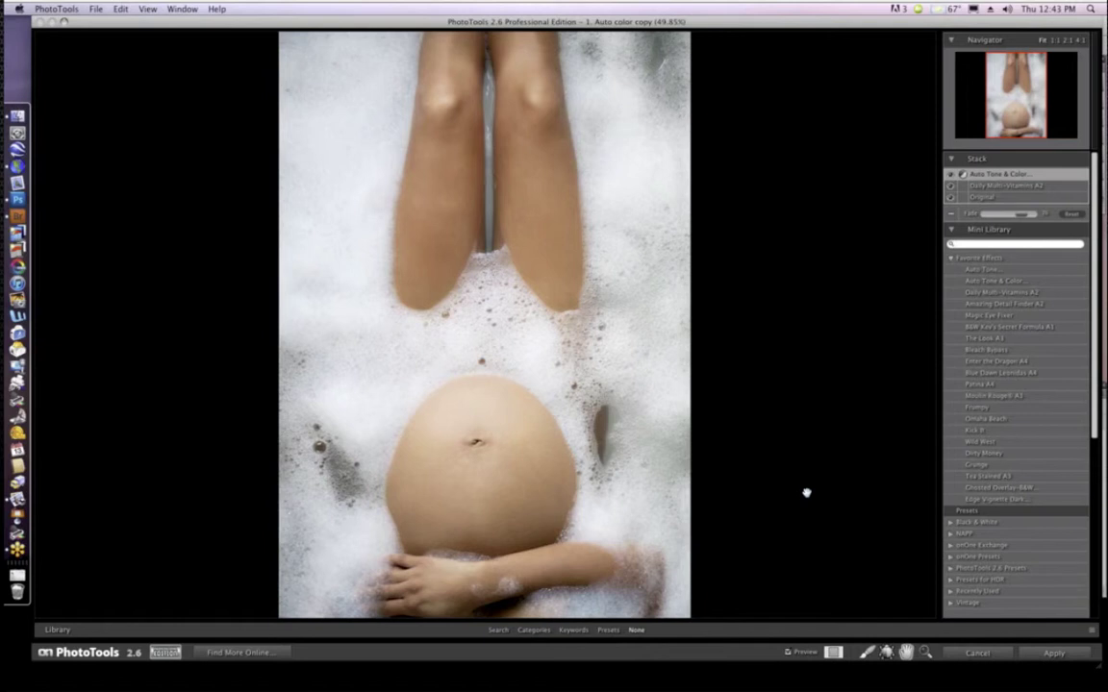
click(991, 655)
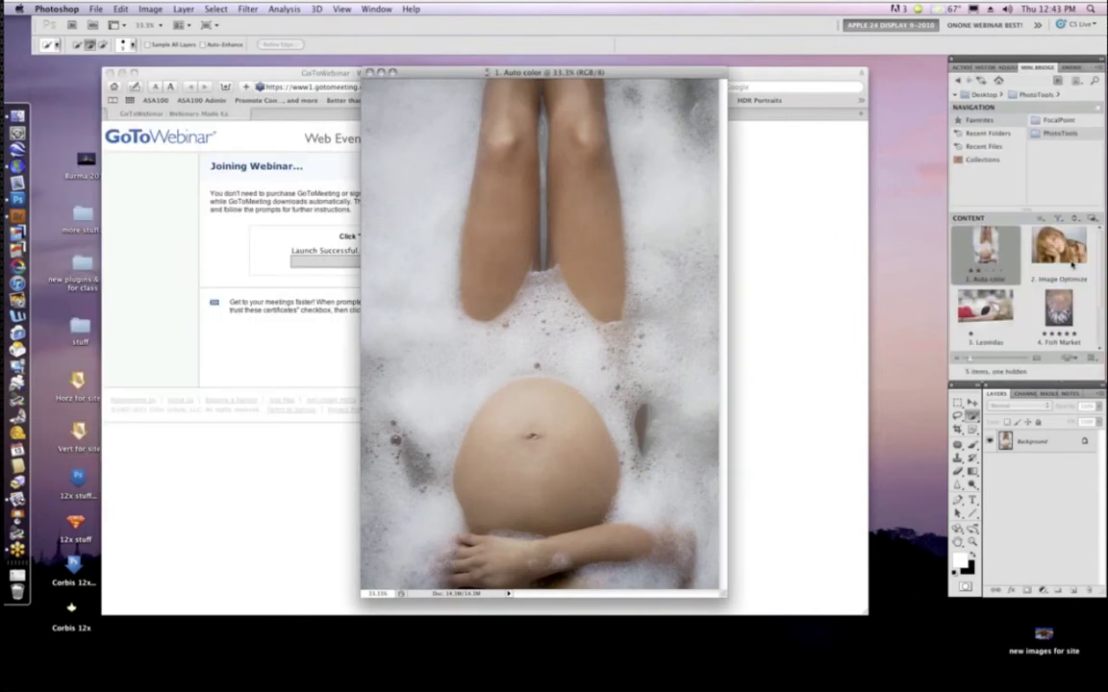
- Open '2. Image Optimize' from Mini Bridge in a floating 50% window and show the onOne panel
double_click(1071, 263)
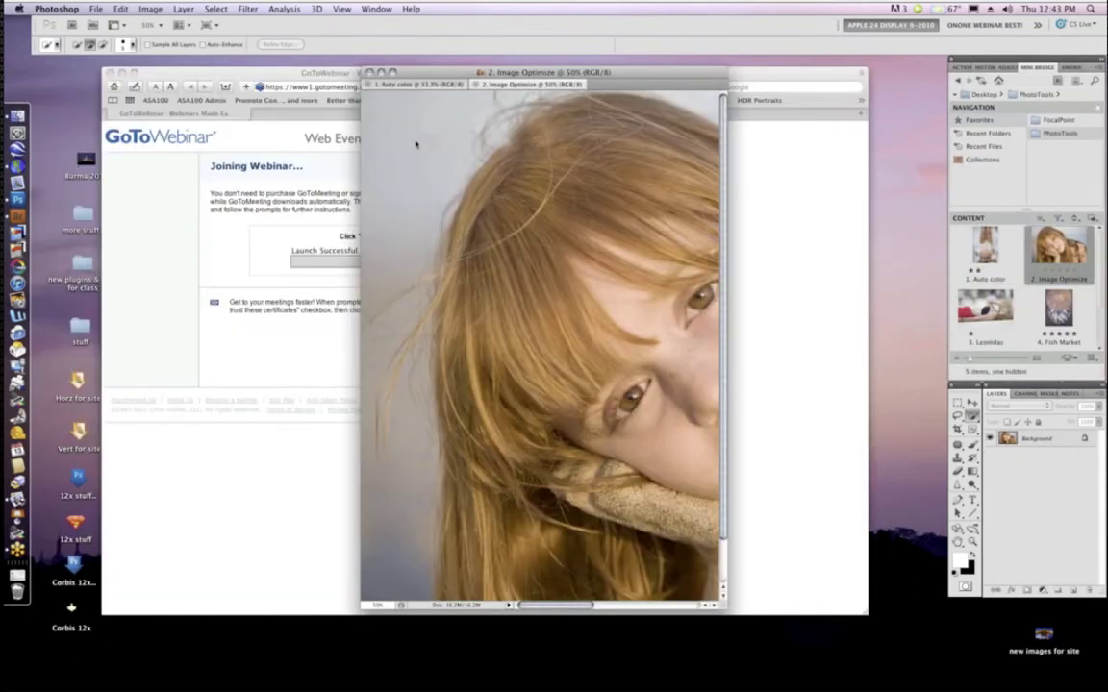
drag(416, 143, 393, 74)
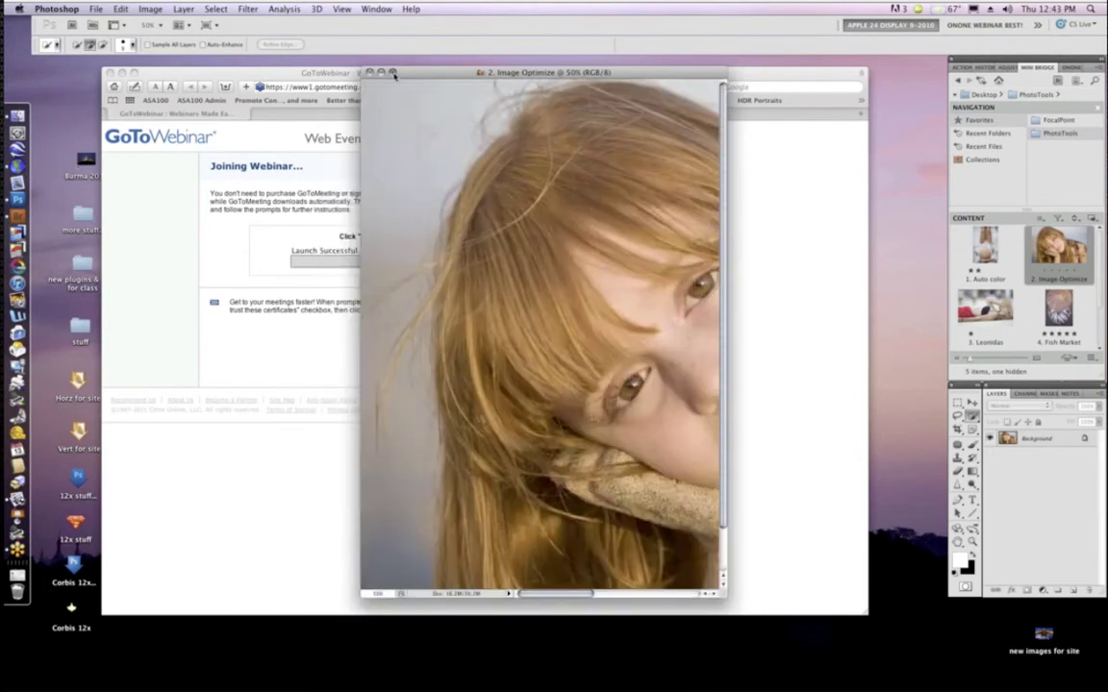
click(392, 73)
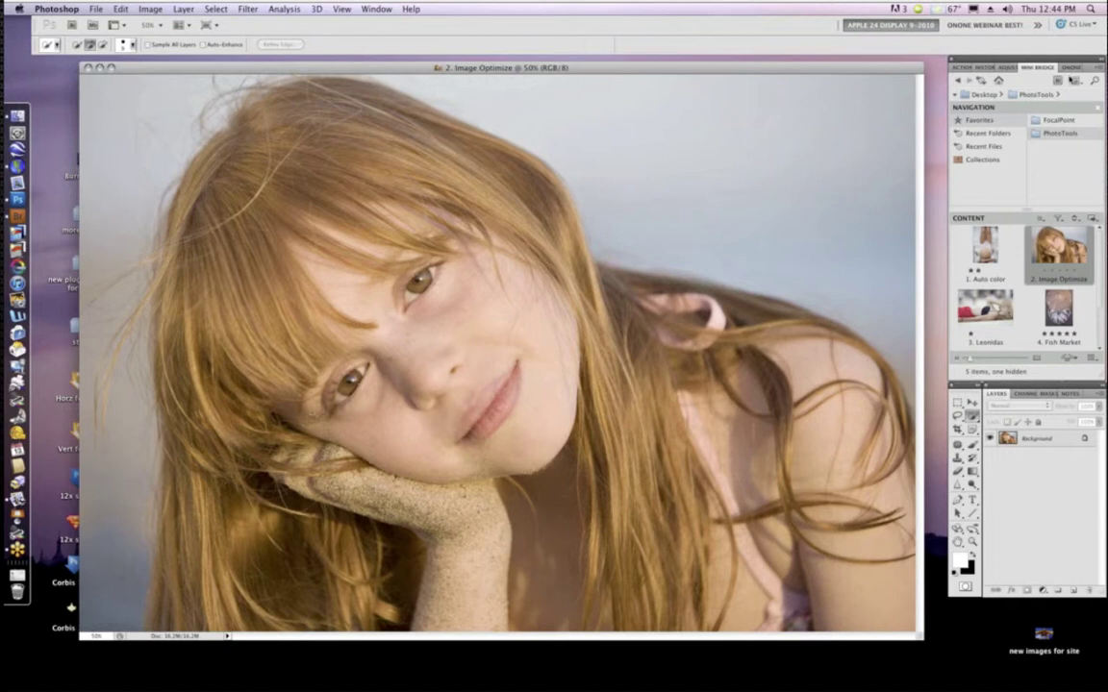
click(1068, 67)
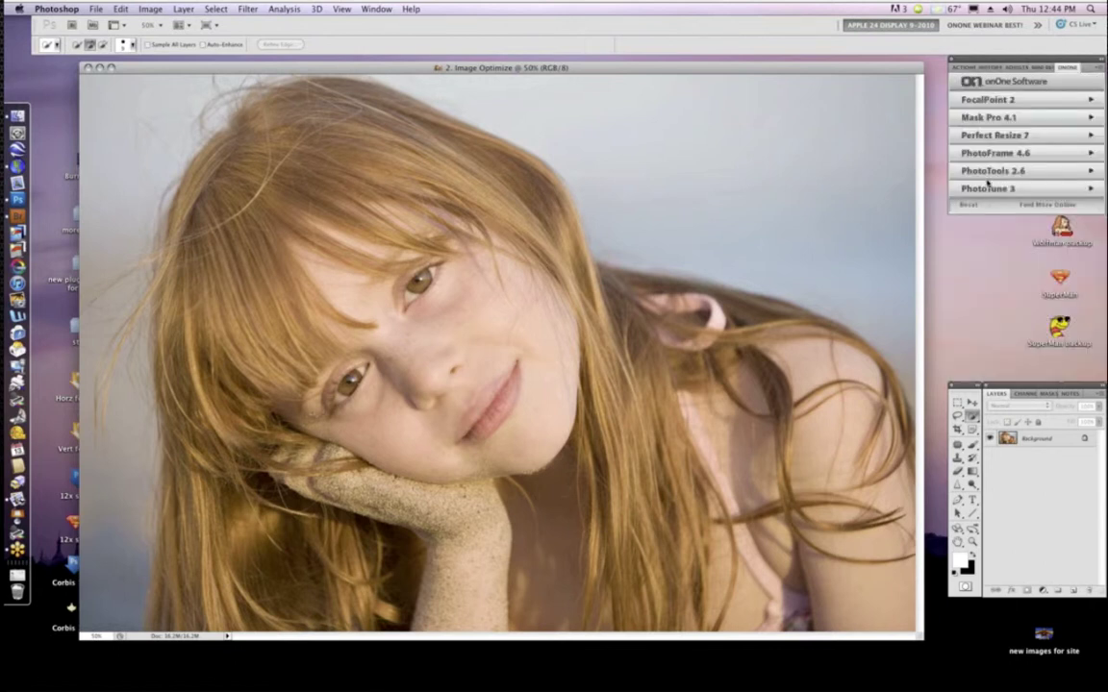
- Launch PhotoTools 2.6 on the girl photo and stack Auto Tone & Color using the Auto Color option
click(988, 172)
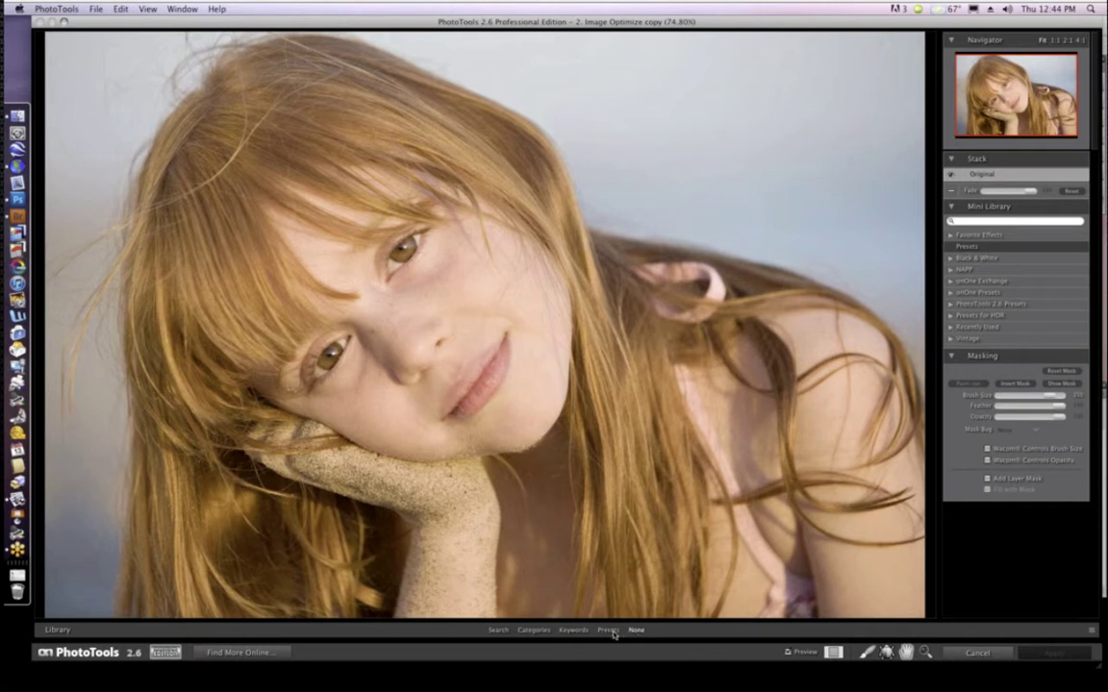
click(539, 634)
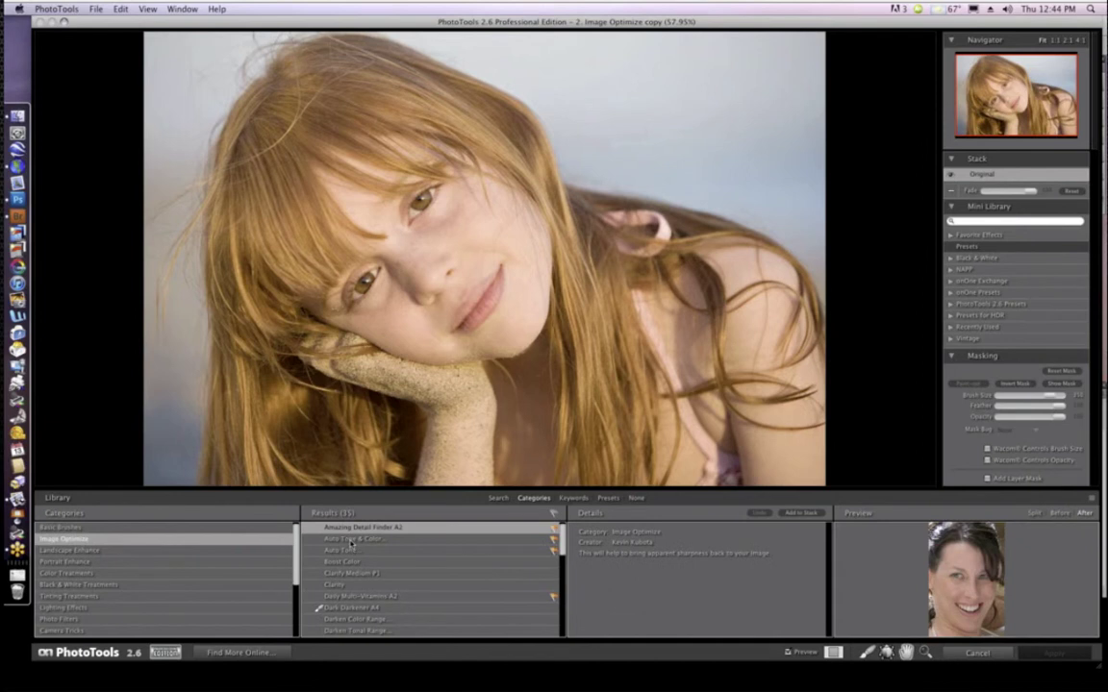
click(352, 541)
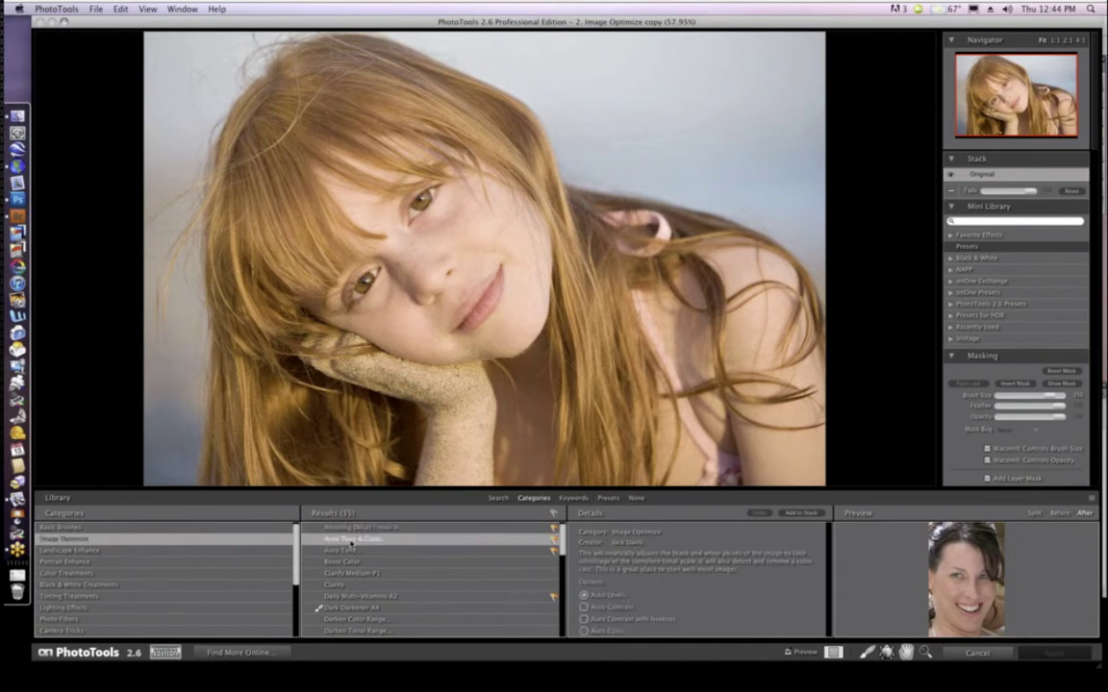
click(584, 631)
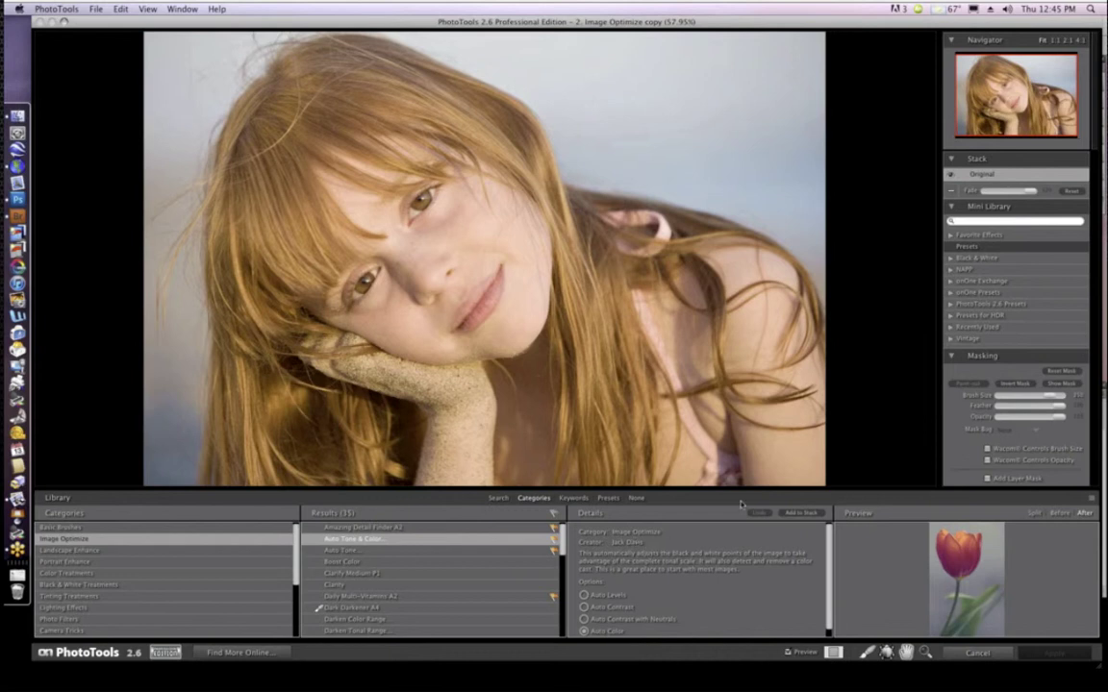
click(804, 514)
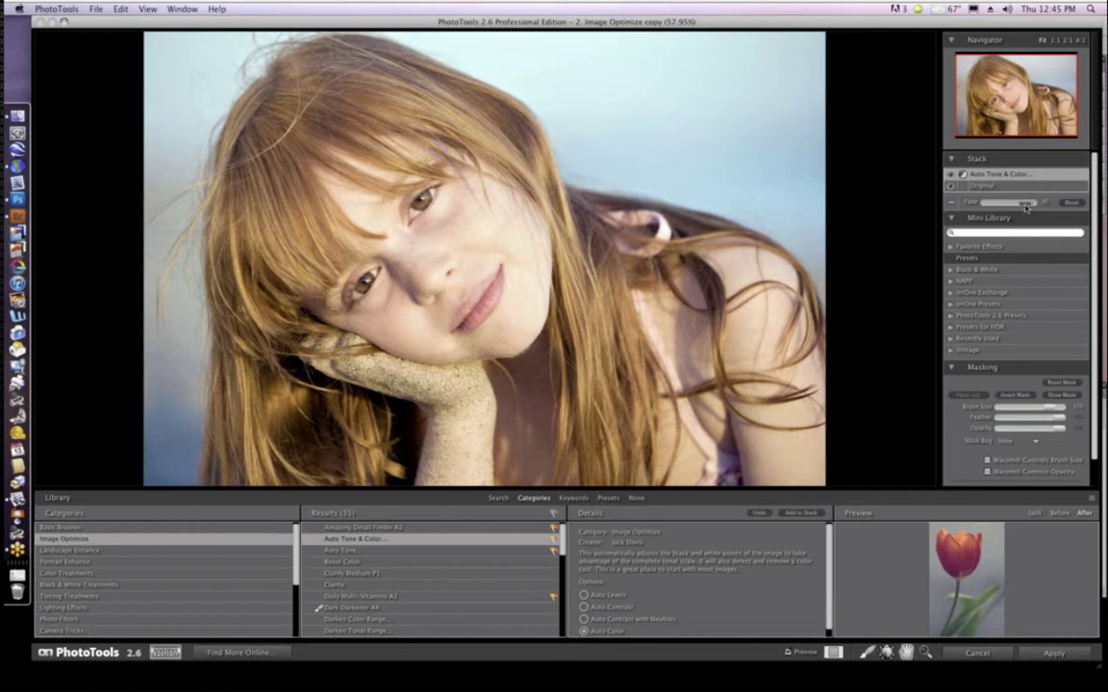
- Fade the Auto Tone & Color layer slightly, comparing it to the original with Preview three times
drag(1026, 206, 1013, 209)
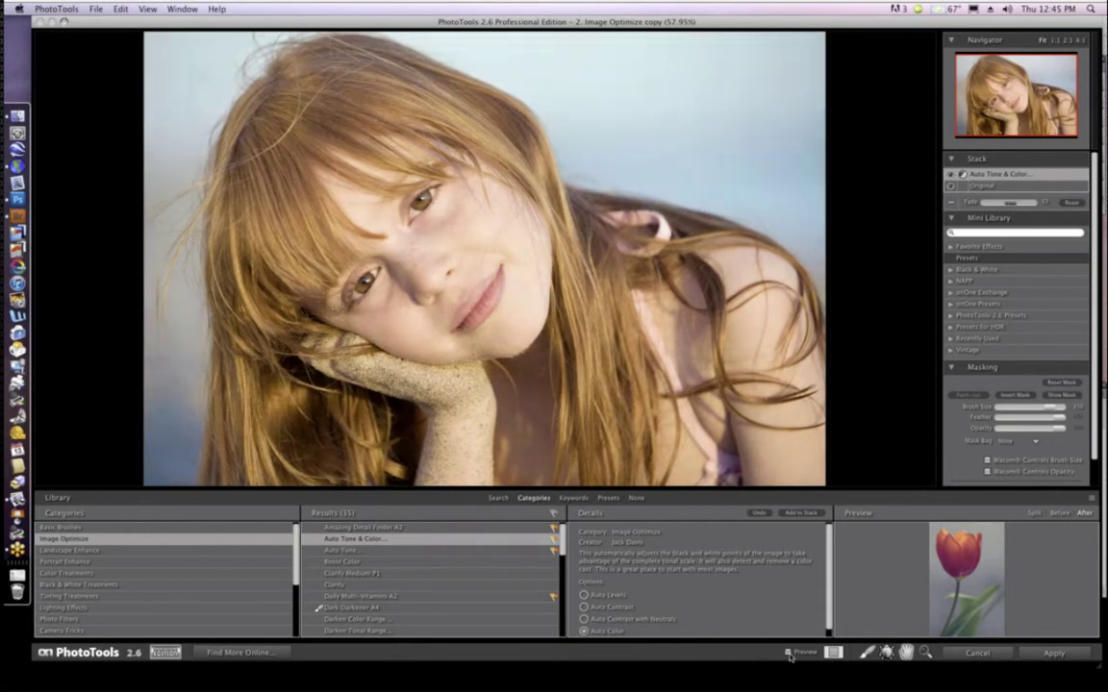
click(788, 654)
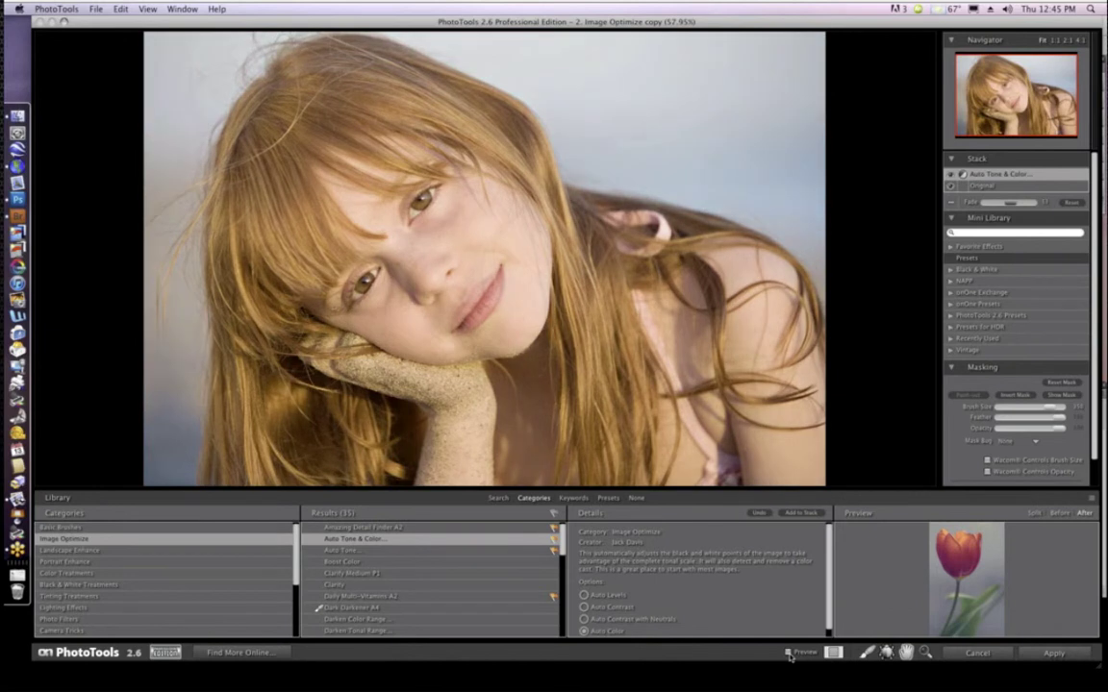
click(789, 655)
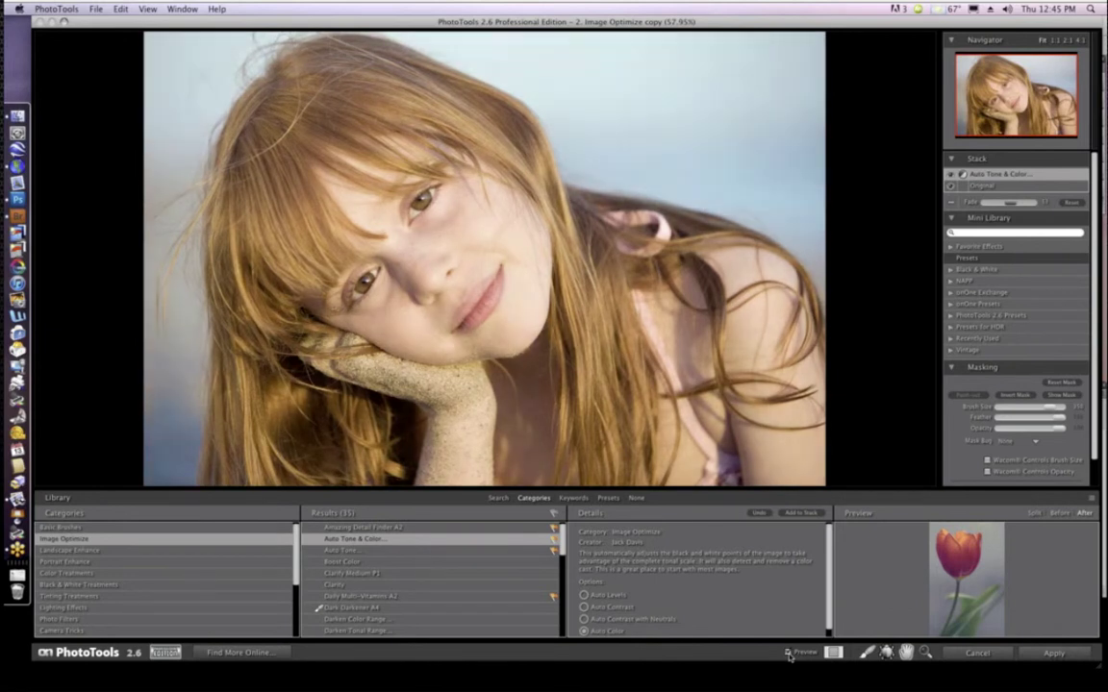
click(789, 655)
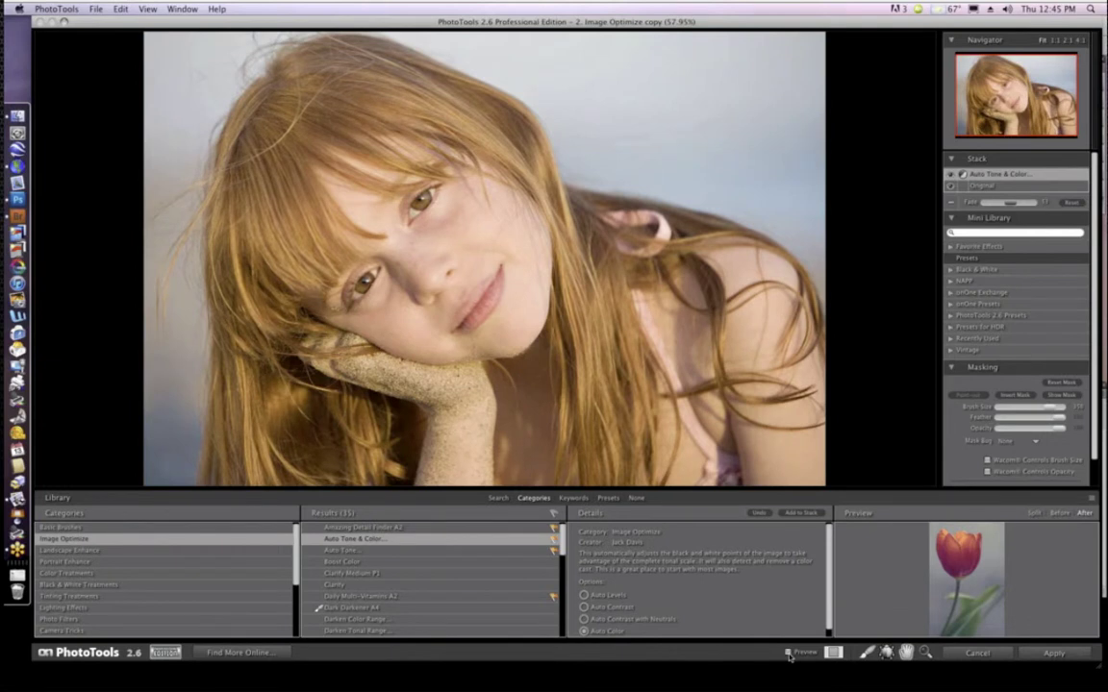
click(788, 655)
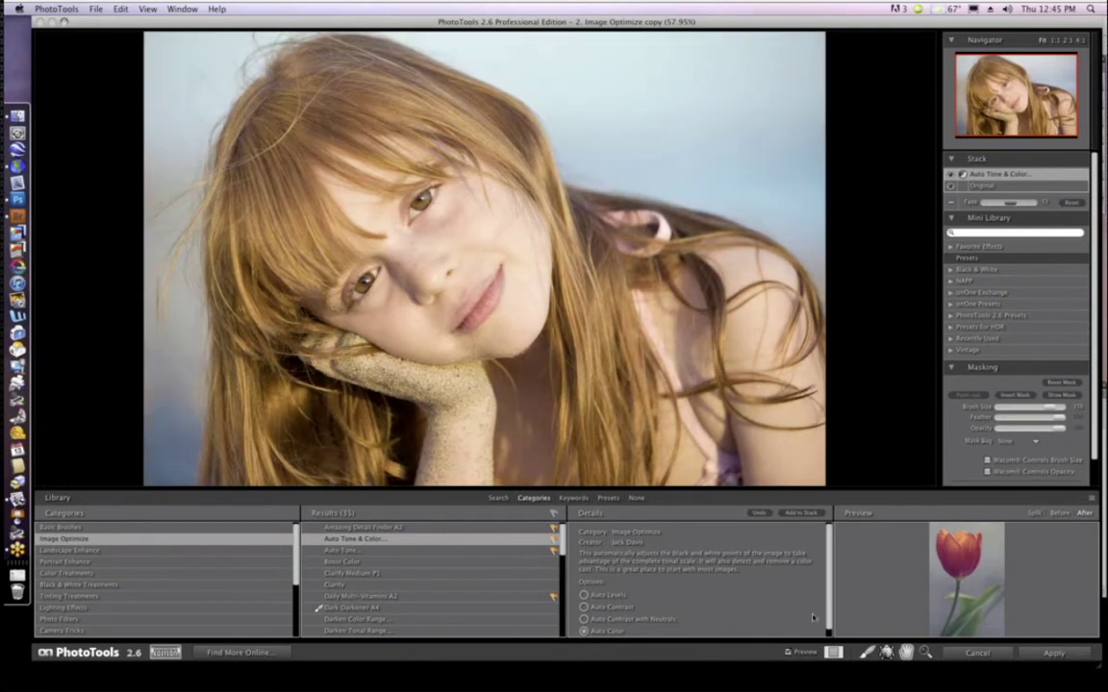
click(789, 654)
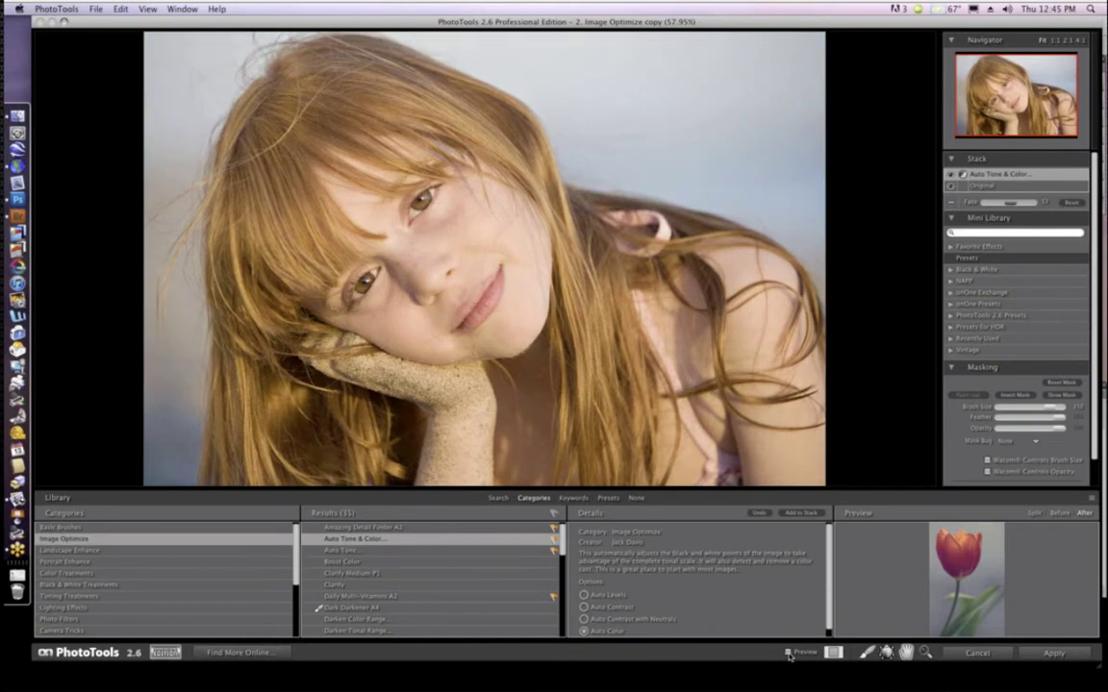
click(788, 655)
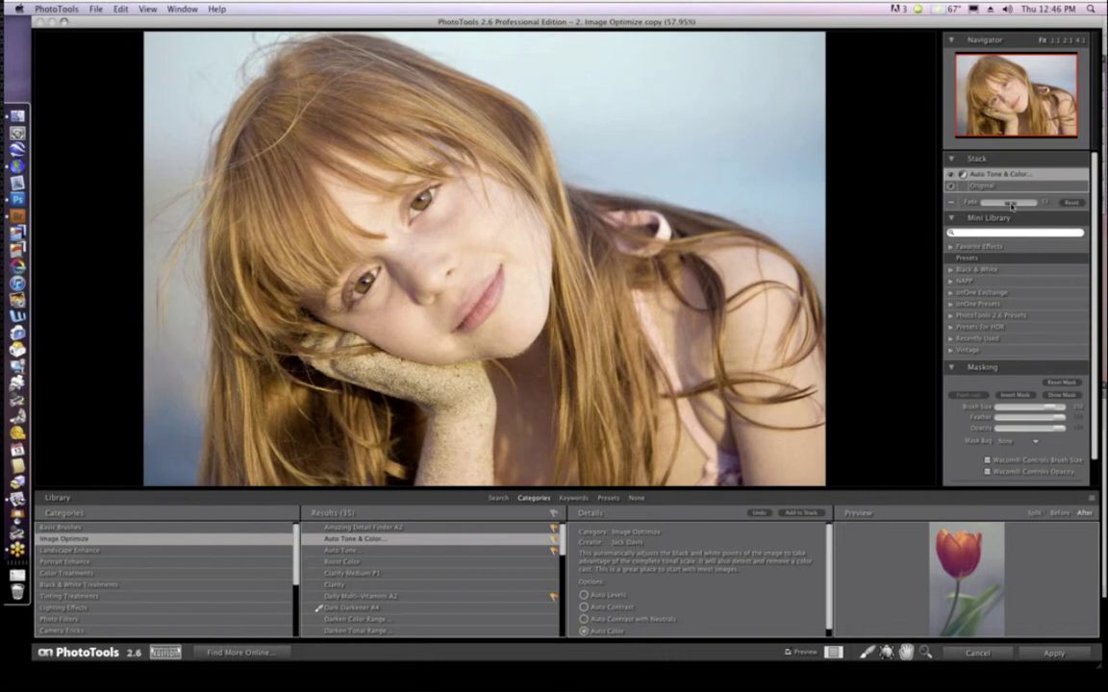
- Layer Daily Multi-Vitamins A2 over Auto Tone & Color and compare it with Preview off and on
click(385, 598)
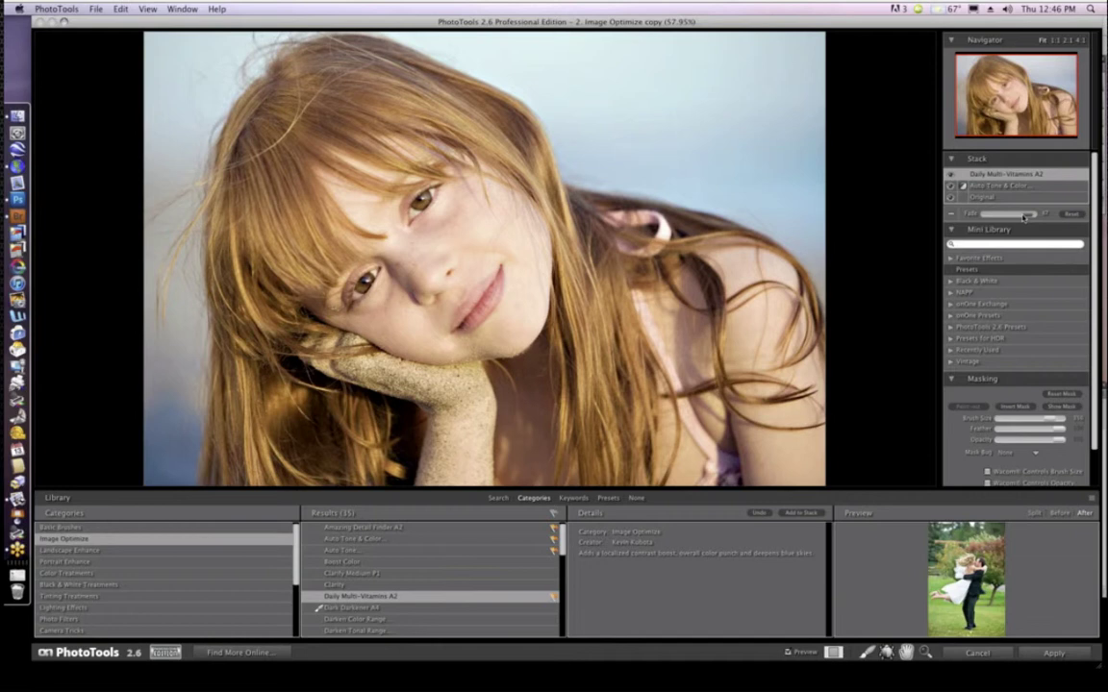
click(950, 176)
click(787, 654)
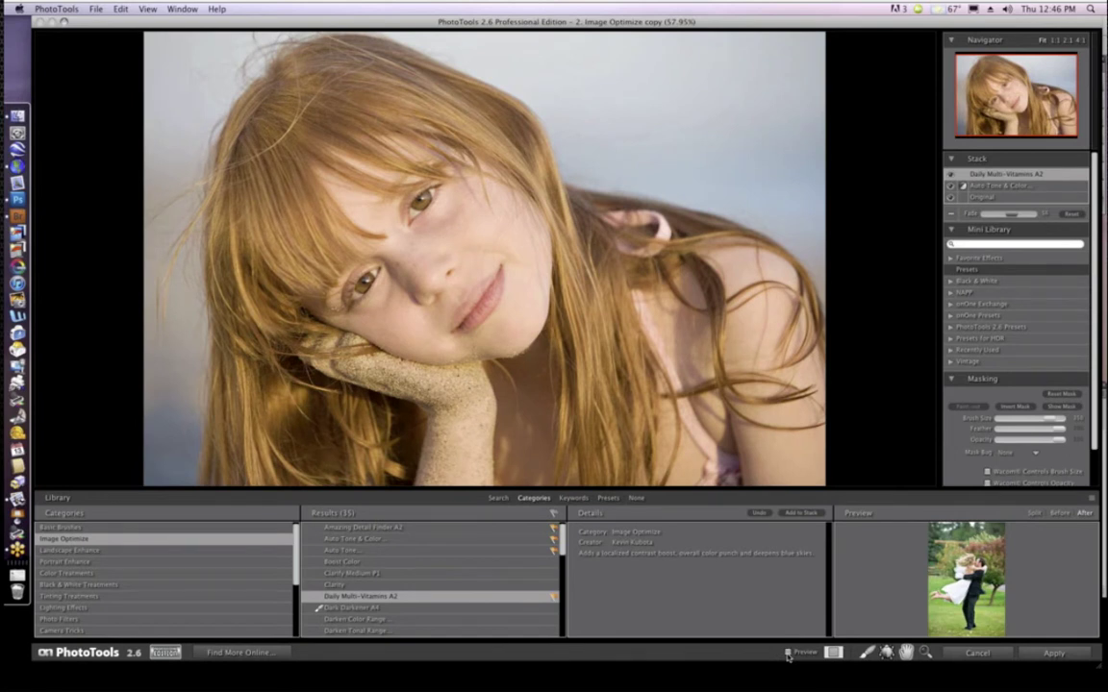
click(787, 654)
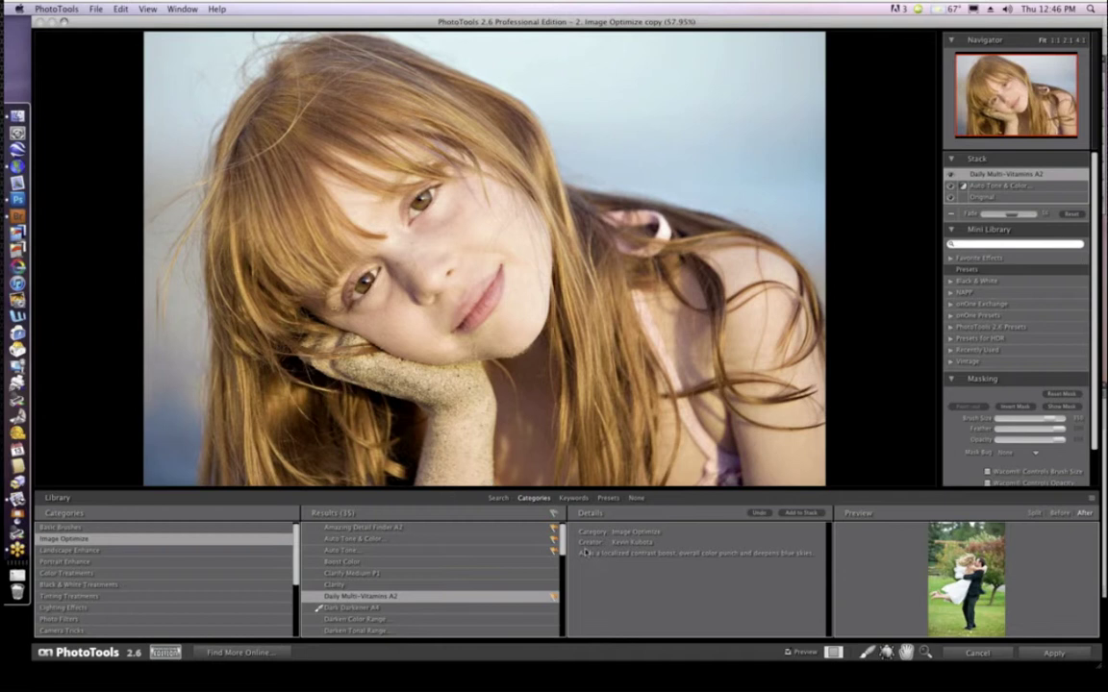
drag(564, 539, 561, 602)
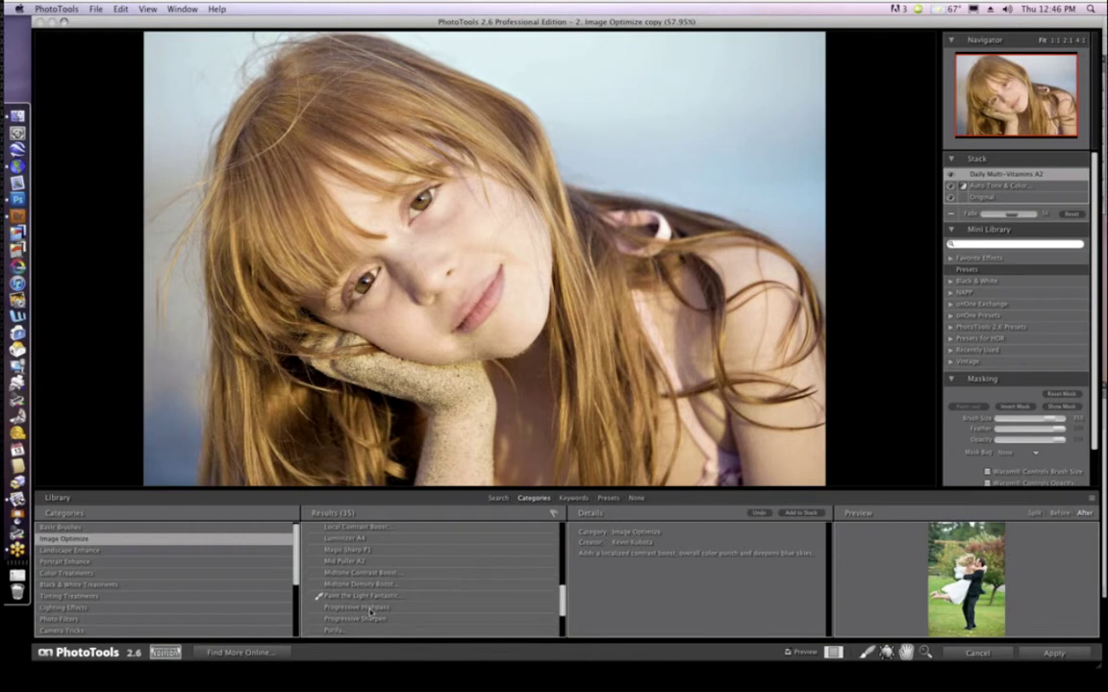
click(370, 608)
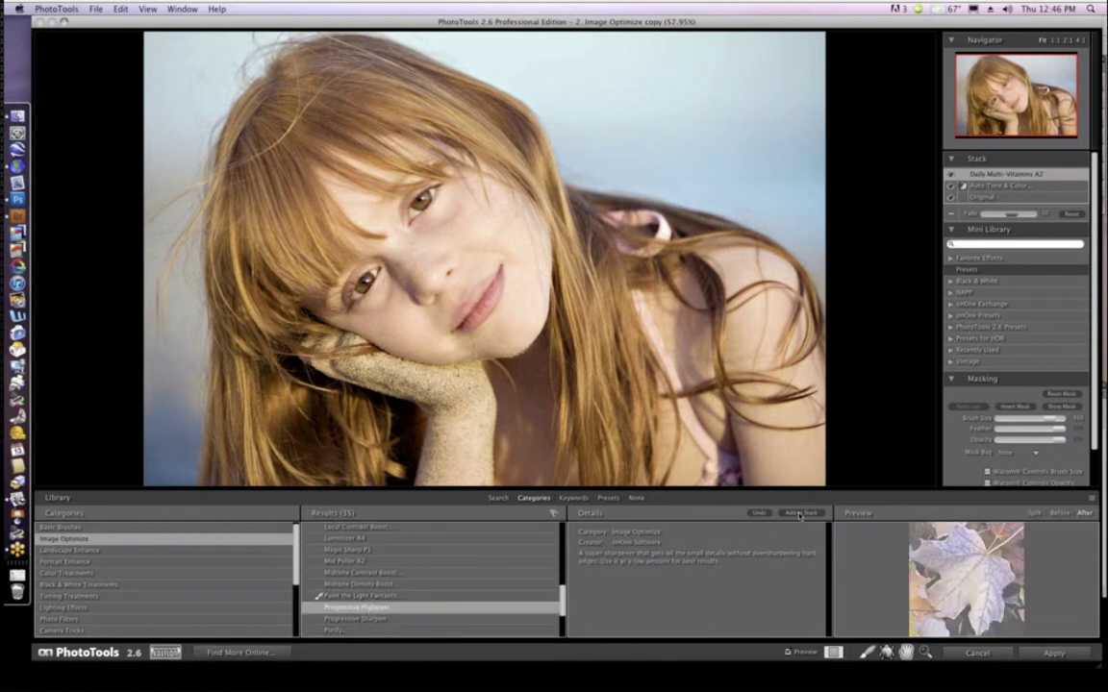
- Add Progressive Highpass sharpening with its fade slightly lowered, then hide the effects Library
click(799, 514)
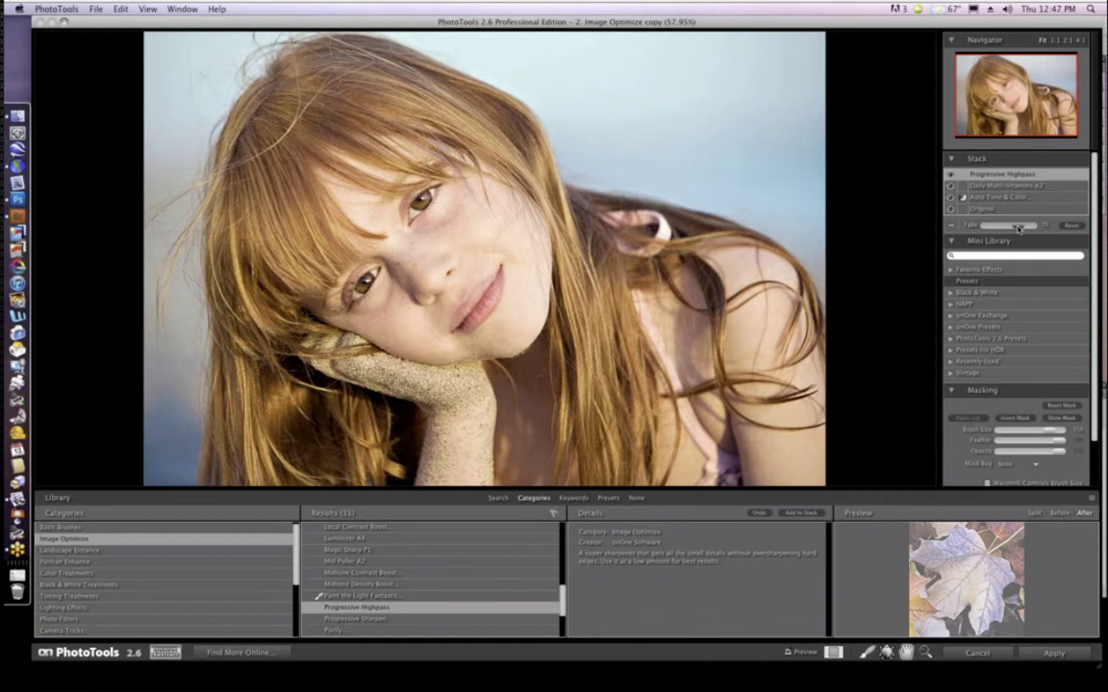
drag(1019, 228, 1011, 228)
click(637, 498)
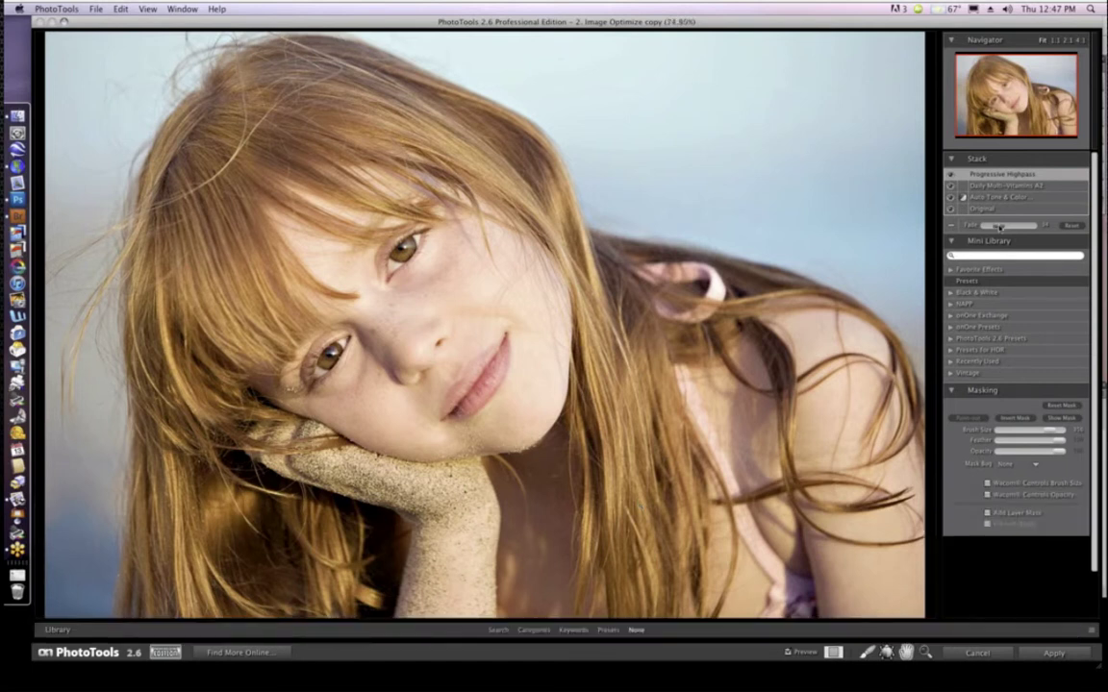
- Raise then reduce the Progressive Highpass fade, comparing the portrait with Preview off and on
drag(999, 226, 1033, 227)
drag(1034, 228, 1003, 231)
click(789, 654)
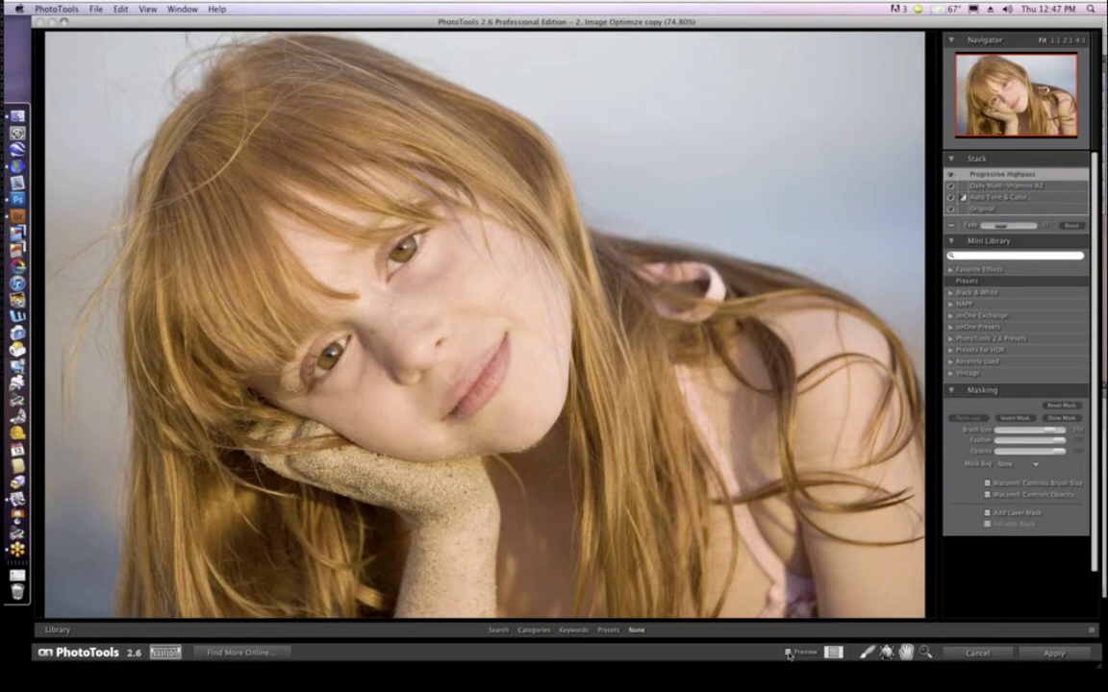
click(789, 654)
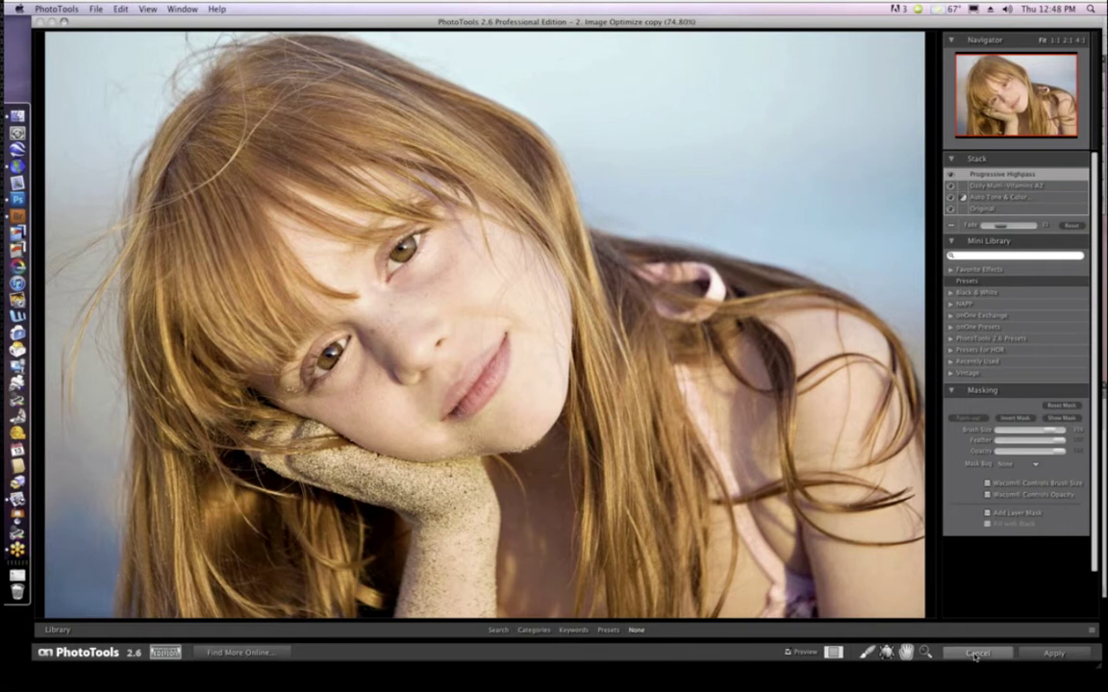
- Cancel the portrait edits and open the '3. Leonidas' beach photo in PhotoTools 2.6
click(976, 654)
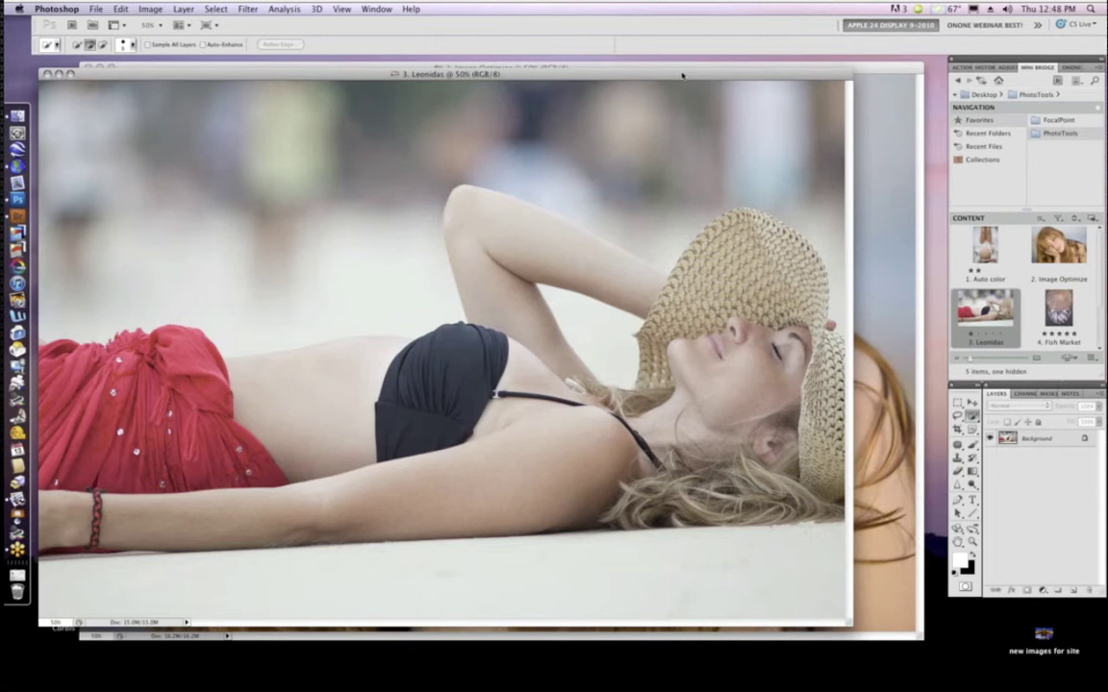
mouse_move(682, 75)
mouse_down()
mouse_move(583, 241)
mouse_move(662, 75)
mouse_up()
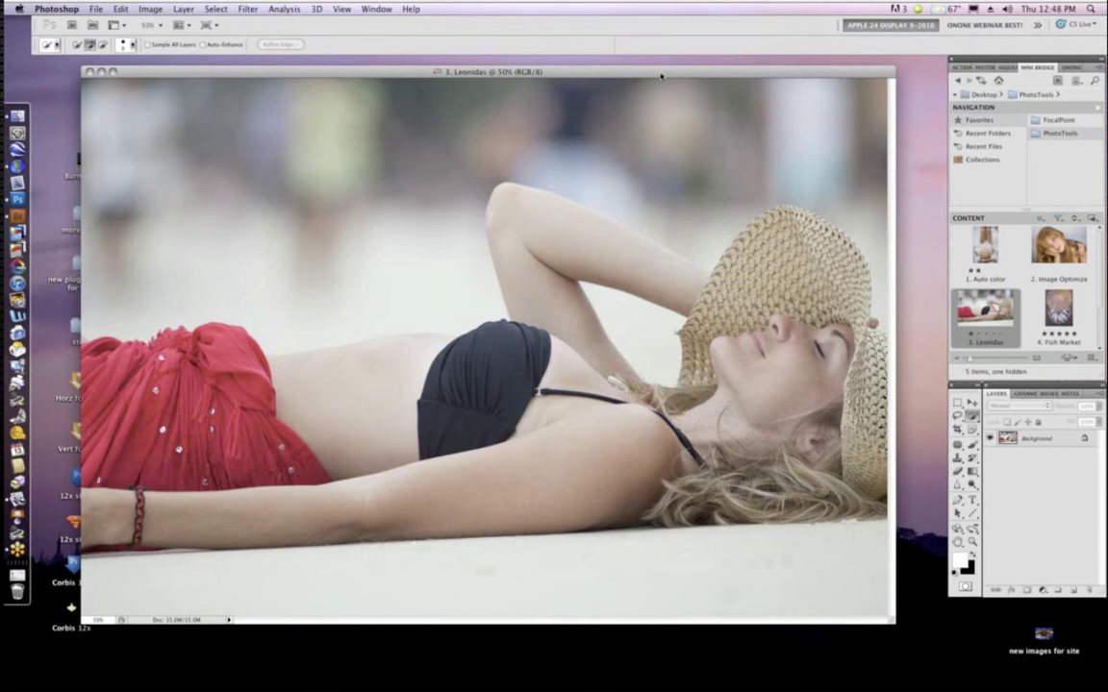
drag(662, 75, 662, 74)
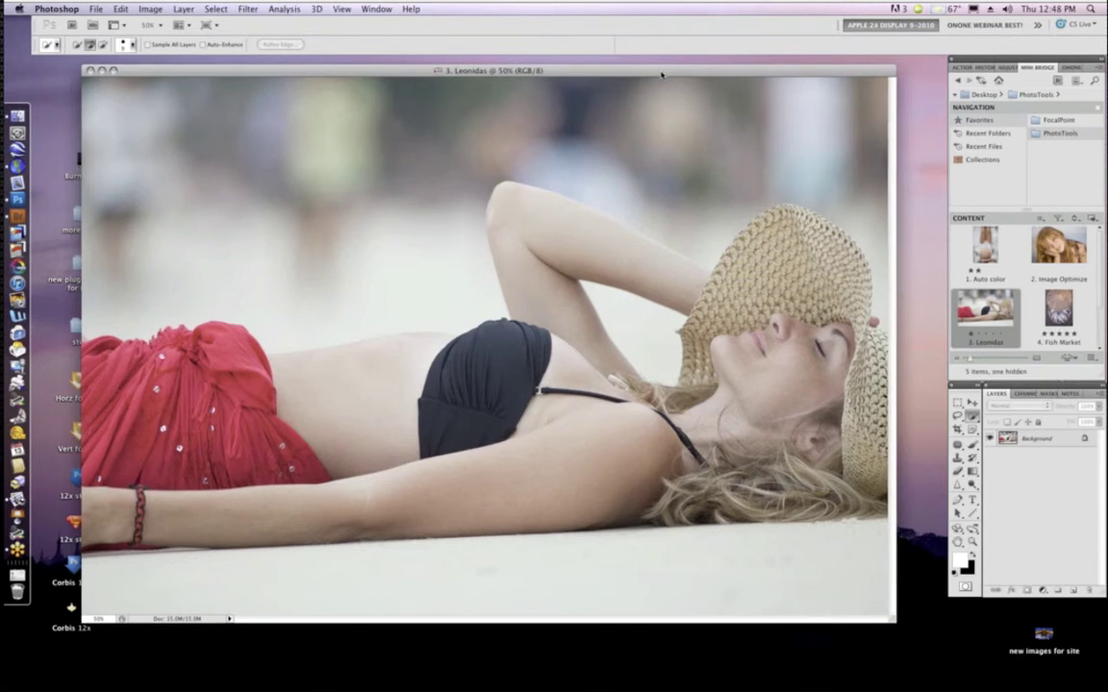
click(1068, 67)
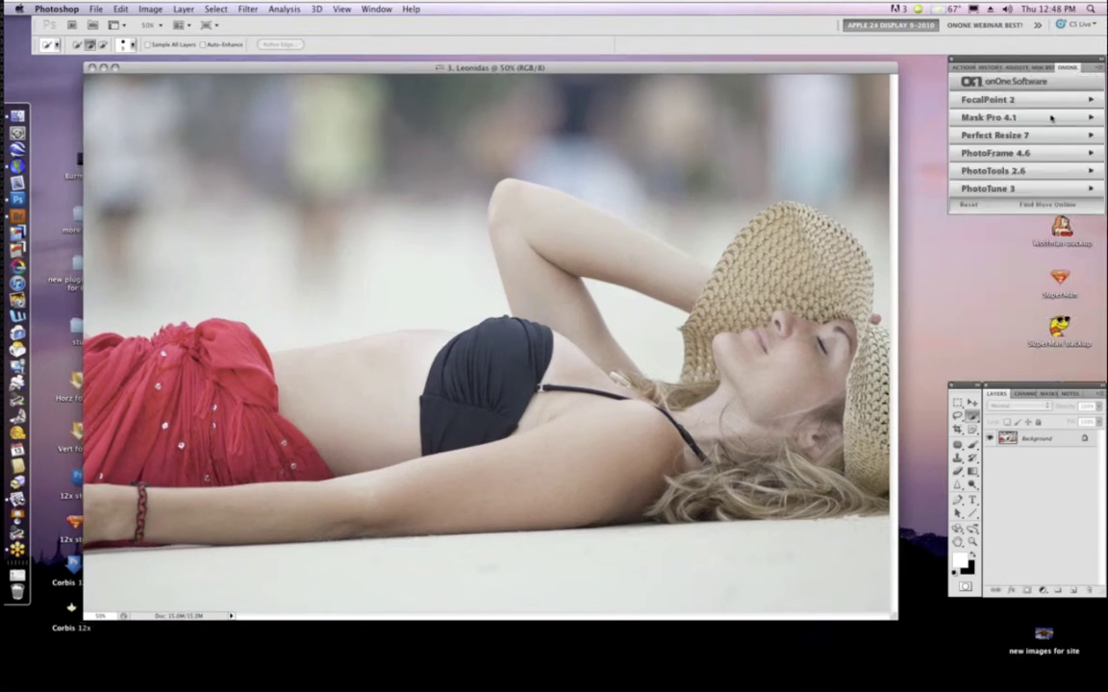
click(1001, 172)
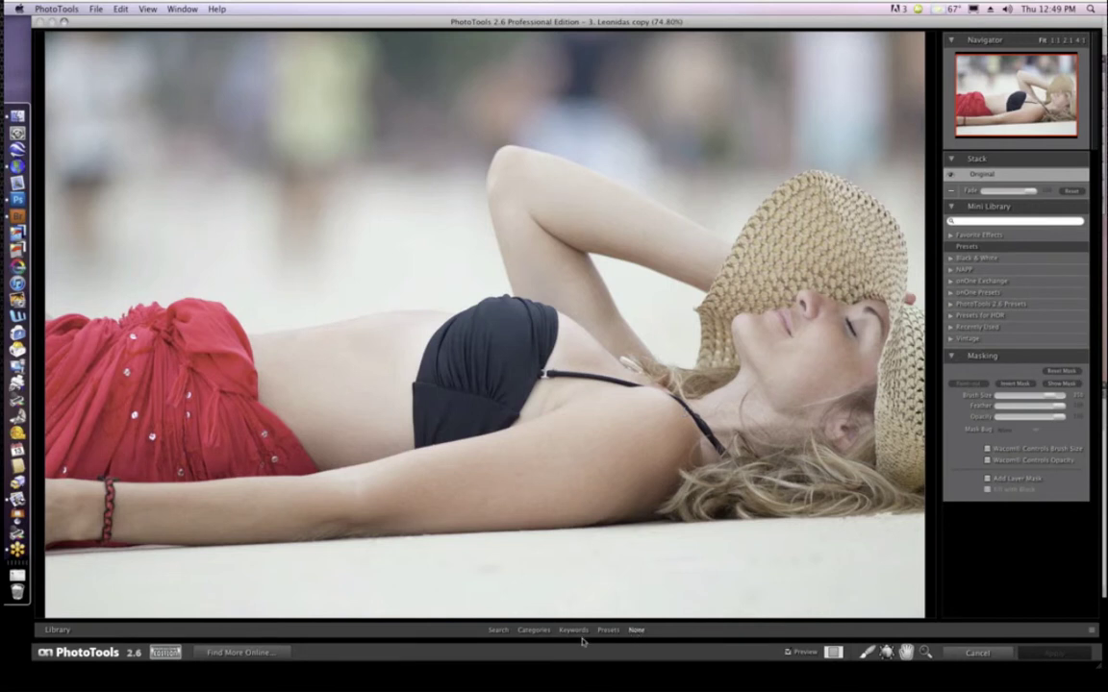
- Try the Holga Black & White preset from Camera Tricks' onOne Presets, then reset
click(532, 630)
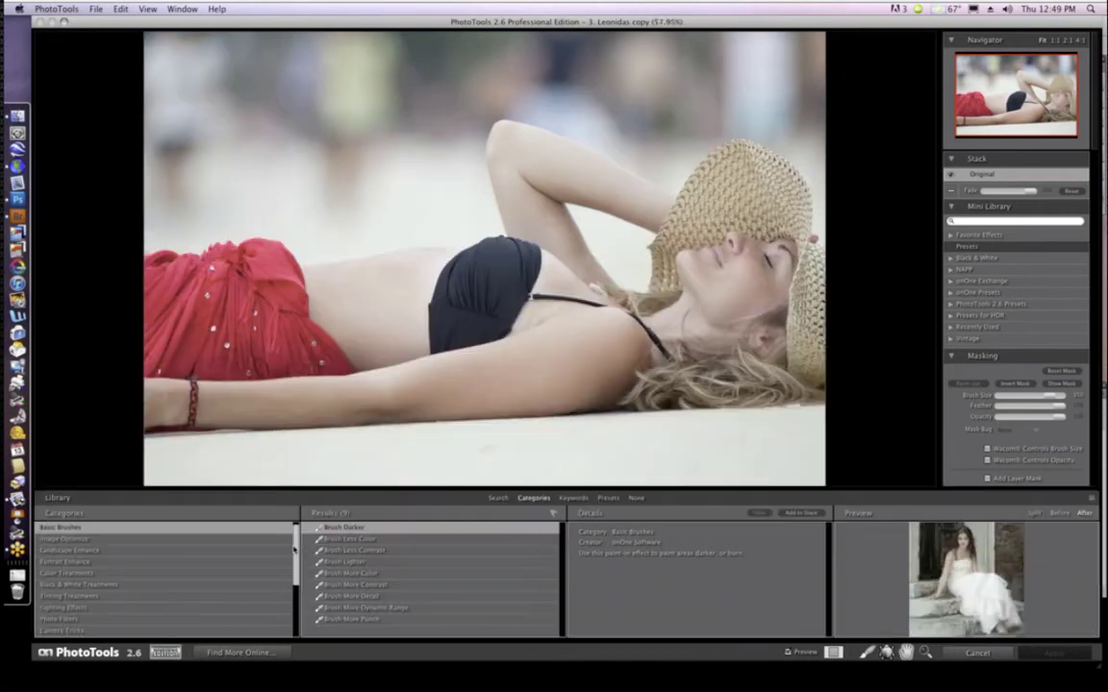
scroll(104, 574, down, 5)
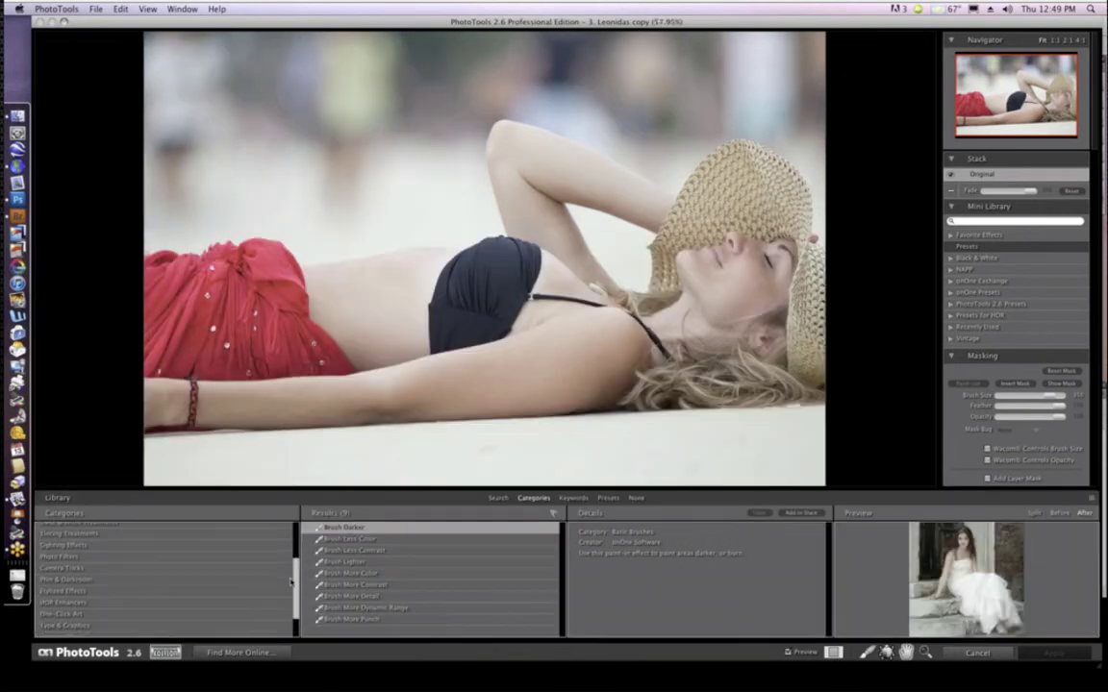
click(104, 570)
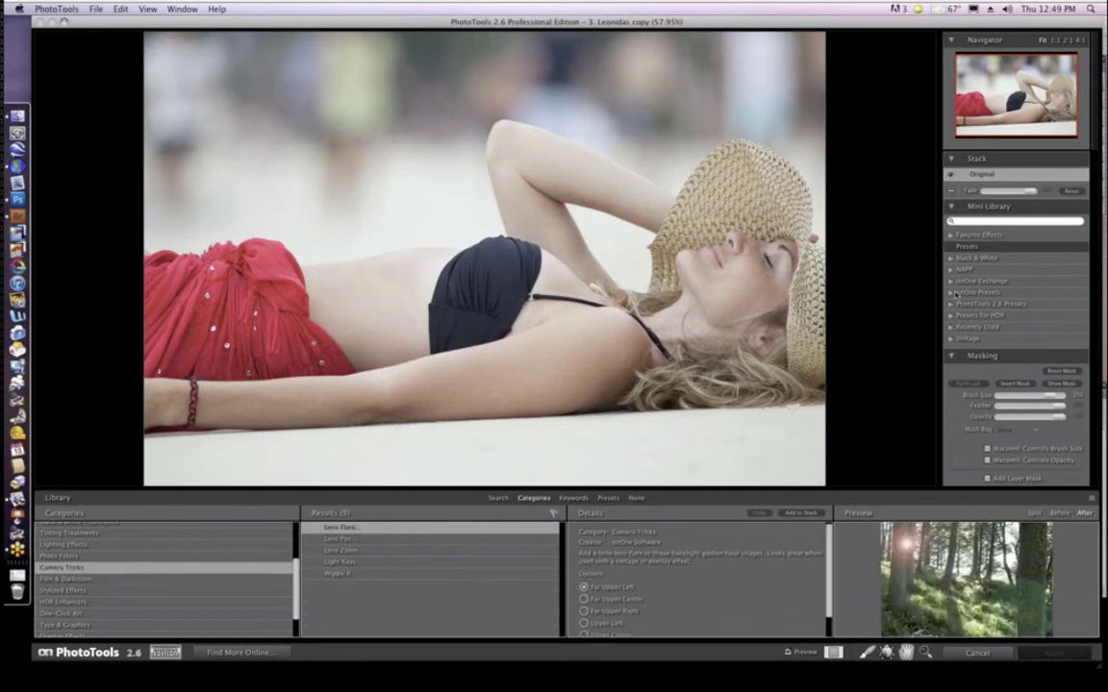
click(950, 292)
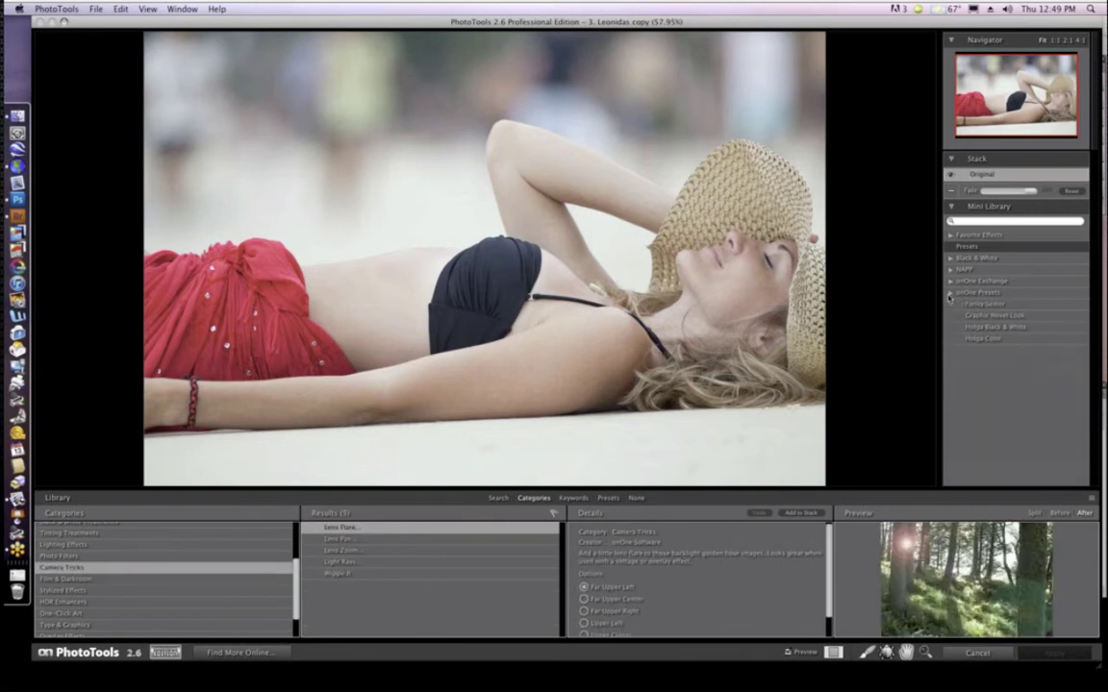
click(998, 326)
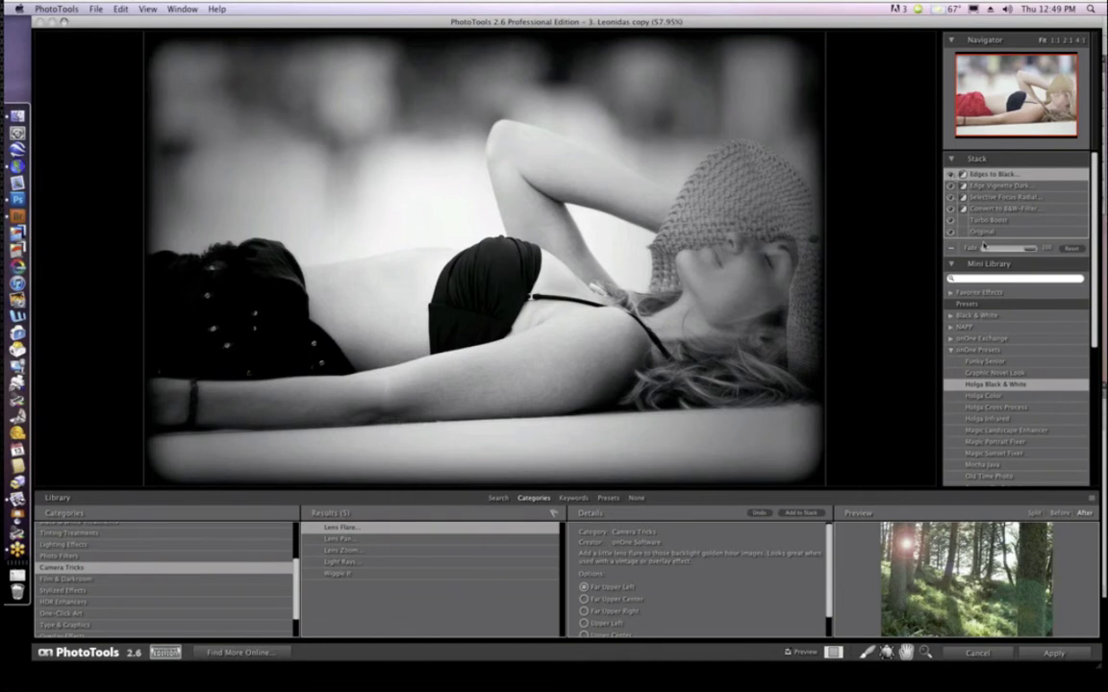
click(1071, 249)
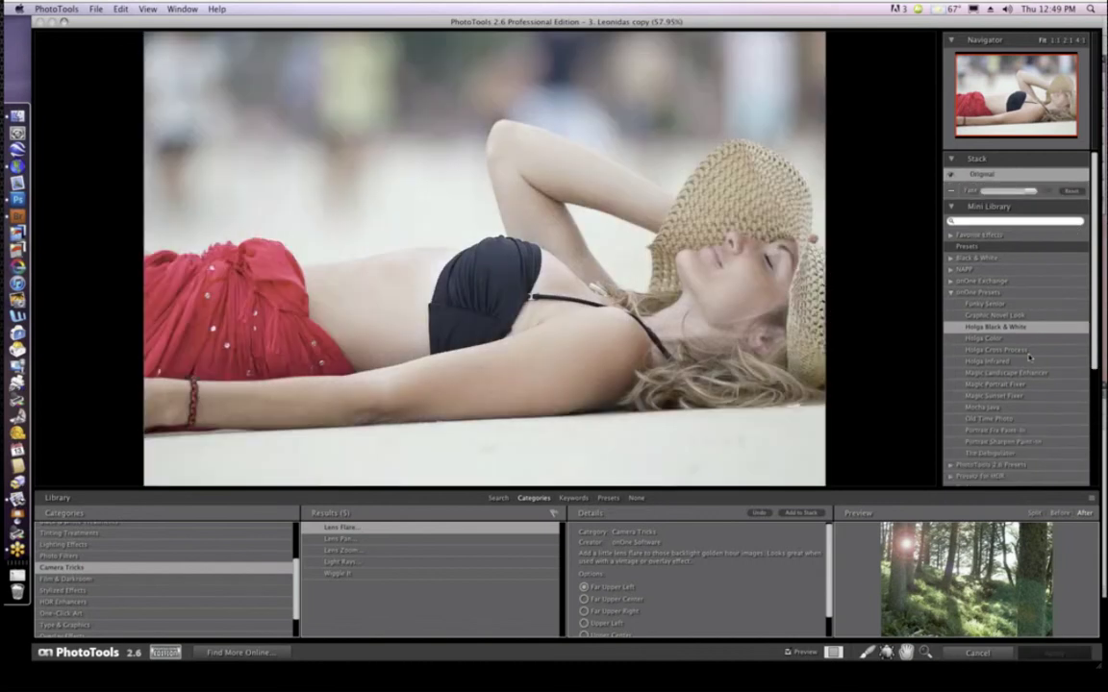
- Try the Old Time Photo and NAPP 1974 presets, resetting to the original after each
click(993, 420)
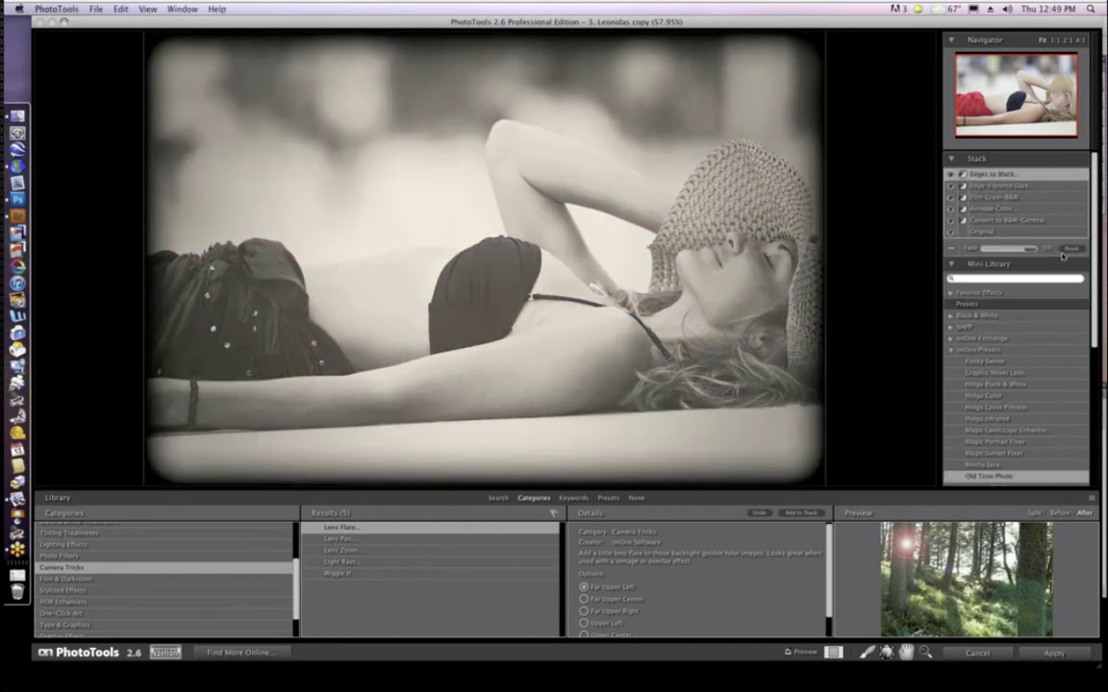
click(1071, 250)
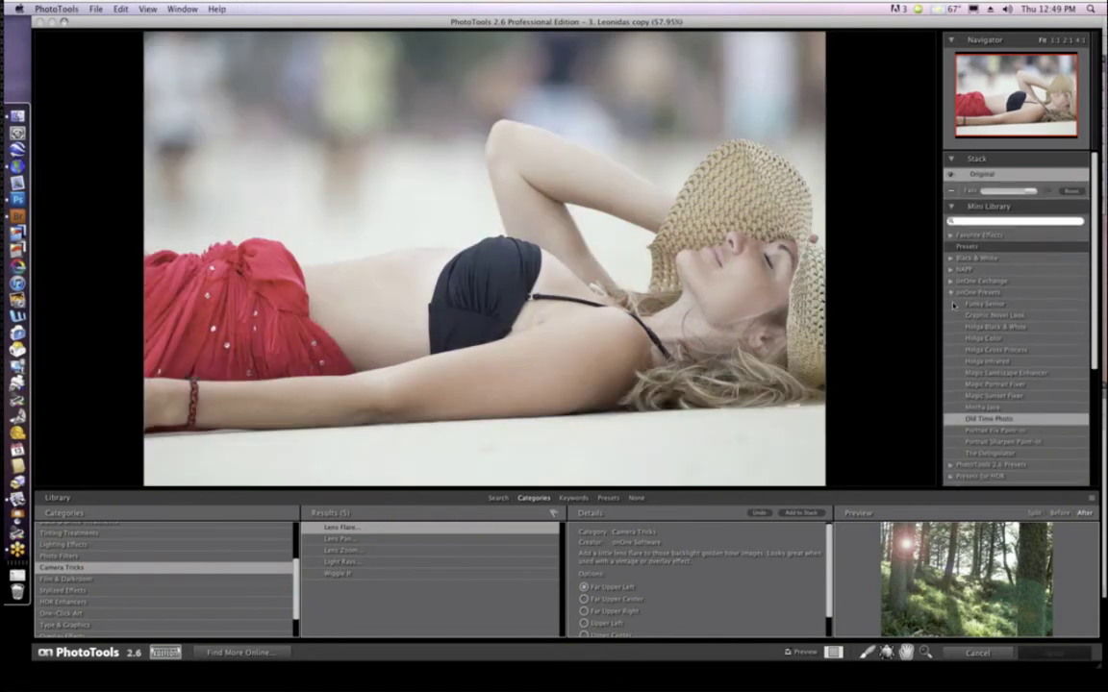
click(951, 293)
click(961, 271)
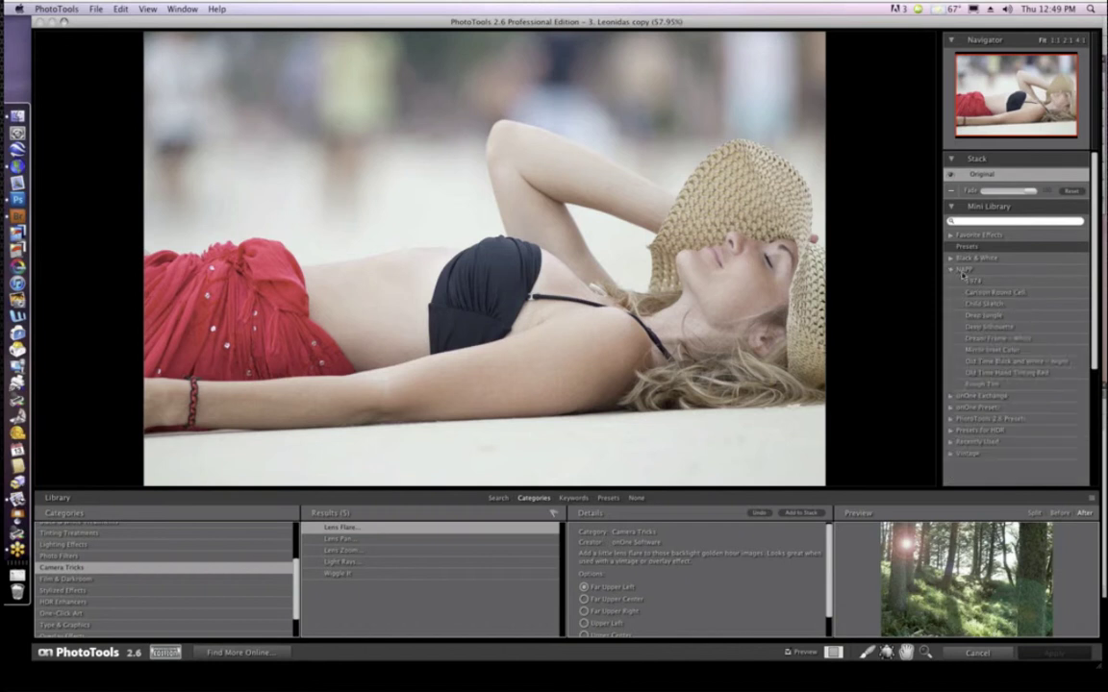
click(973, 280)
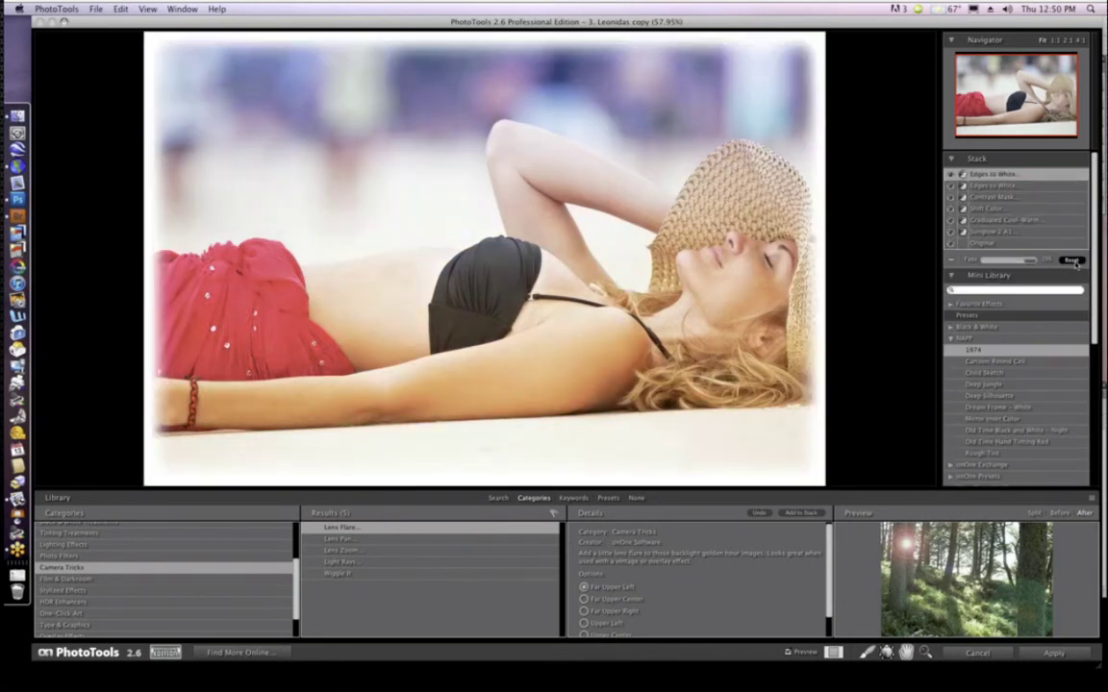
click(1073, 260)
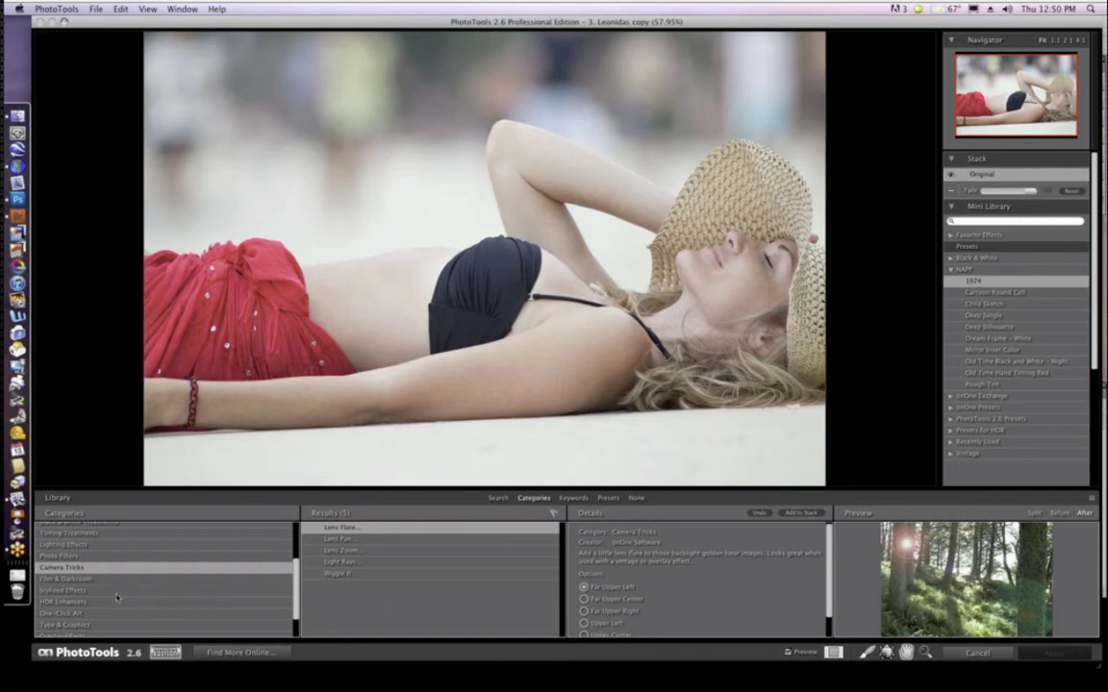
- Stack Stylized Effects' Blue Dawn Leonidas A4, fade it slightly, and hide the library
click(83, 591)
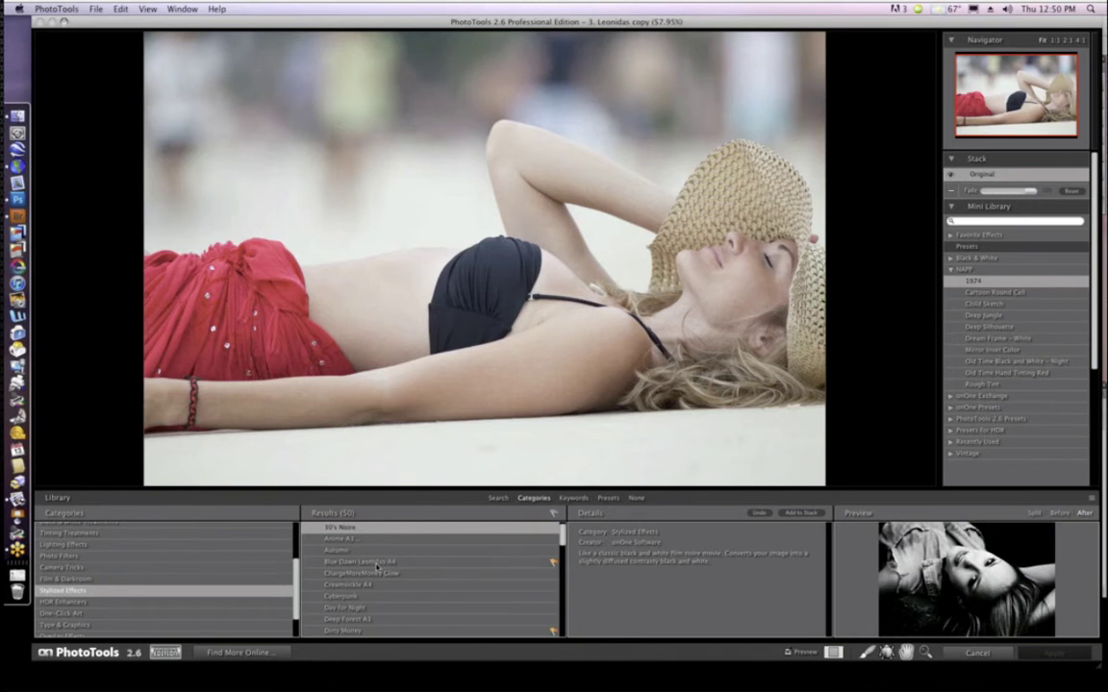
click(373, 567)
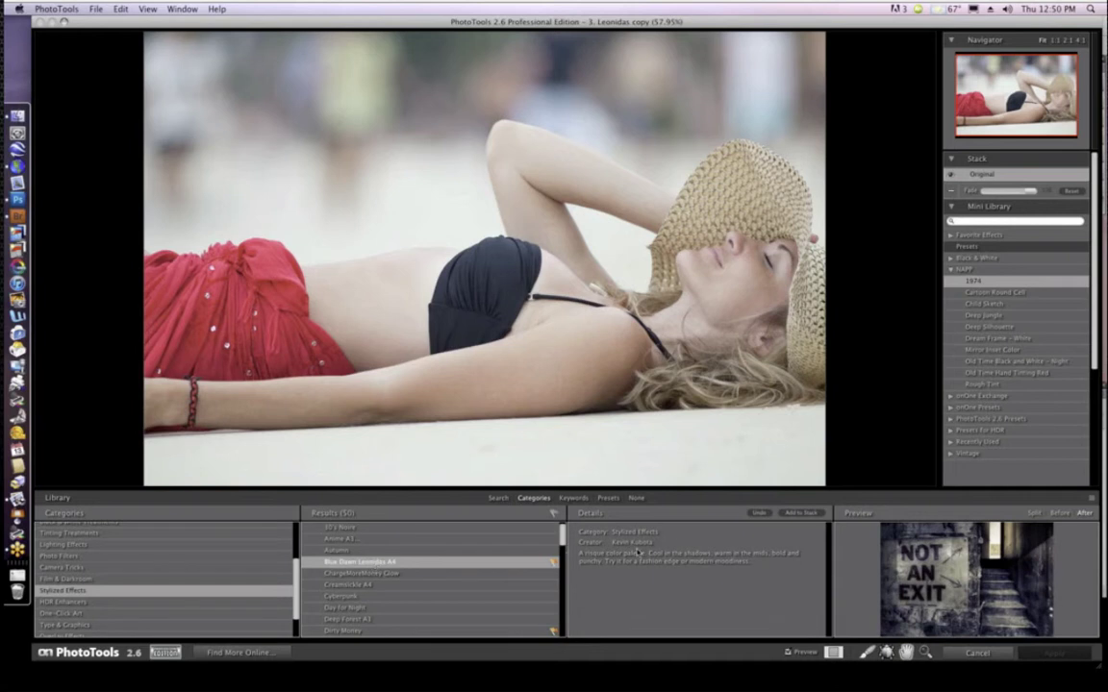
click(804, 514)
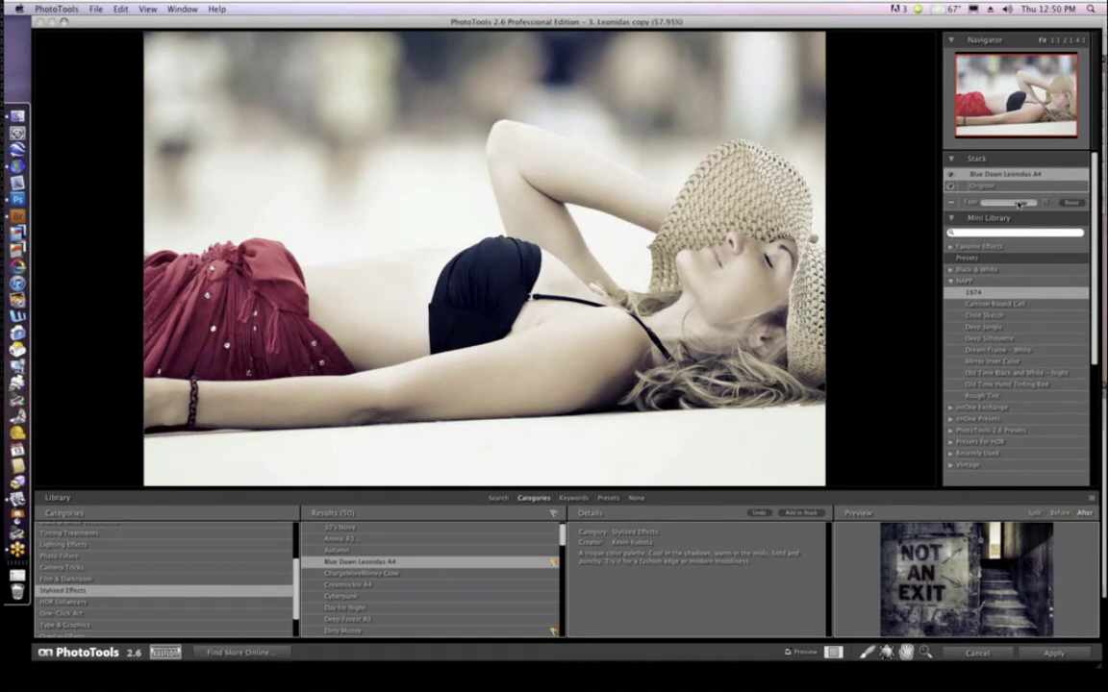
drag(1019, 204, 986, 204)
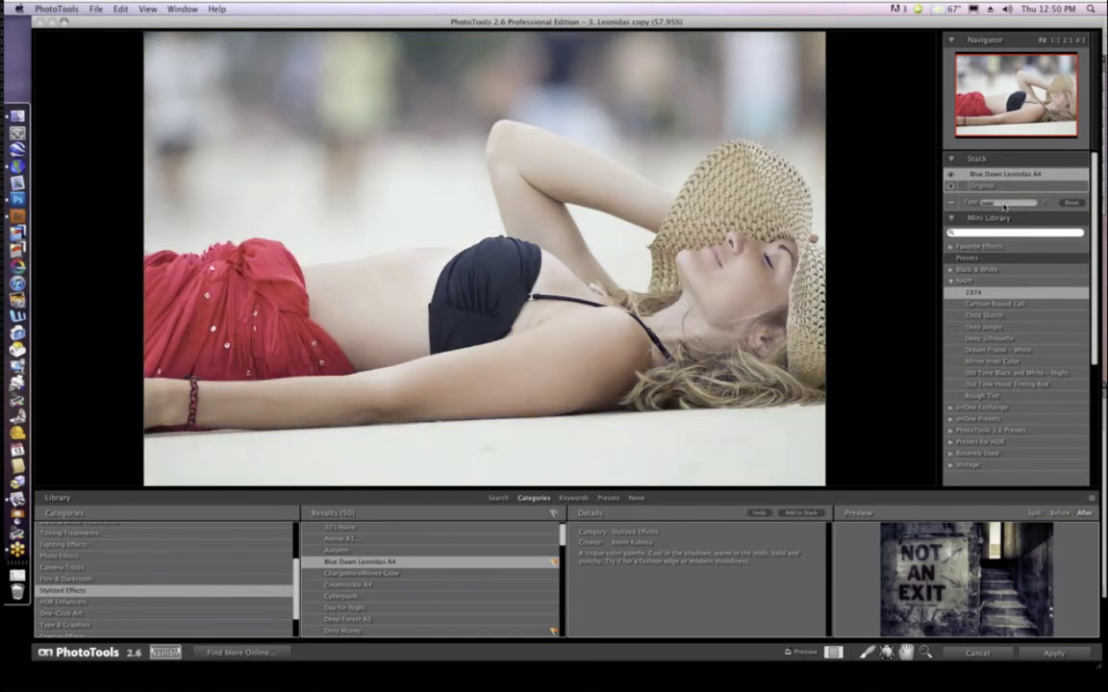
drag(993, 204, 1005, 204)
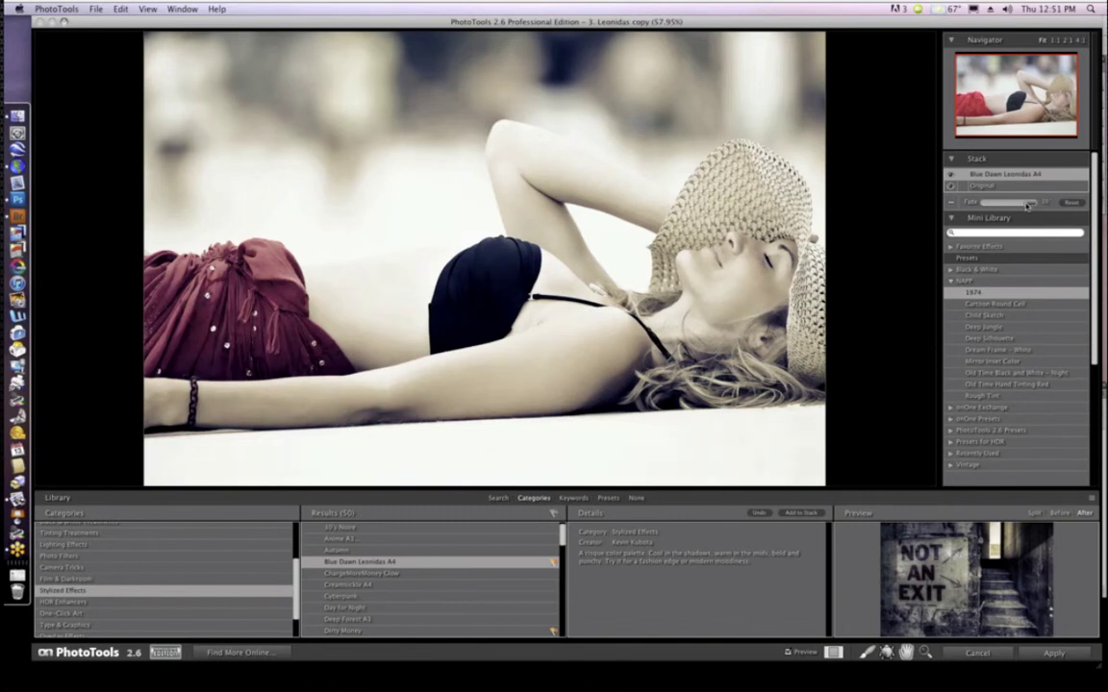
drag(1024, 205, 1013, 208)
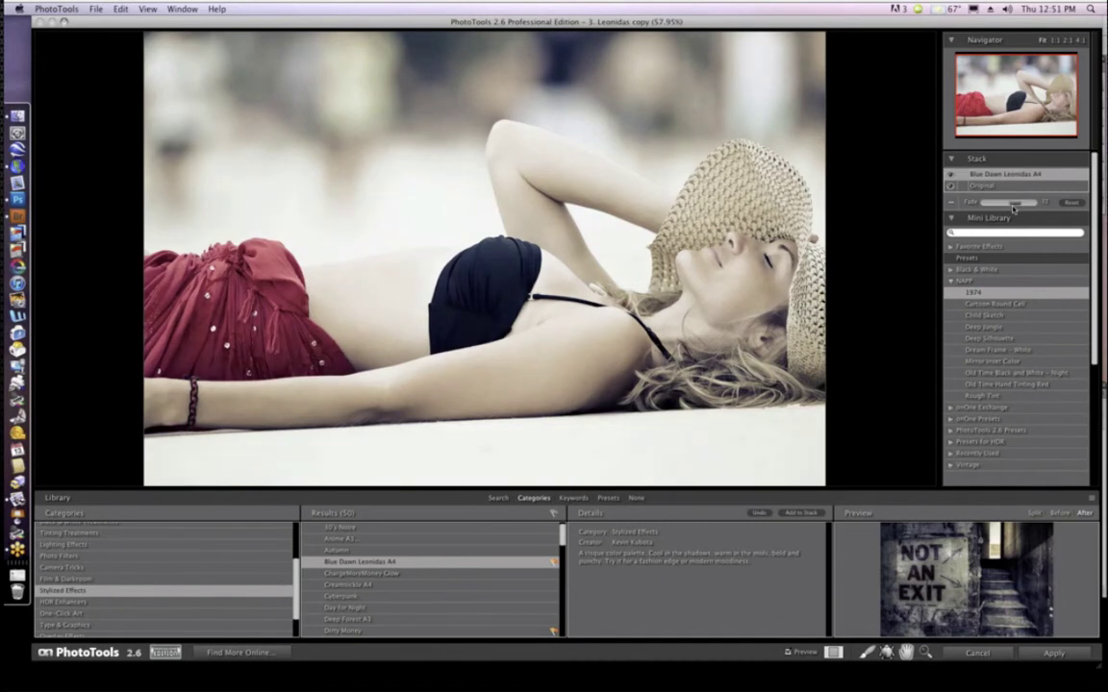
click(636, 499)
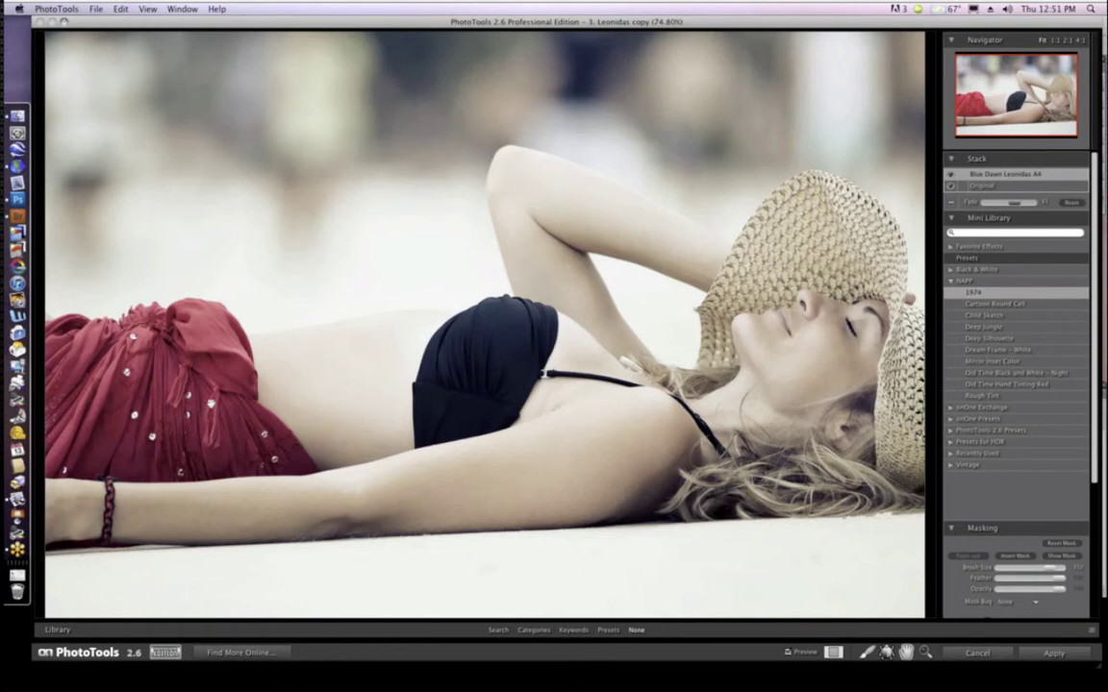
click(789, 654)
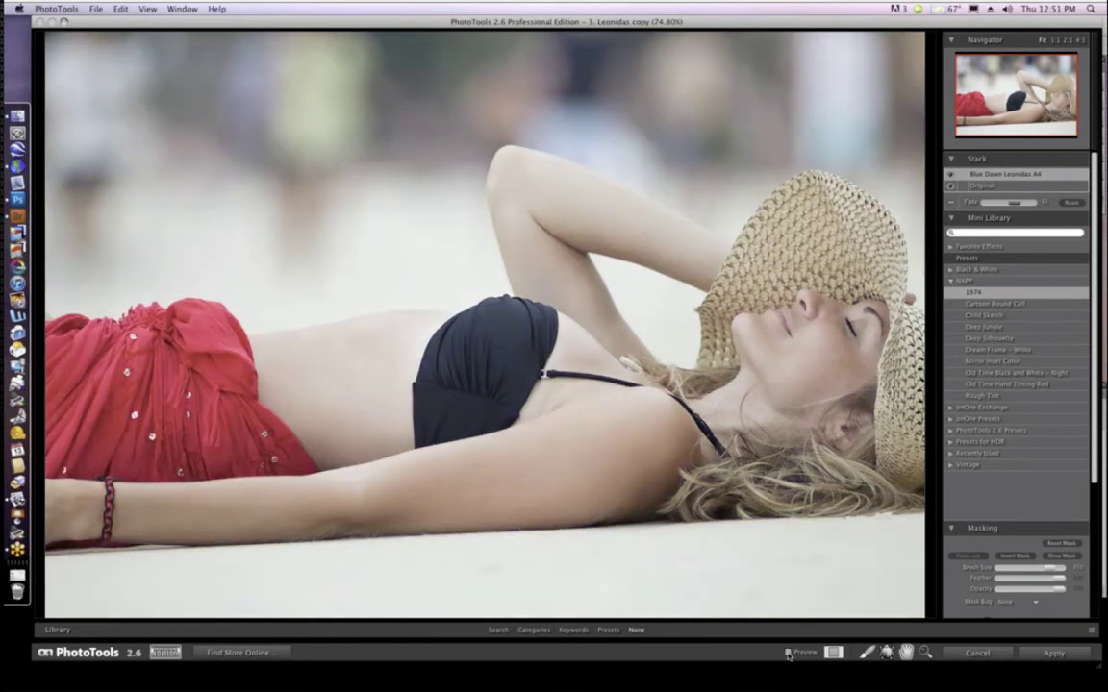
click(789, 654)
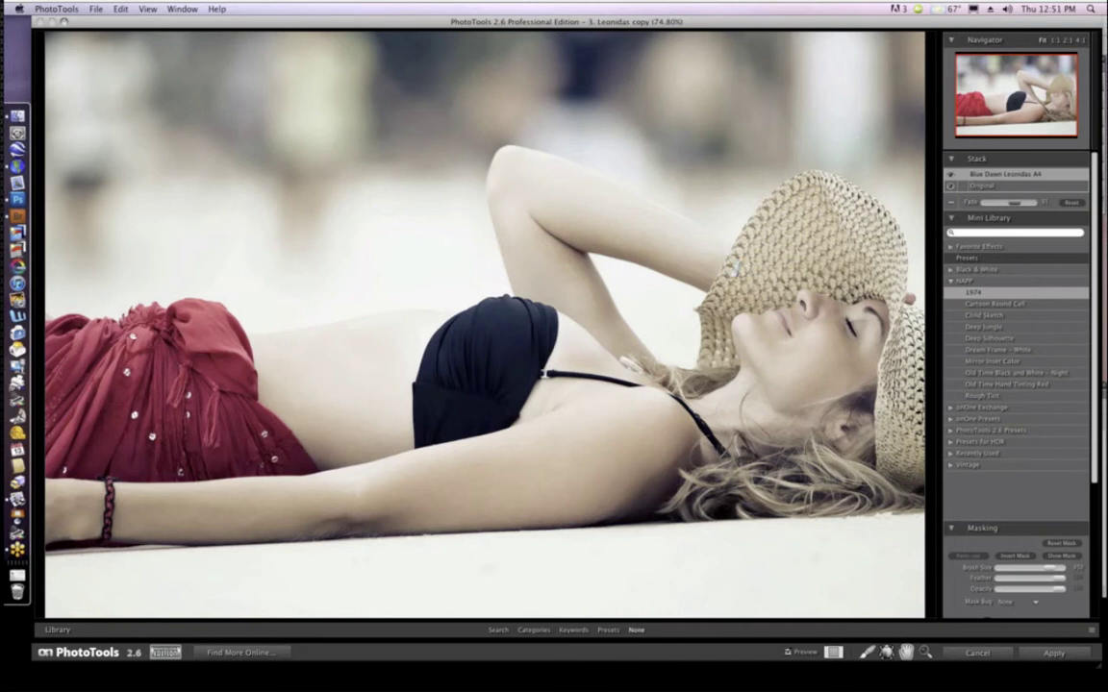
click(787, 653)
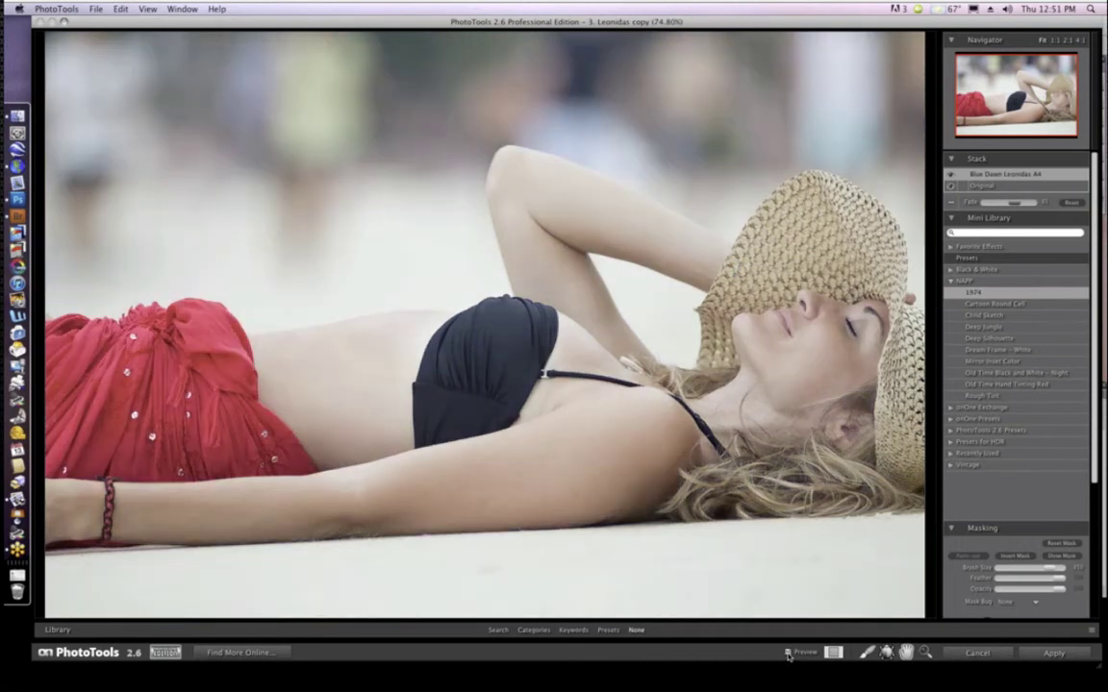
click(787, 654)
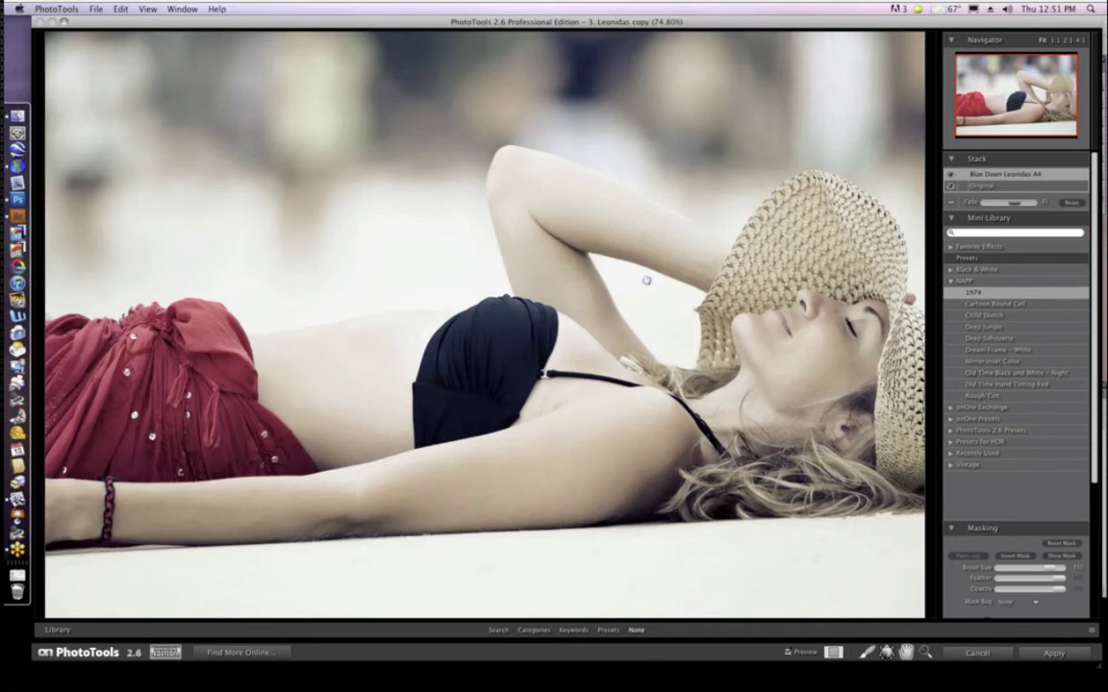
click(533, 631)
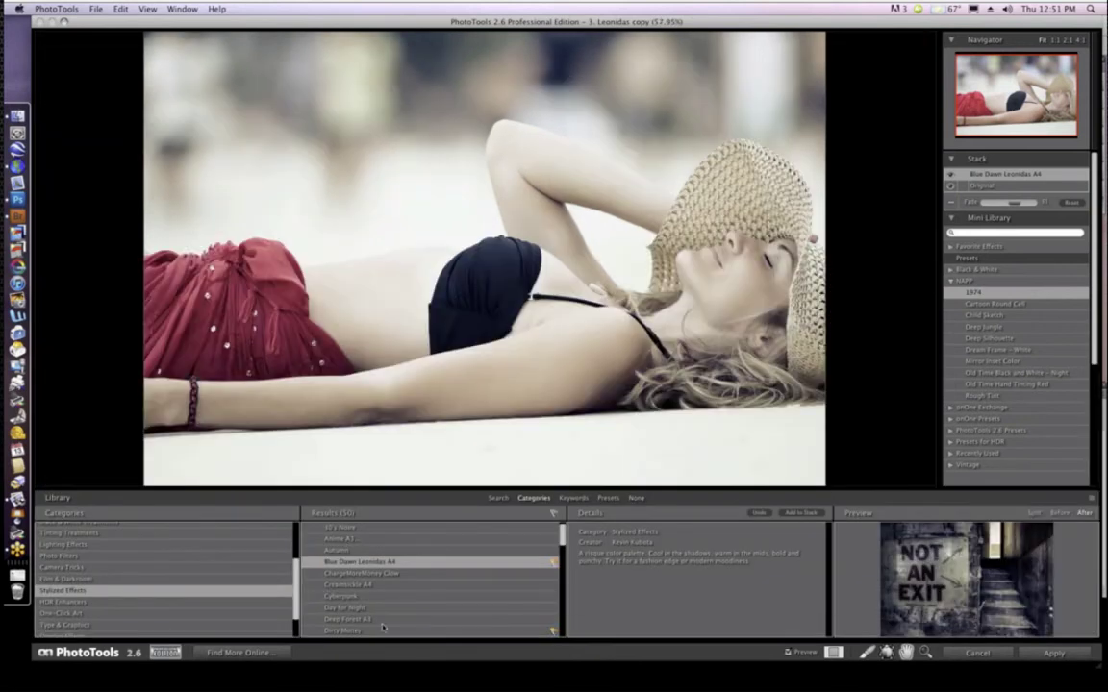
- Select B&W Kev's Secret Formula A1 from the Black & White Treatments category
scroll(431, 577, down, 3)
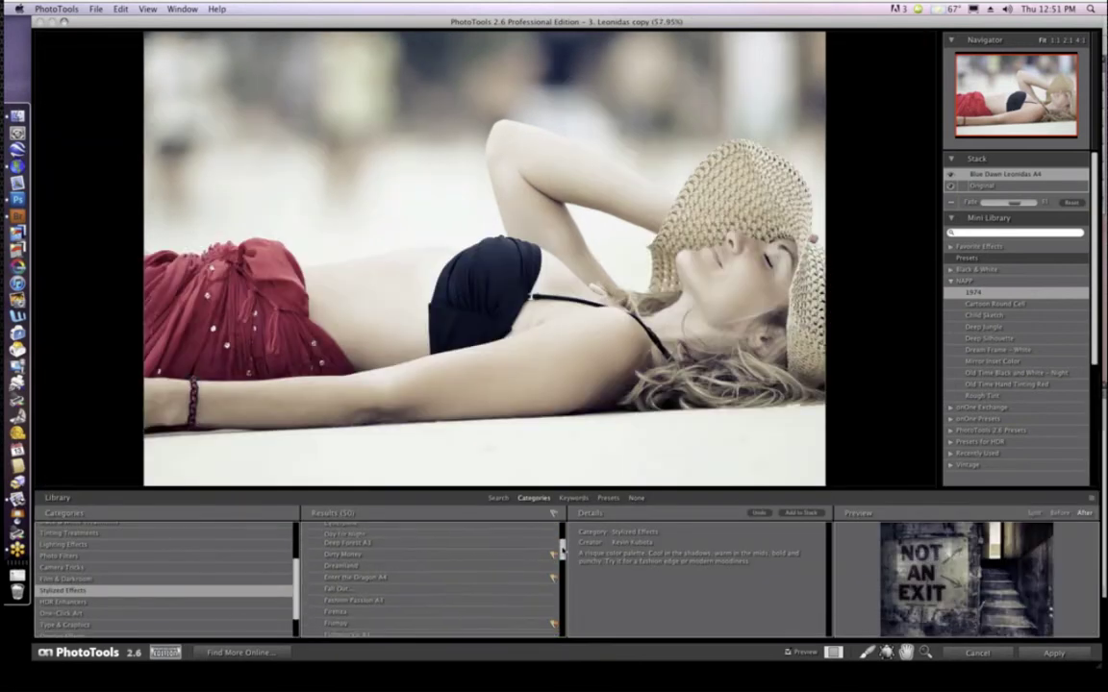
scroll(431, 577, down, 5)
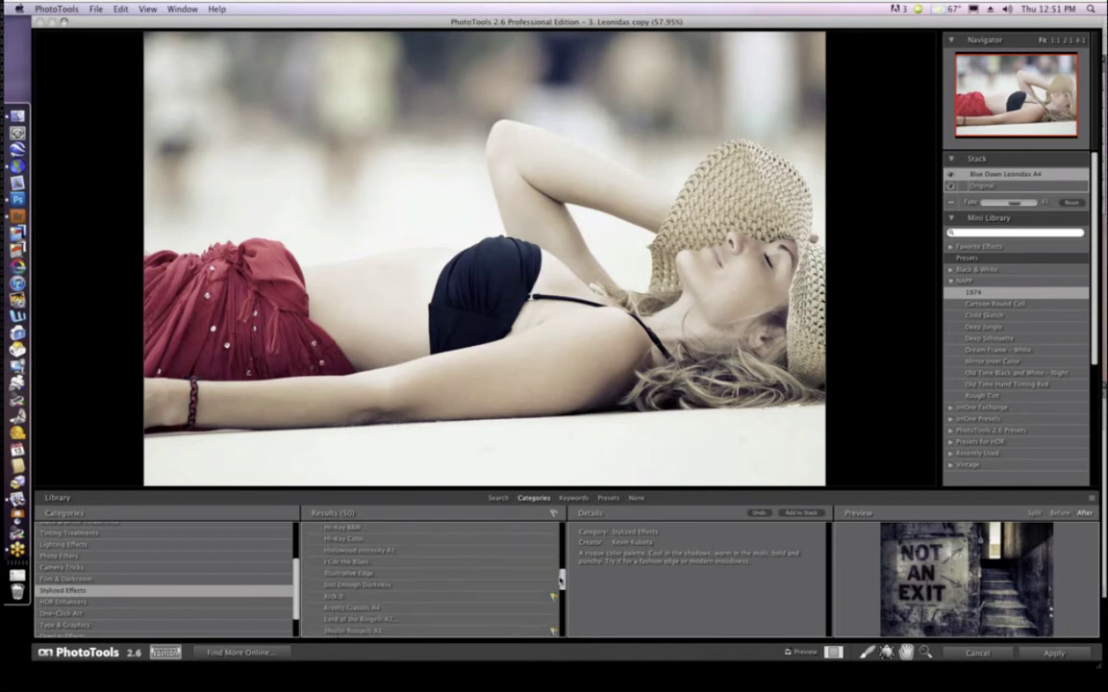
scroll(431, 577, up, 5)
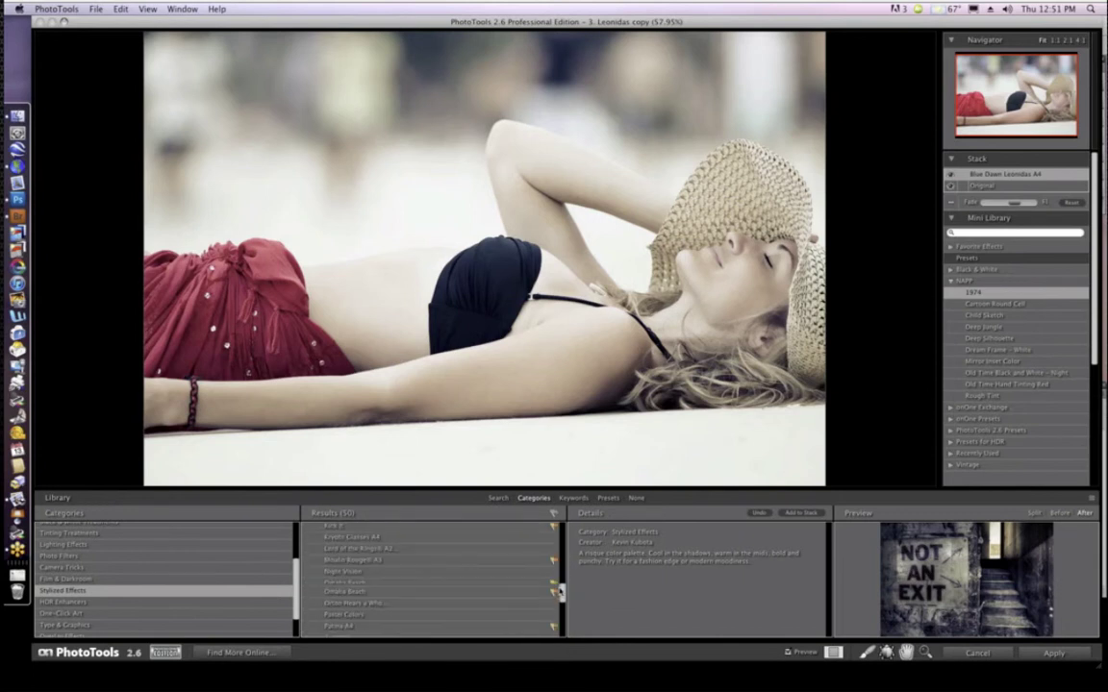
drag(564, 550, 568, 529)
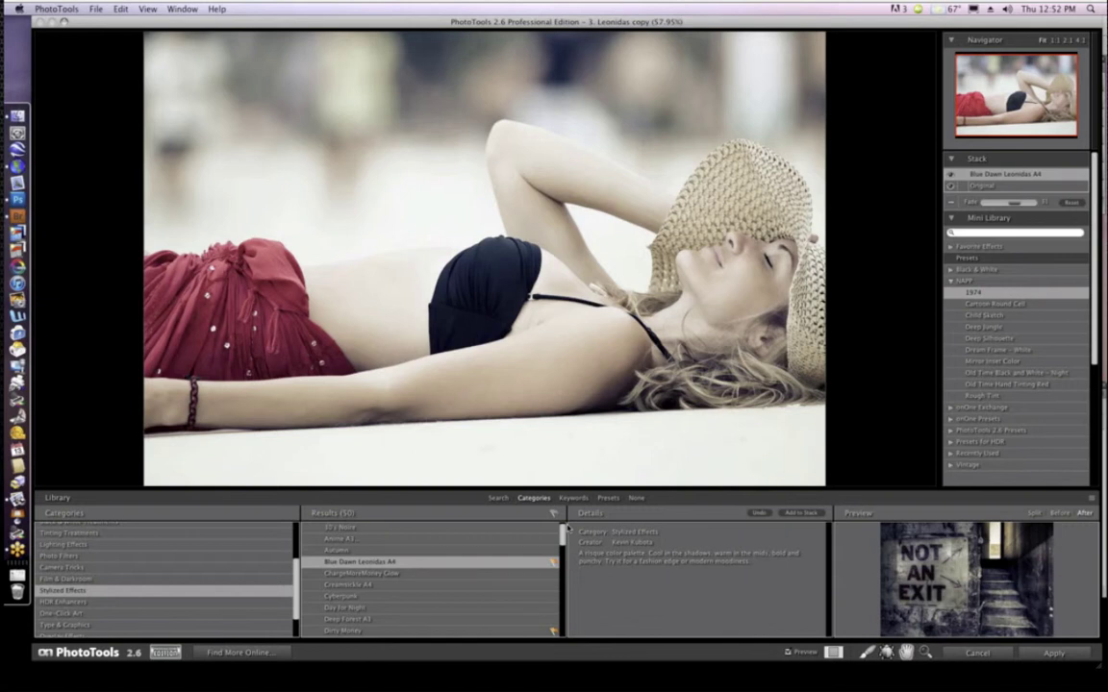
click(188, 581)
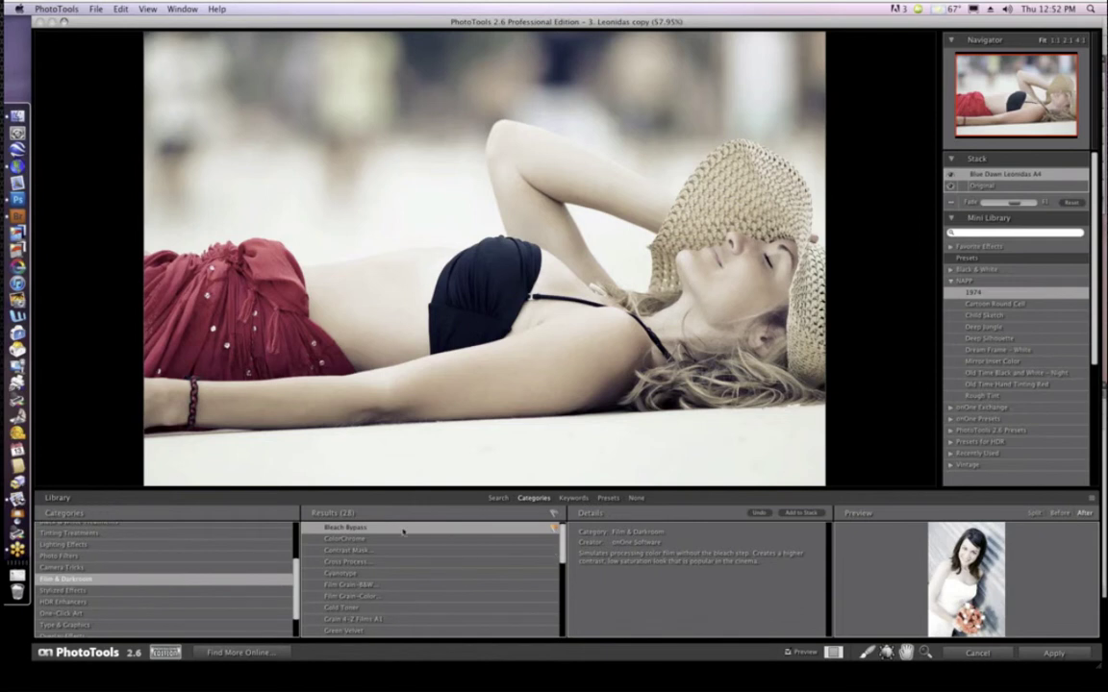
click(128, 591)
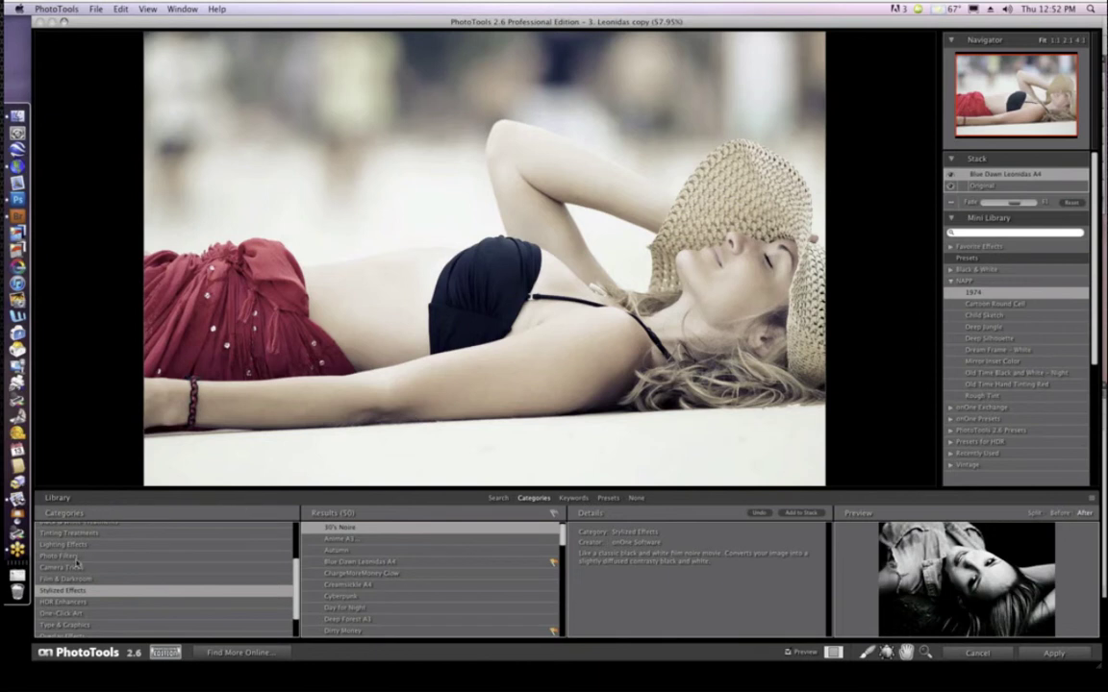
scroll(270, 536, up, 3)
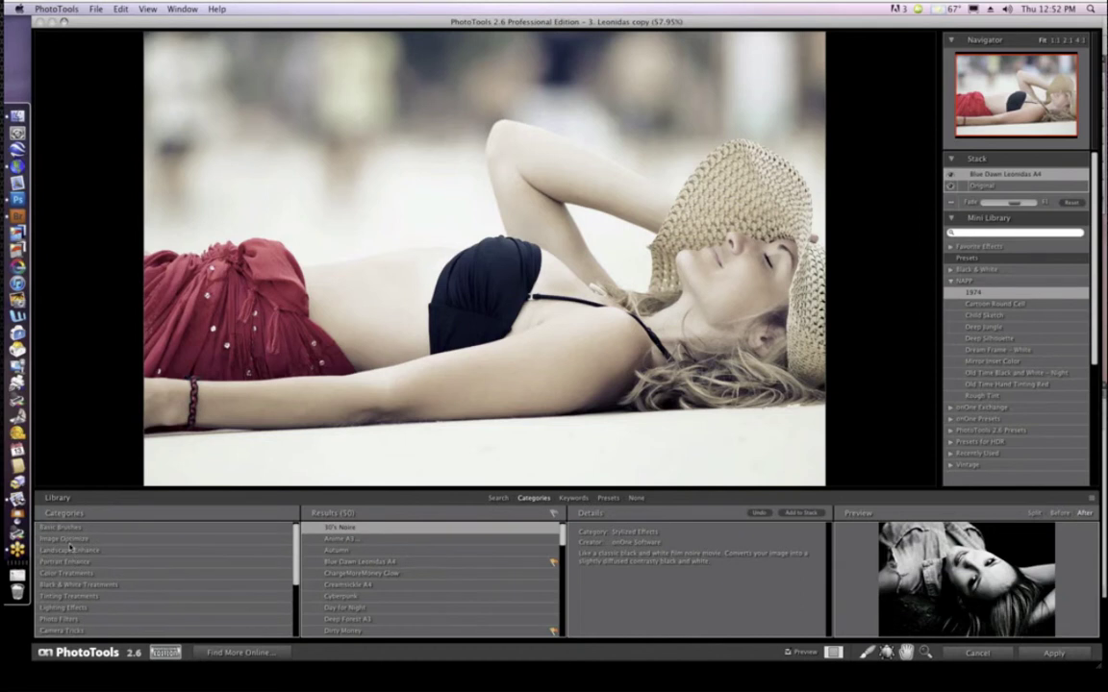
click(71, 586)
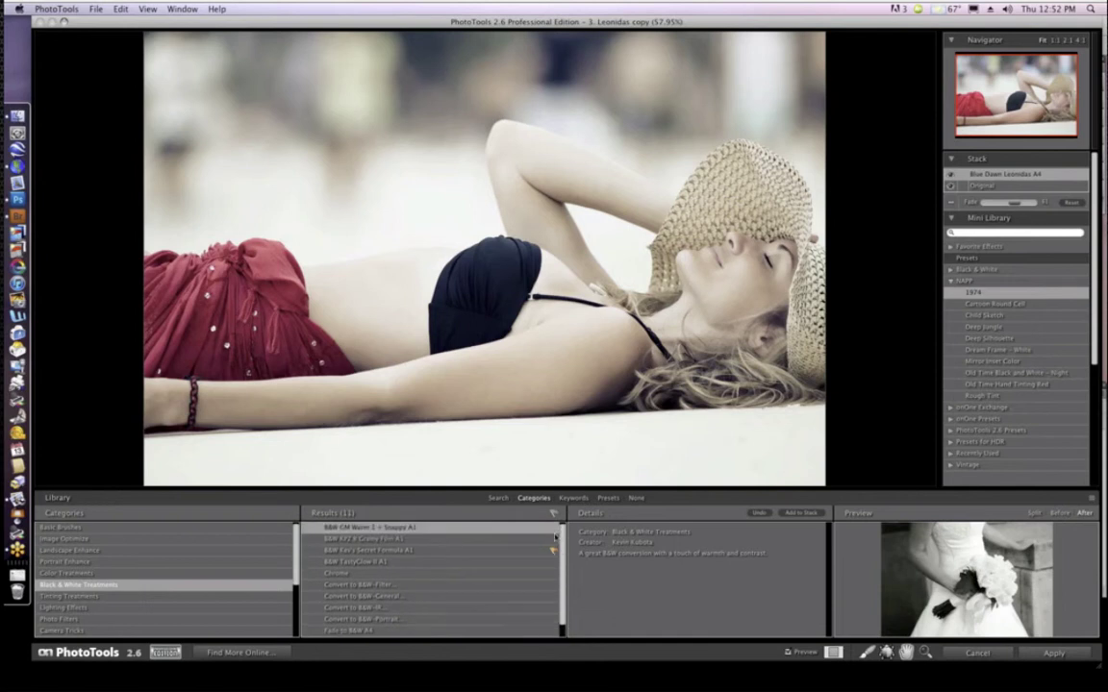
click(390, 552)
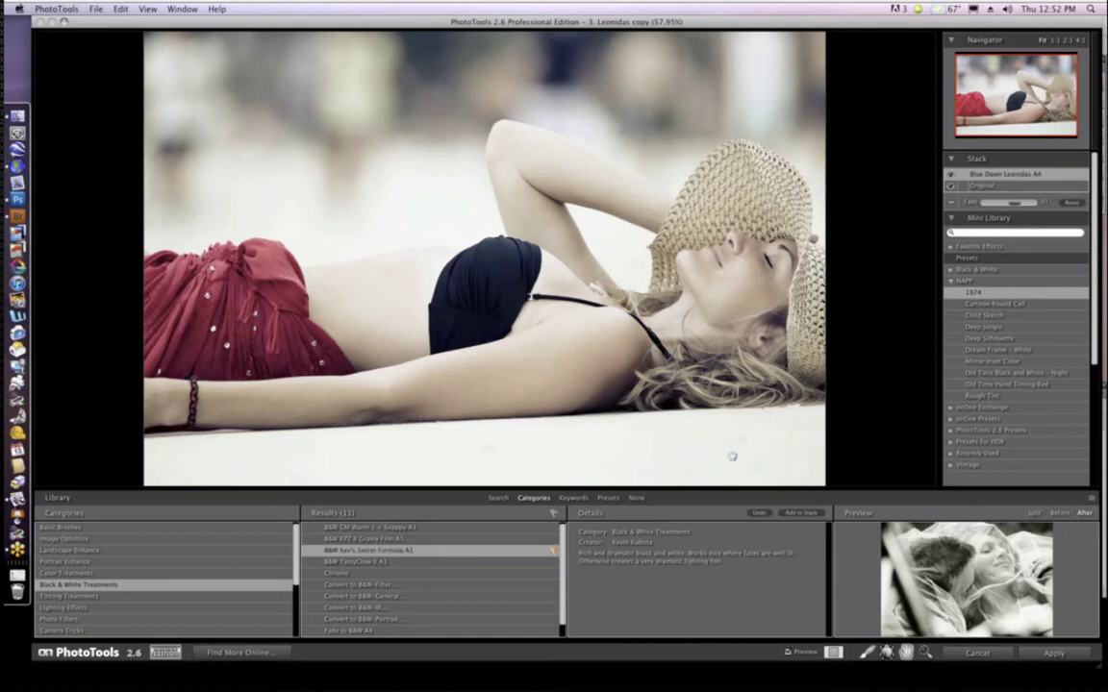
- Add B&W Kev's Secret Formula A1 to the stack and toggle Preview to compare with the colour original
click(801, 513)
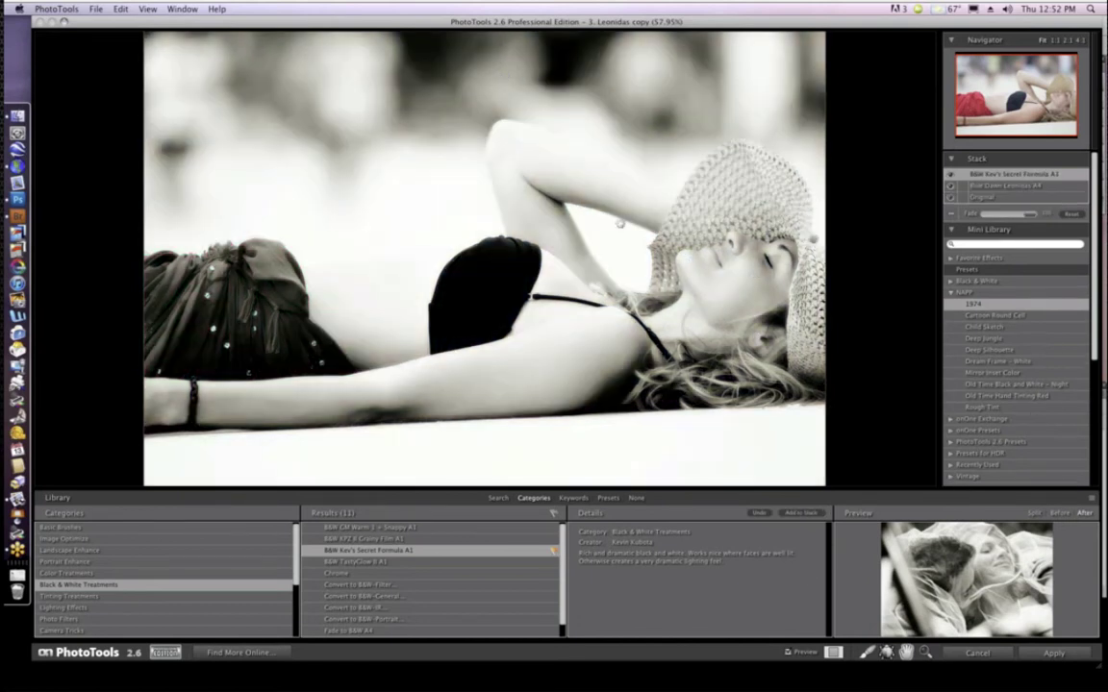
click(788, 653)
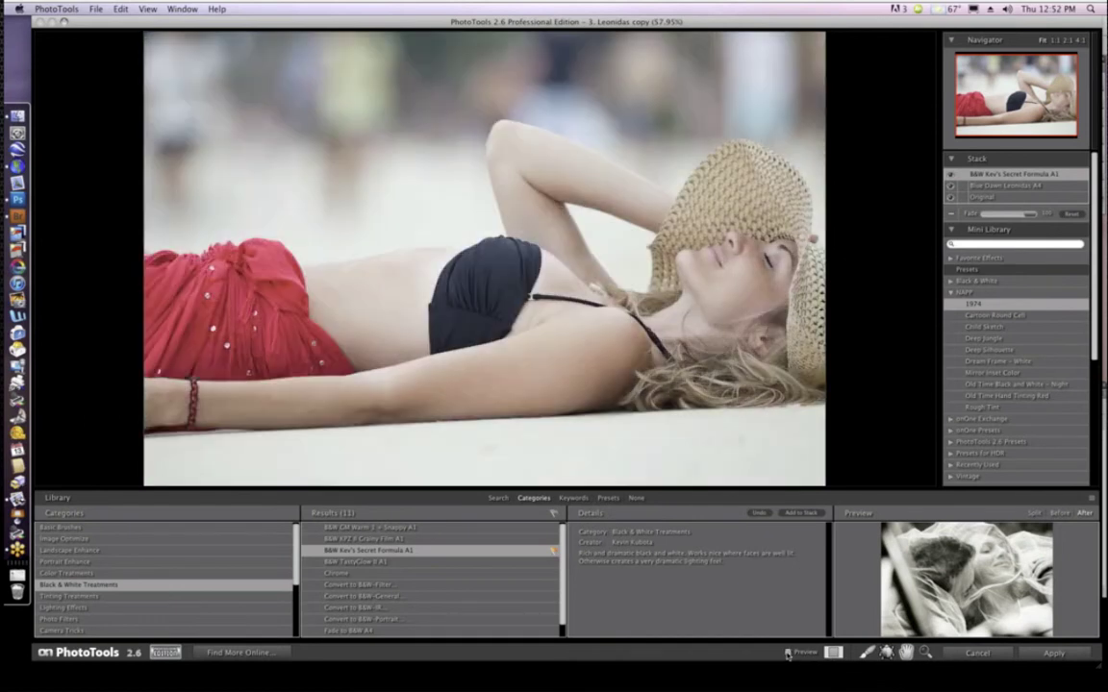
click(787, 653)
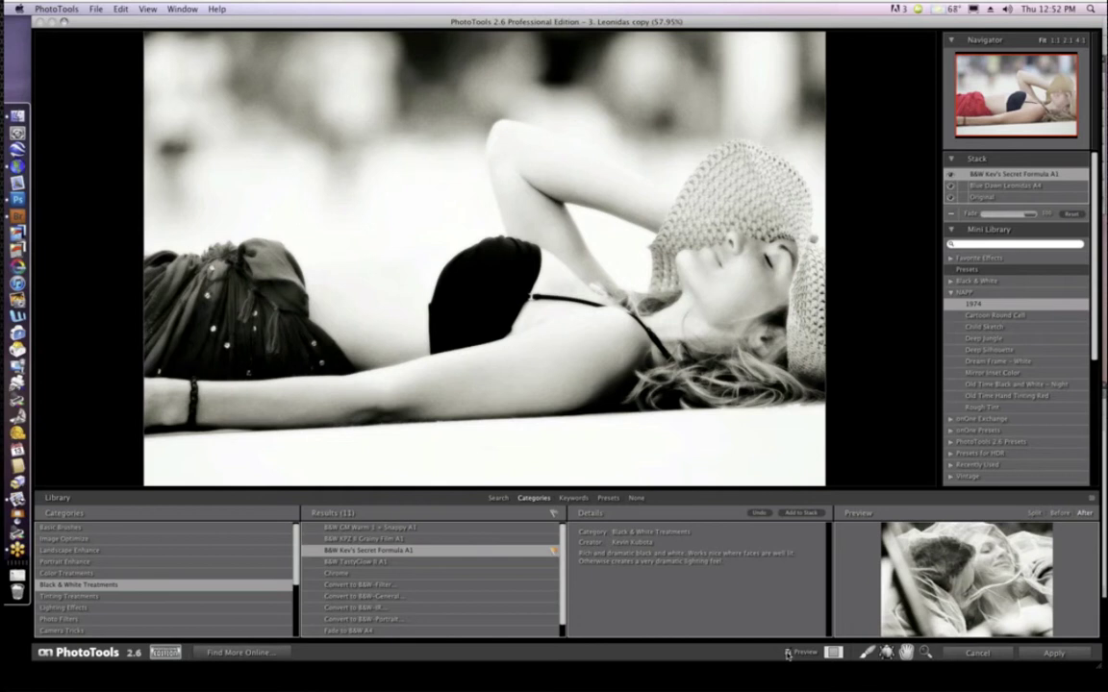
click(787, 653)
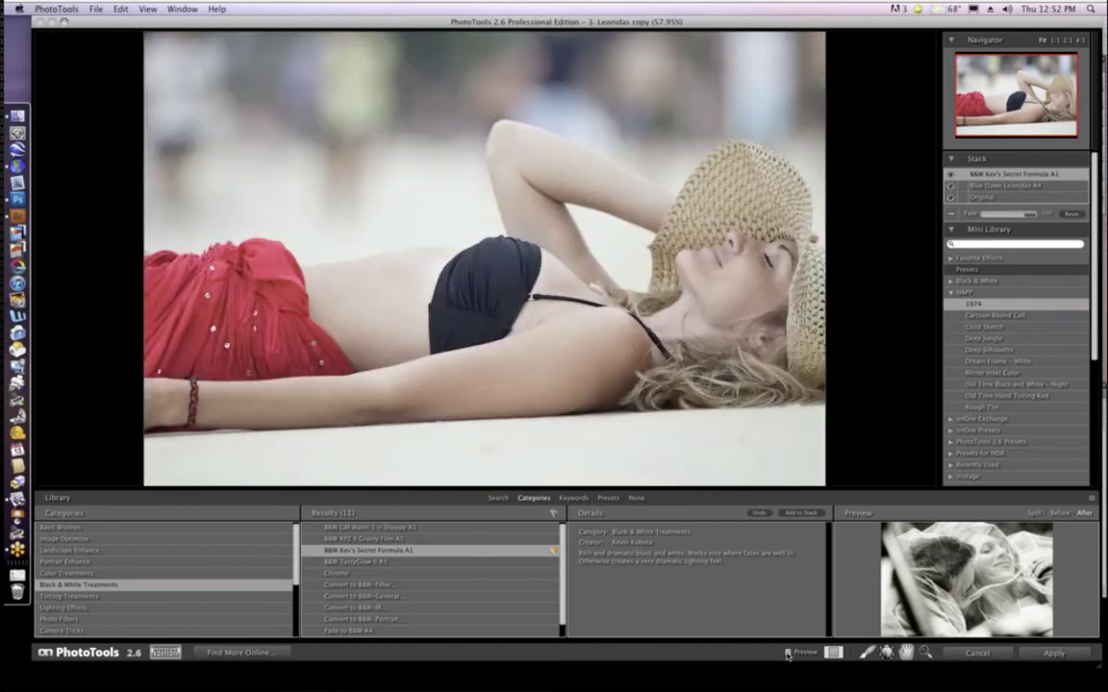
click(787, 653)
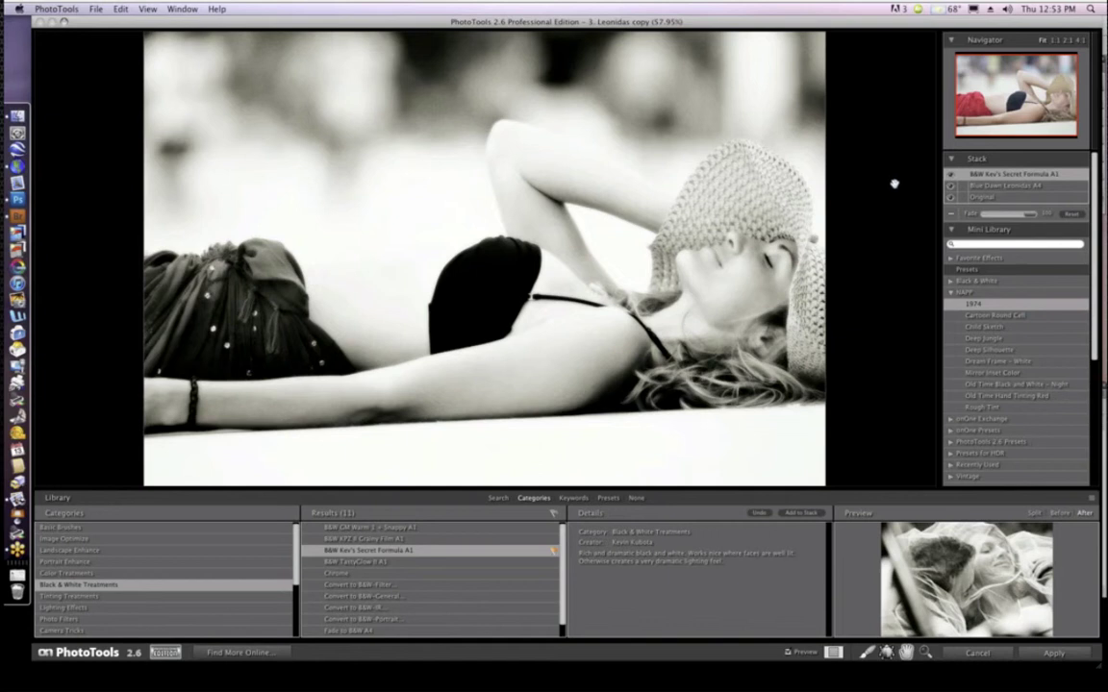
drag(1004, 215, 1031, 215)
drag(1030, 217, 1011, 221)
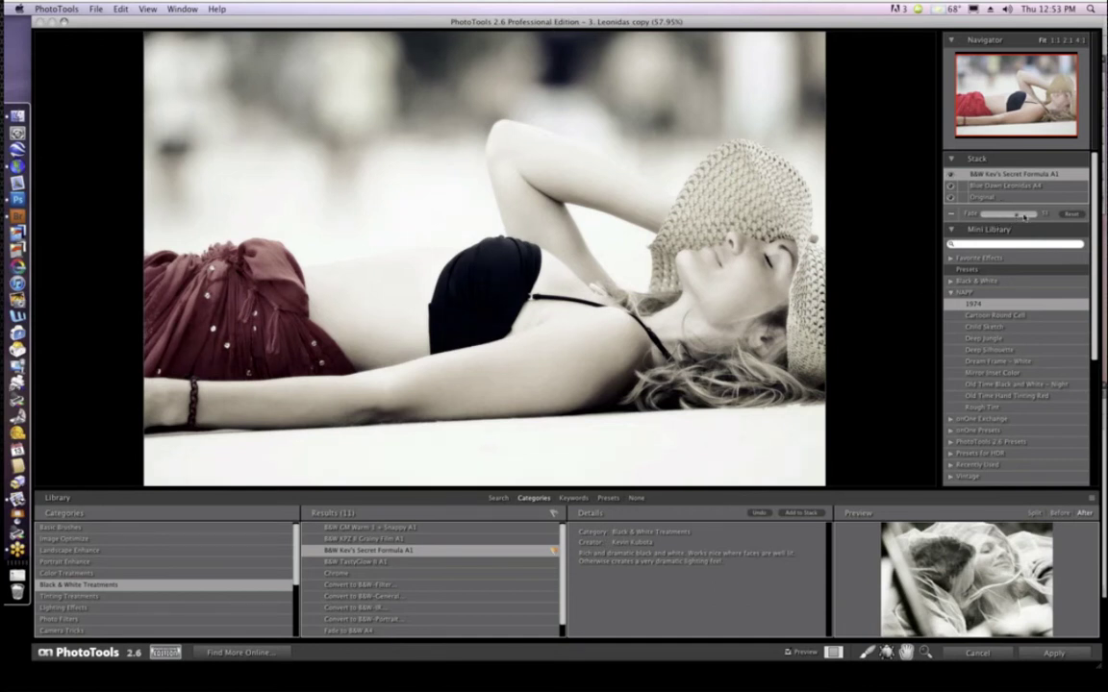
mouse_move(1010, 217)
mouse_down()
mouse_move(1031, 216)
mouse_move(1012, 219)
mouse_up()
click(788, 654)
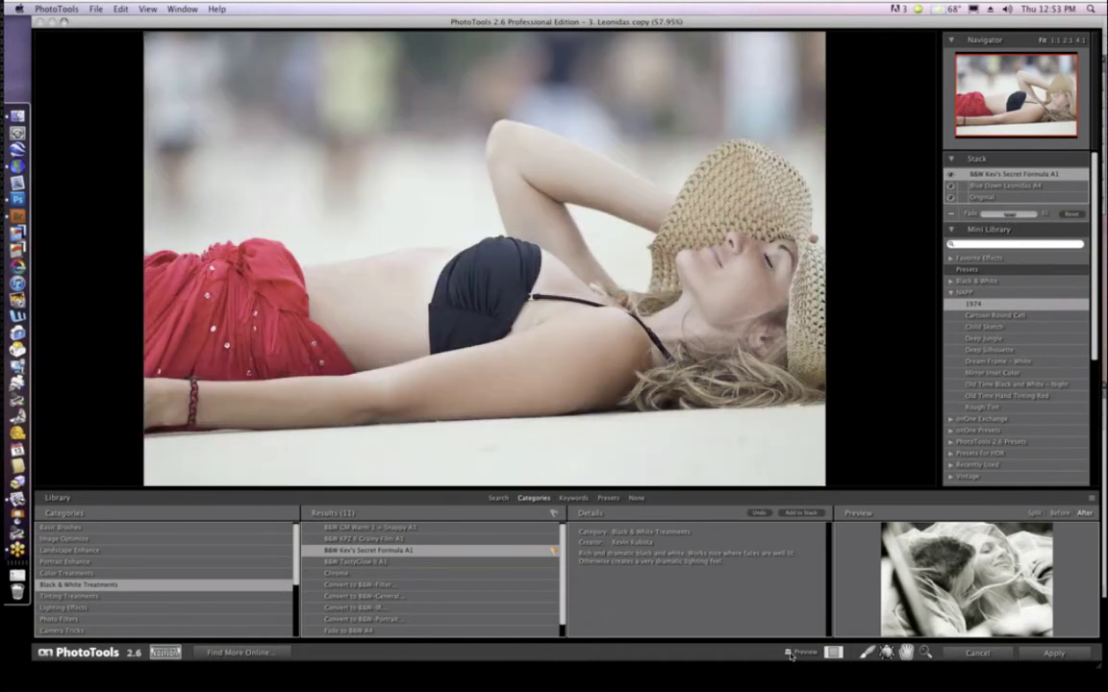
click(788, 654)
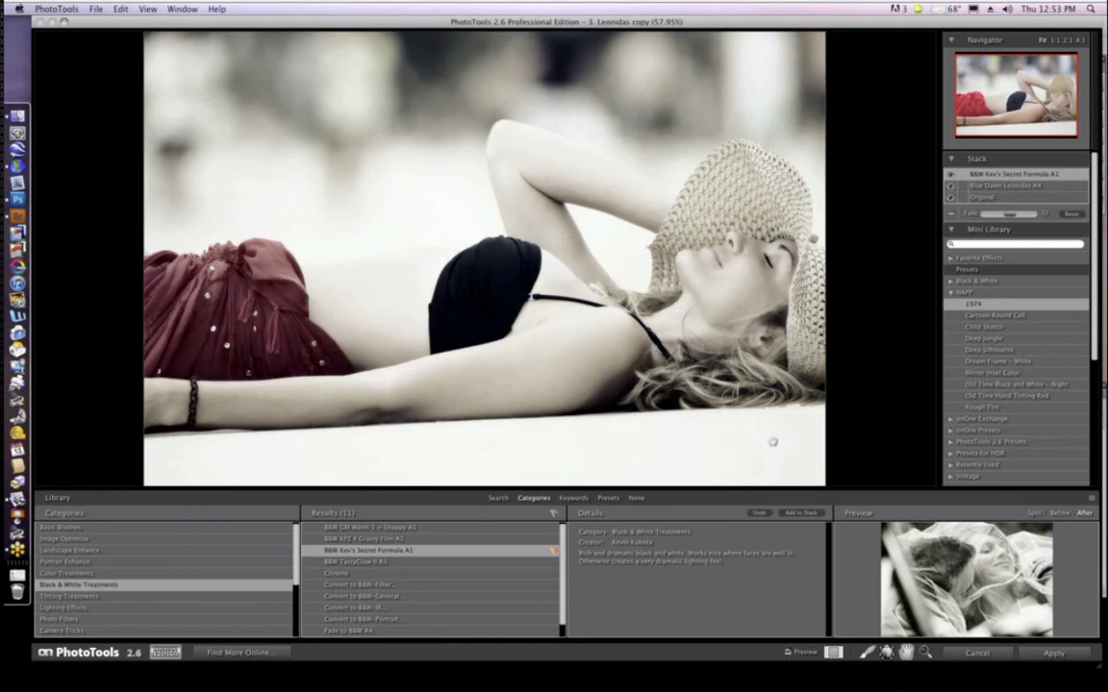
click(788, 654)
click(787, 654)
drag(1021, 217, 1033, 215)
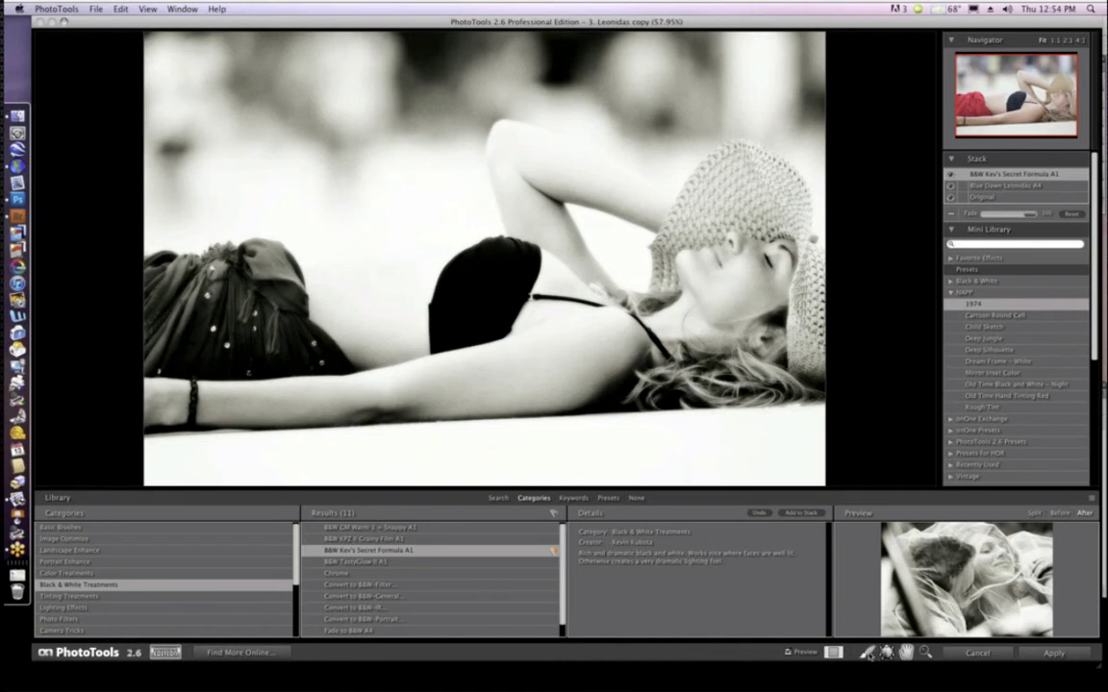
- Switch to the Masking Brush with a lower Feather and hide the preset library
click(869, 654)
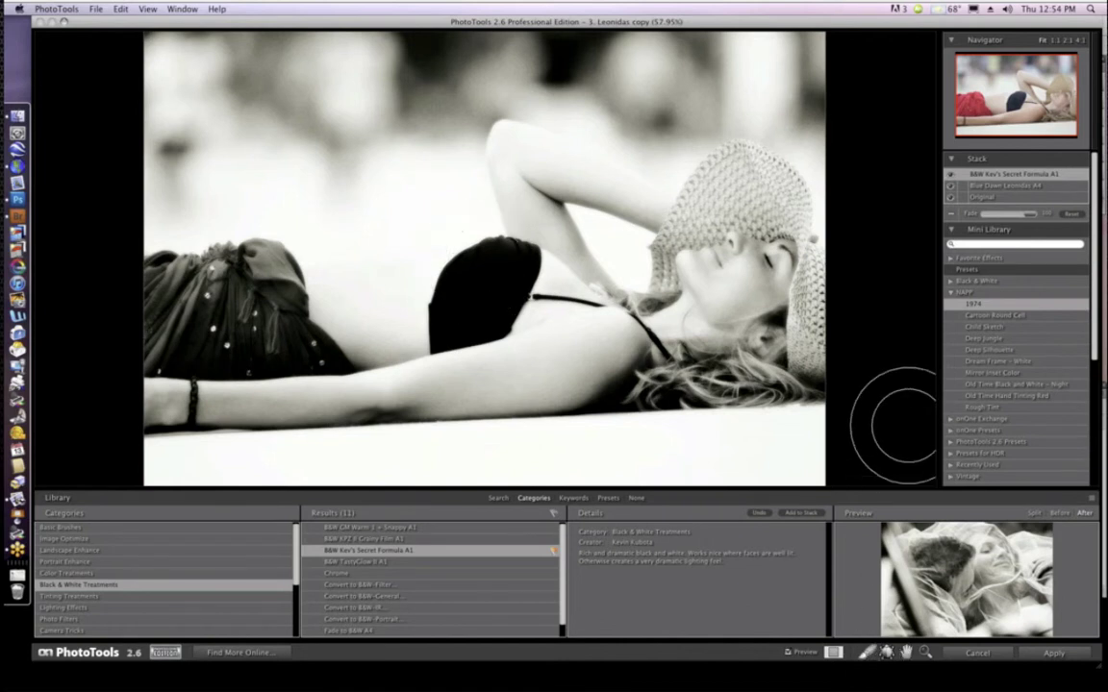
drag(1096, 253, 1095, 380)
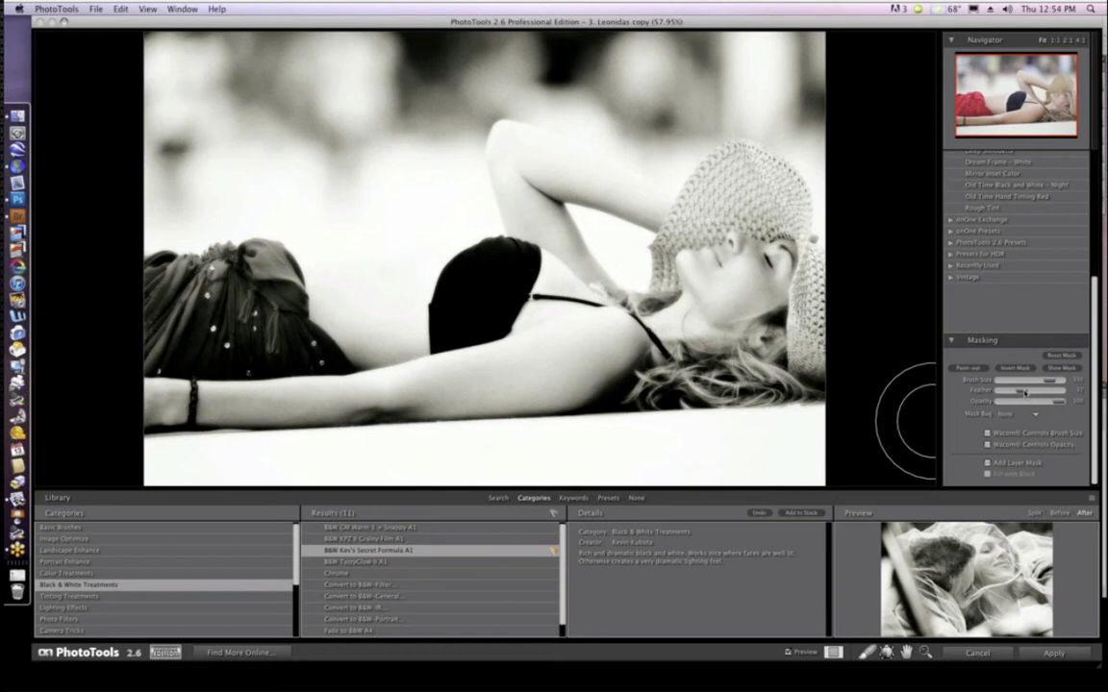
mouse_move(1025, 392)
mouse_down()
mouse_move(1017, 396)
mouse_move(1029, 382)
mouse_up()
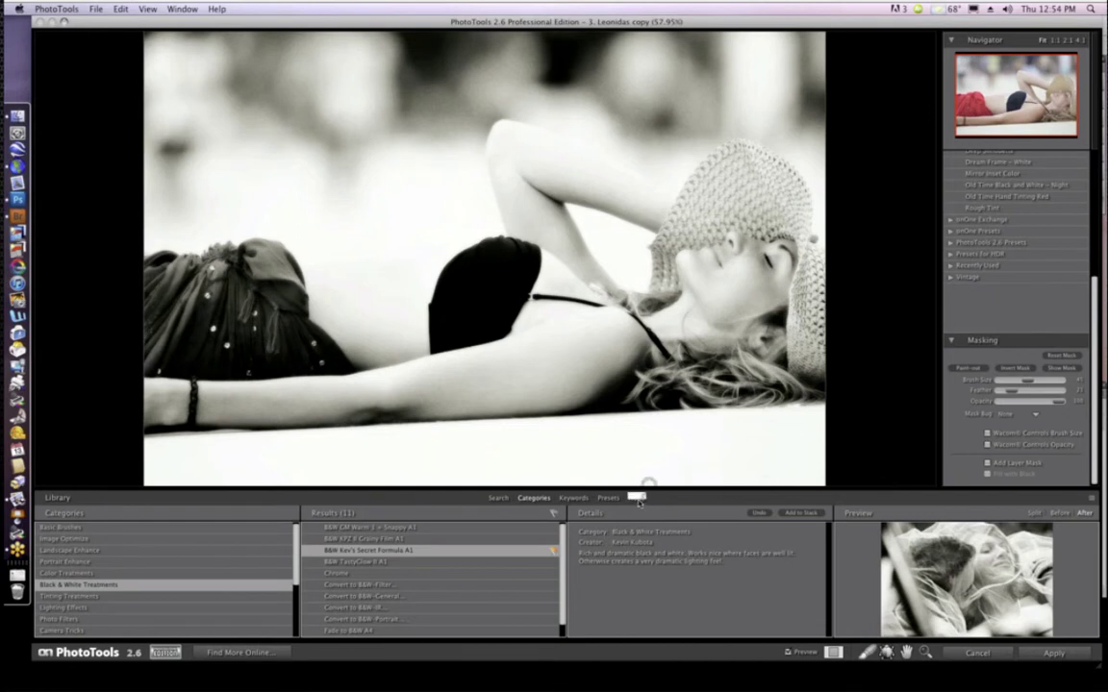
click(637, 499)
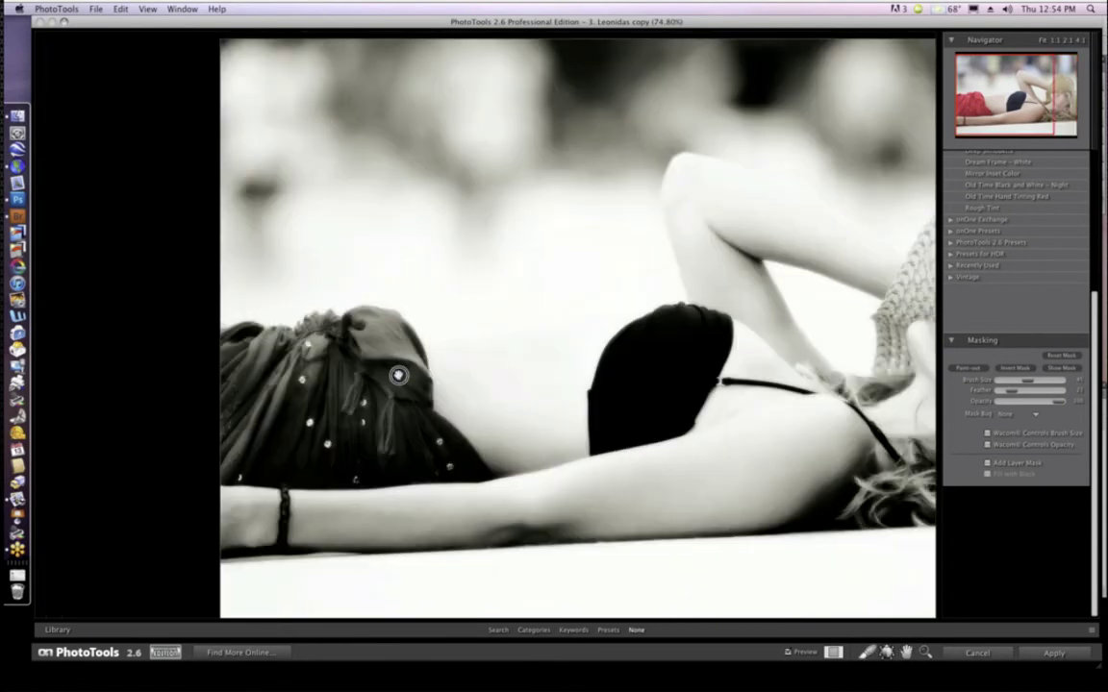
- At 100% zoom, paint the red colour back across the whole skirt with the masking brush
key(super+equal)
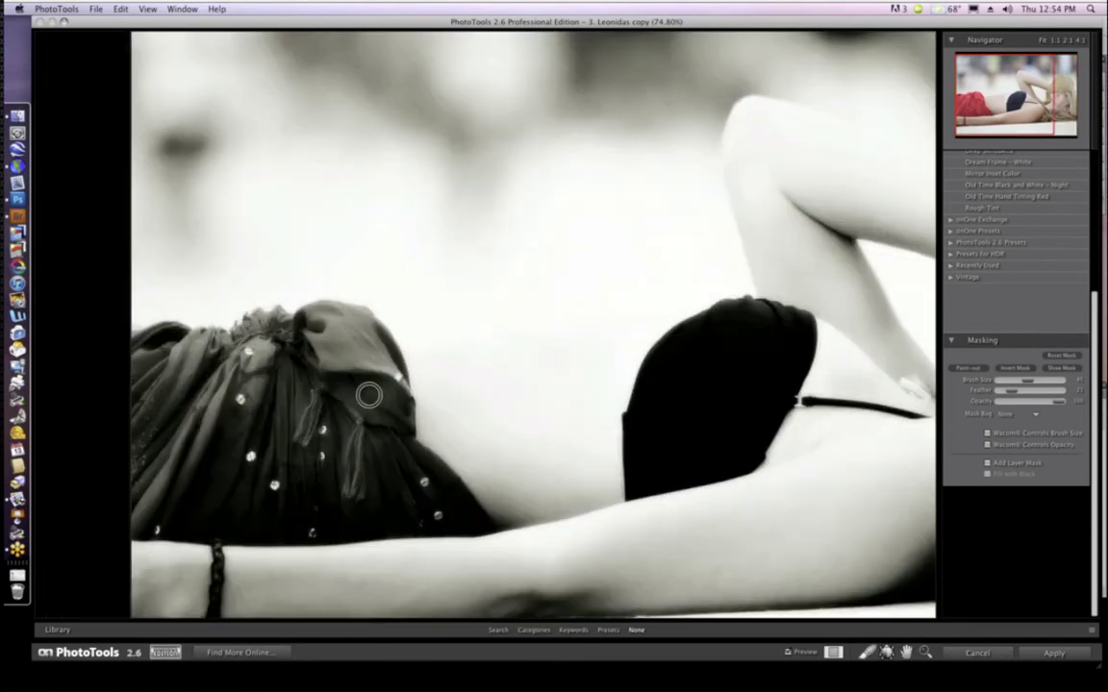
key(super+equal)
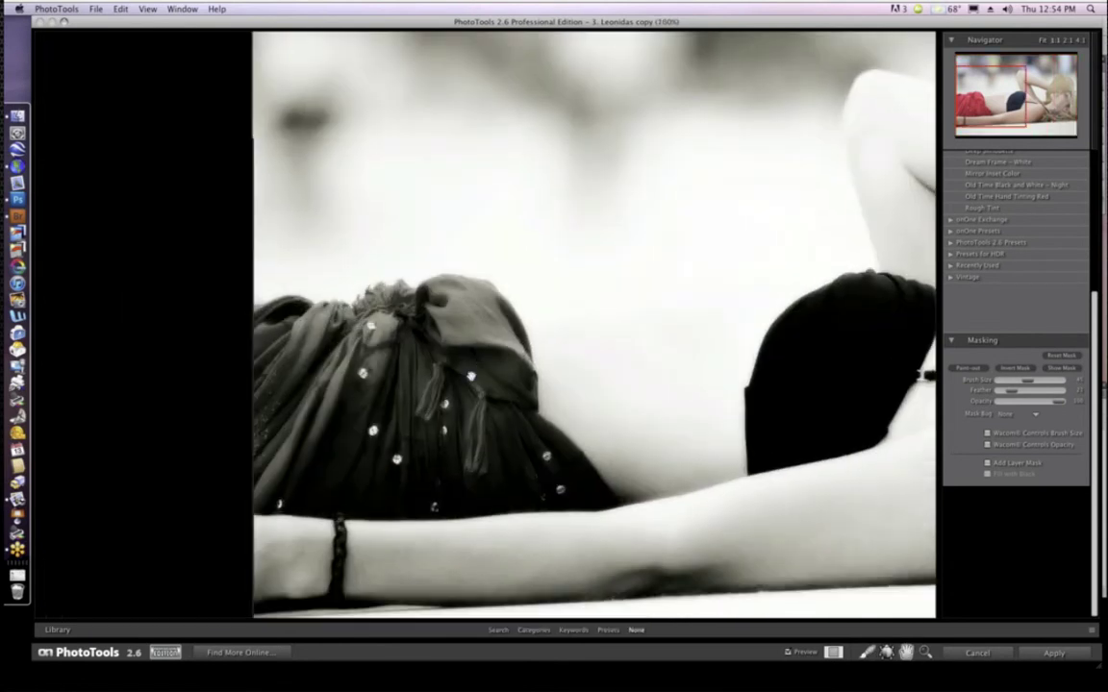
click(438, 309)
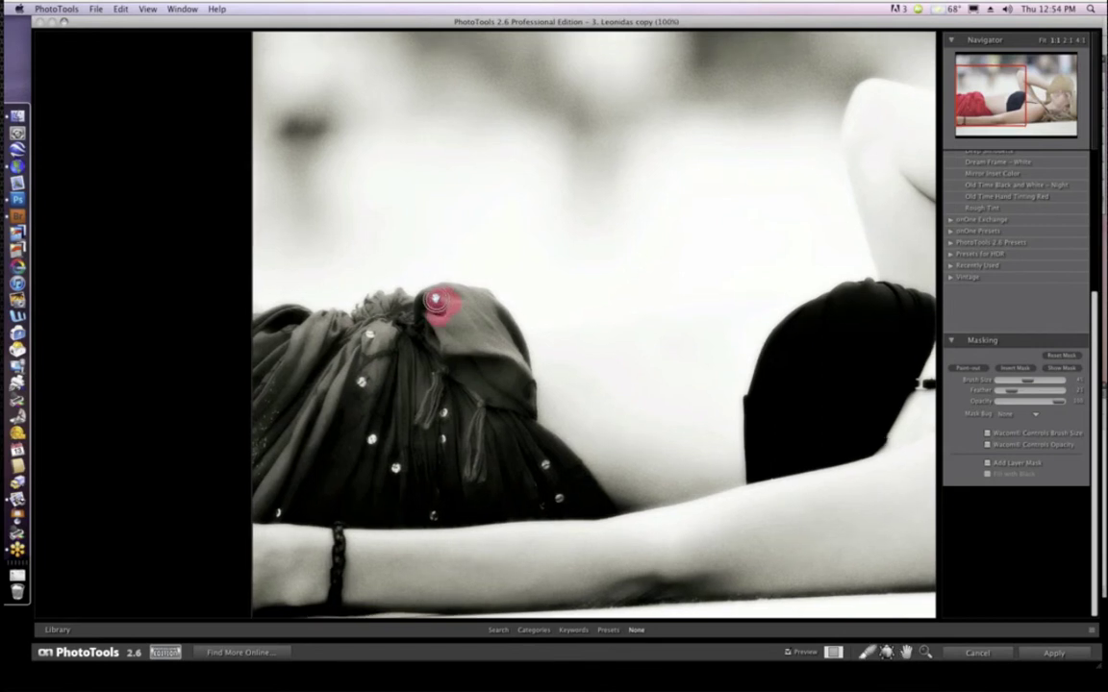
mouse_move(434, 301)
mouse_down()
mouse_move(398, 298)
mouse_move(407, 306)
mouse_move(381, 317)
mouse_move(392, 306)
mouse_move(386, 315)
mouse_move(370, 303)
mouse_move(338, 331)
mouse_move(298, 317)
mouse_move(256, 326)
mouse_move(417, 332)
mouse_move(426, 298)
mouse_move(446, 295)
mouse_move(482, 302)
mouse_move(519, 346)
mouse_up()
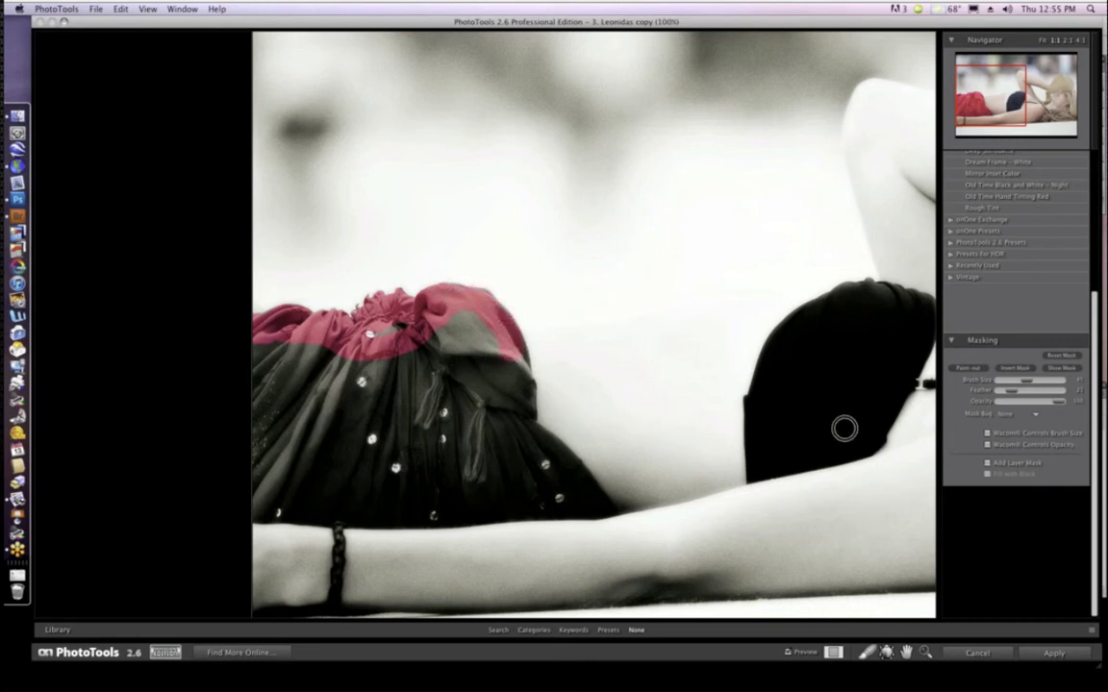
drag(1019, 393, 1005, 390)
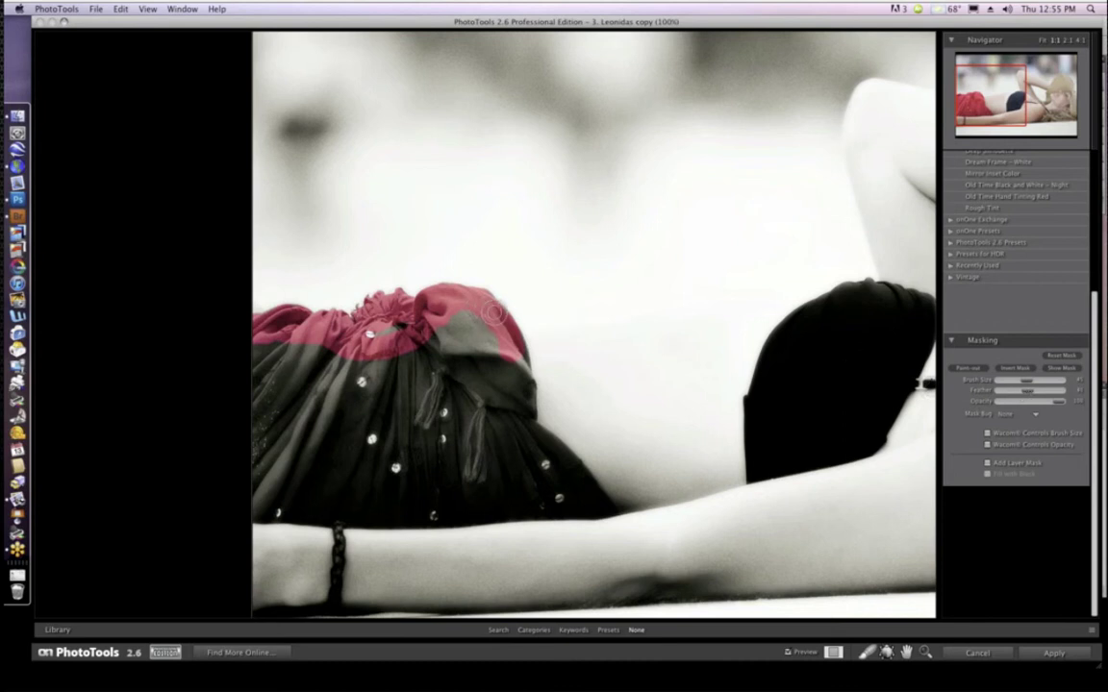
mouse_move(518, 343)
mouse_down()
mouse_move(527, 438)
mouse_move(541, 446)
mouse_move(529, 445)
mouse_move(571, 465)
mouse_move(596, 504)
mouse_move(281, 510)
mouse_move(250, 408)
mouse_move(257, 361)
mouse_move(243, 453)
mouse_up()
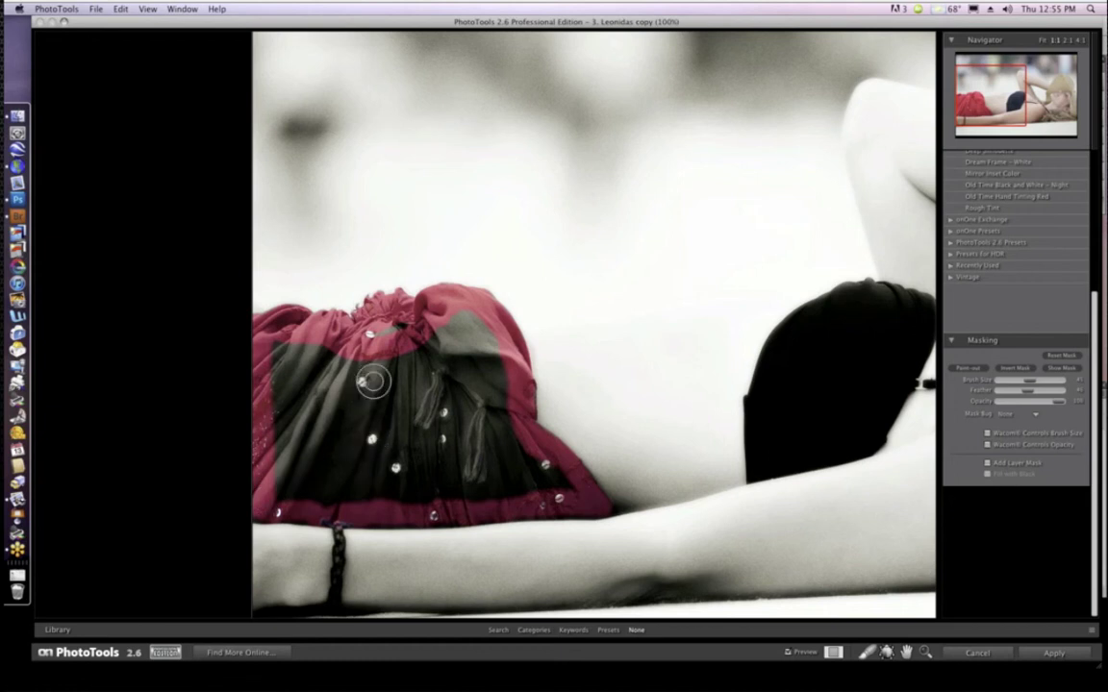
mouse_move(377, 383)
mouse_down()
mouse_move(401, 348)
mouse_move(367, 366)
mouse_move(284, 351)
mouse_move(286, 499)
mouse_move(545, 479)
mouse_move(498, 430)
mouse_move(469, 335)
mouse_move(494, 380)
mouse_move(473, 354)
mouse_move(457, 396)
mouse_move(442, 343)
mouse_move(433, 364)
mouse_move(356, 402)
mouse_move(511, 474)
mouse_move(436, 420)
mouse_move(459, 421)
mouse_move(464, 396)
mouse_move(463, 444)
mouse_move(498, 385)
mouse_move(509, 402)
mouse_move(467, 323)
mouse_move(344, 360)
mouse_move(290, 348)
mouse_move(268, 376)
mouse_move(279, 450)
mouse_move(393, 481)
mouse_move(504, 479)
mouse_move(421, 388)
mouse_move(395, 389)
mouse_move(424, 418)
mouse_move(379, 359)
mouse_move(341, 340)
mouse_move(333, 297)
mouse_move(277, 294)
mouse_up()
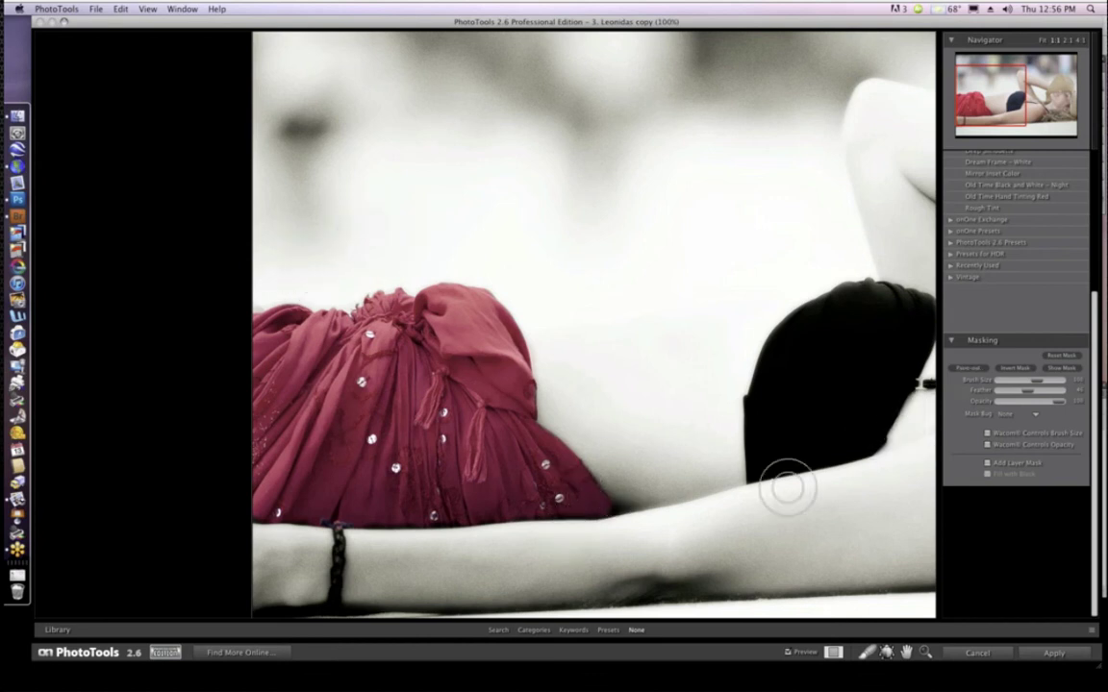
- Shrink the brush for finer edges, then zoom out and pan to the photo's right side
key(bracketleft)
key(bracketleft)
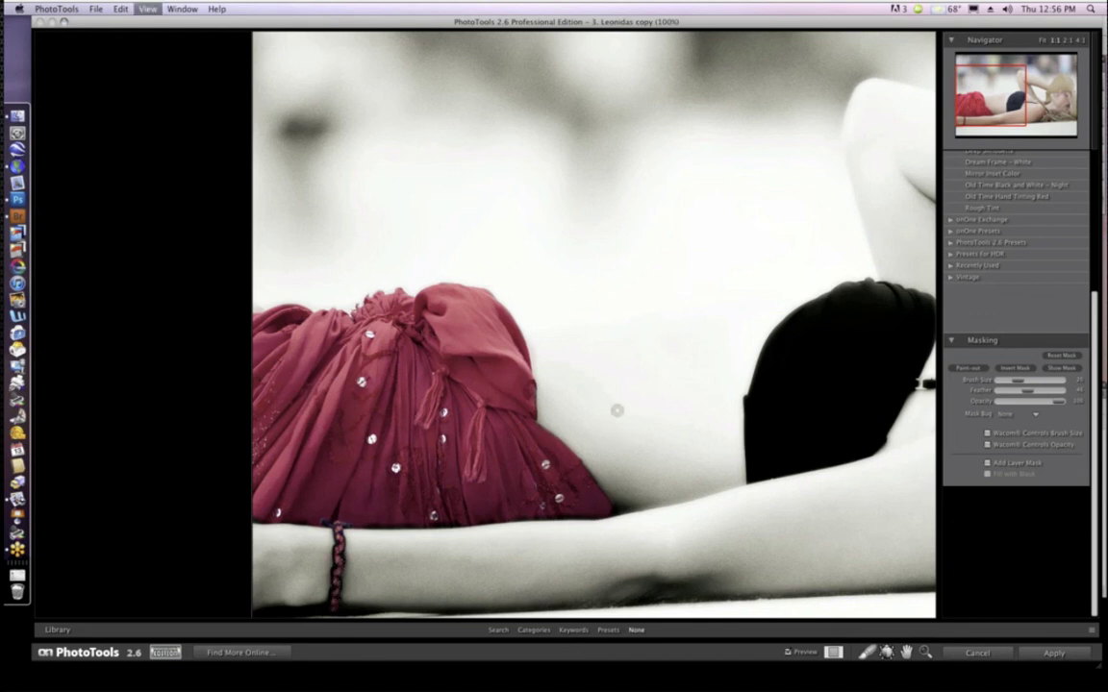
key(super+minus)
drag(619, 404, 611, 405)
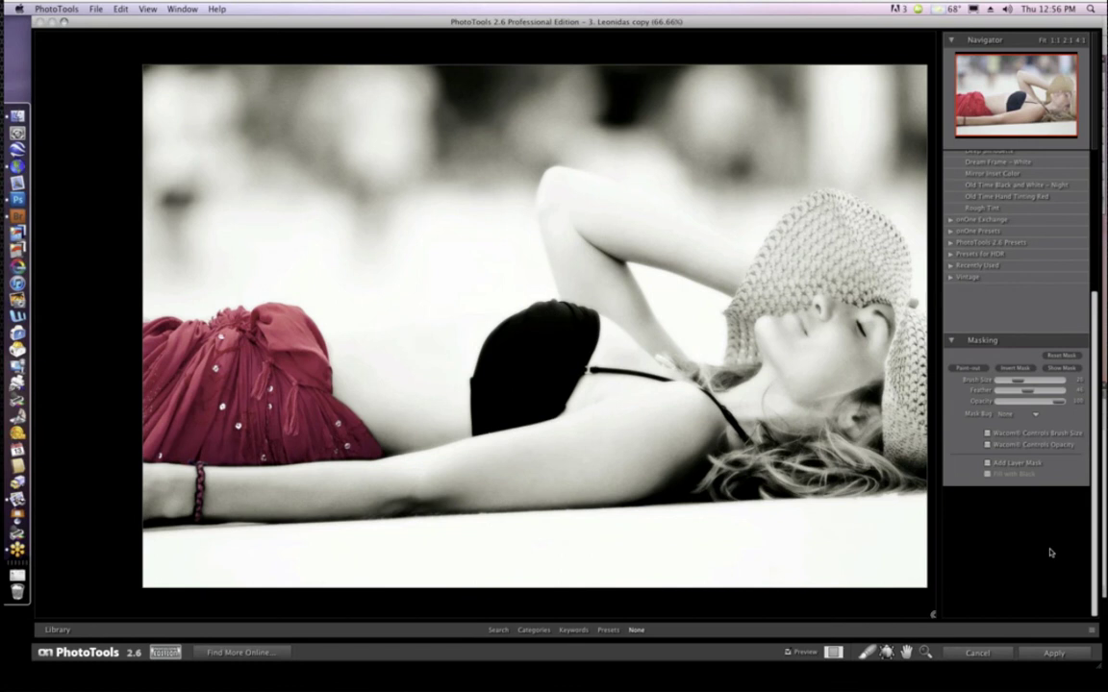
key(p)
key(p)
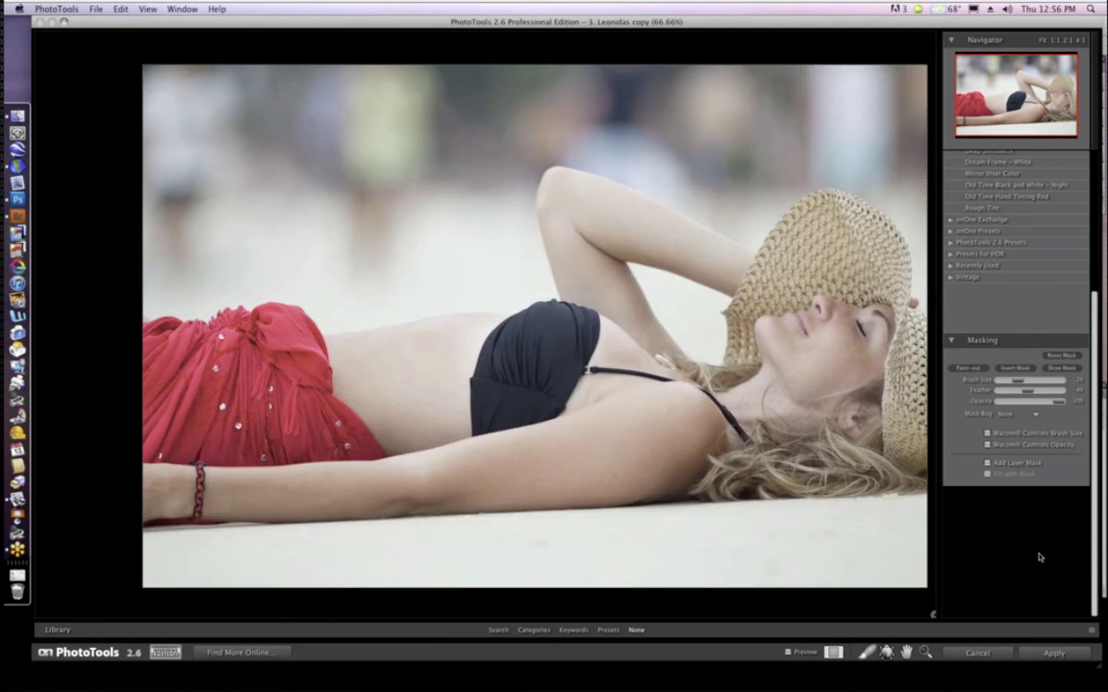
key(p)
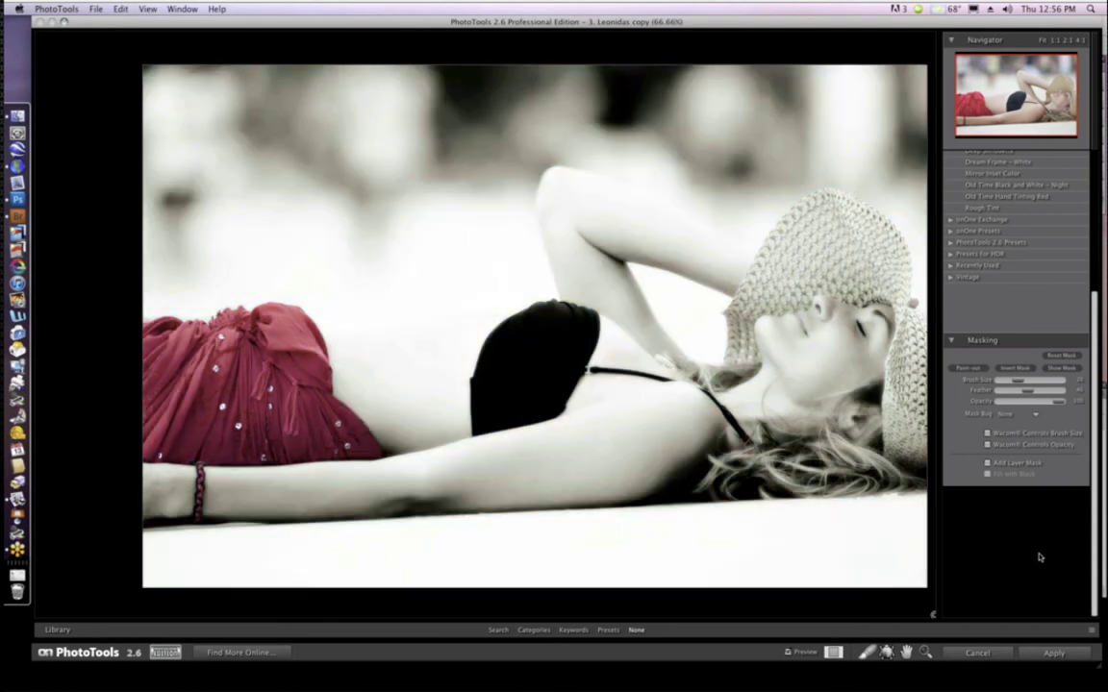